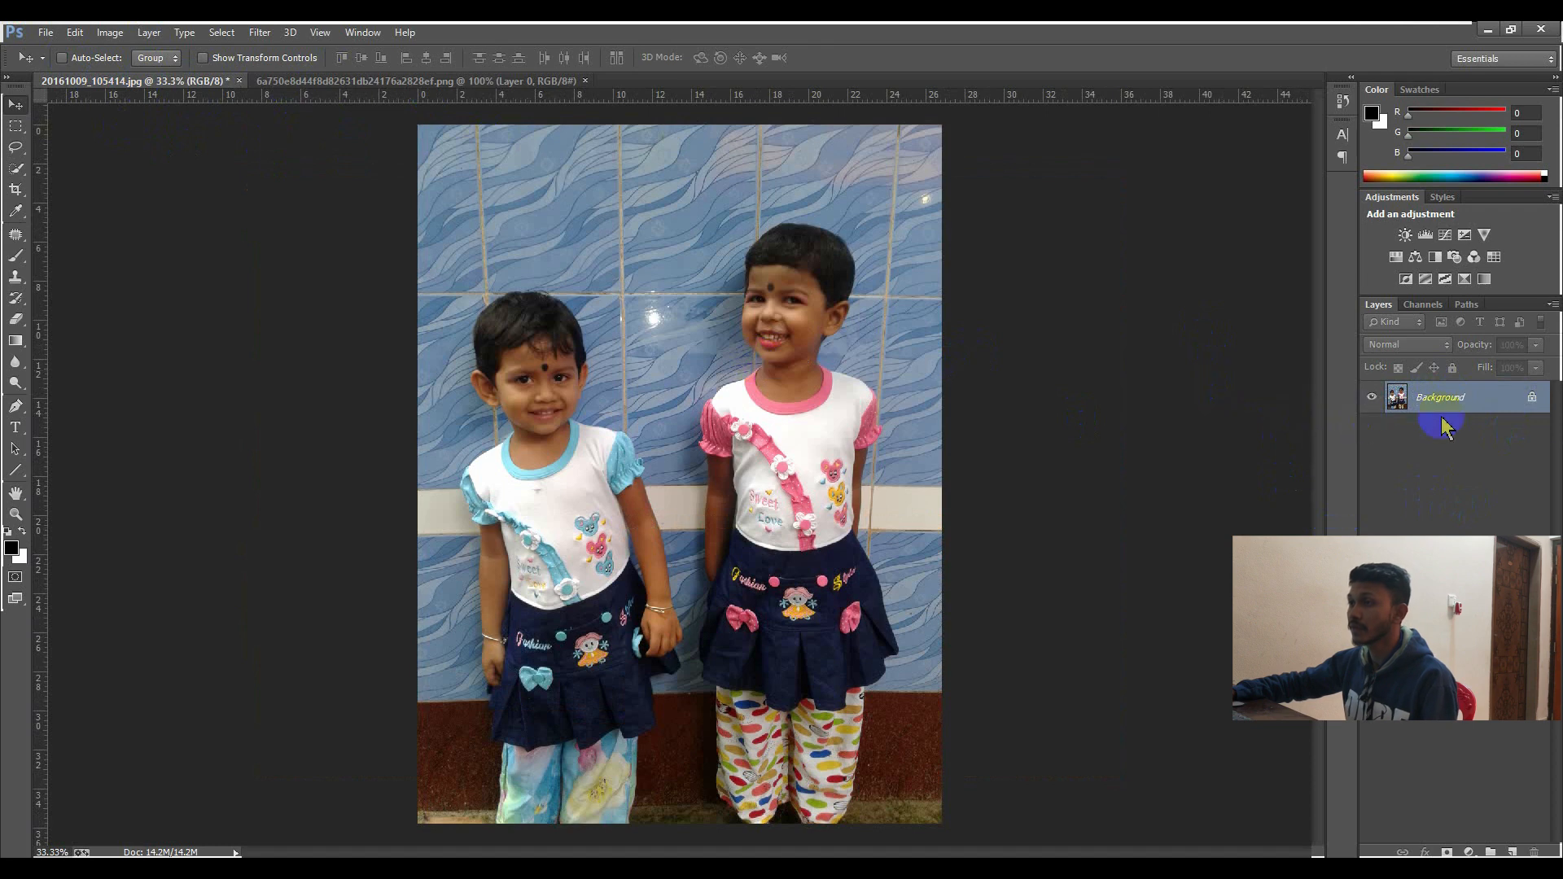
Step: Convert the Background into an editable layer named Layer 0 and roughly select the smaller girl with the Quick Selection tool
double_click(1536, 410)
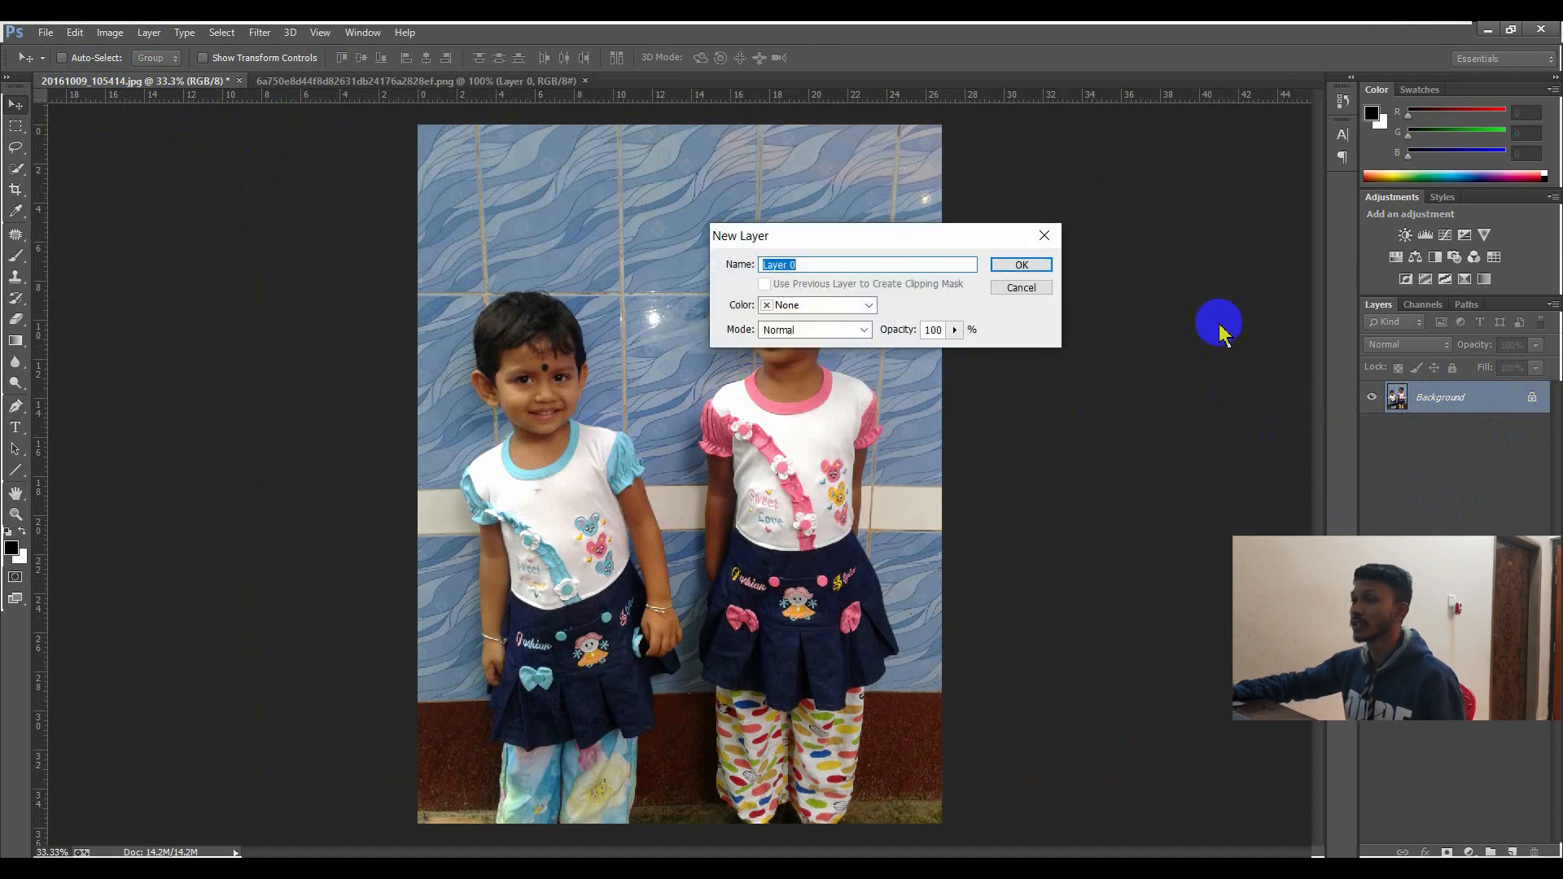
click(1032, 267)
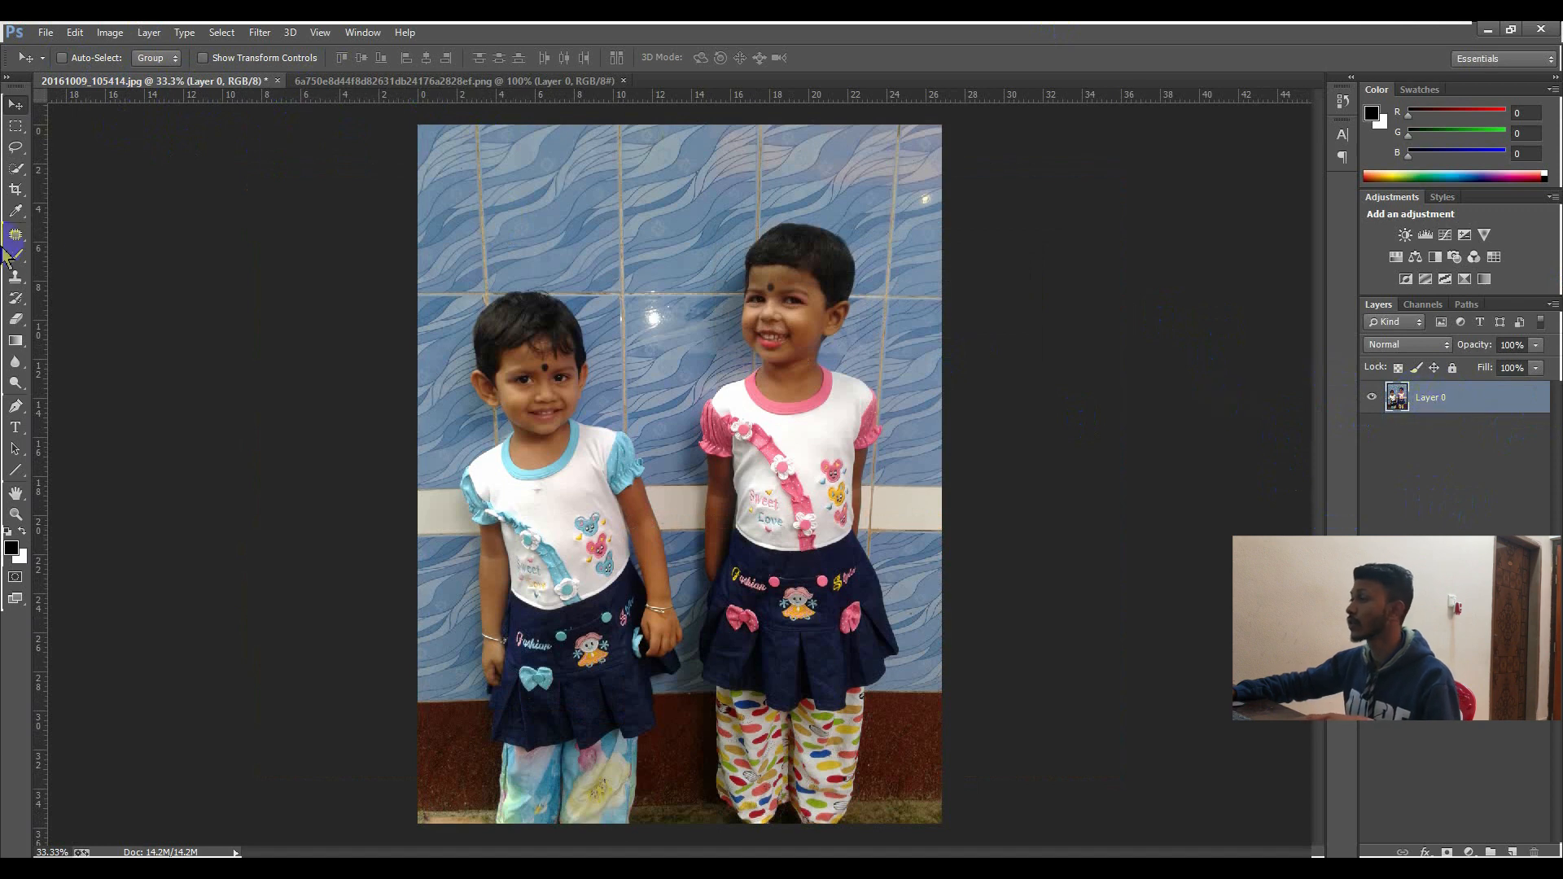
drag(16, 175, 57, 184)
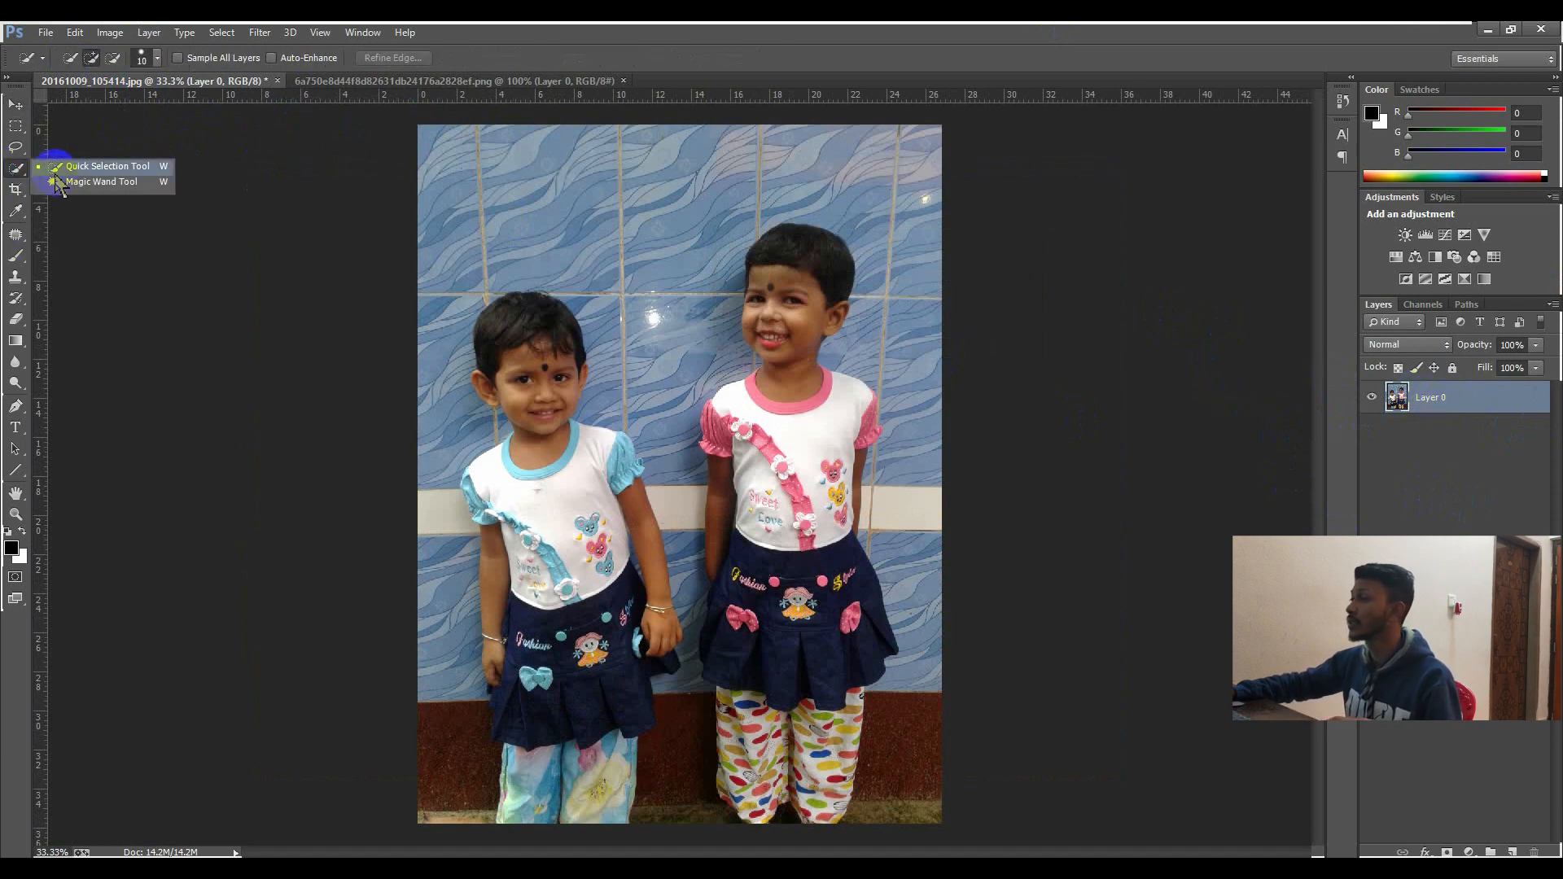
click(89, 167)
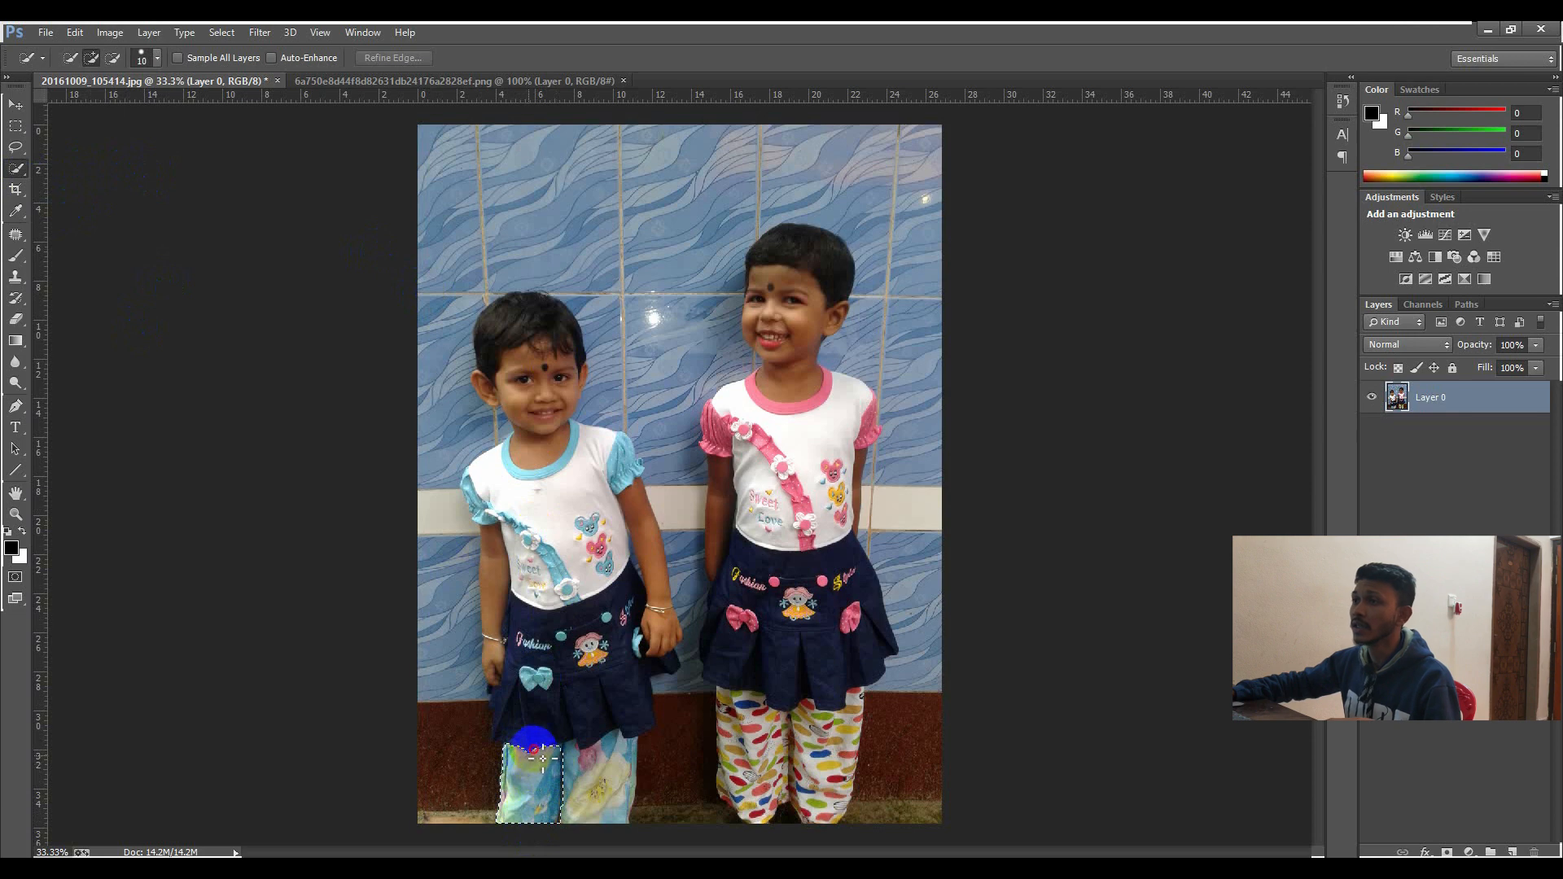
mouse_move(542, 757)
mouse_down()
mouse_move(542, 669)
mouse_move(490, 543)
mouse_move(499, 493)
mouse_move(482, 469)
mouse_move(500, 467)
mouse_up()
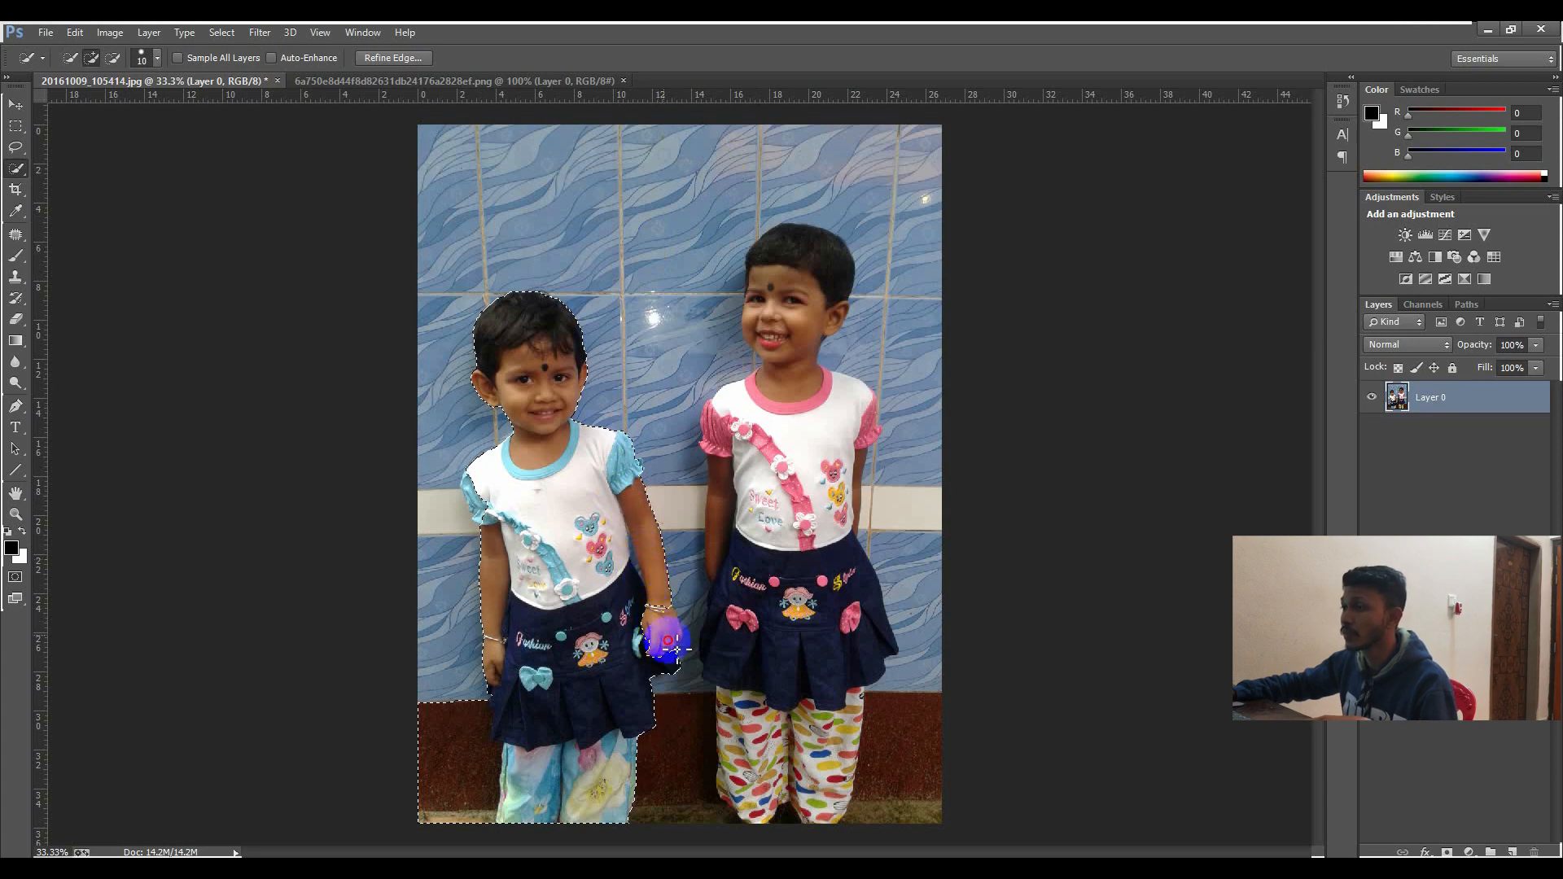
click(667, 632)
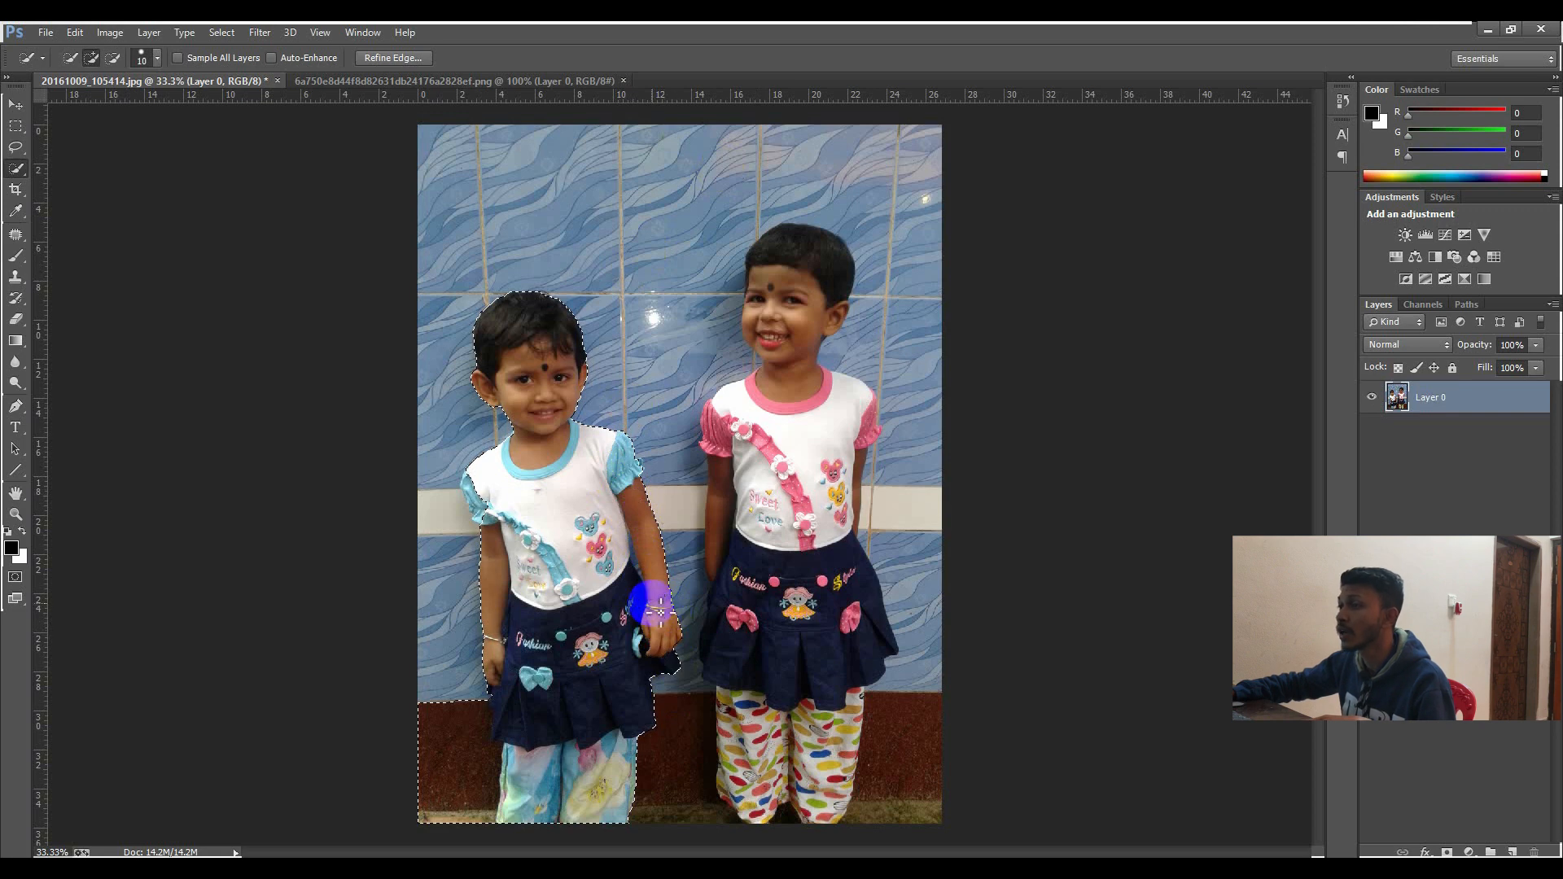
Step: Subtract the dark red wall area beside the smaller girl's skirt and trousers from the selection
scroll(460, 761, up, 3)
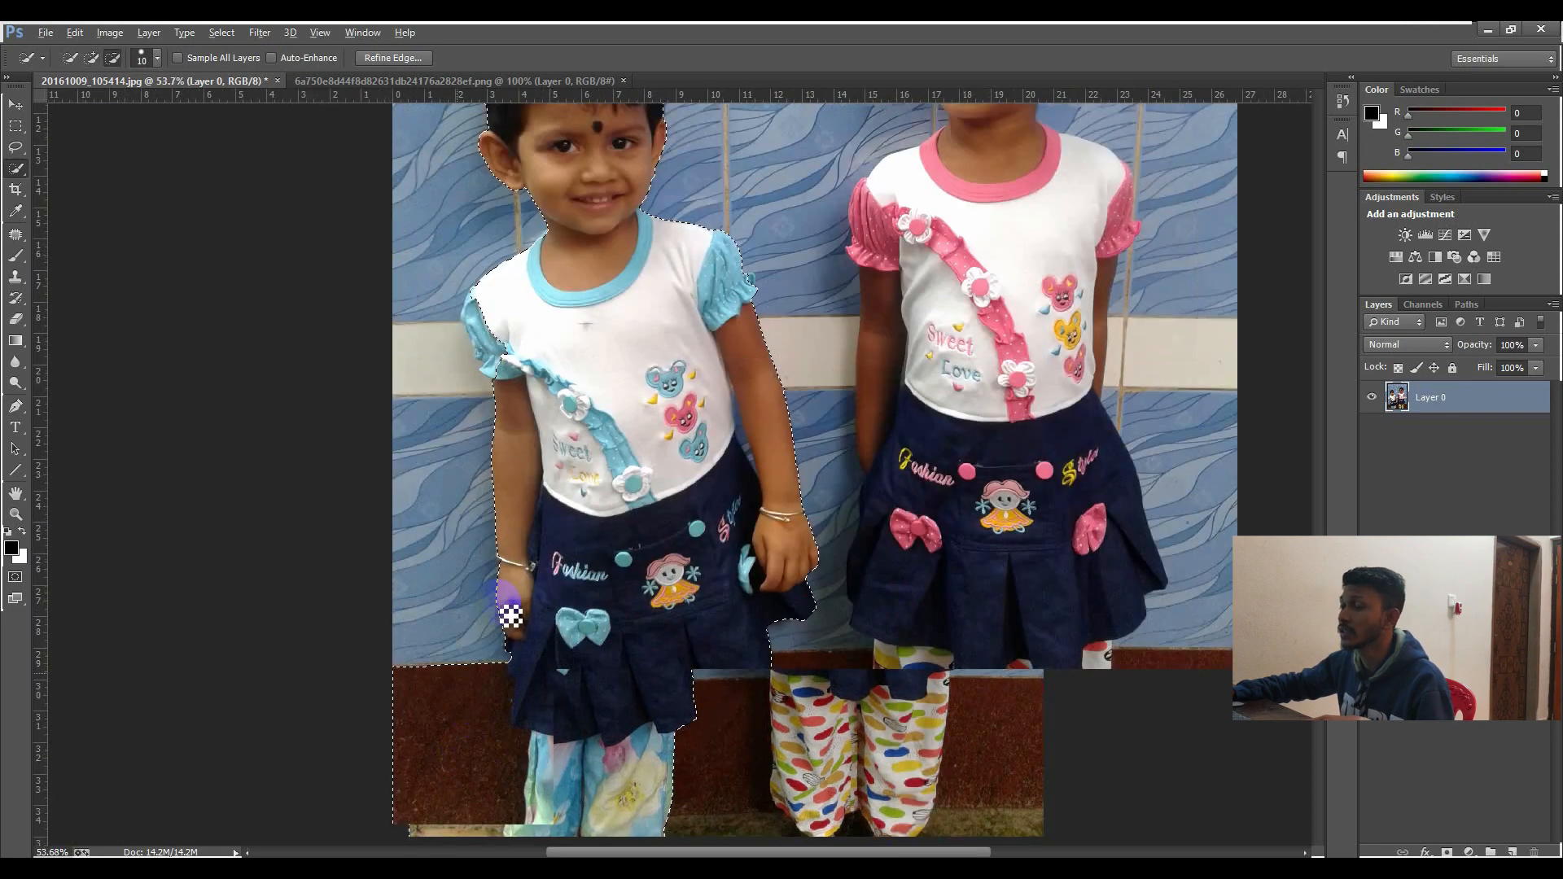
scroll(510, 617, up, 3)
scroll(499, 606, up, 3)
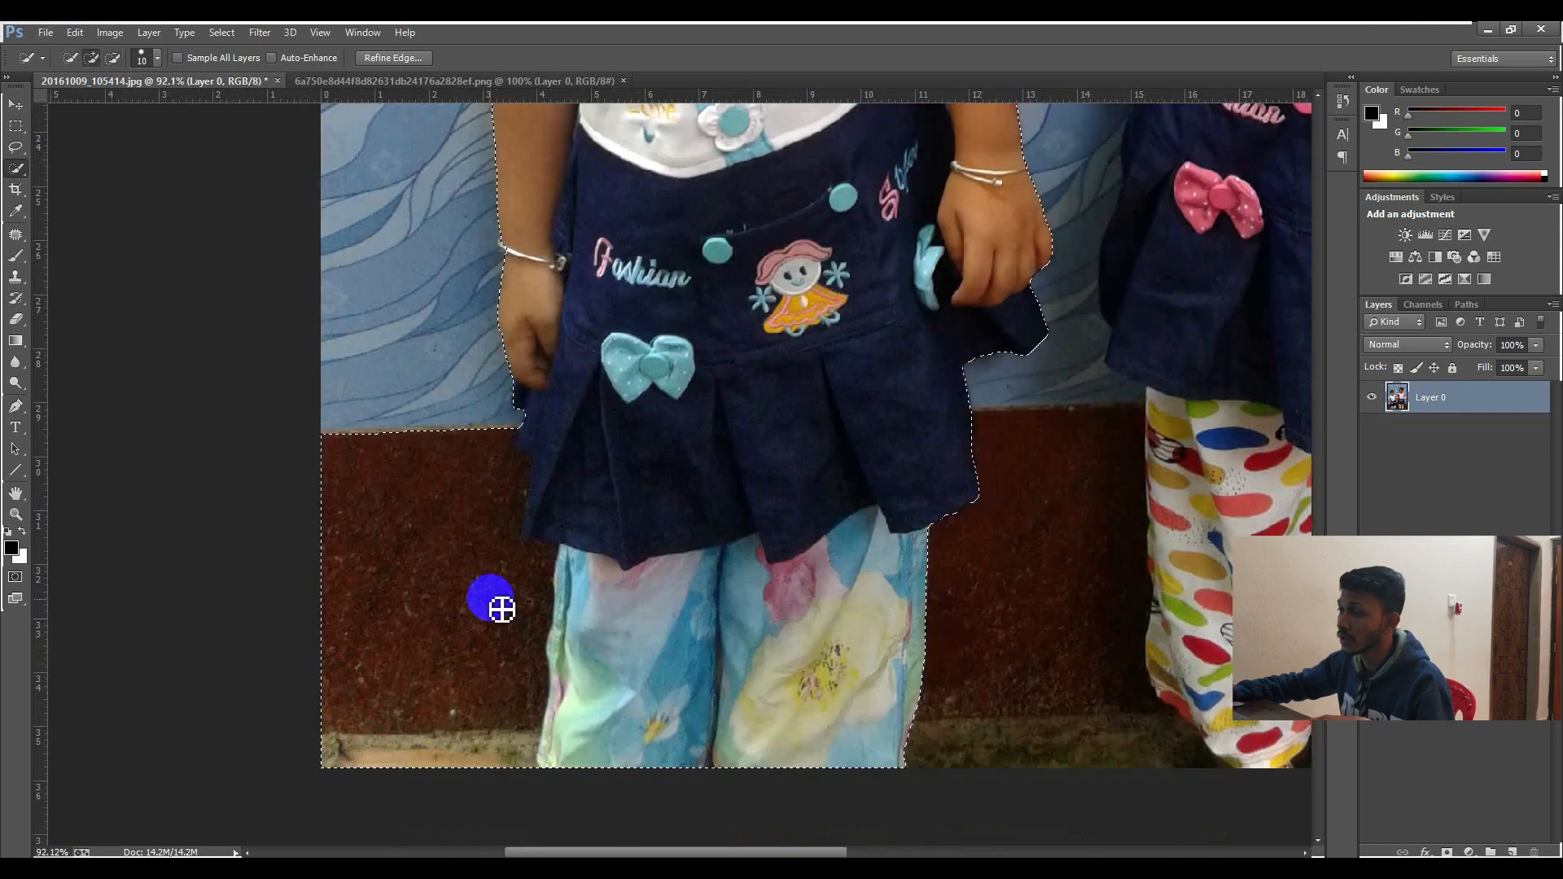
scroll(484, 566, up, 3)
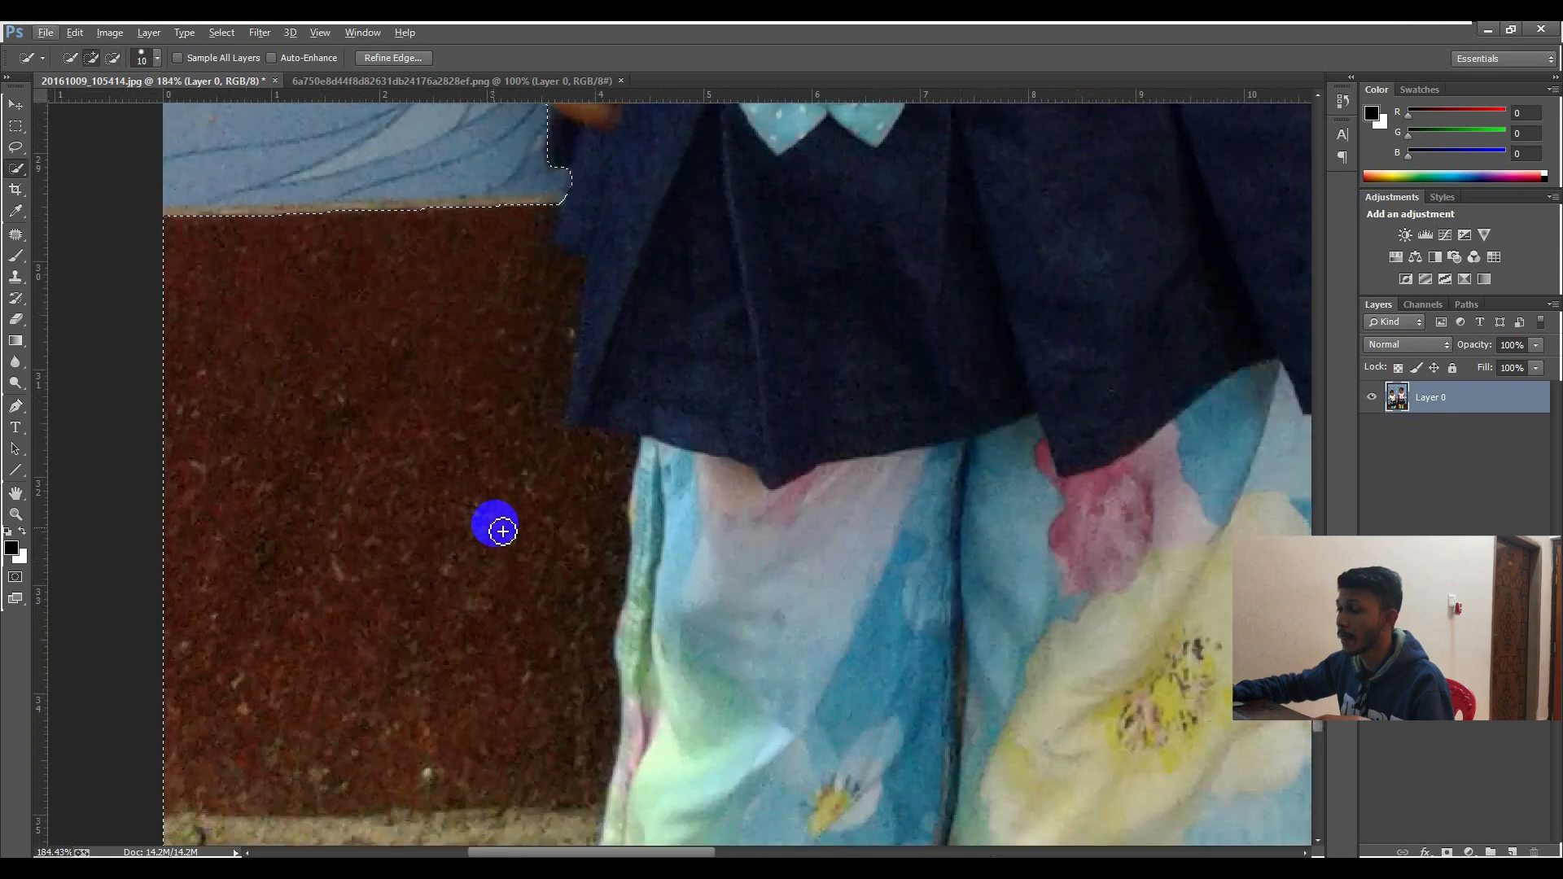
scroll(554, 291, down, 2)
scroll(478, 353, up, 3)
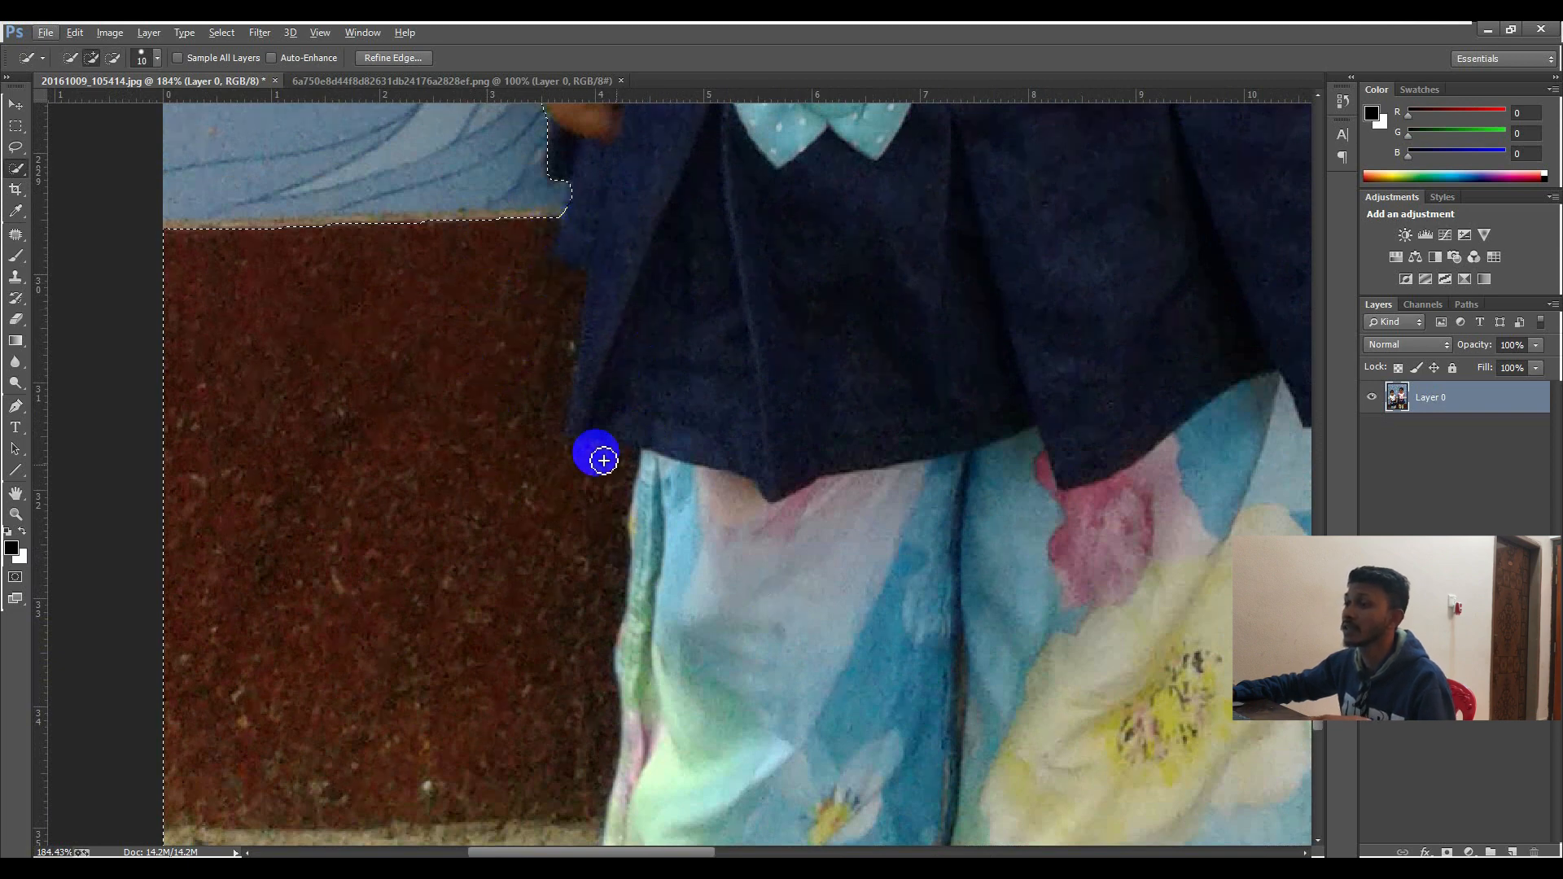
scroll(603, 461, down, 4)
scroll(562, 456, up, 2)
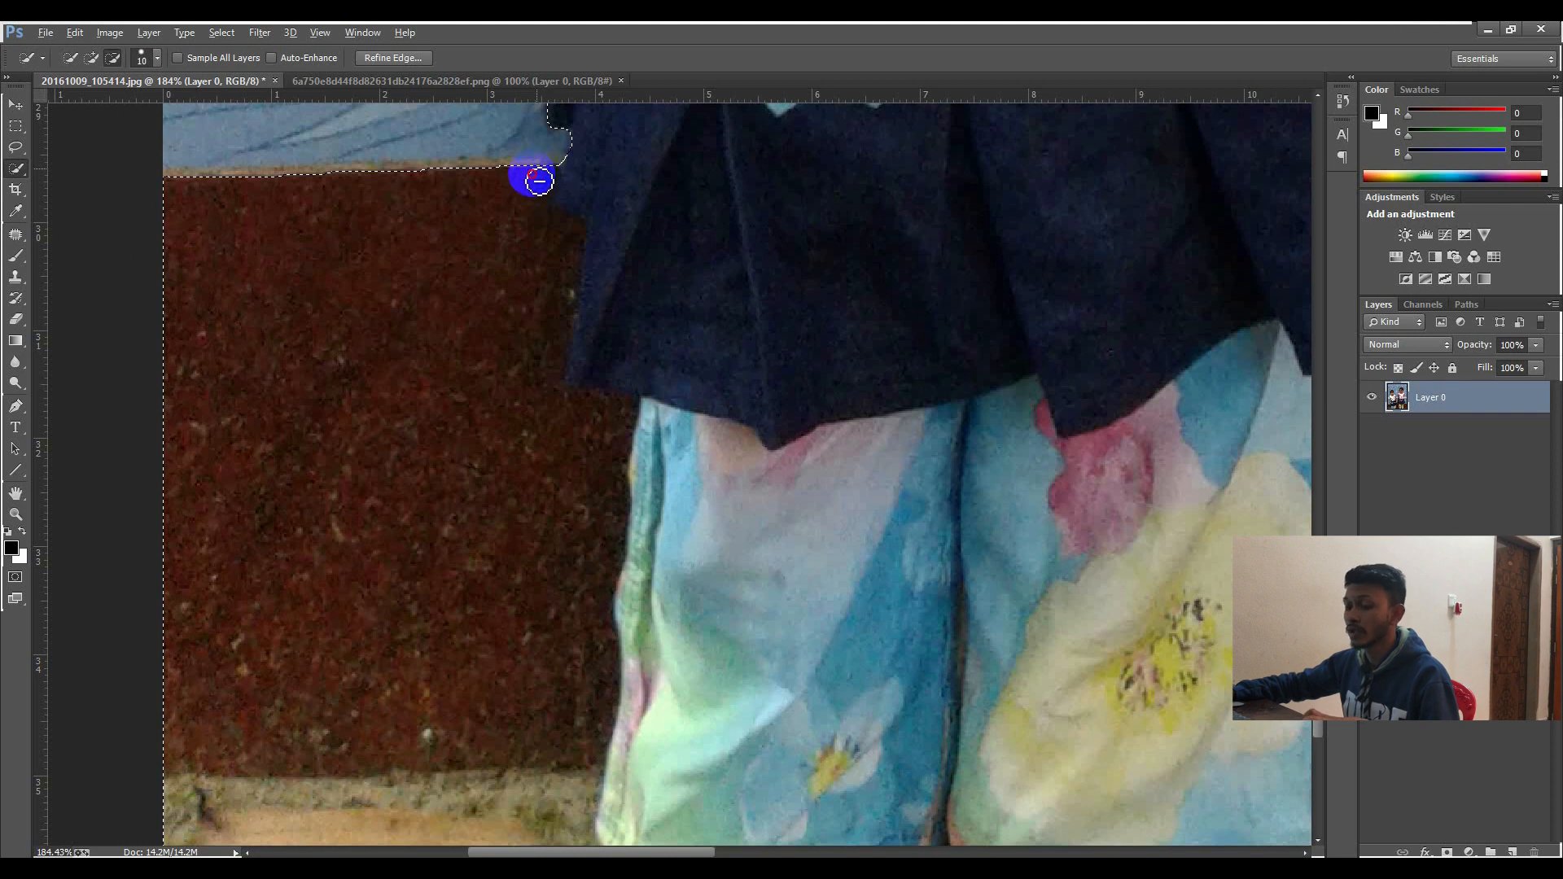
mouse_move(538, 180)
mouse_down()
mouse_move(575, 275)
mouse_move(555, 400)
mouse_move(564, 429)
mouse_move(612, 421)
mouse_move(607, 507)
mouse_up()
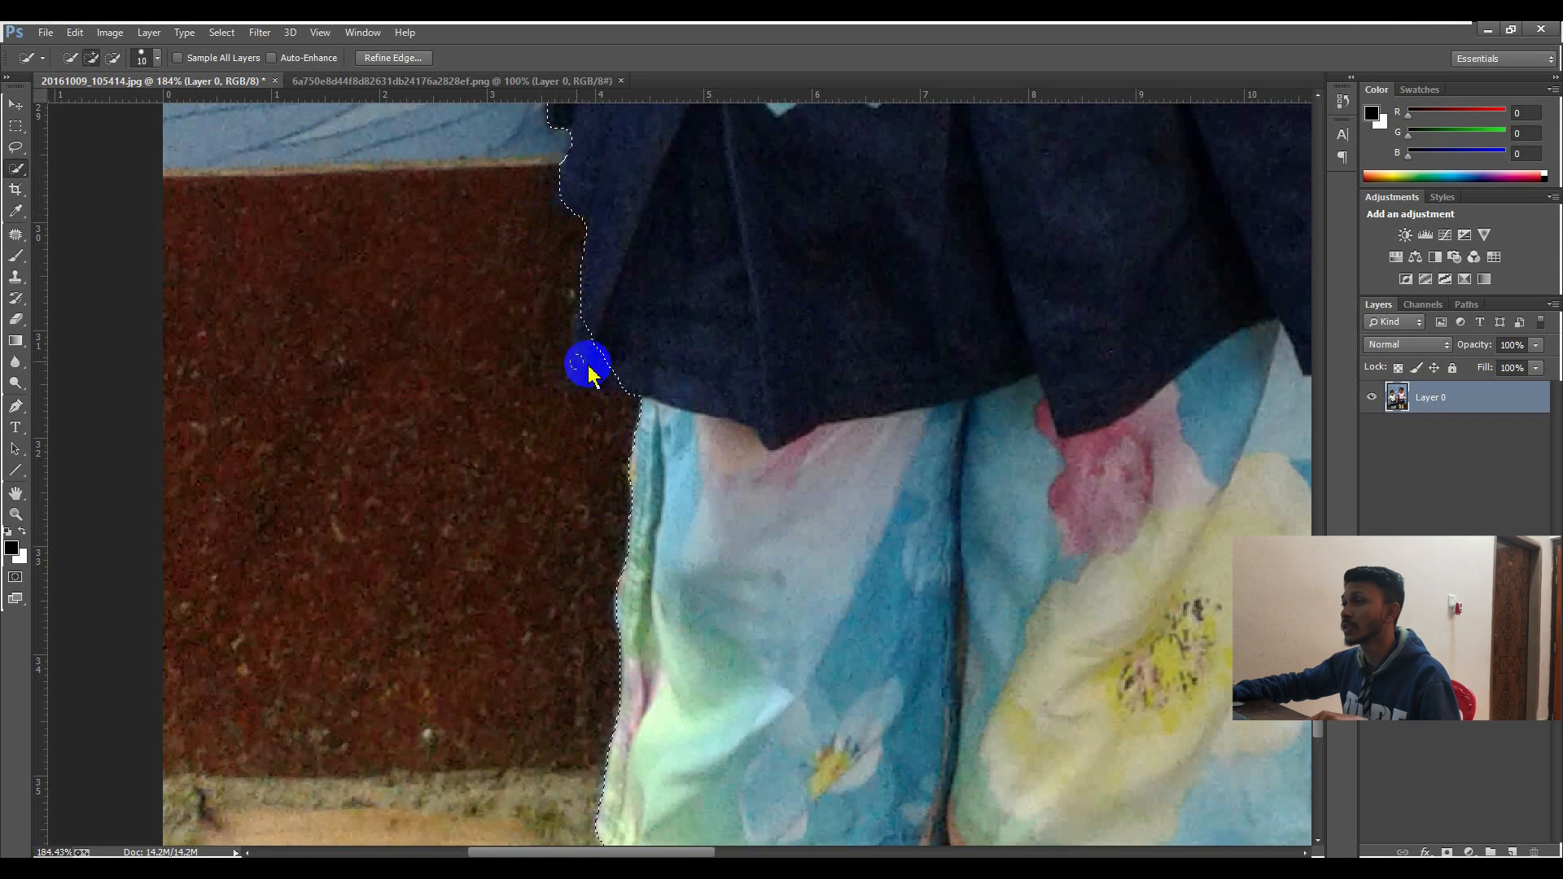
Step: Add the missed ruffle of the smaller girl's blue sleeve, on the side facing the taller girl, to the selection
scroll(618, 359, down, 5)
scroll(615, 354, down, 3)
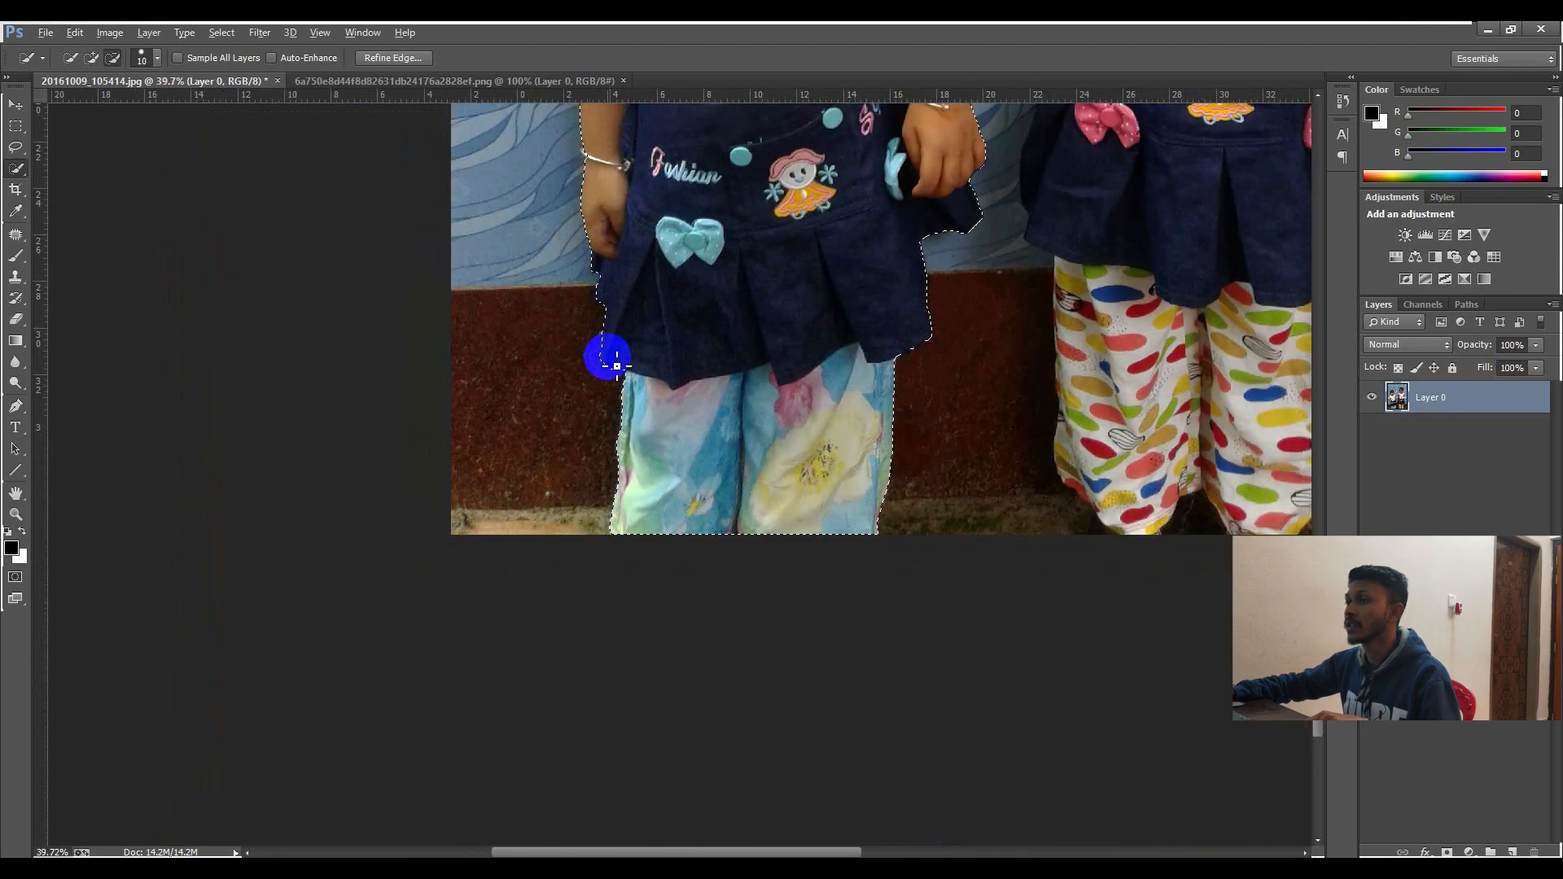
scroll(614, 354, up, 3)
scroll(614, 359, up, 3)
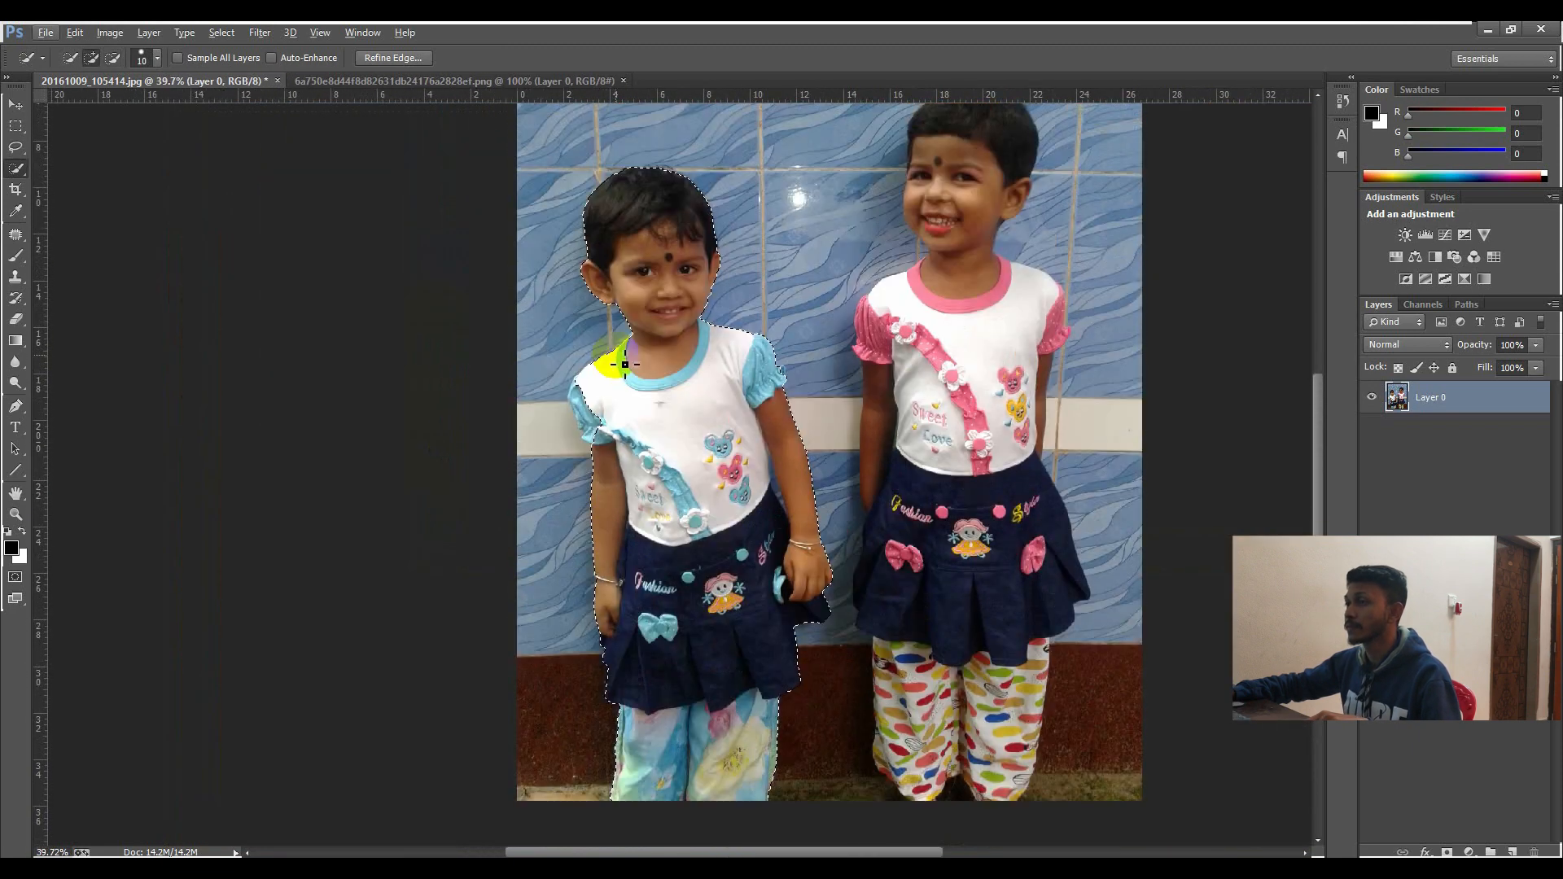
scroll(603, 407, up, 4)
scroll(884, 364, up, 6)
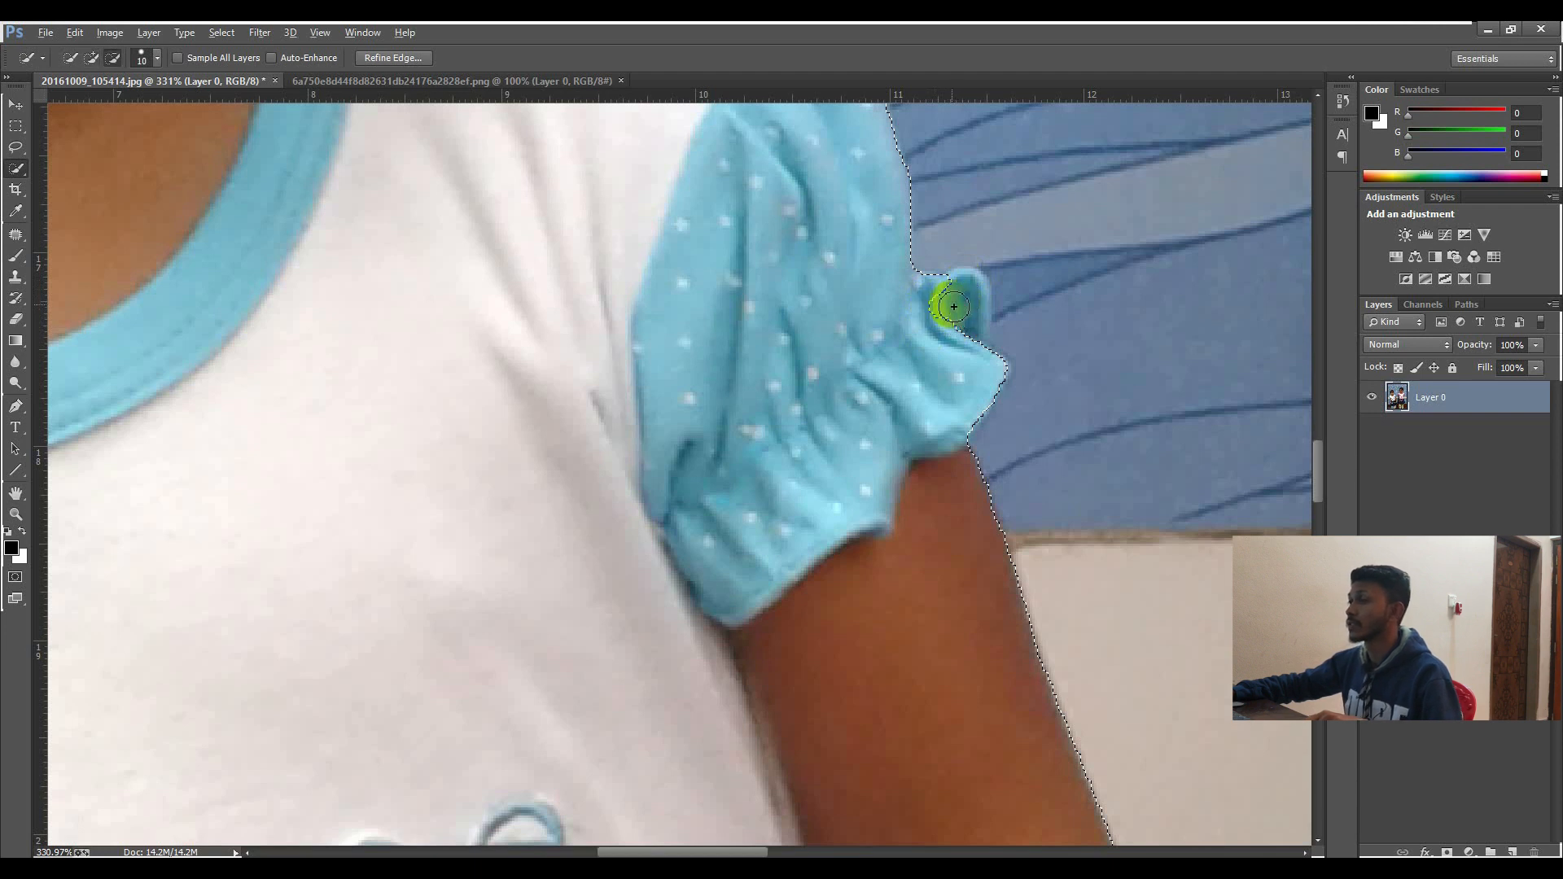
mouse_move(968, 303)
mouse_down()
mouse_move(958, 288)
mouse_move(950, 315)
mouse_up()
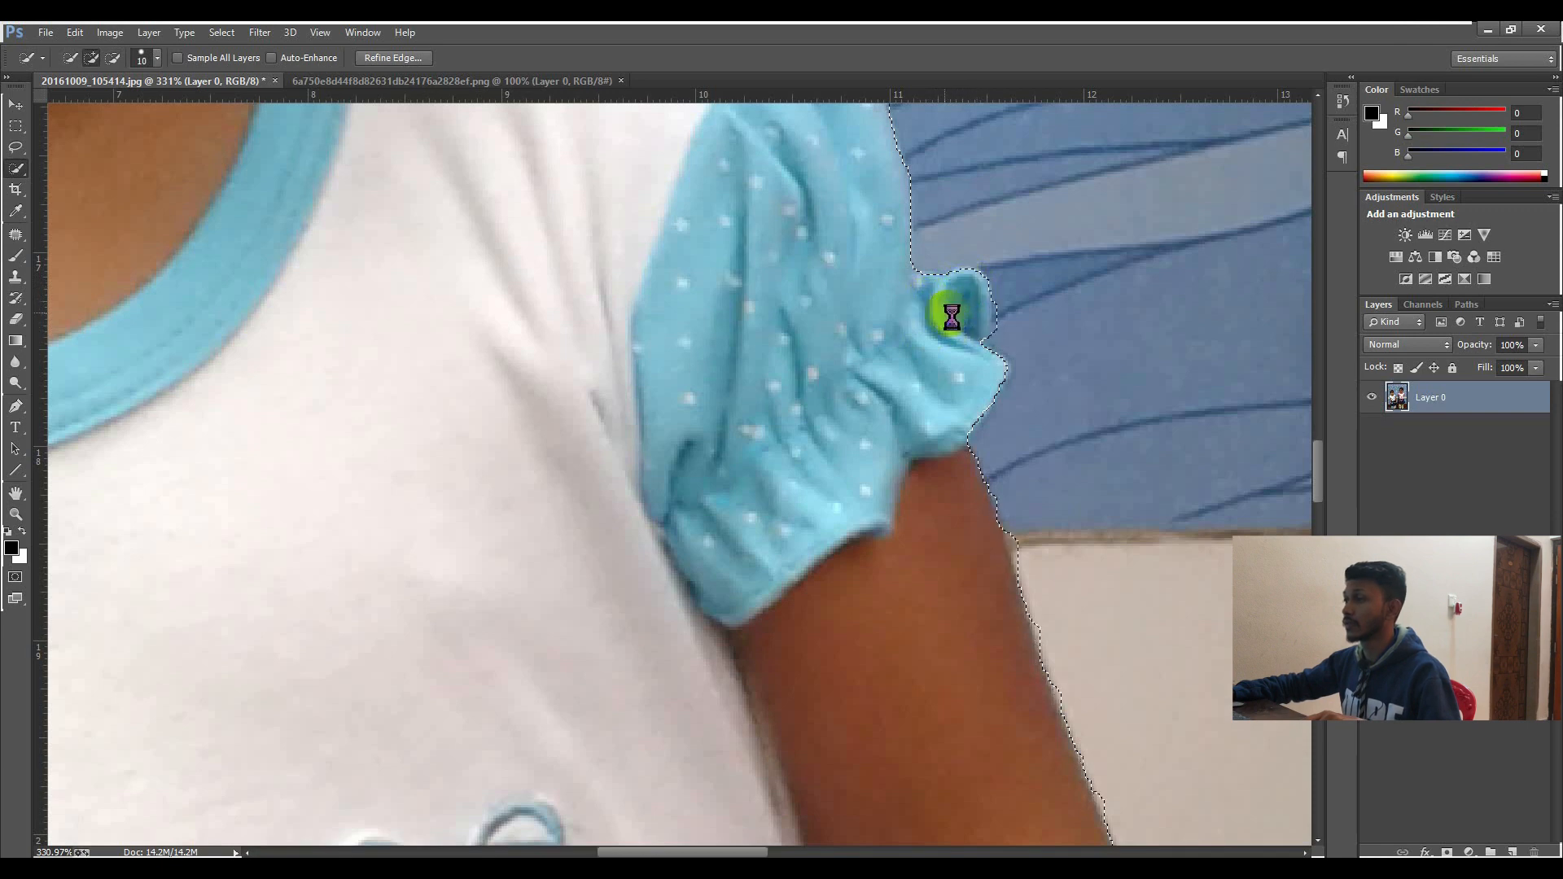
Step: Add the missed outer part of the smaller girl's other blue sleeve to the selection
scroll(897, 330, down, 6)
scroll(708, 383, down, 2)
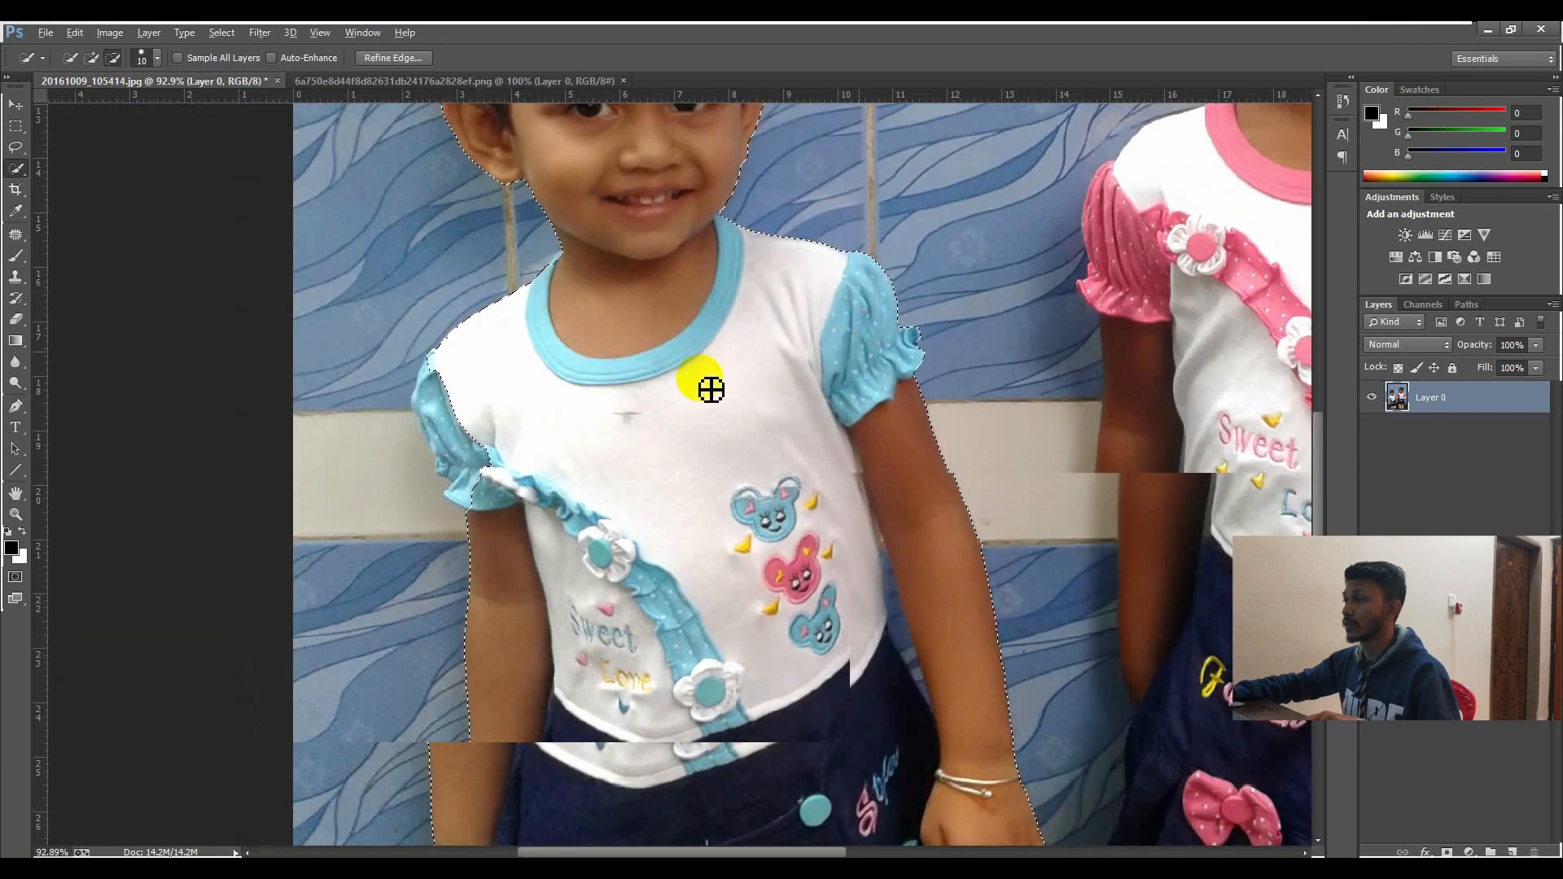
scroll(437, 440, up, 4)
mouse_move(421, 336)
mouse_down()
mouse_move(412, 401)
mouse_move(457, 453)
mouse_move(446, 489)
mouse_up()
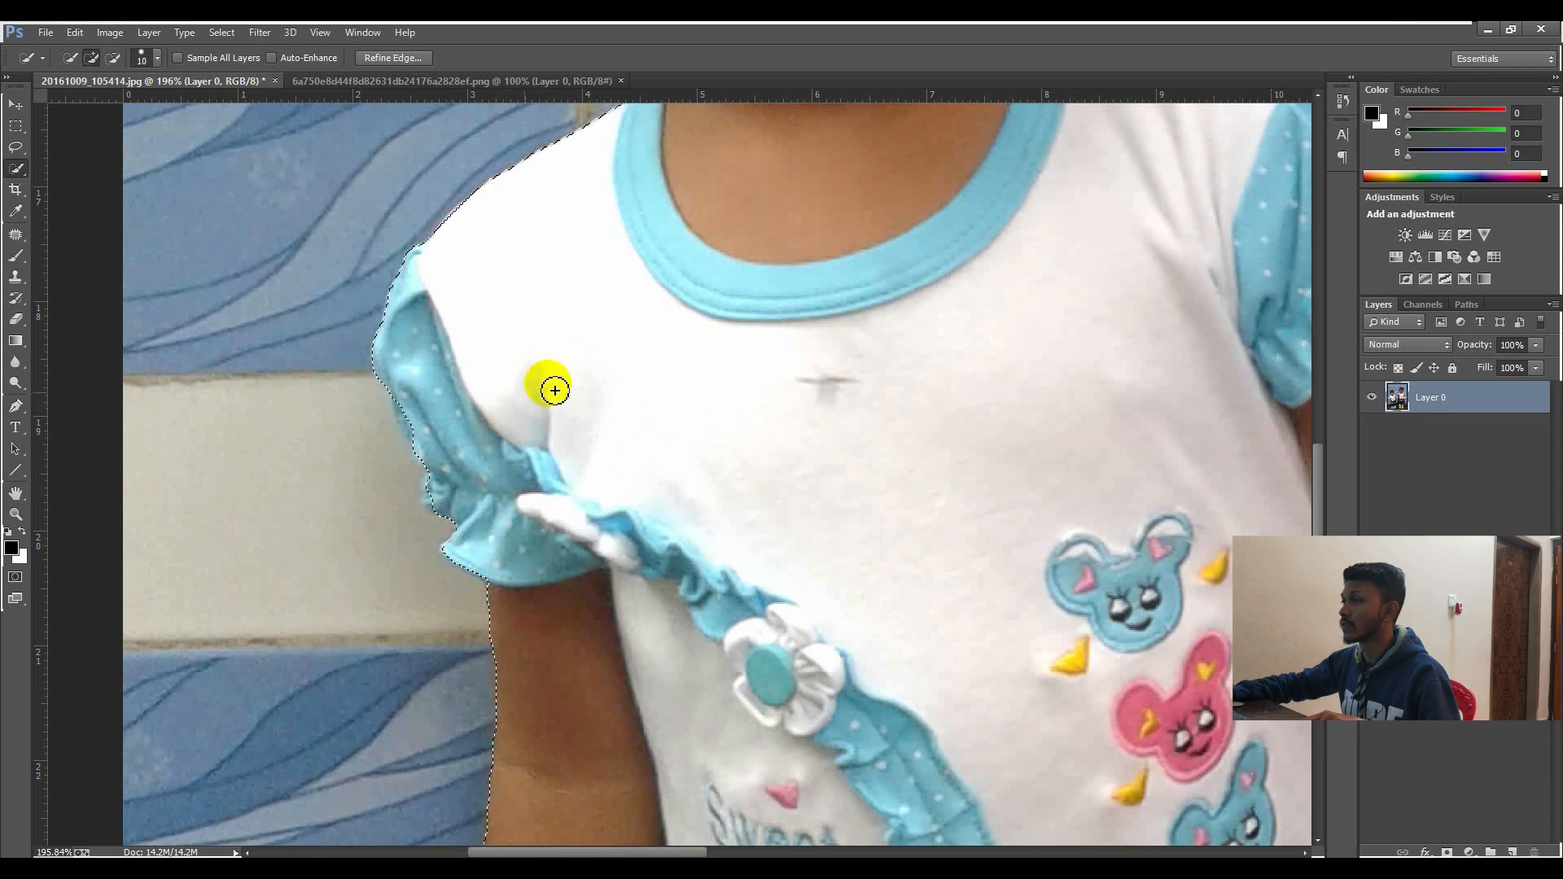
scroll(553, 383, down, 8)
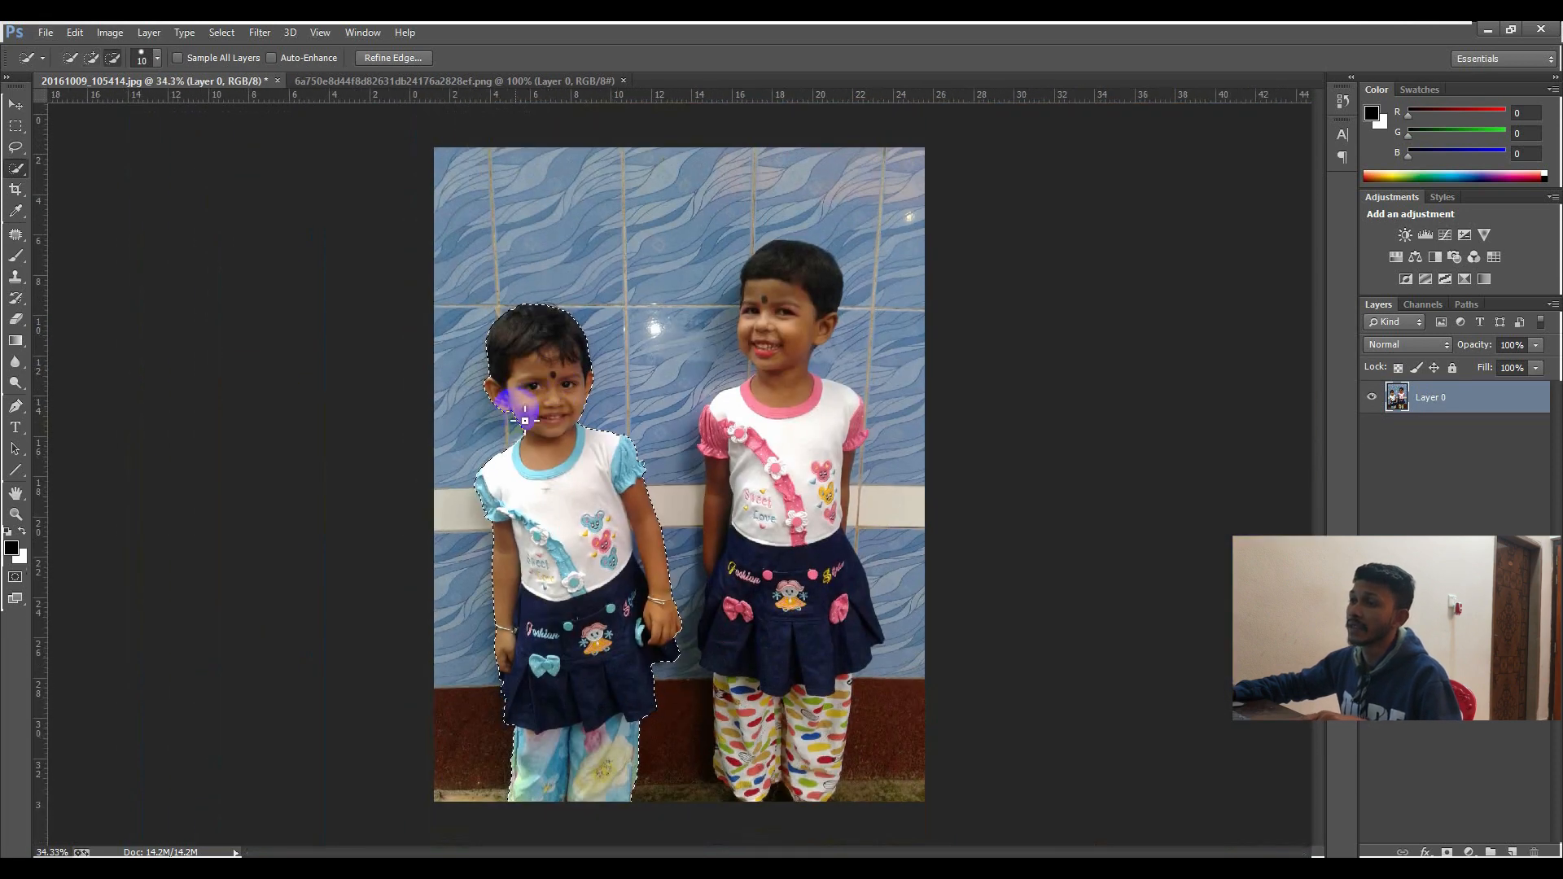
scroll(562, 394, up, 1)
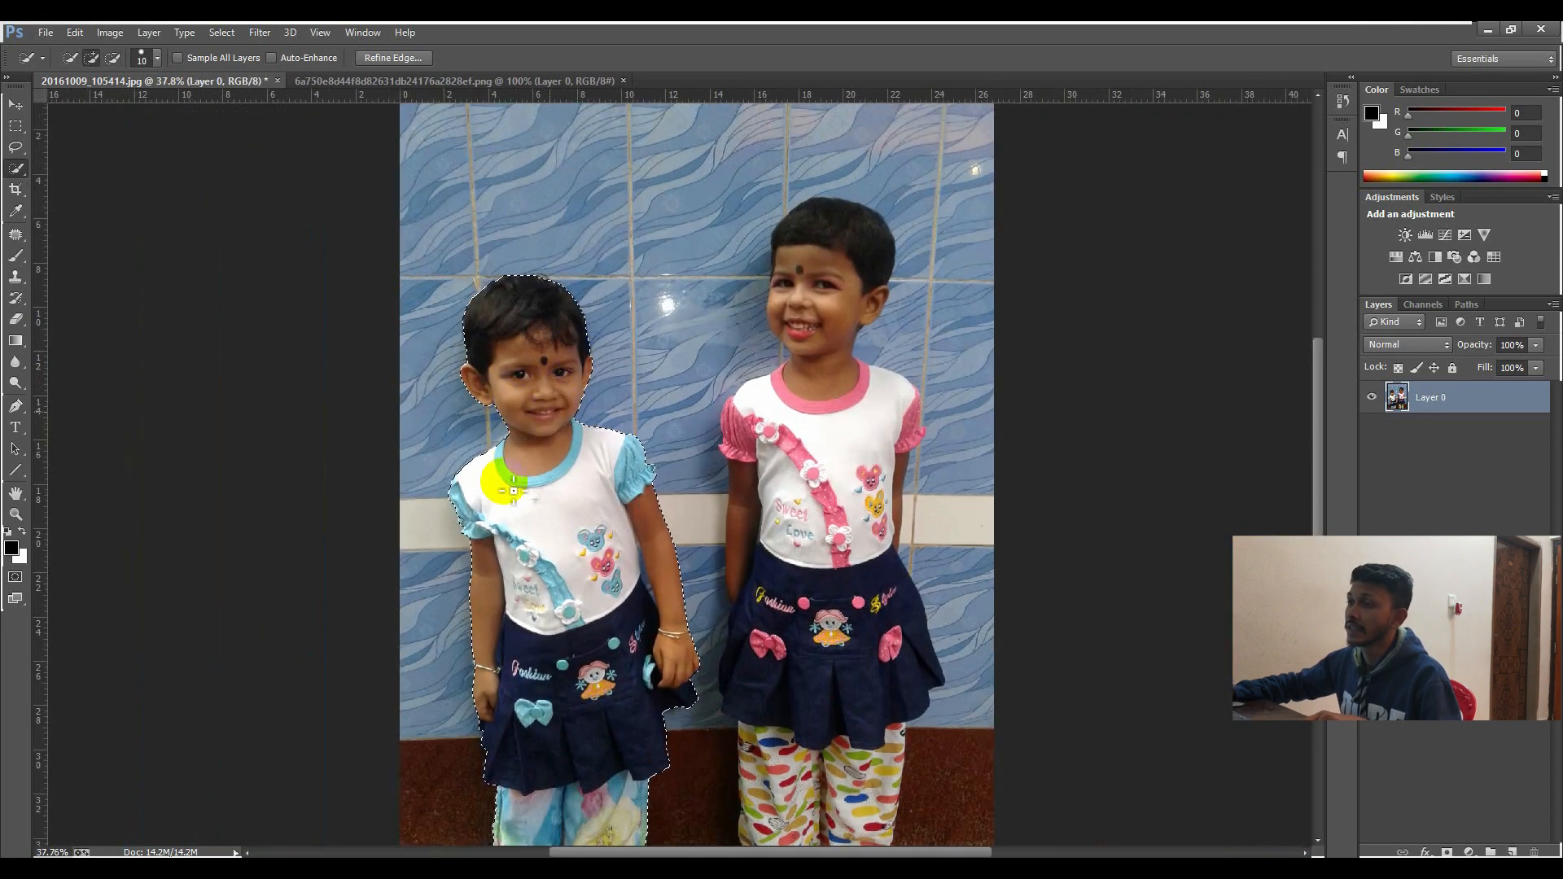
click(12, 106)
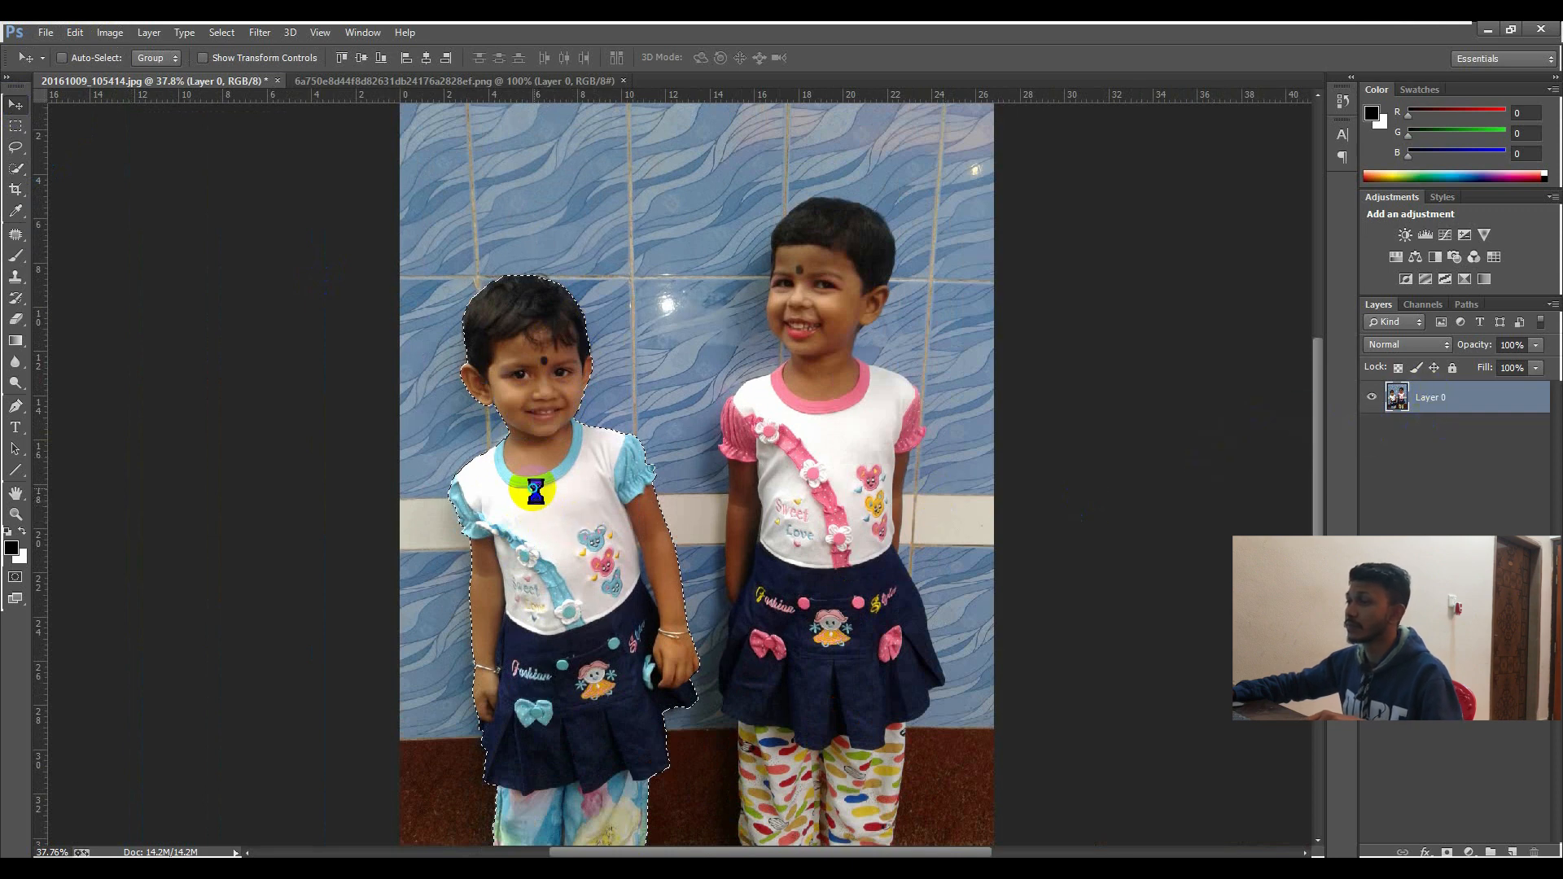
right_click(535, 491)
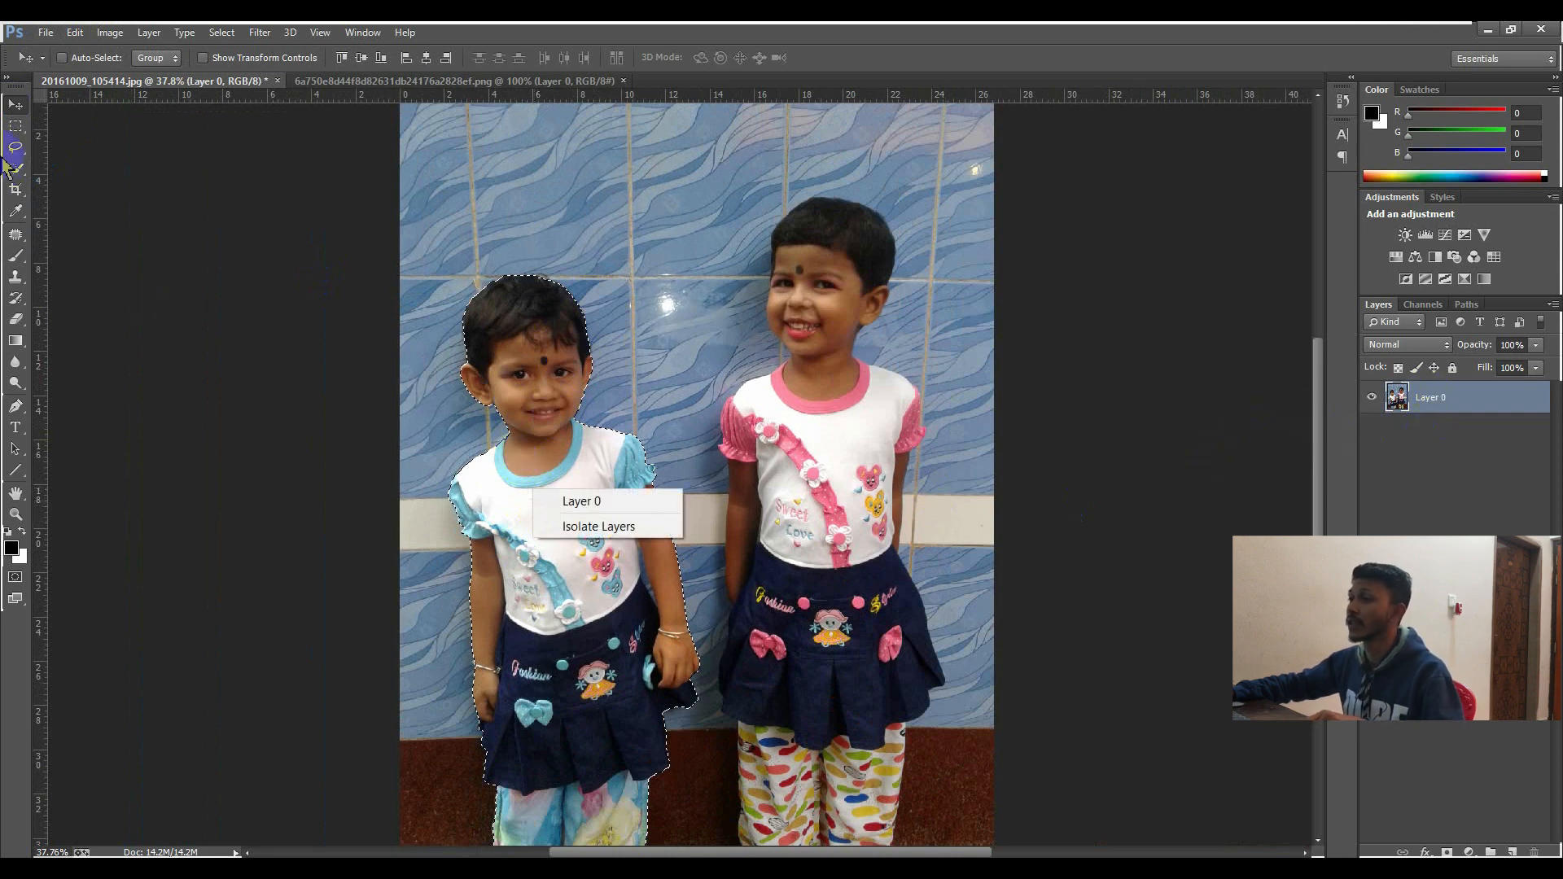
click(13, 159)
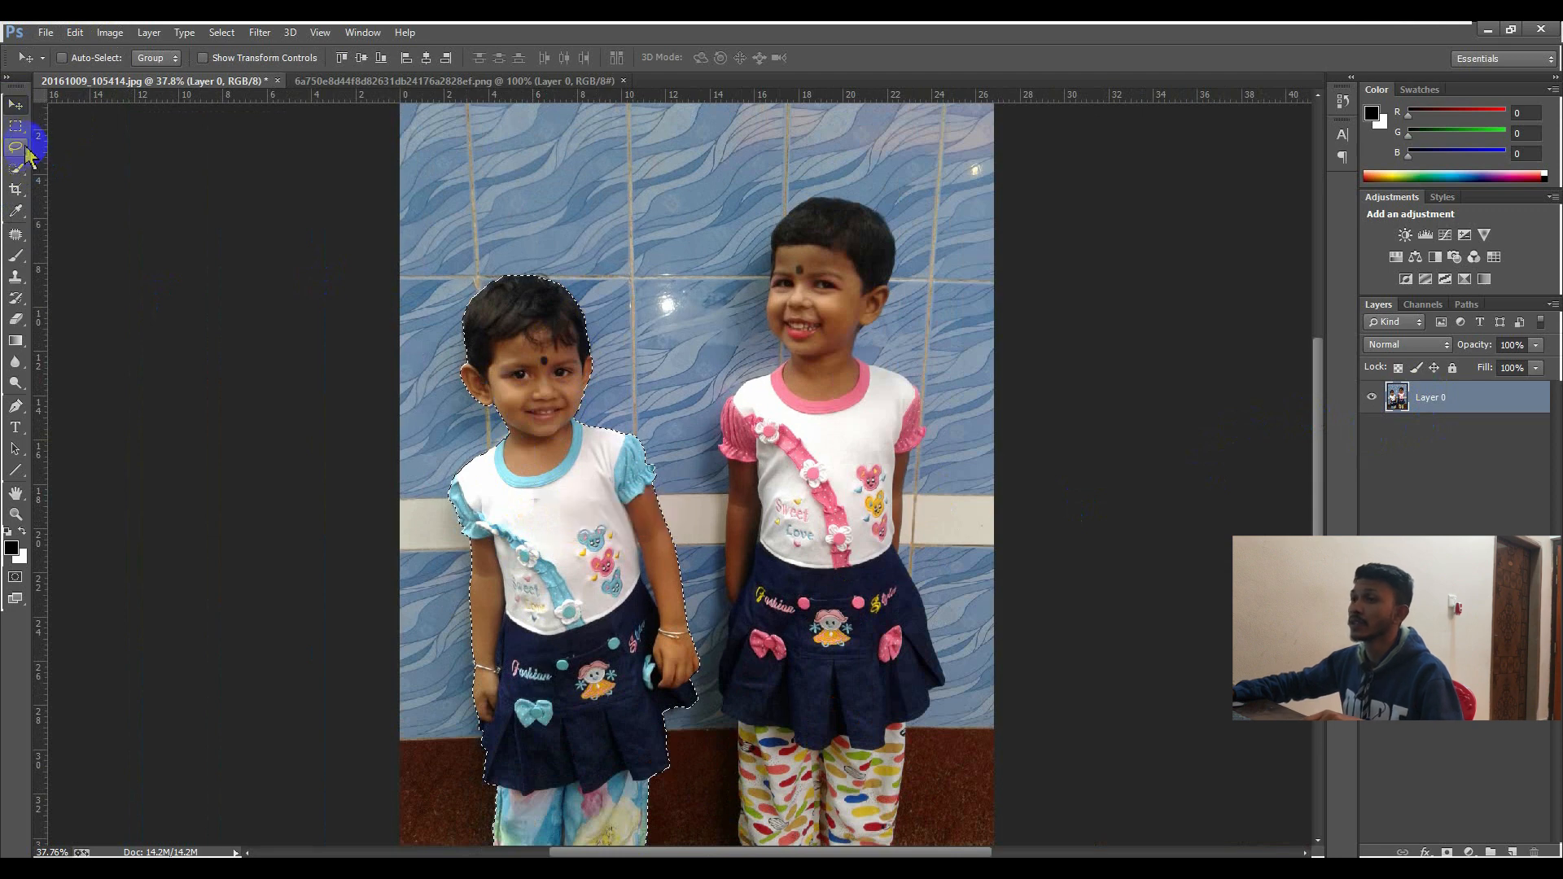
click(22, 153)
Step: Copy the selected smaller girl to a new layer with Layer Via Copy
click(17, 169)
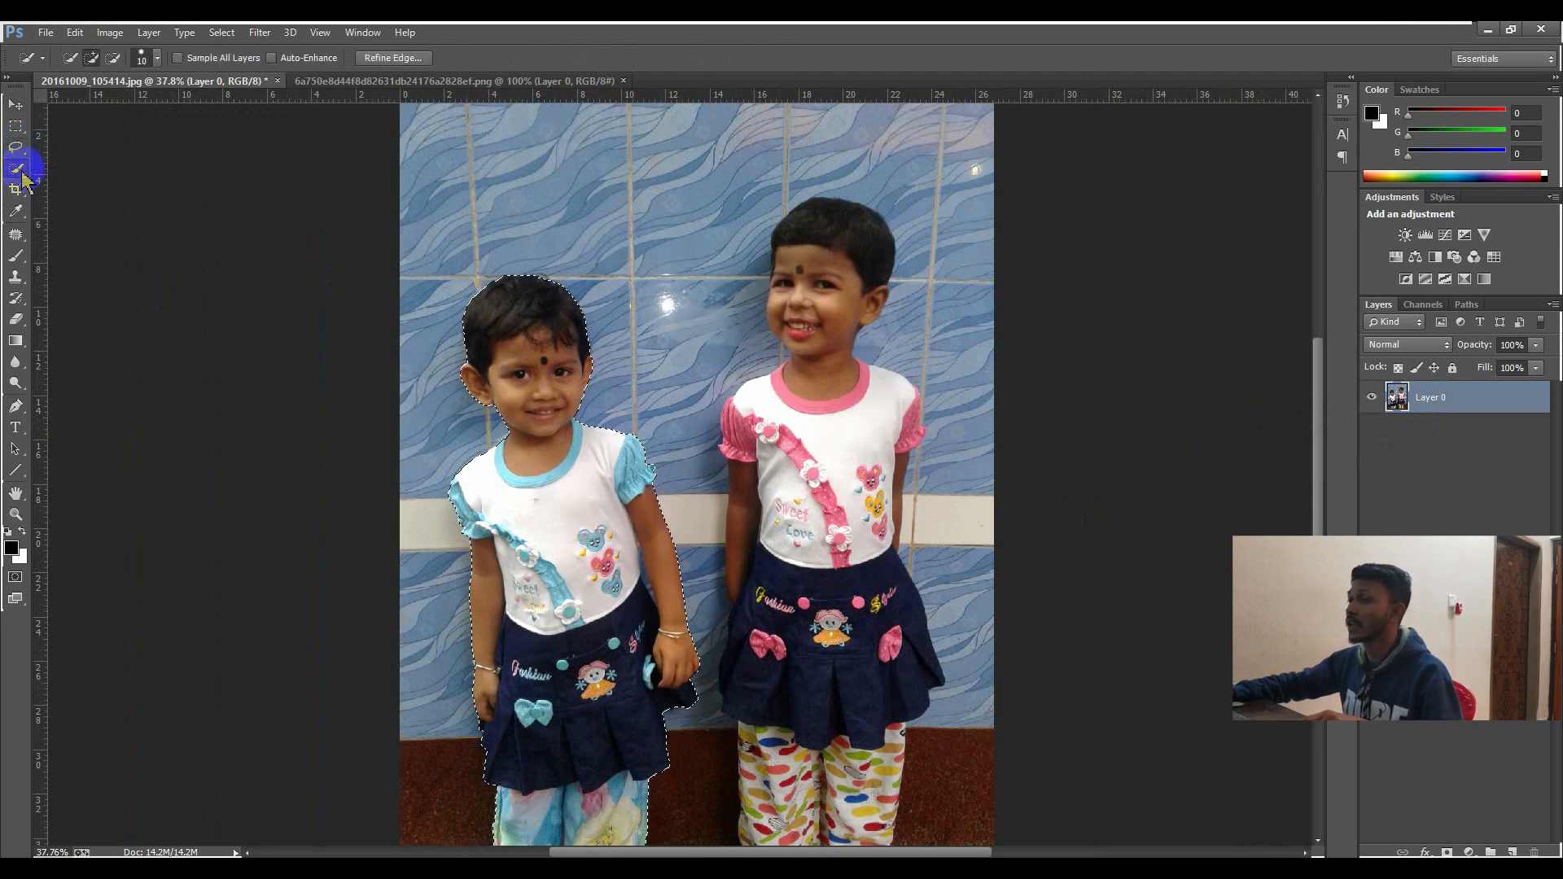
right_click(535, 524)
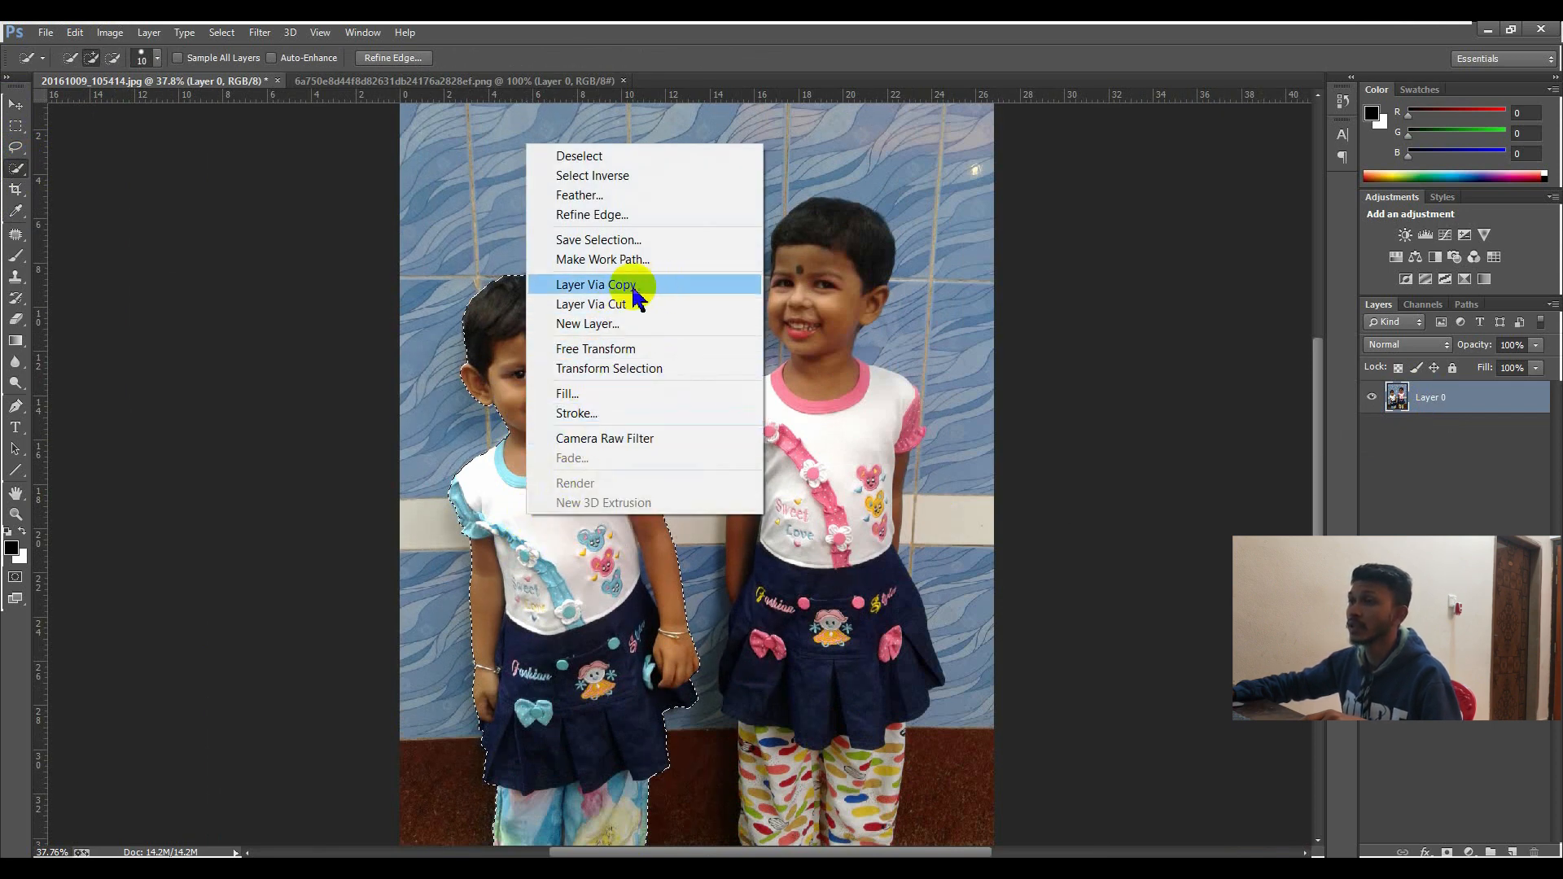
click(578, 287)
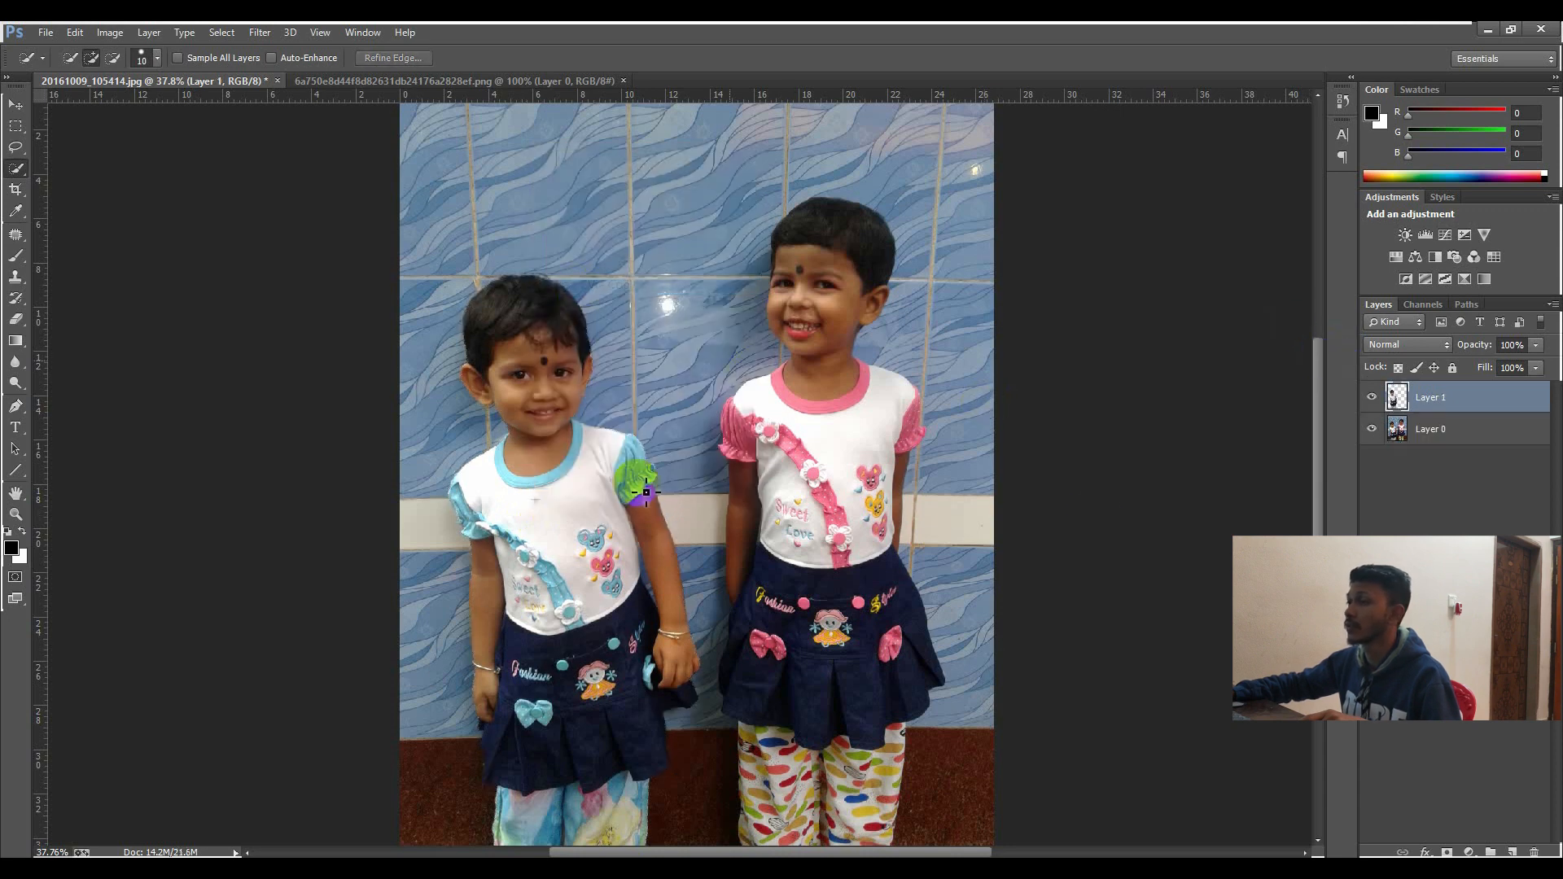
Step: Toggle the visibility of Layer 0 to check the smaller girl's cutout, leaving the original photo shown
click(1371, 429)
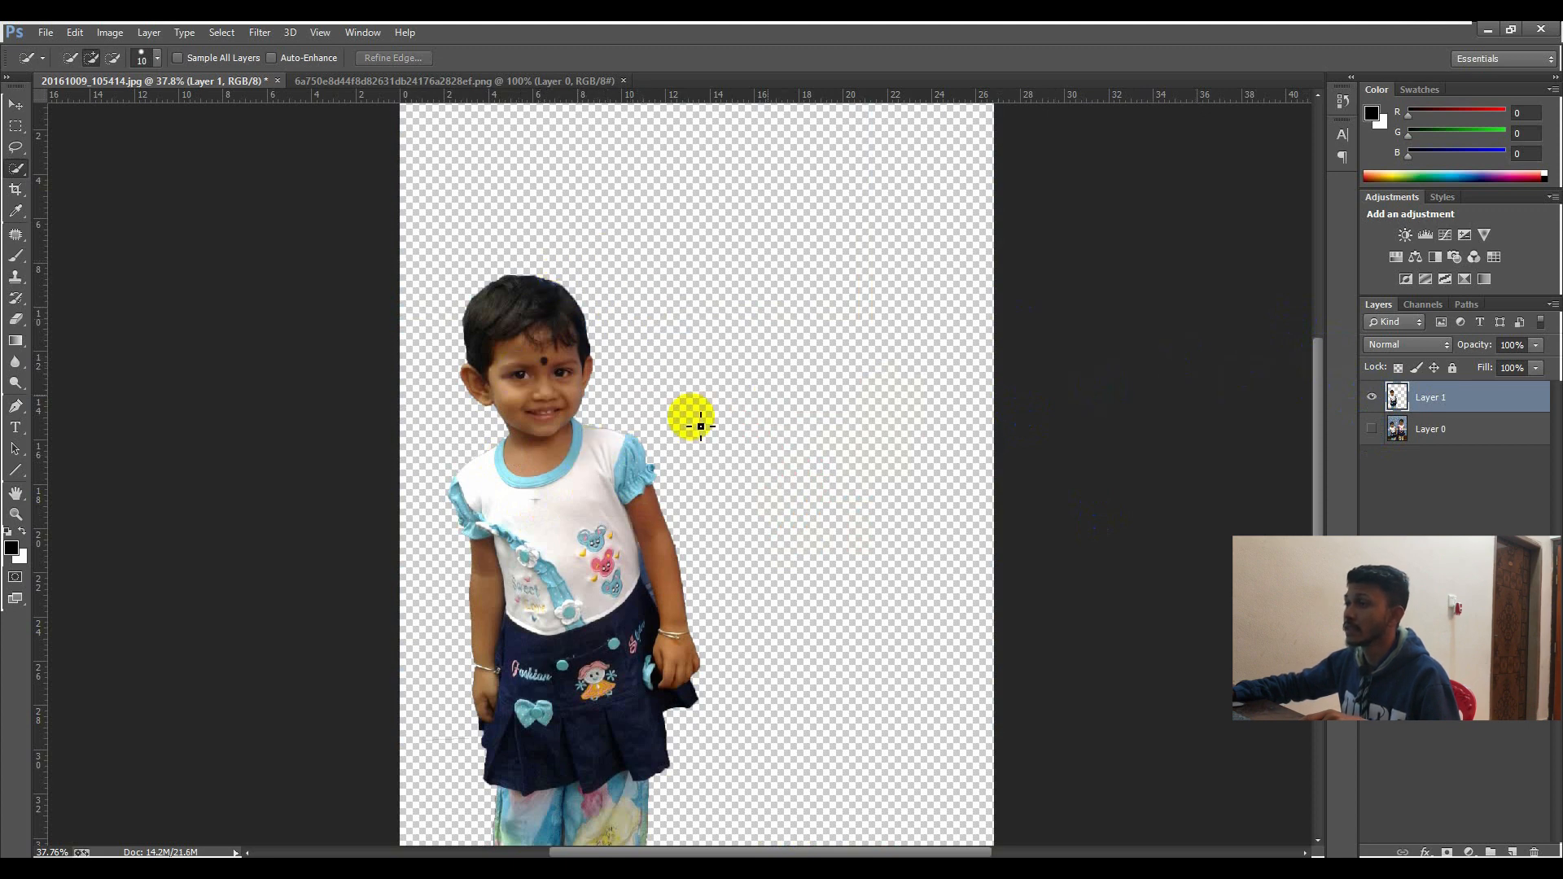
scroll(583, 440, down, 2)
scroll(601, 464, up, 2)
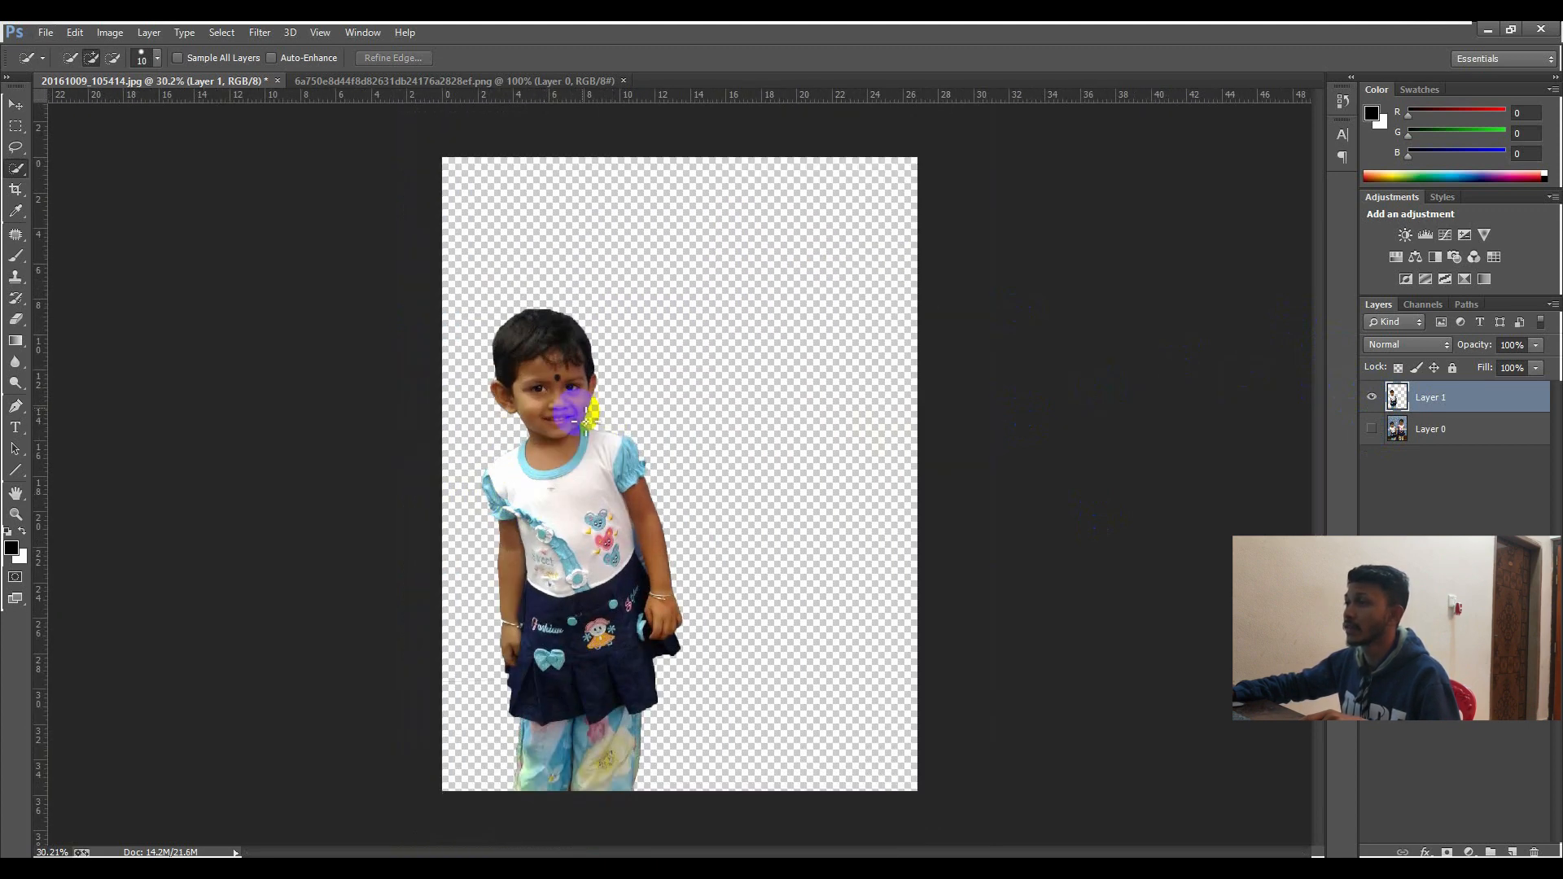
scroll(566, 517, down, 1)
scroll(1165, 446, up, 1)
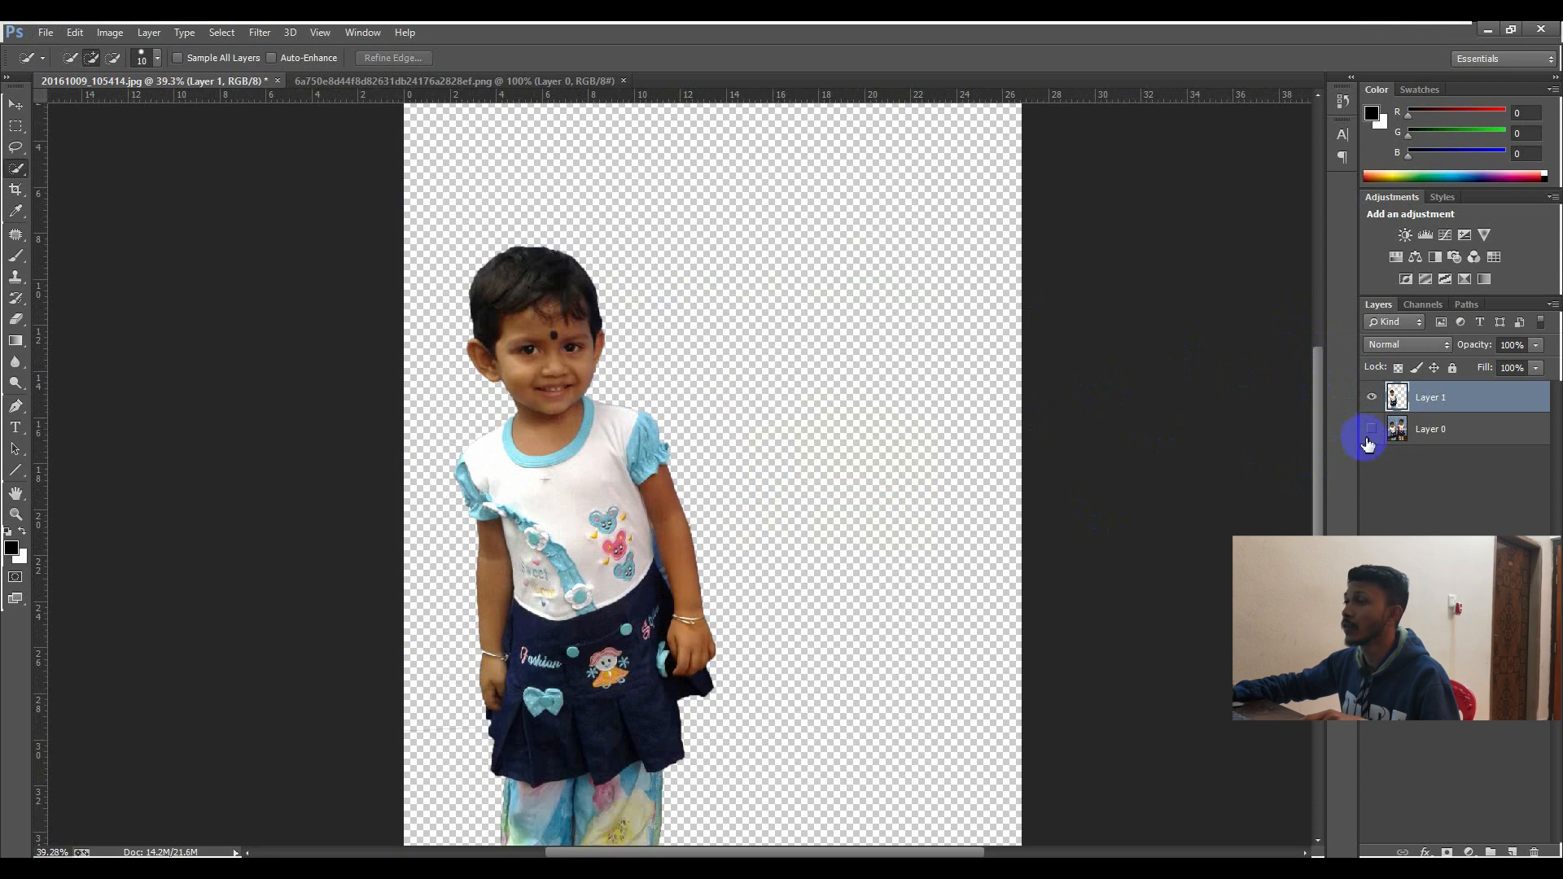
click(1371, 429)
click(1371, 429)
click(1371, 429)
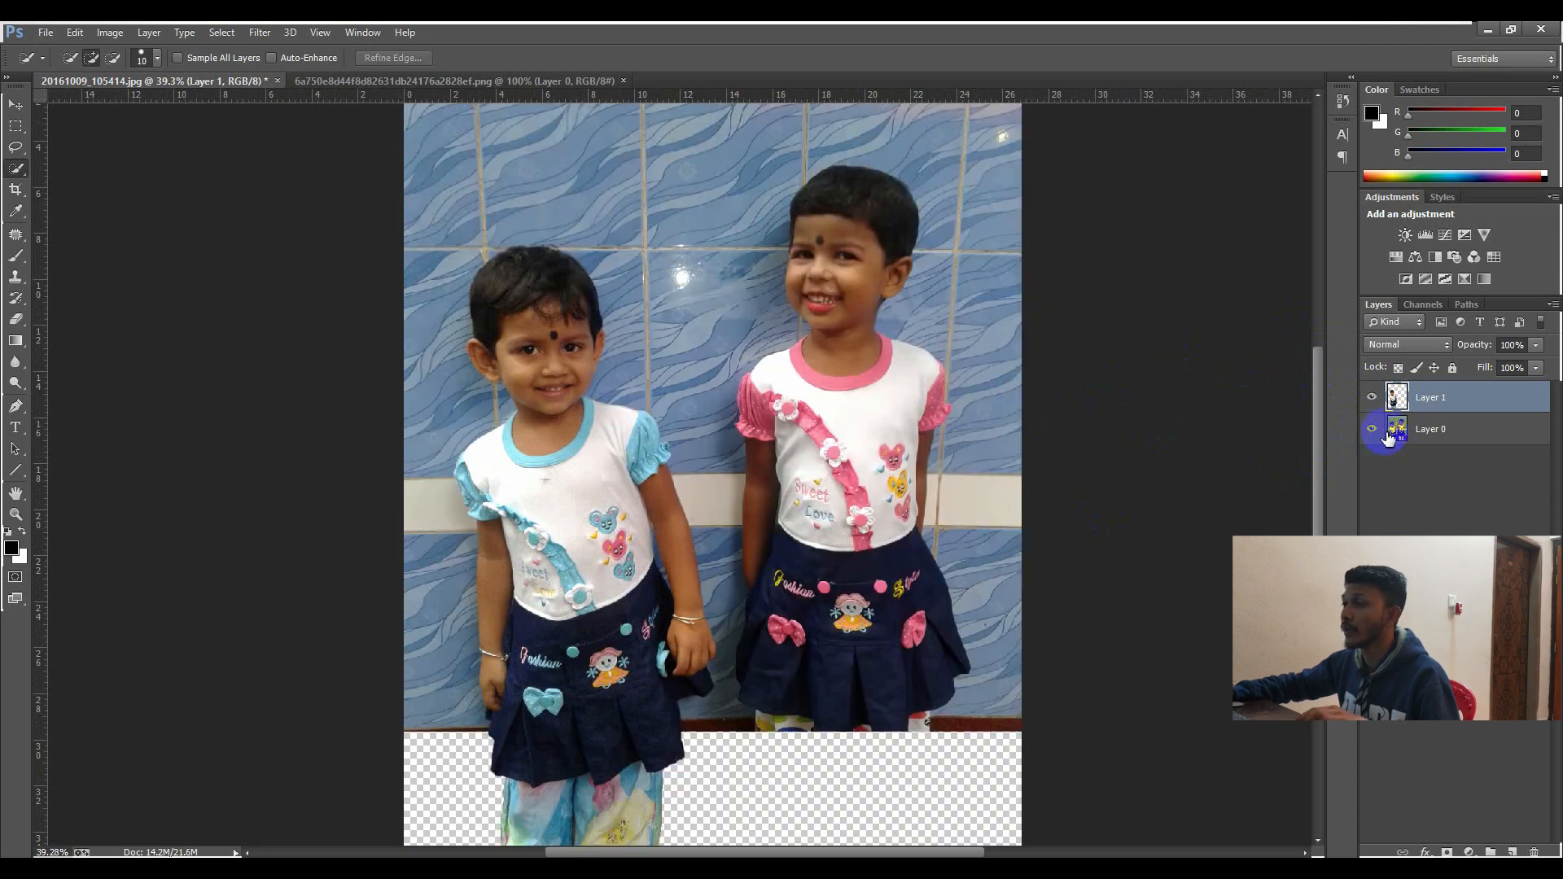
Step: On Layer 0, select the taller girl with the Quick Selection tool, covering her head, shirt, arms, skirt and patterned trousers
click(1424, 429)
scroll(882, 336, down, 2)
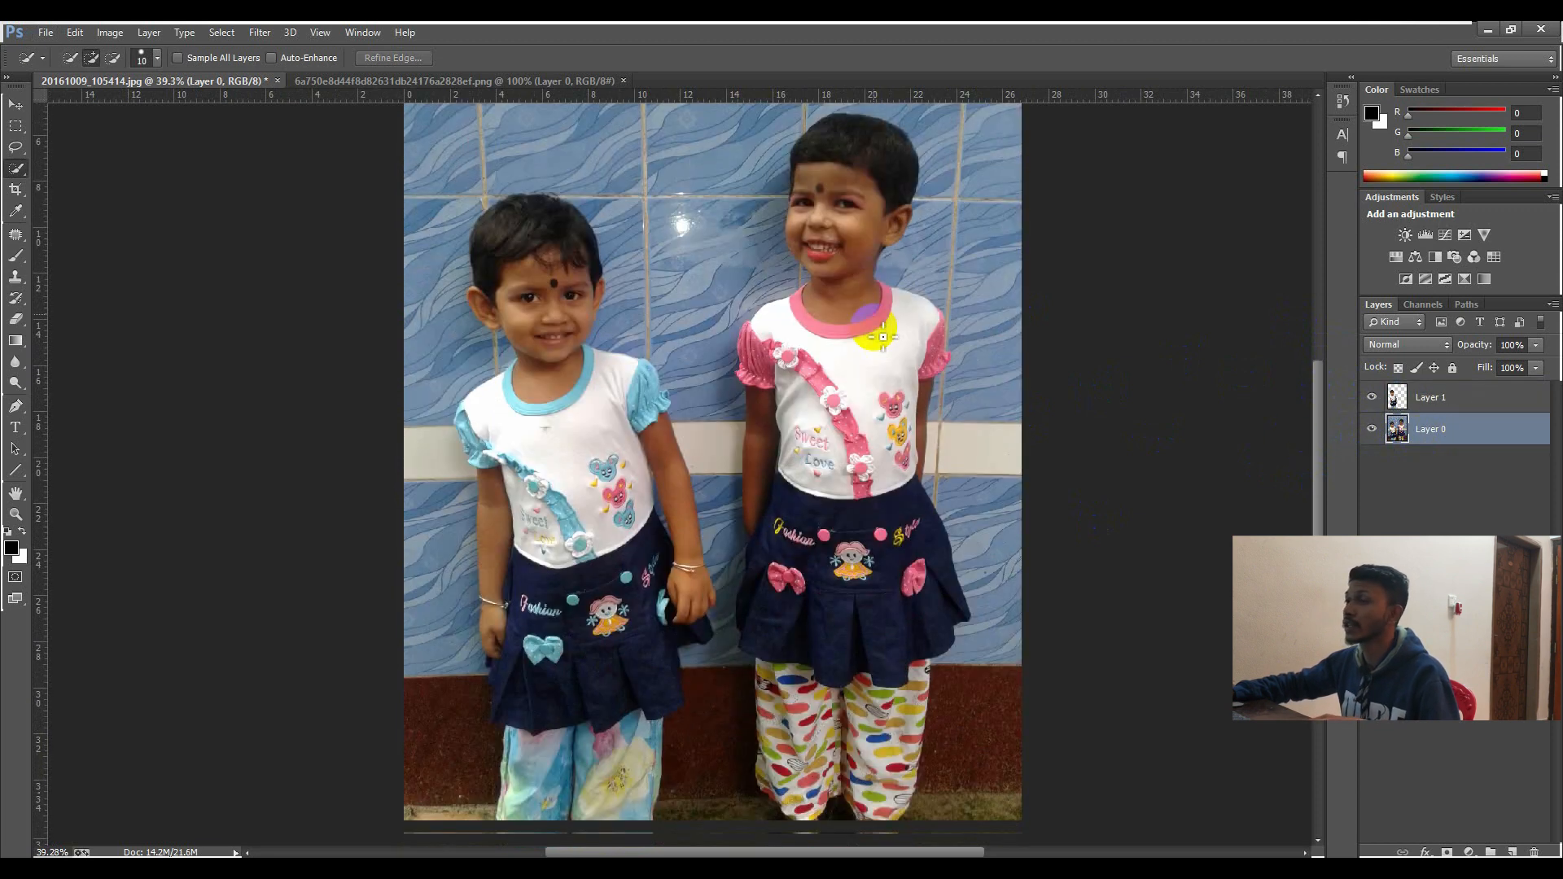
scroll(838, 411, up, 2)
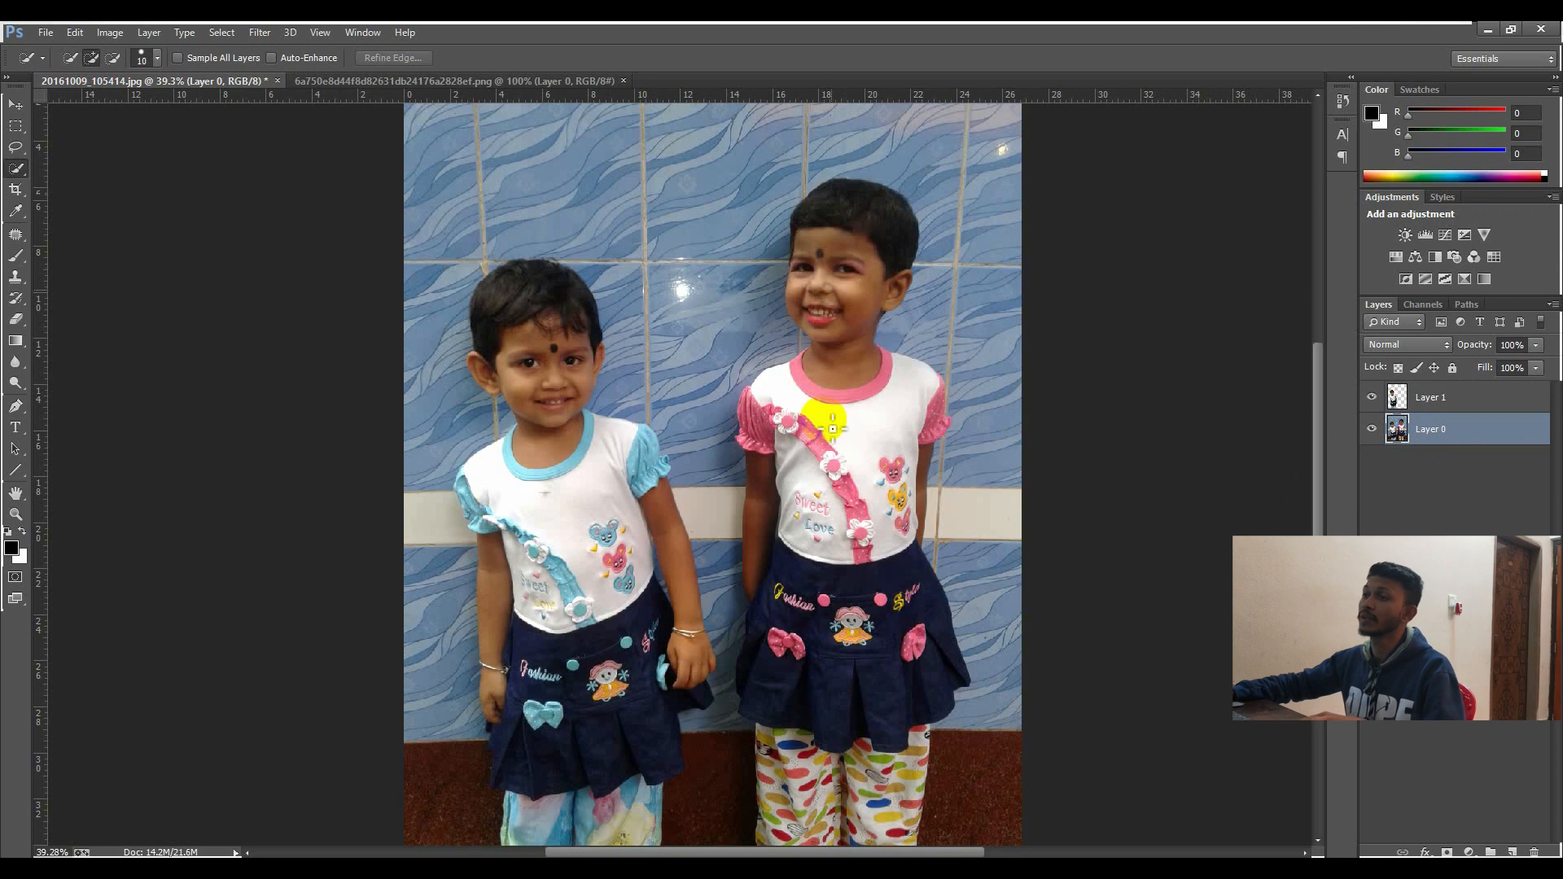
click(15, 173)
click(283, 207)
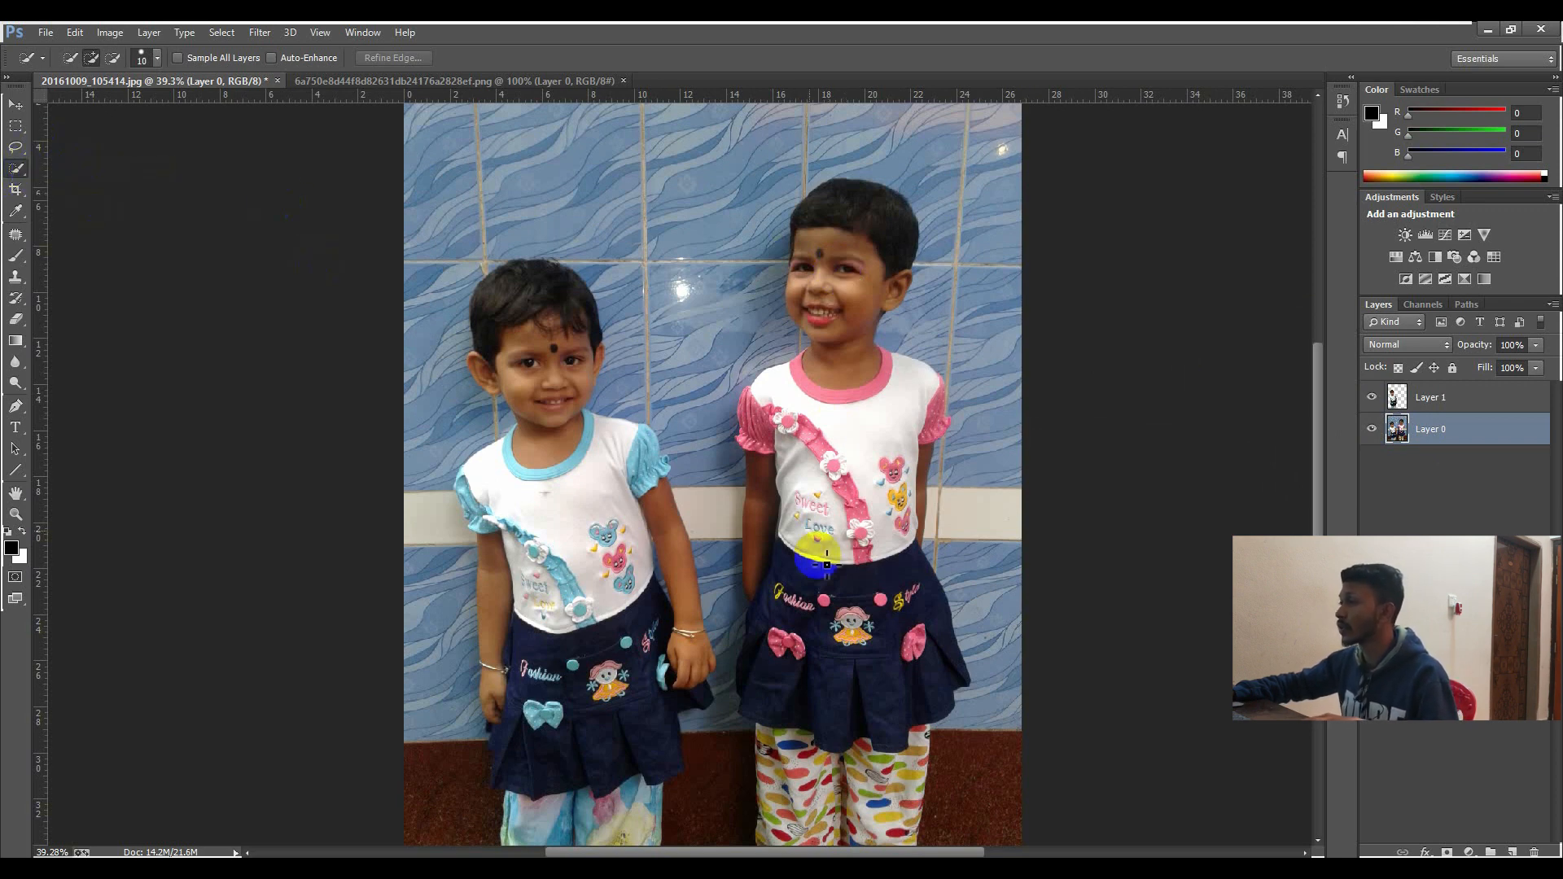
scroll(828, 570, down, 1)
scroll(839, 251, up, 1)
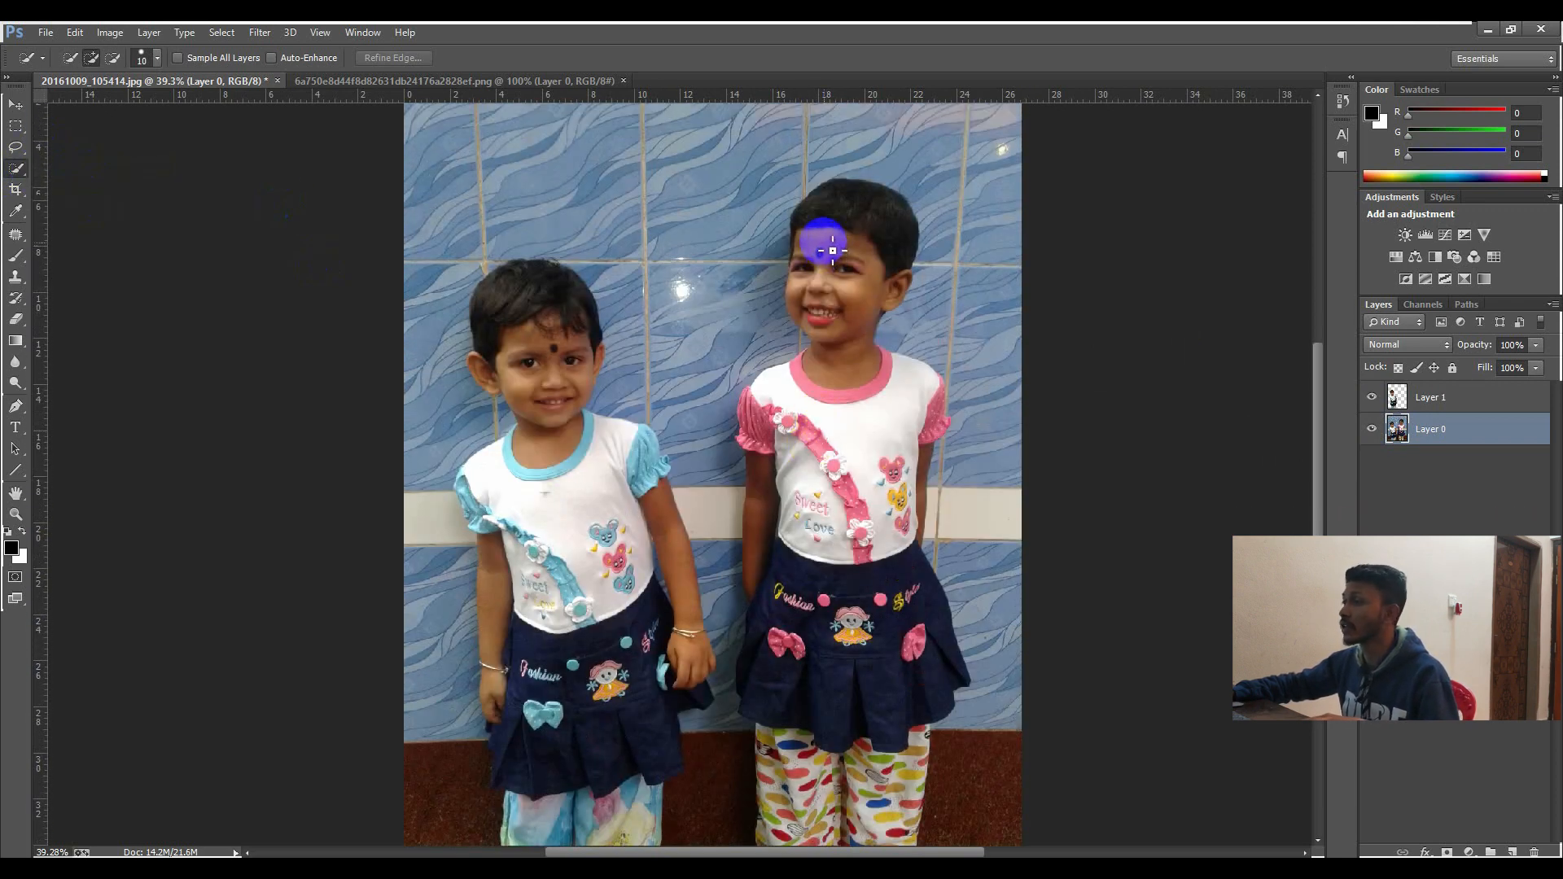
mouse_move(820, 250)
mouse_down()
mouse_move(875, 208)
mouse_move(827, 299)
mouse_move(840, 328)
mouse_move(896, 299)
mouse_move(858, 321)
mouse_move(803, 421)
mouse_move(769, 437)
mouse_move(768, 416)
mouse_move(770, 576)
mouse_move(791, 654)
mouse_up()
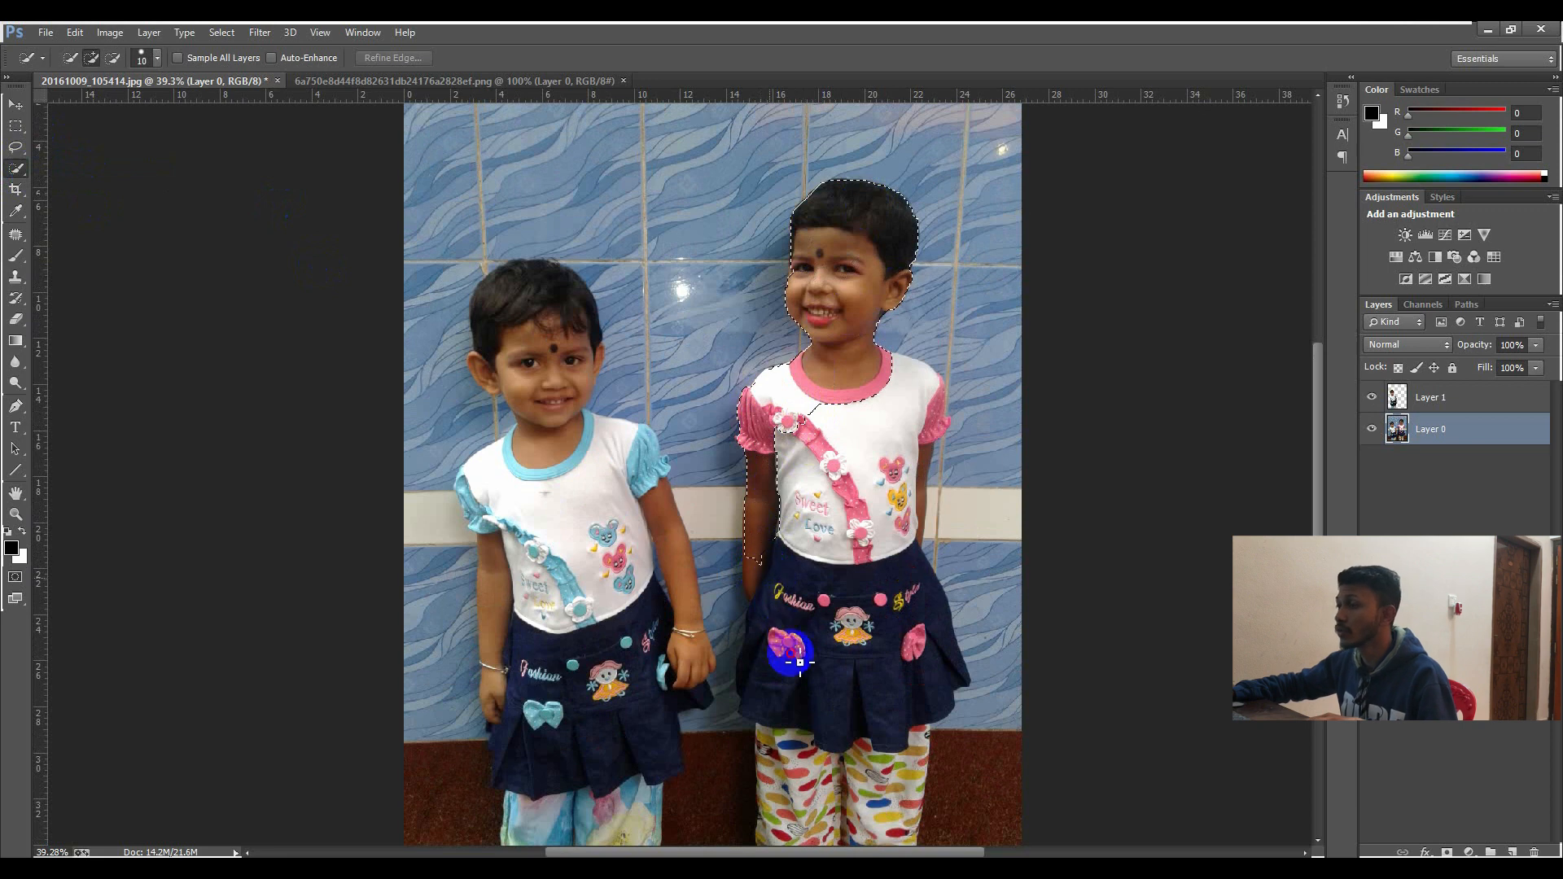
mouse_move(812, 770)
mouse_down()
mouse_move(825, 837)
mouse_move(863, 839)
mouse_move(921, 760)
mouse_move(937, 666)
mouse_move(920, 515)
mouse_up()
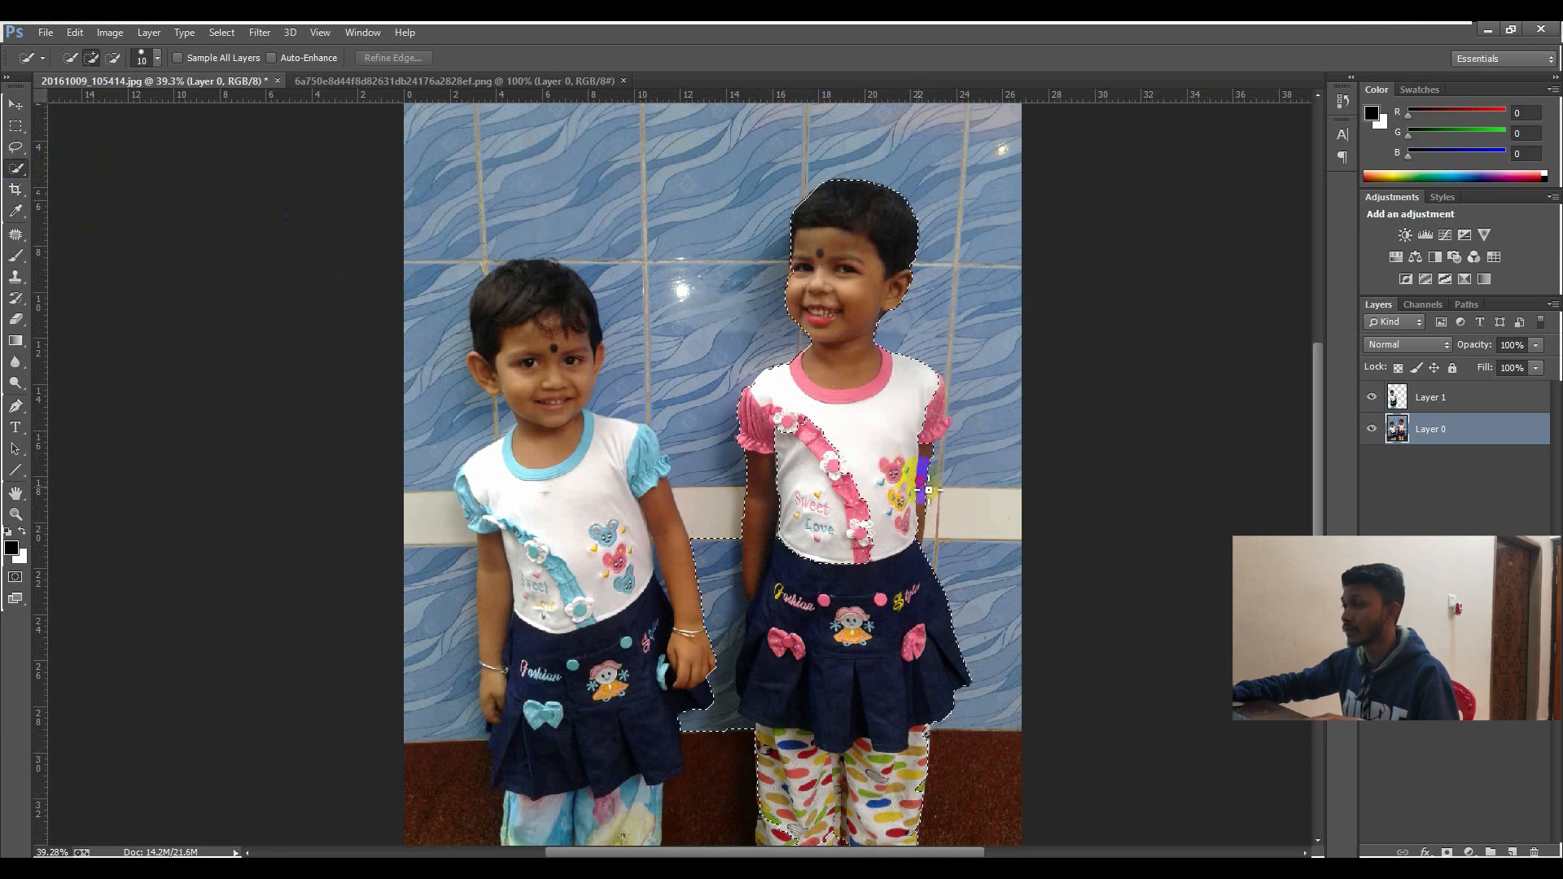
mouse_move(928, 489)
mouse_down()
mouse_move(916, 448)
mouse_move(943, 429)
mouse_move(858, 443)
mouse_up()
Step: Subtract the wall area between the two girls from the selection and refine it around the taller girl's feet
scroll(847, 443, down, 3)
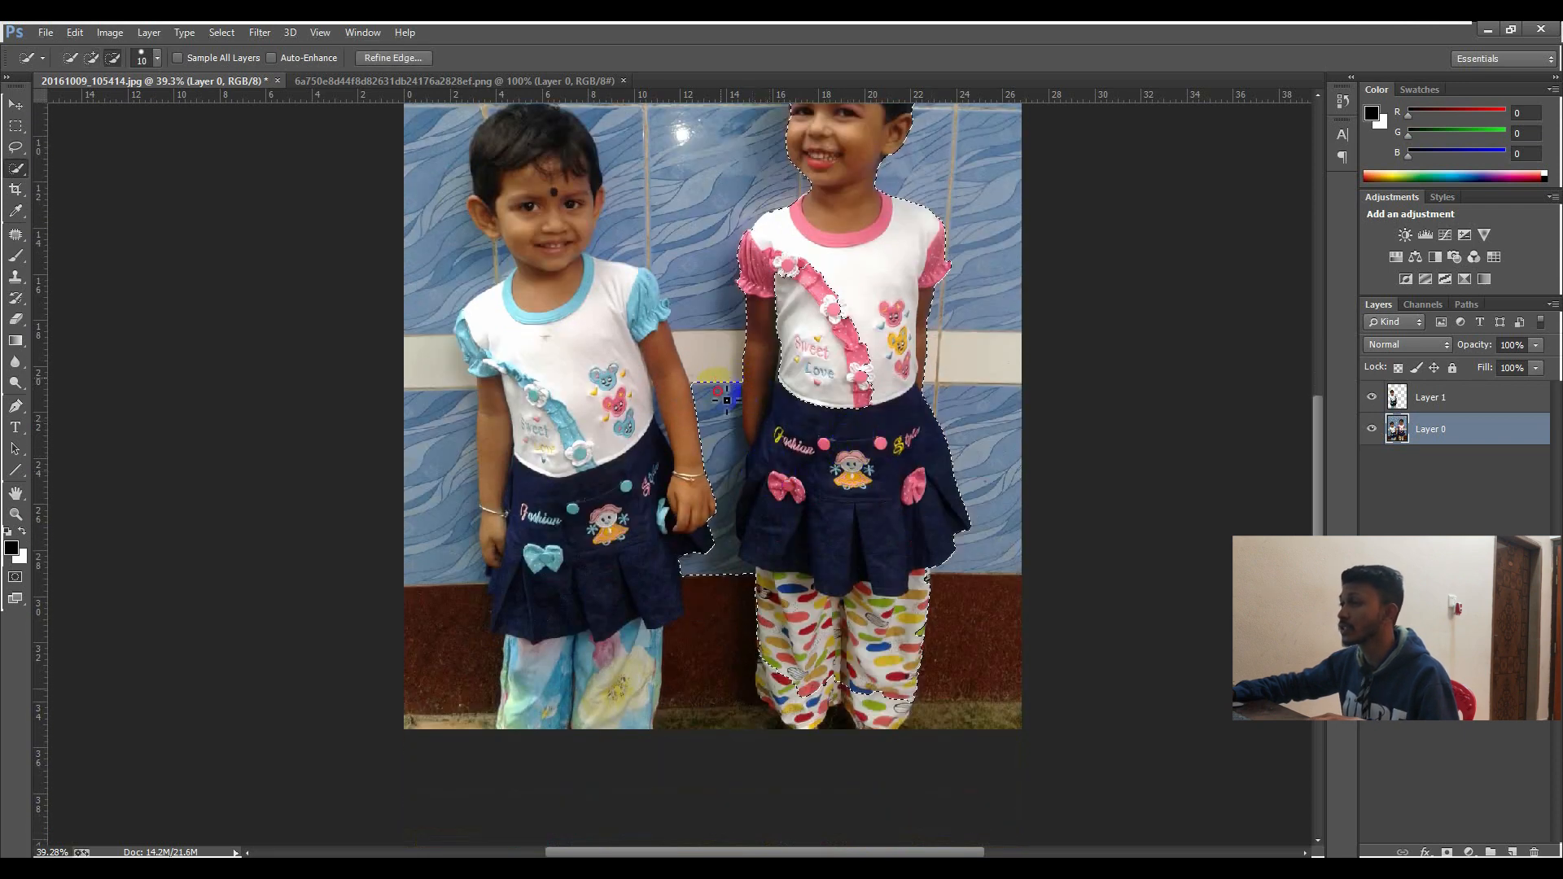
mouse_move(698, 488)
mouse_down()
mouse_move(737, 587)
mouse_move(795, 643)
mouse_move(791, 605)
mouse_move(770, 608)
mouse_move(804, 646)
mouse_up()
scroll(750, 600, down, 2)
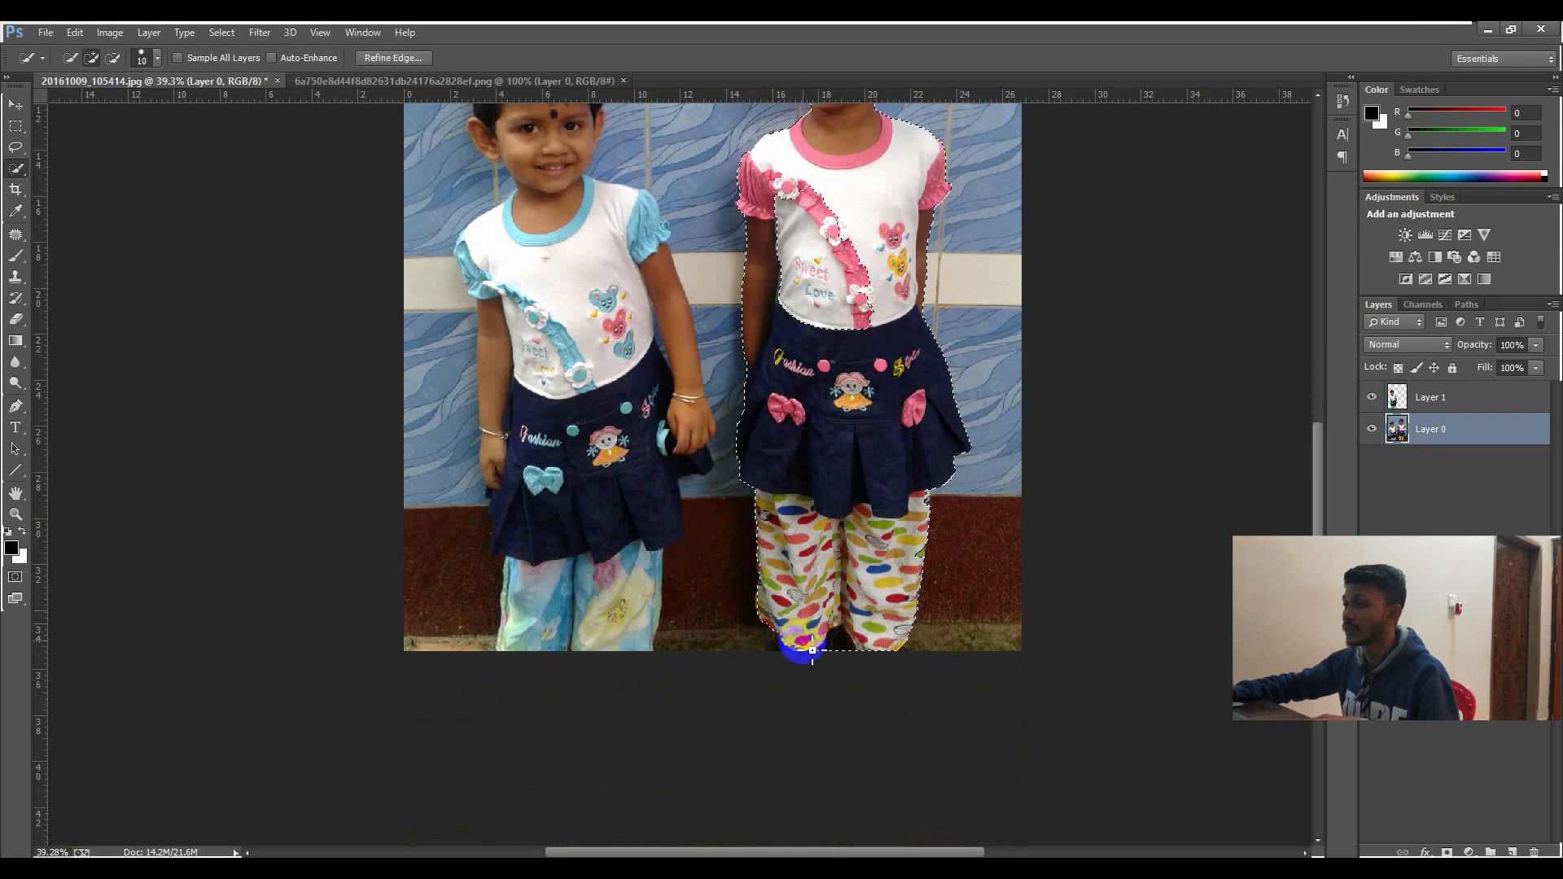
Step: Examine the selection outline up close around the taller girl's skirt, arms, sleeves and head
scroll(852, 372, up, 7)
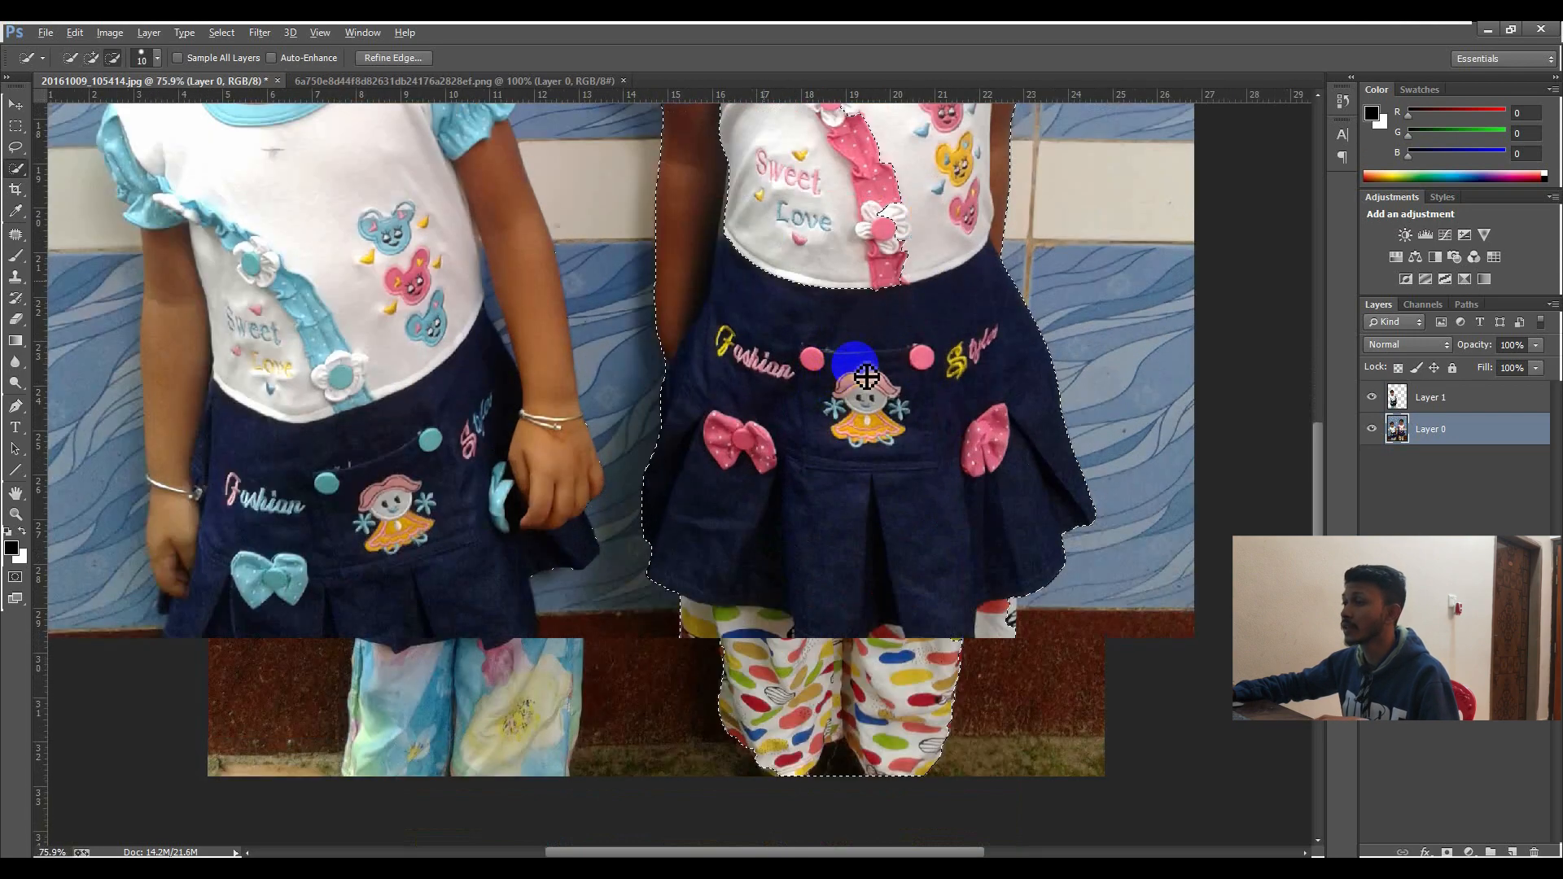
scroll(866, 376, up, 2)
scroll(866, 377, up, 5)
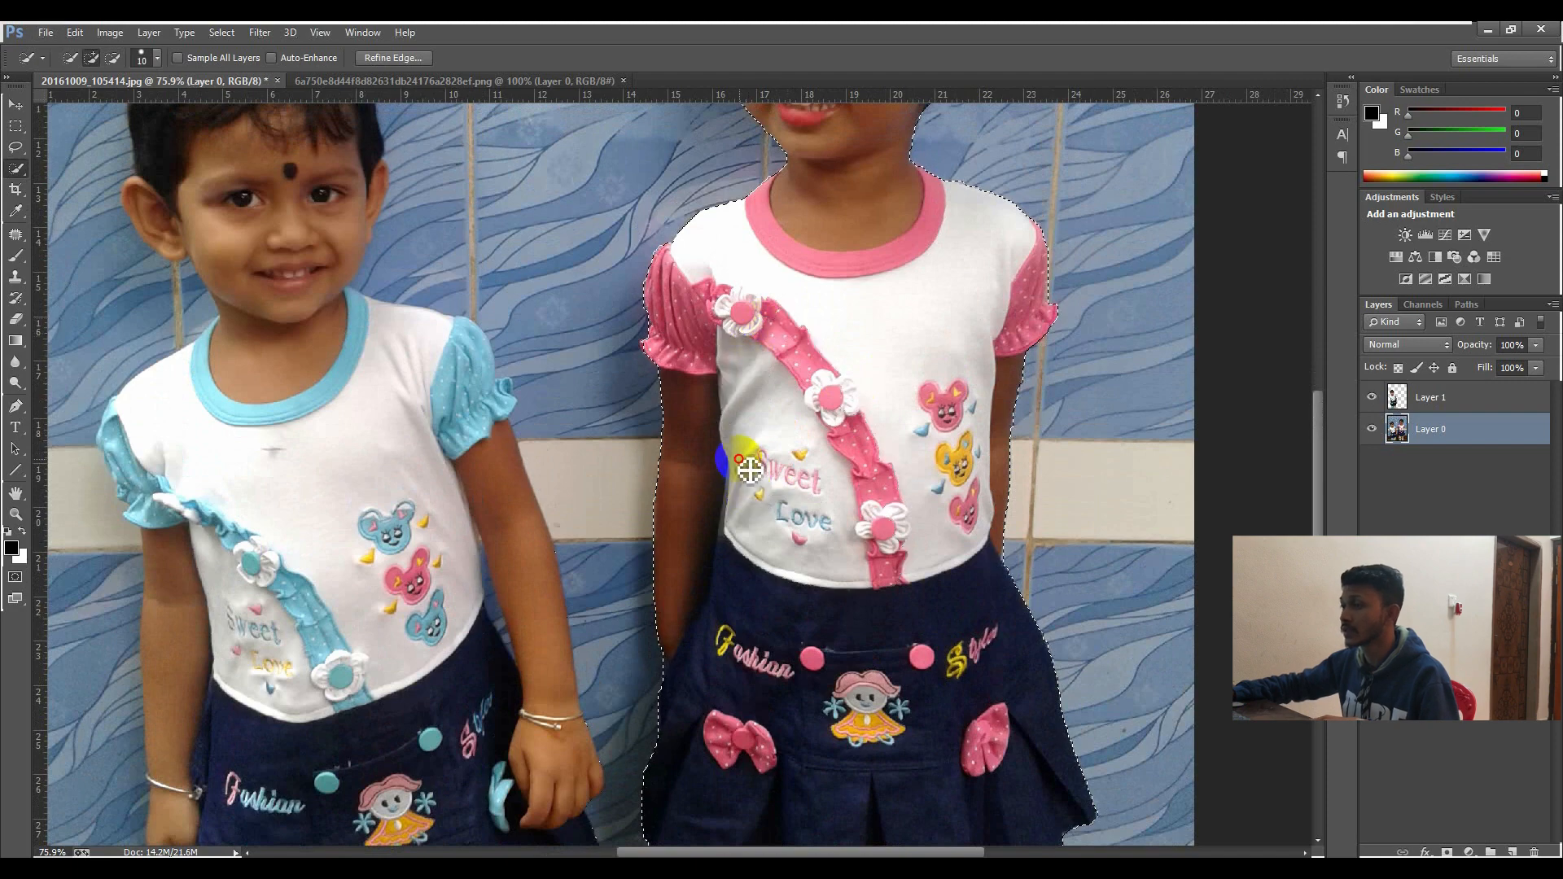
scroll(894, 456, up, 8)
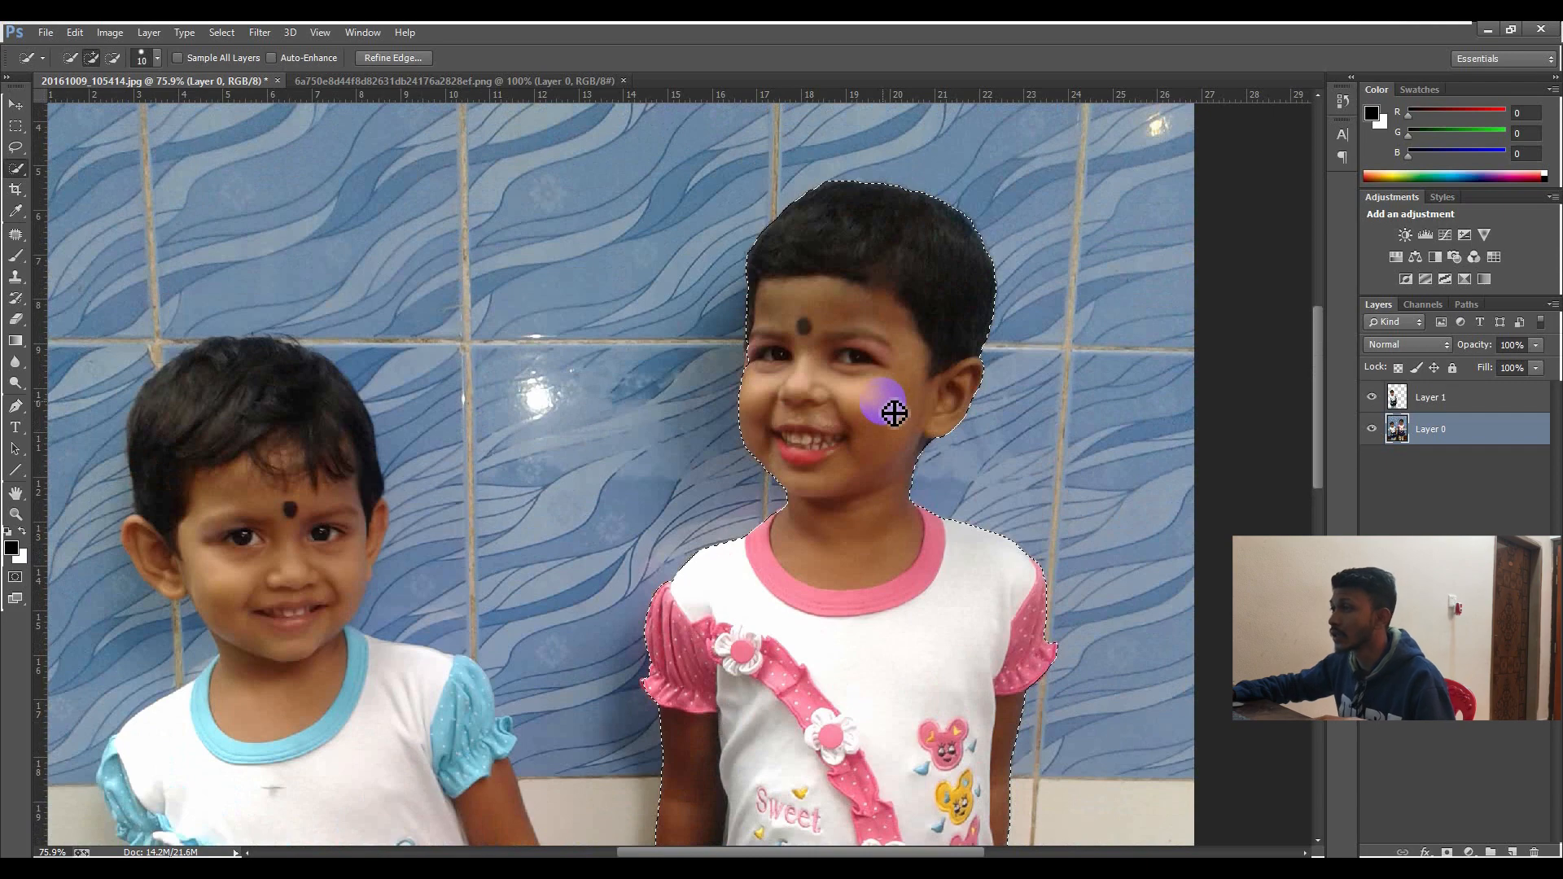
scroll(892, 416, up, 2)
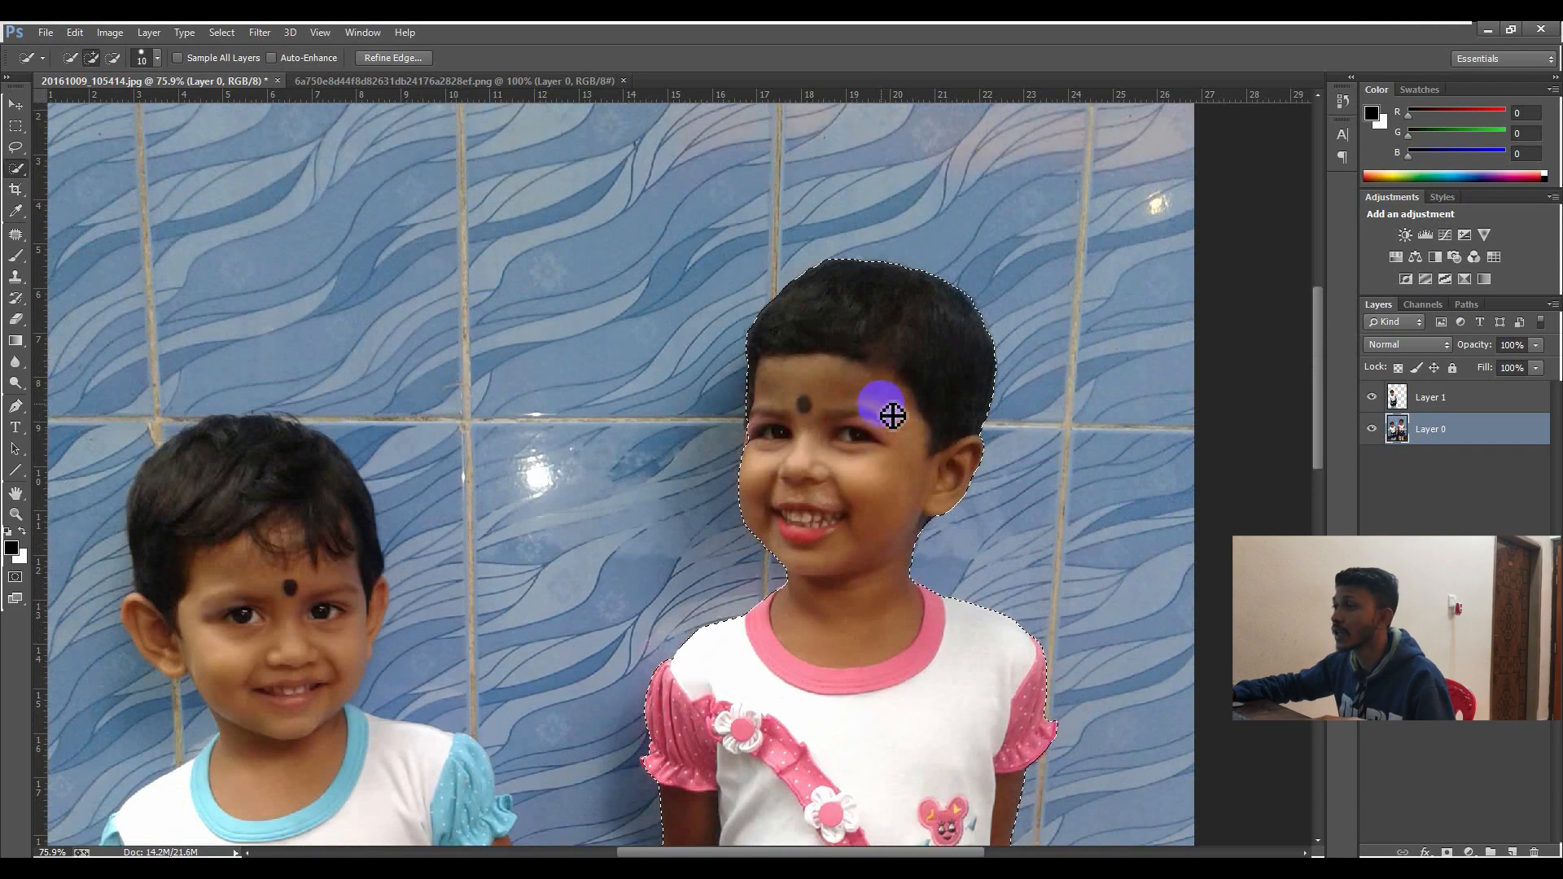
scroll(891, 413, down, 6)
scroll(885, 433, down, 3)
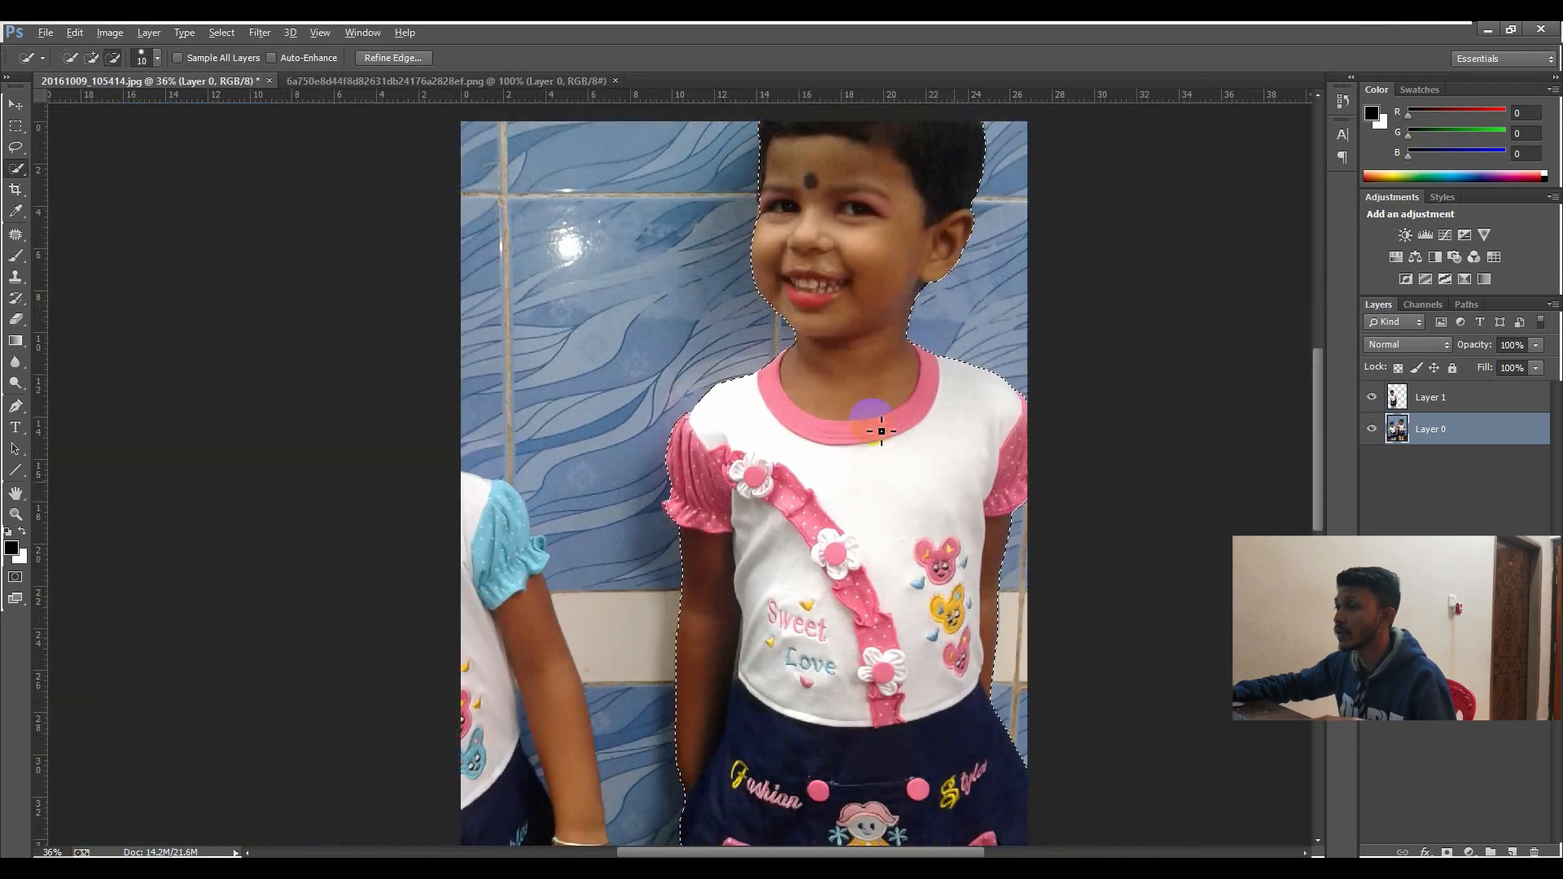
Step: Copy the selected taller girl to a new layer with Layer Via Copy
scroll(896, 407, down, 1)
scroll(899, 392, up, 1)
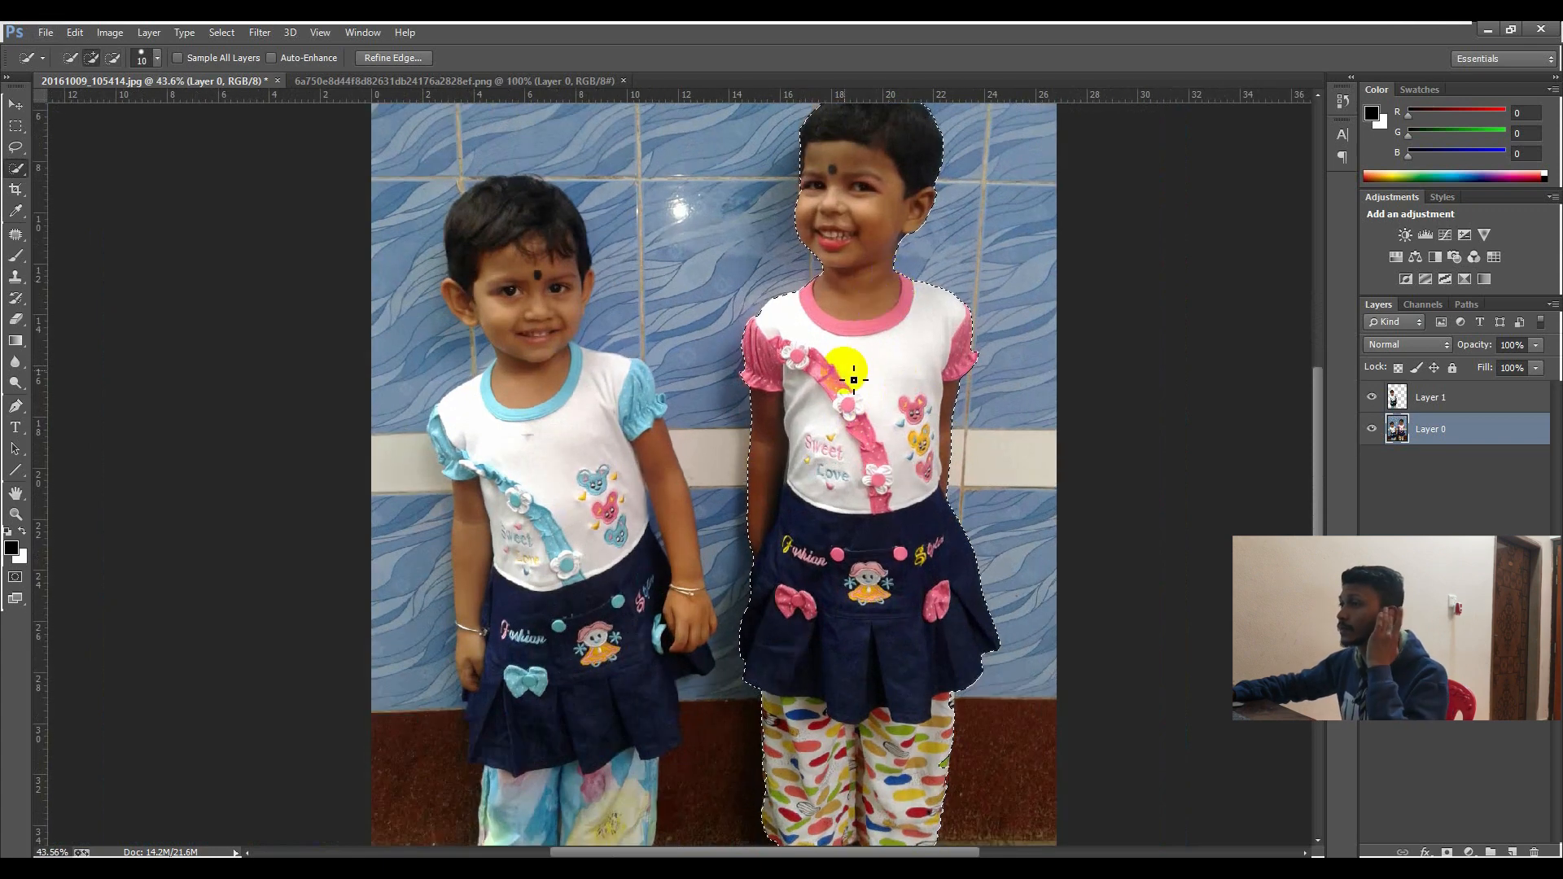
right_click(845, 377)
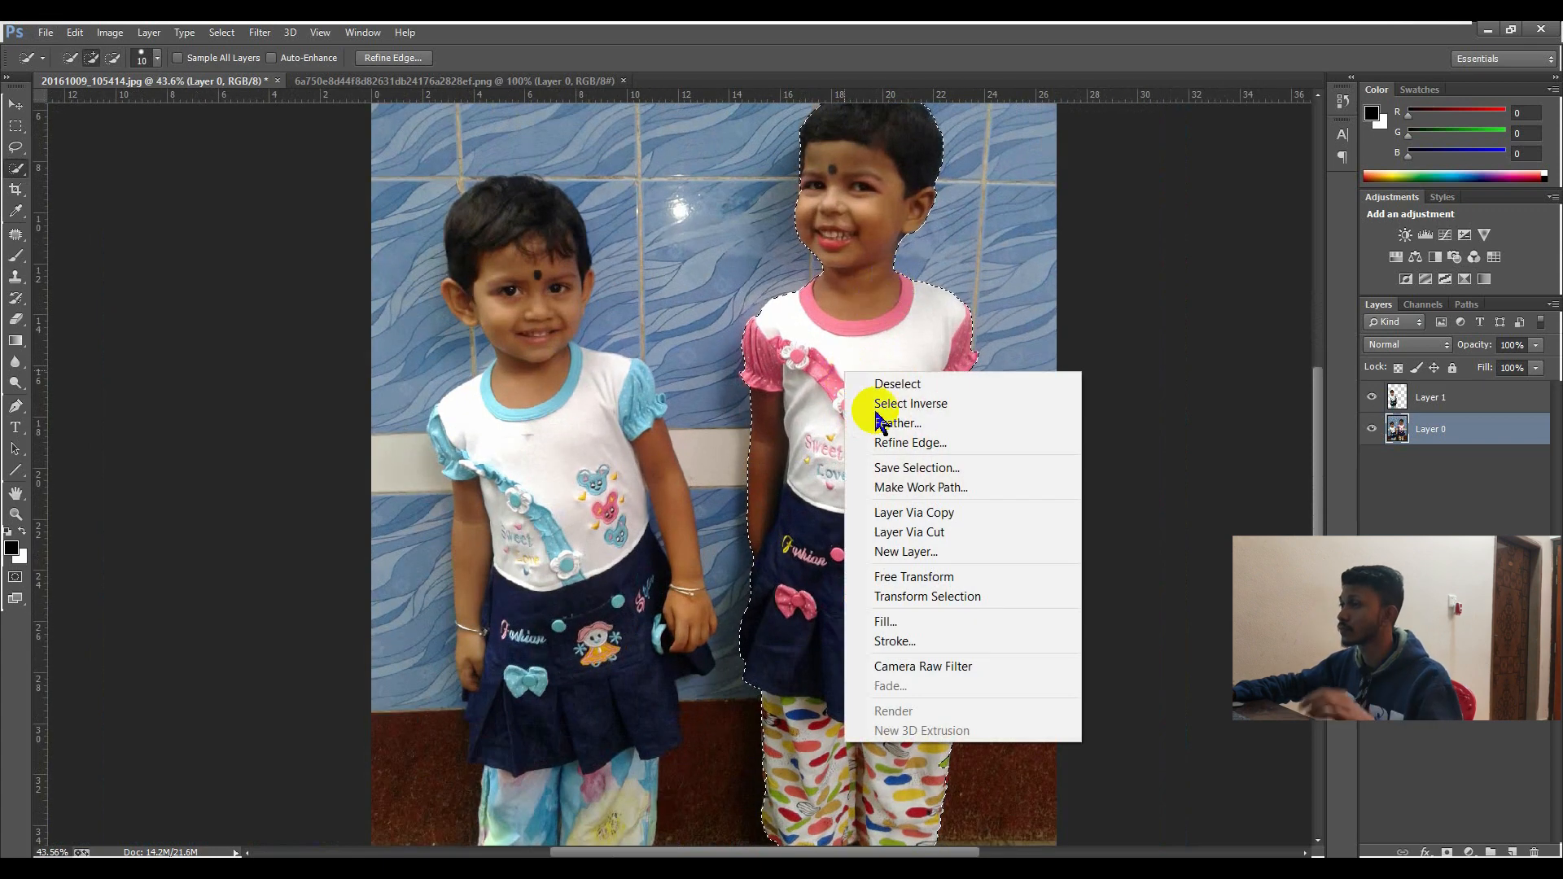
click(956, 515)
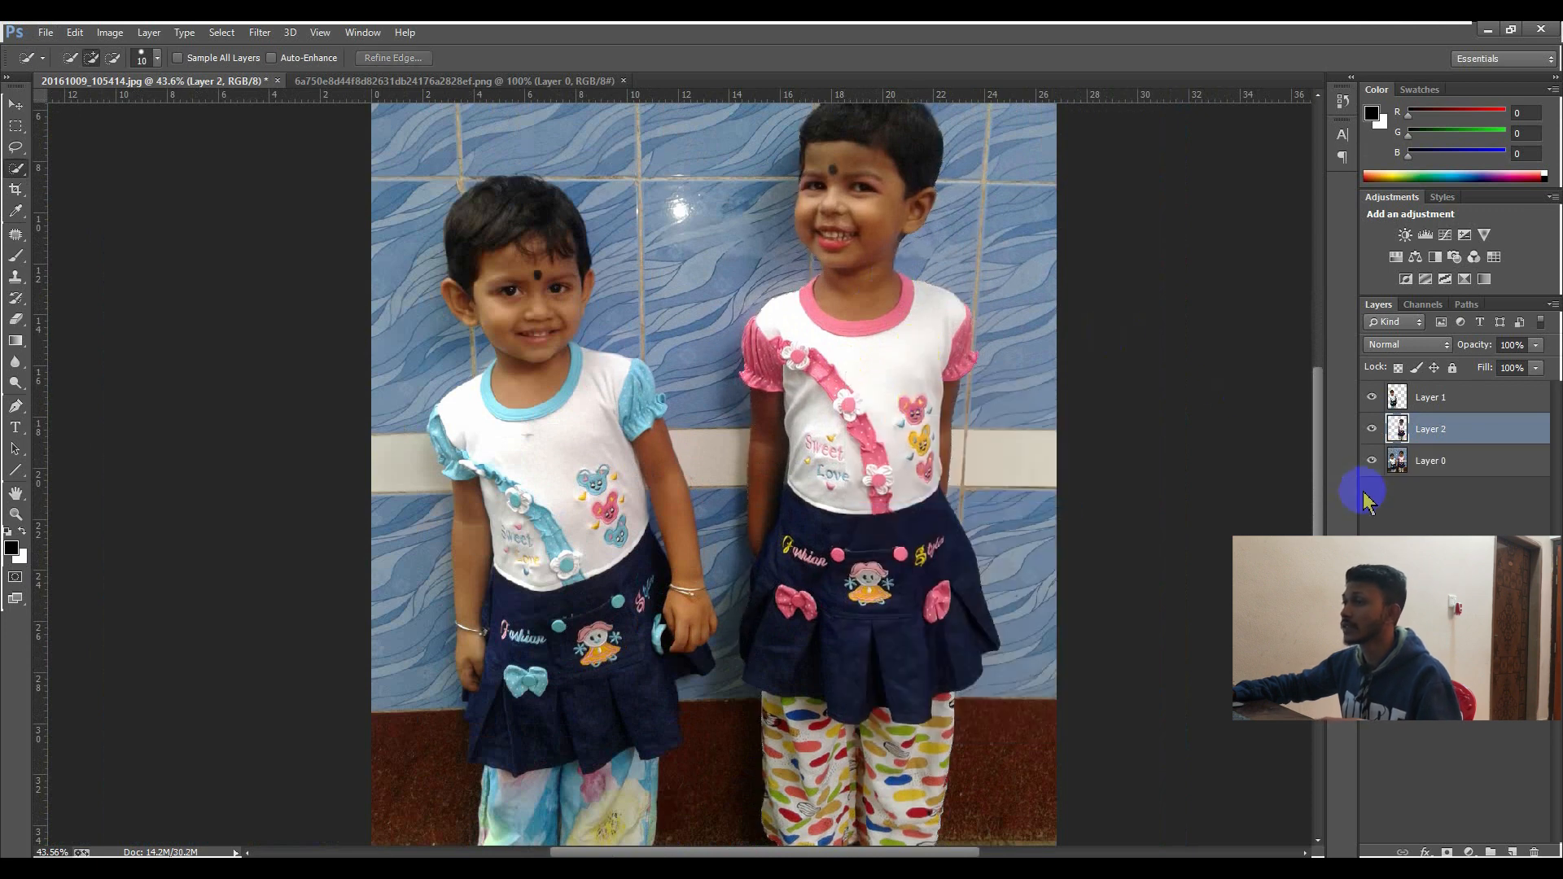
Step: Rename the smaller girl's layer to 1 and the taller girl's layer to 2
click(1439, 402)
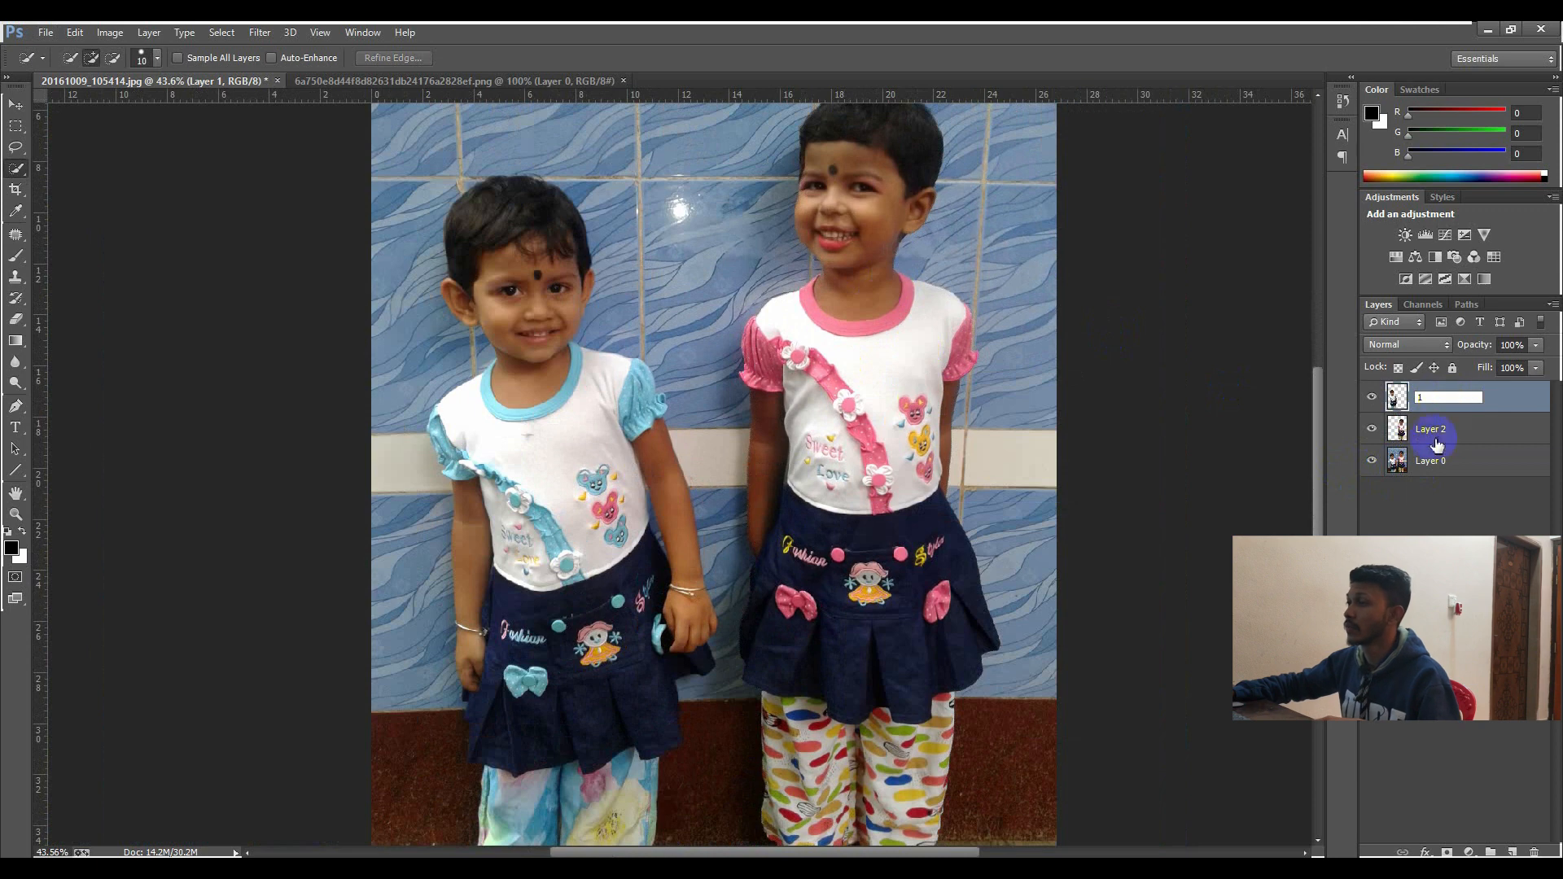
text(1)
double_click(1432, 430)
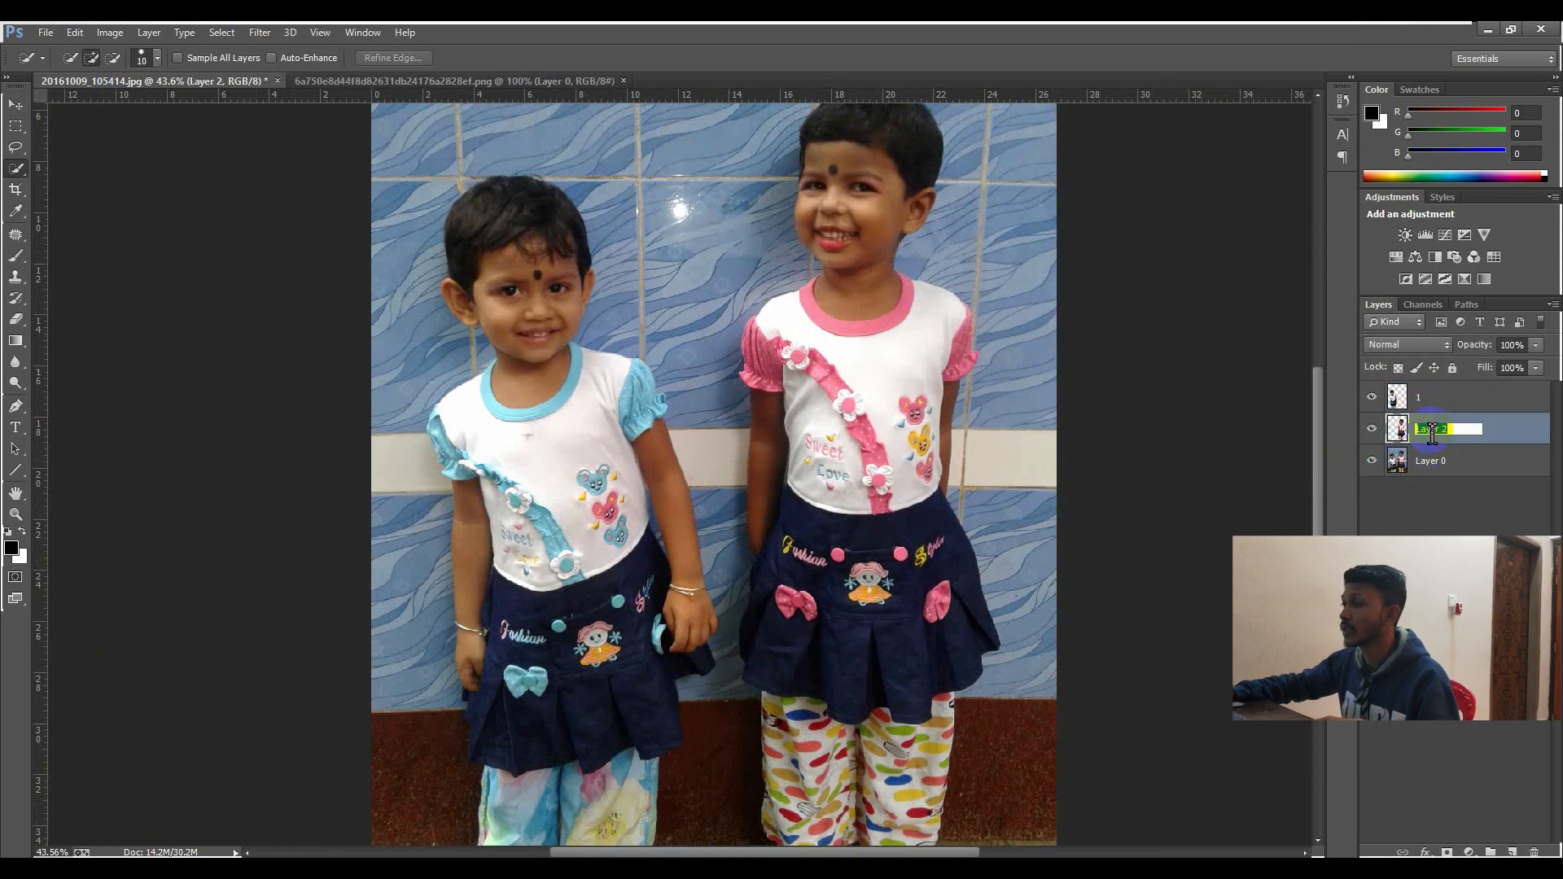
click(1434, 469)
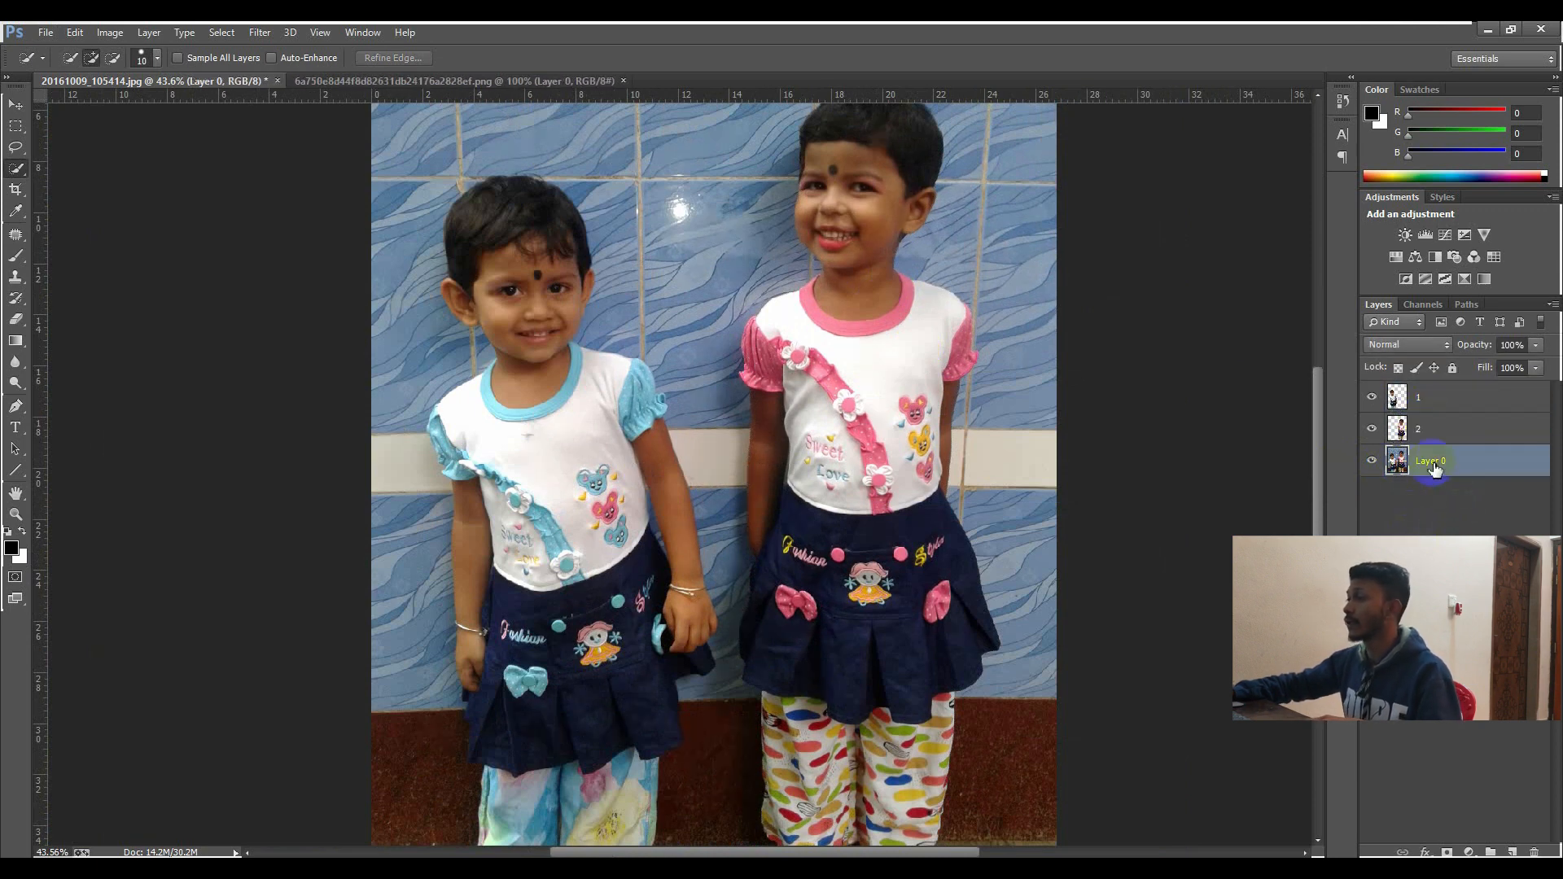
Step: Hide Layer 0 and inspect both cutouts against the transparent background for leftover wall
click(1372, 462)
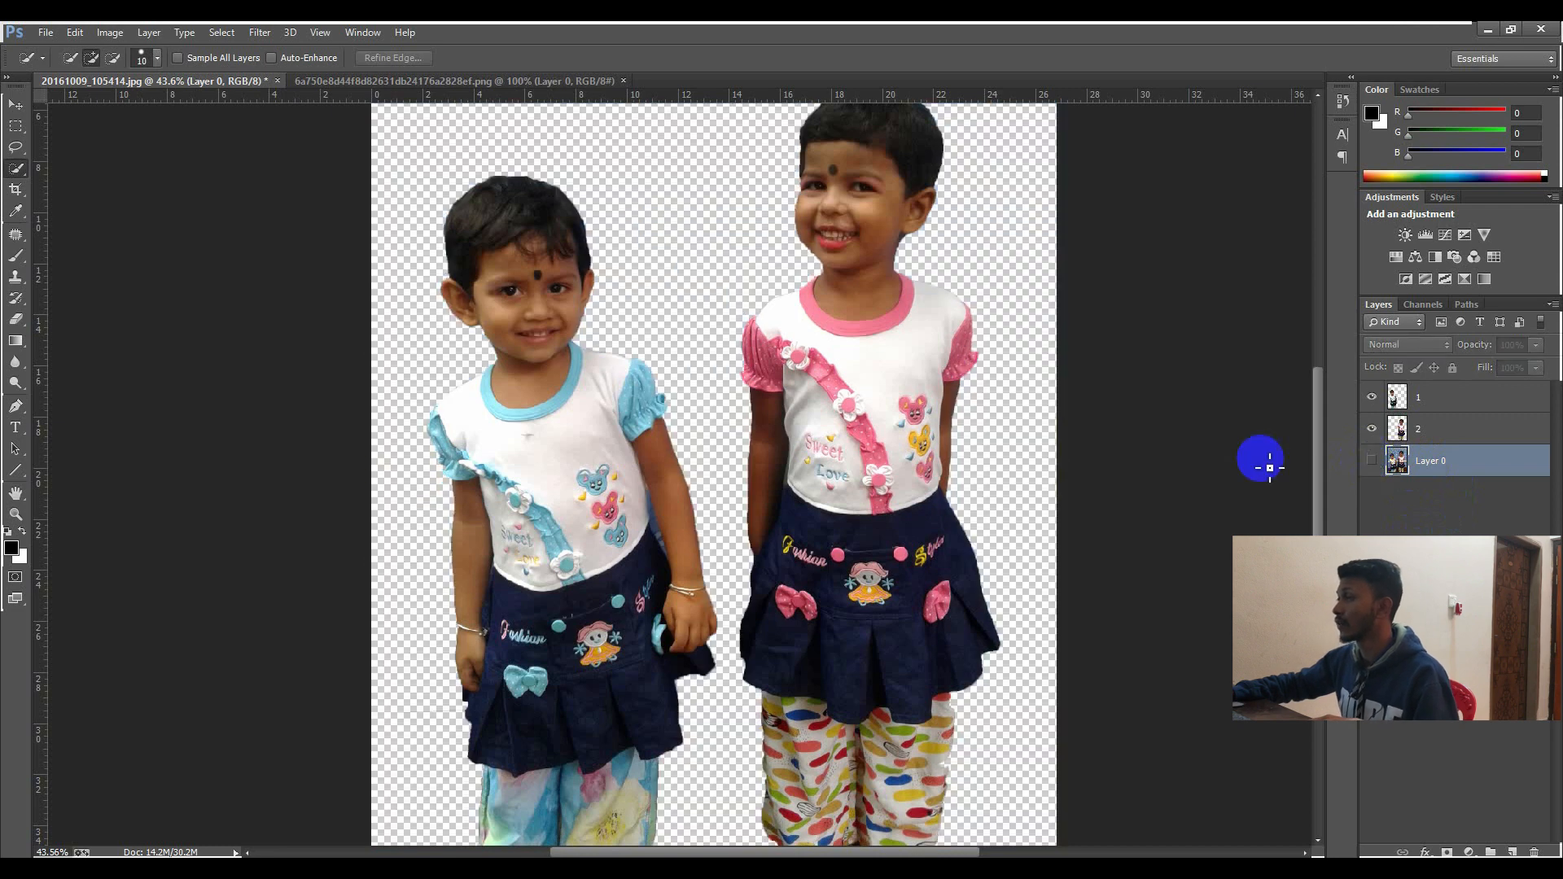
scroll(769, 565, down, 2)
scroll(733, 570, up, 2)
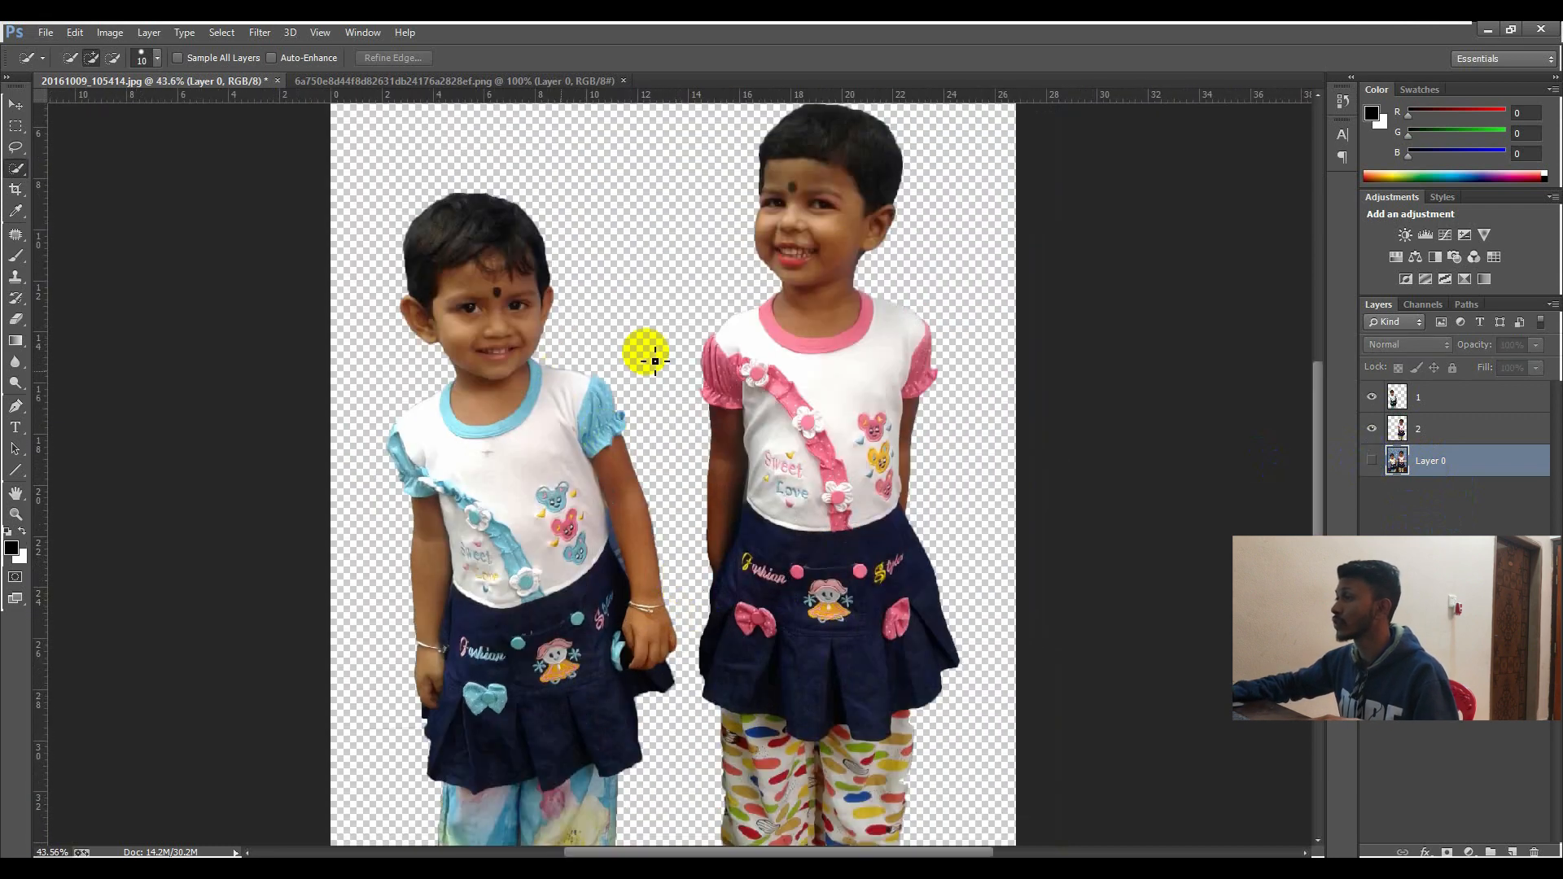
scroll(652, 346, down, 4)
scroll(635, 391, up, 2)
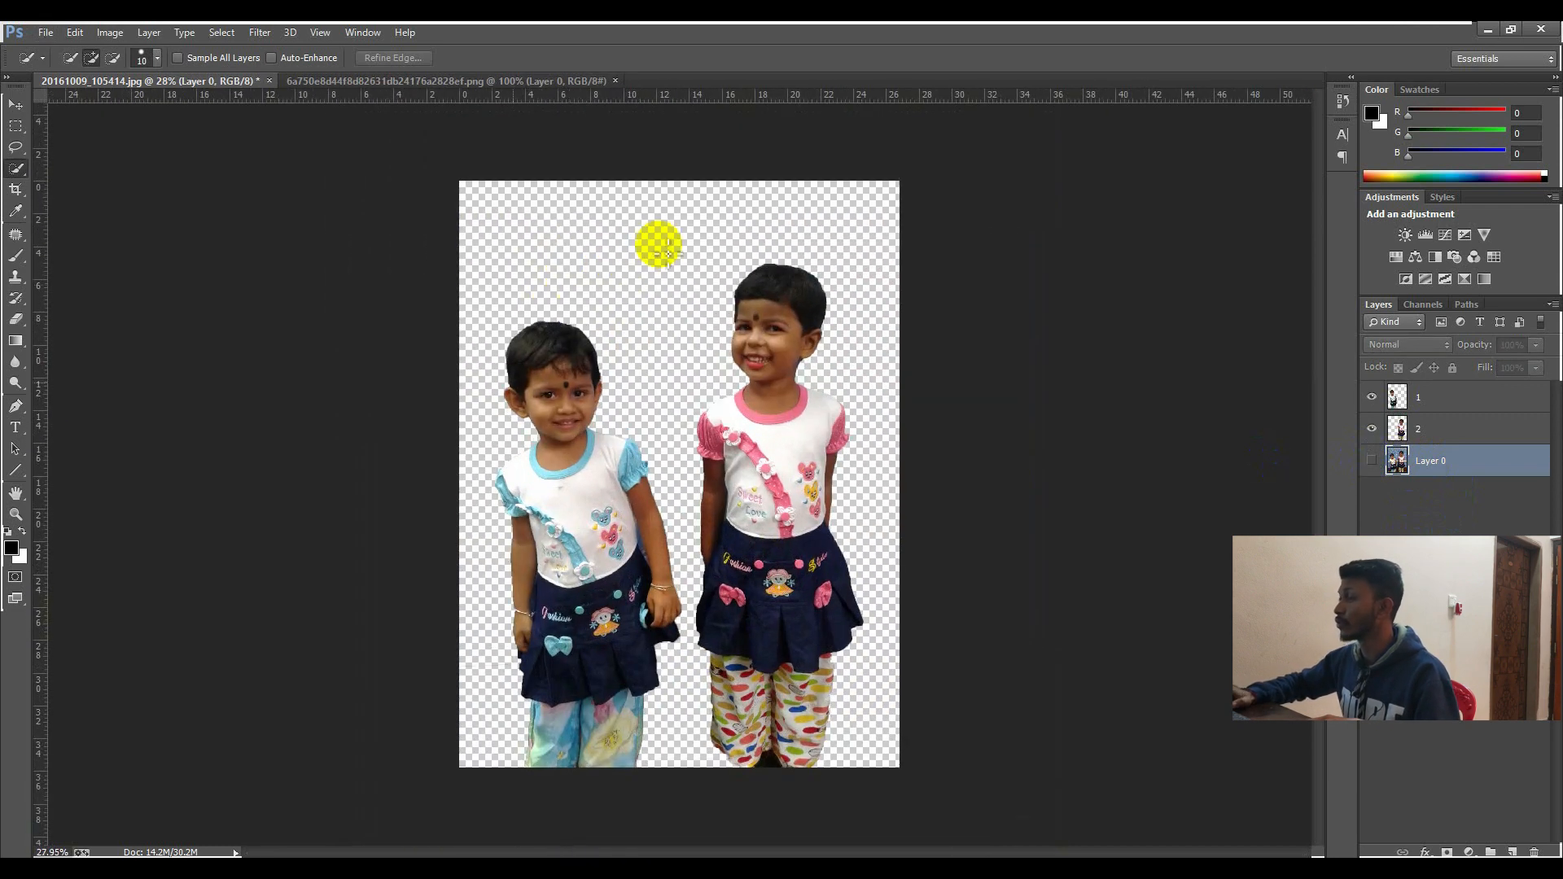
scroll(639, 491, up, 3)
scroll(638, 492, down, 2)
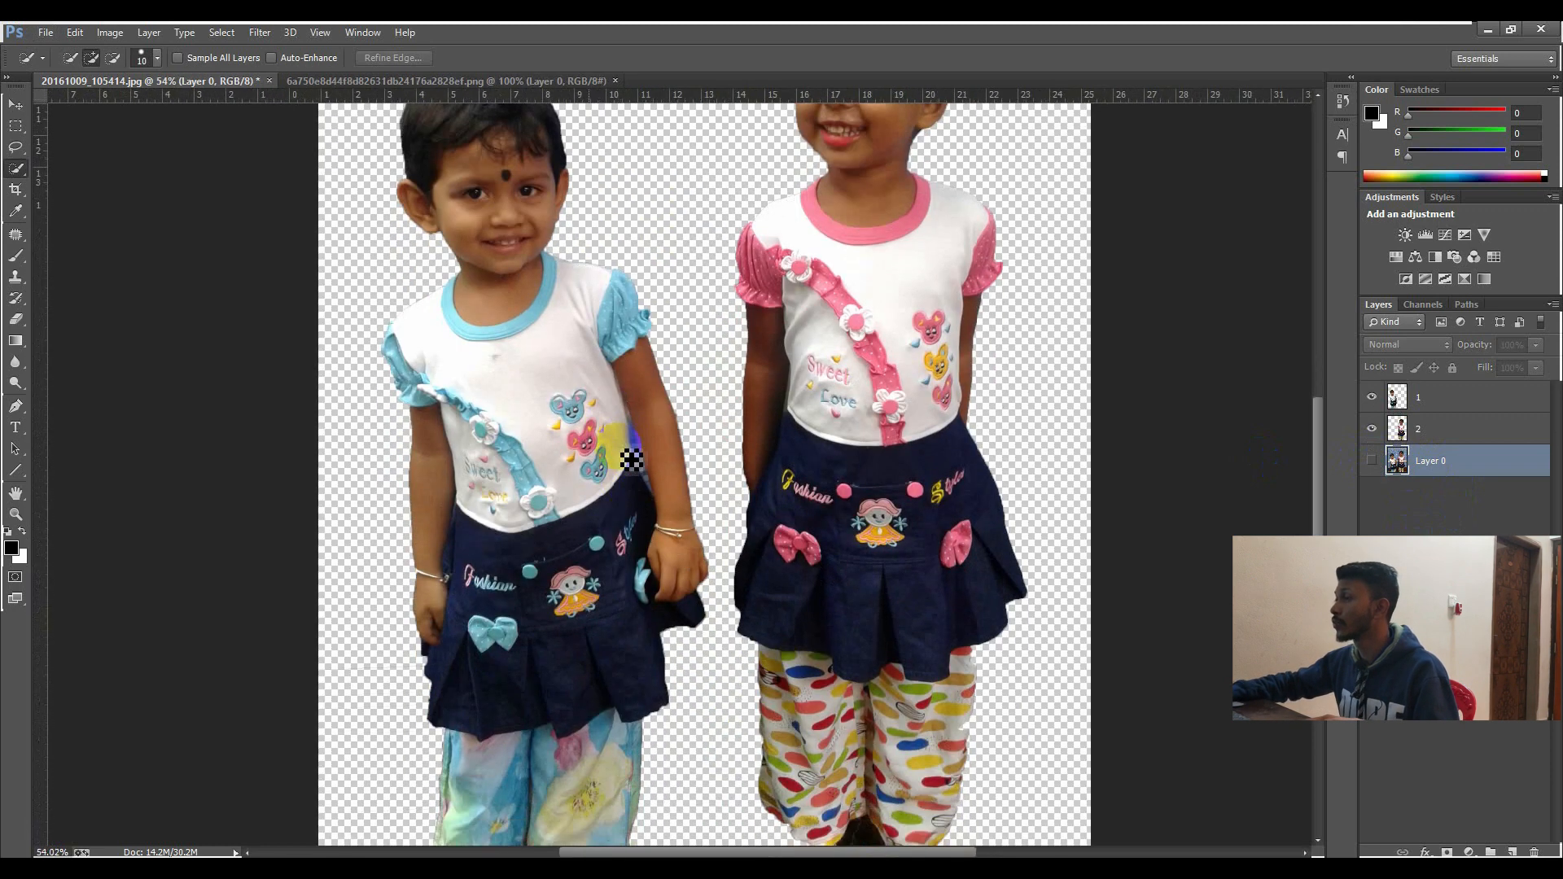
scroll(663, 401, up, 2)
Step: On layer 1, select the leftover blue wall between the smaller girl's arm and waist with a size 5 Quick Selection brush, delete it and deselect
click(1421, 430)
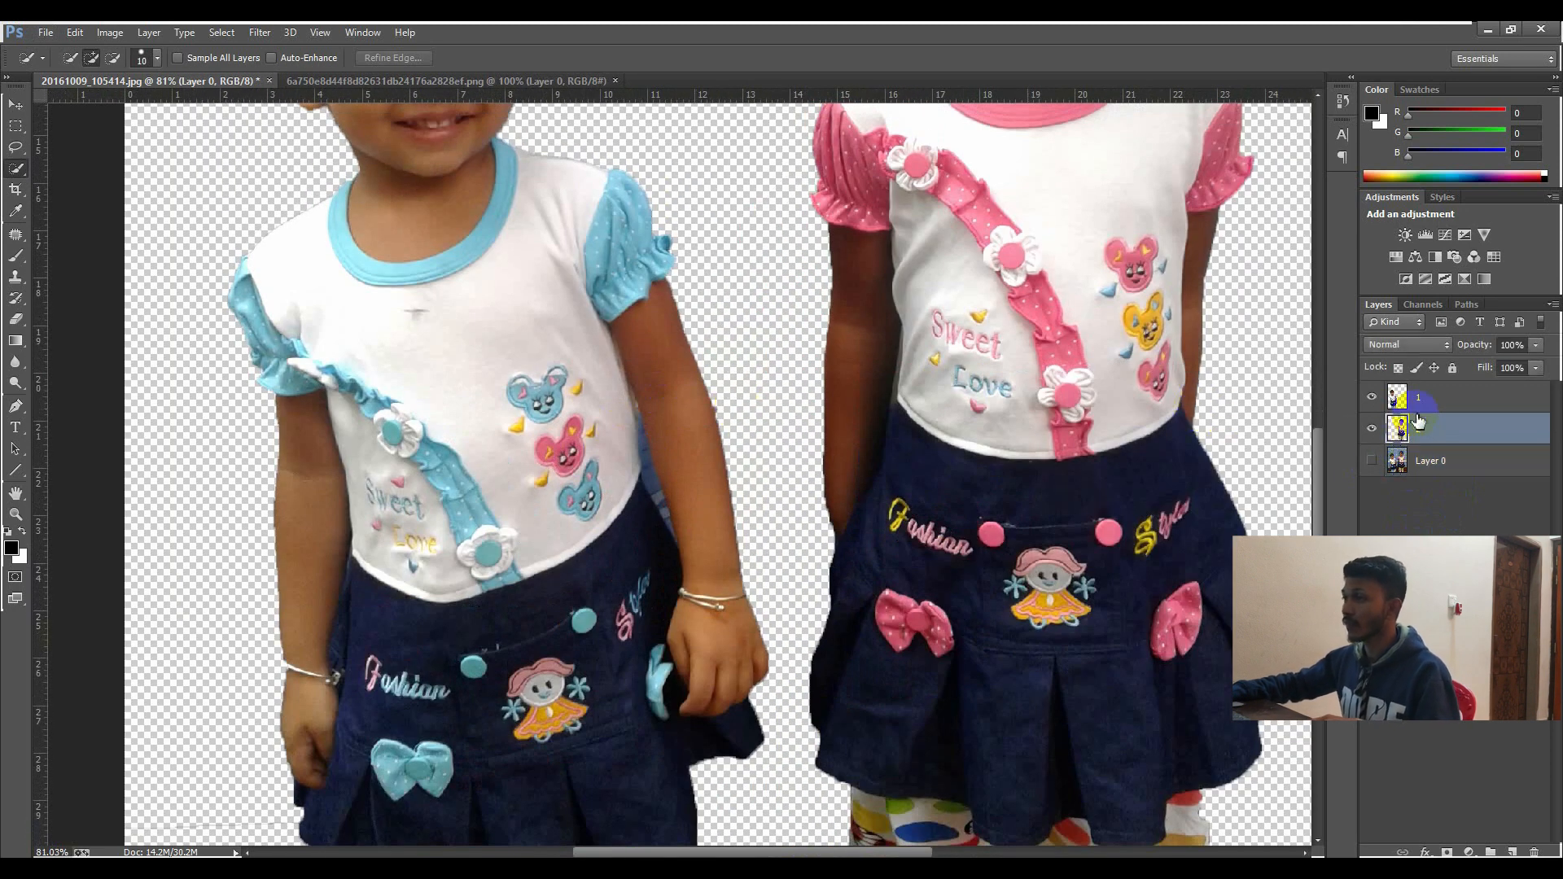
click(1421, 407)
click(1371, 398)
click(1371, 398)
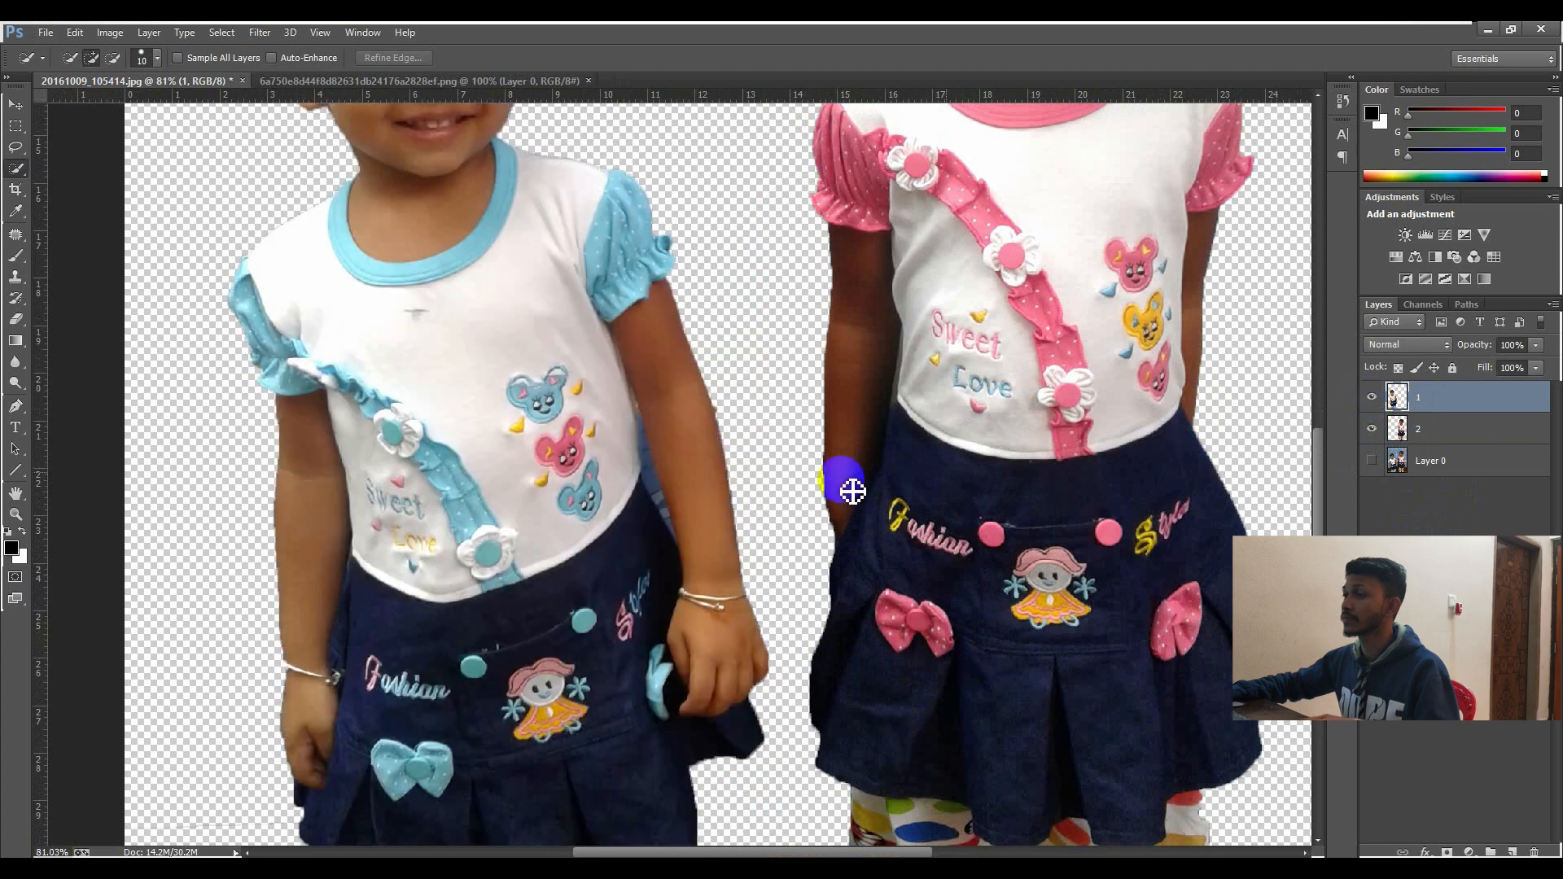
scroll(705, 505, up, 3)
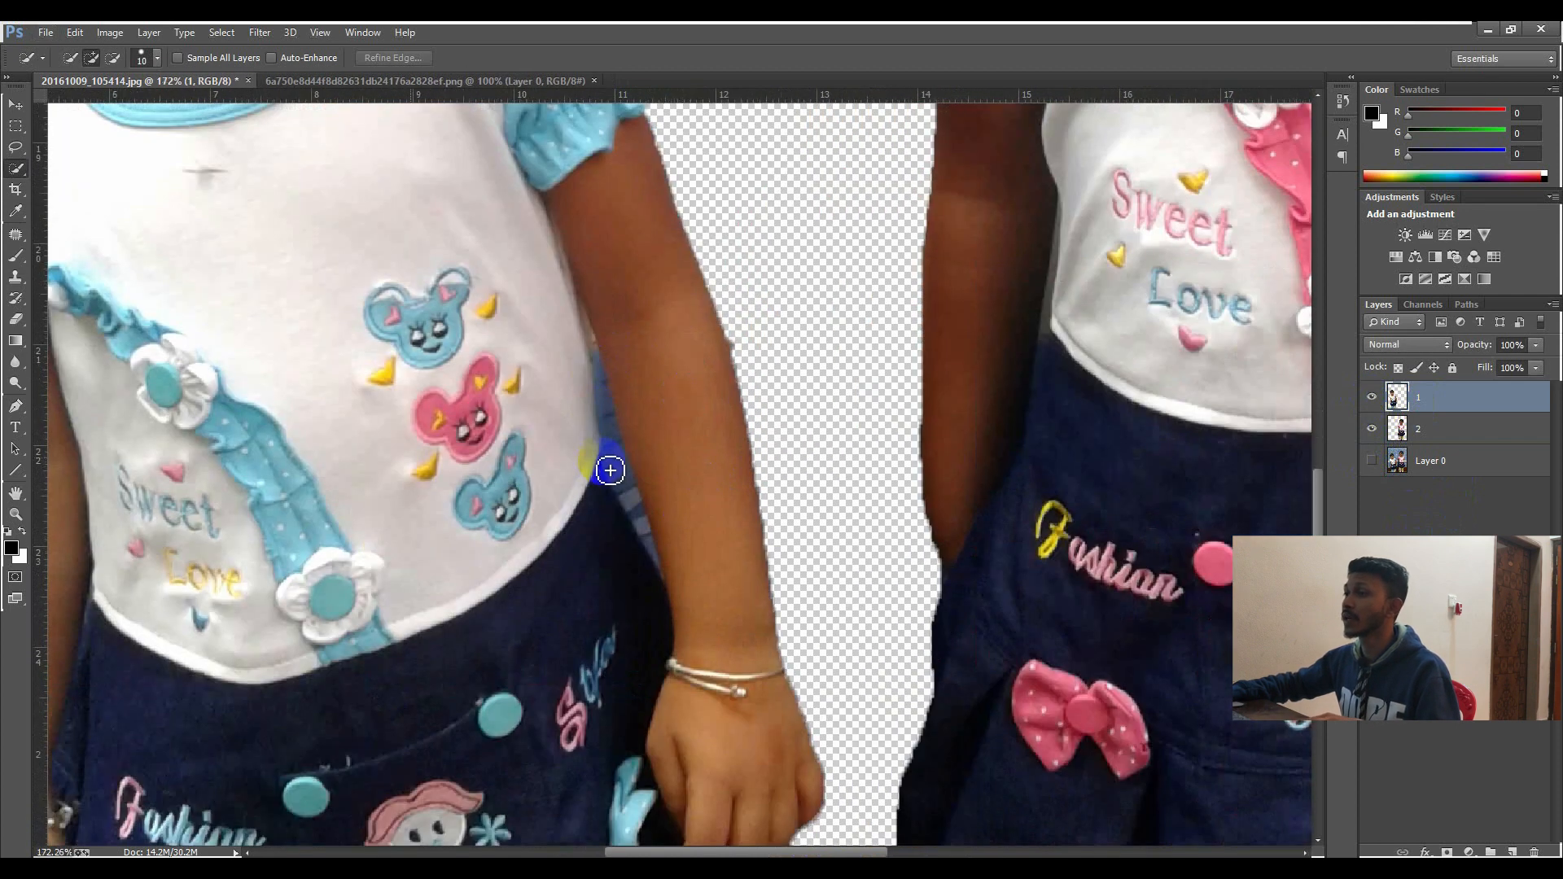
scroll(611, 464, up, 3)
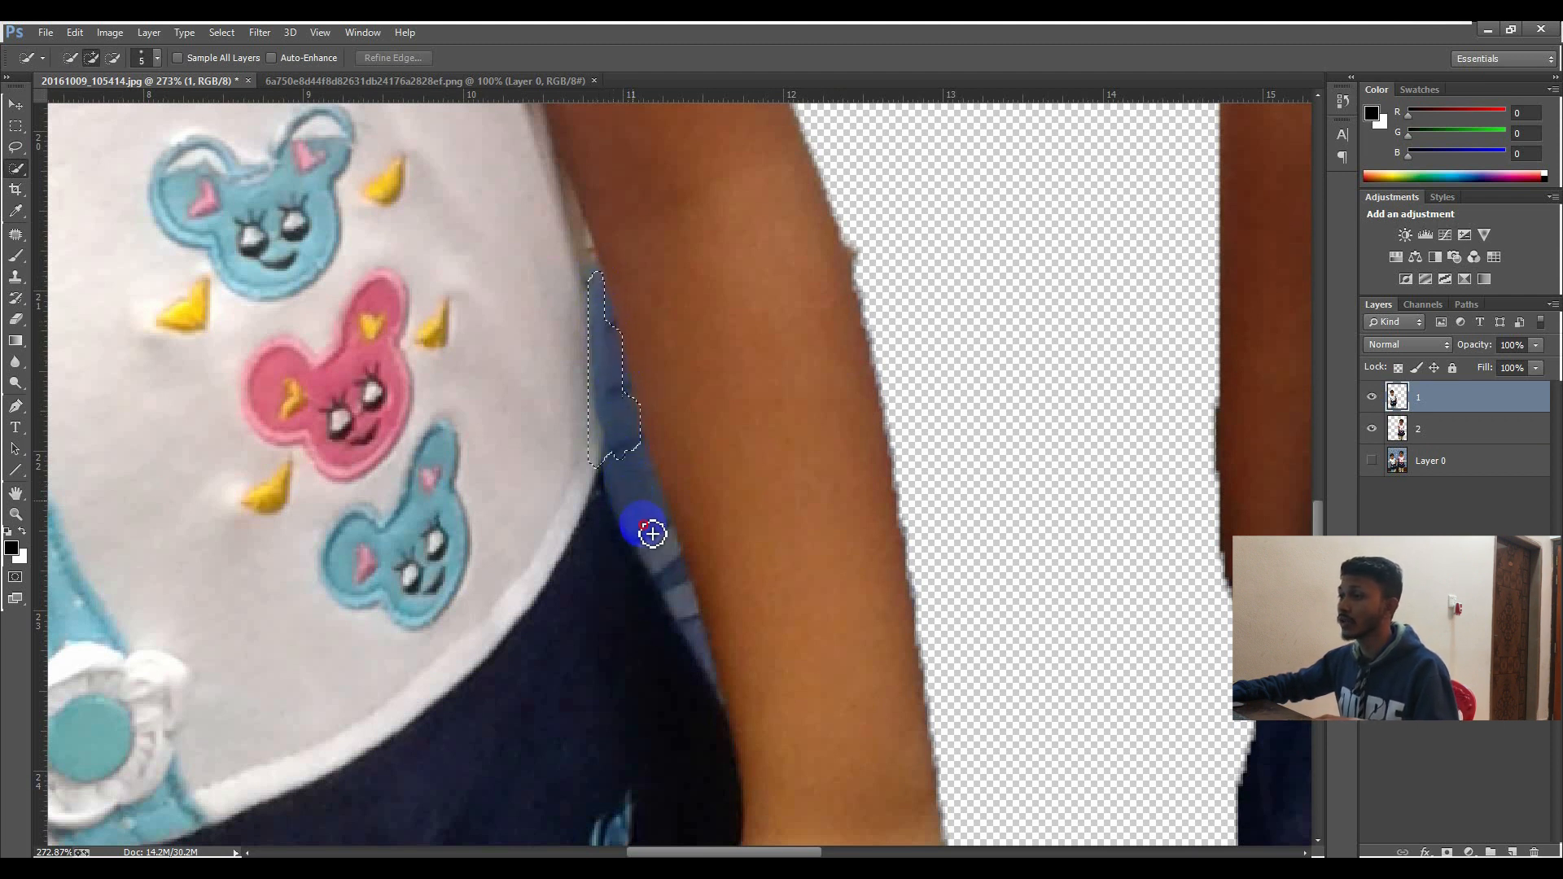
mouse_move(664, 553)
mouse_down()
mouse_move(719, 677)
mouse_move(601, 450)
mouse_up()
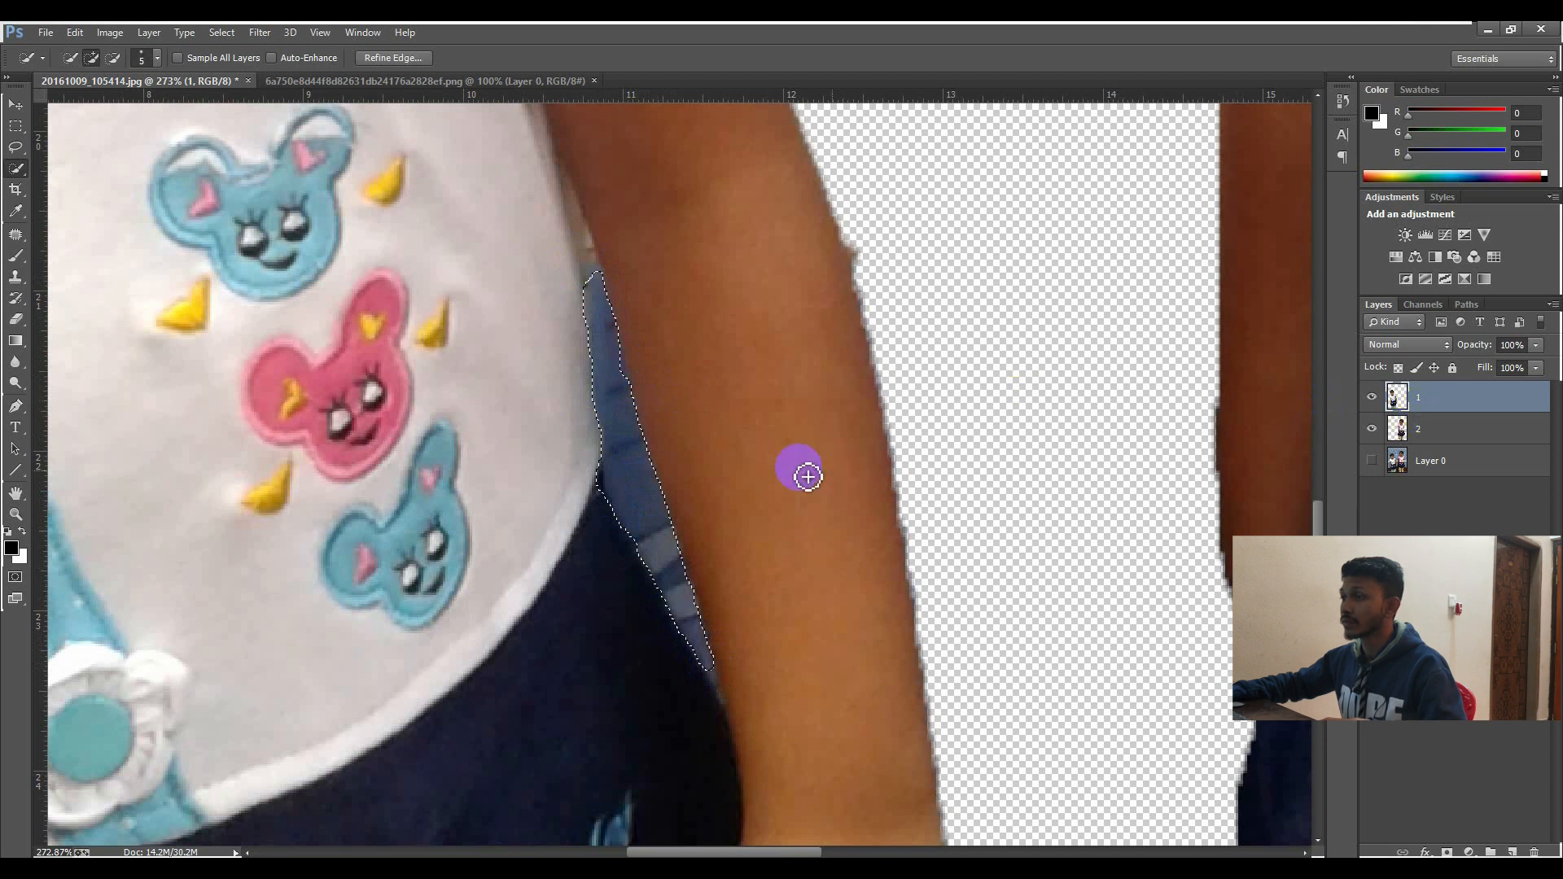
key(Delete)
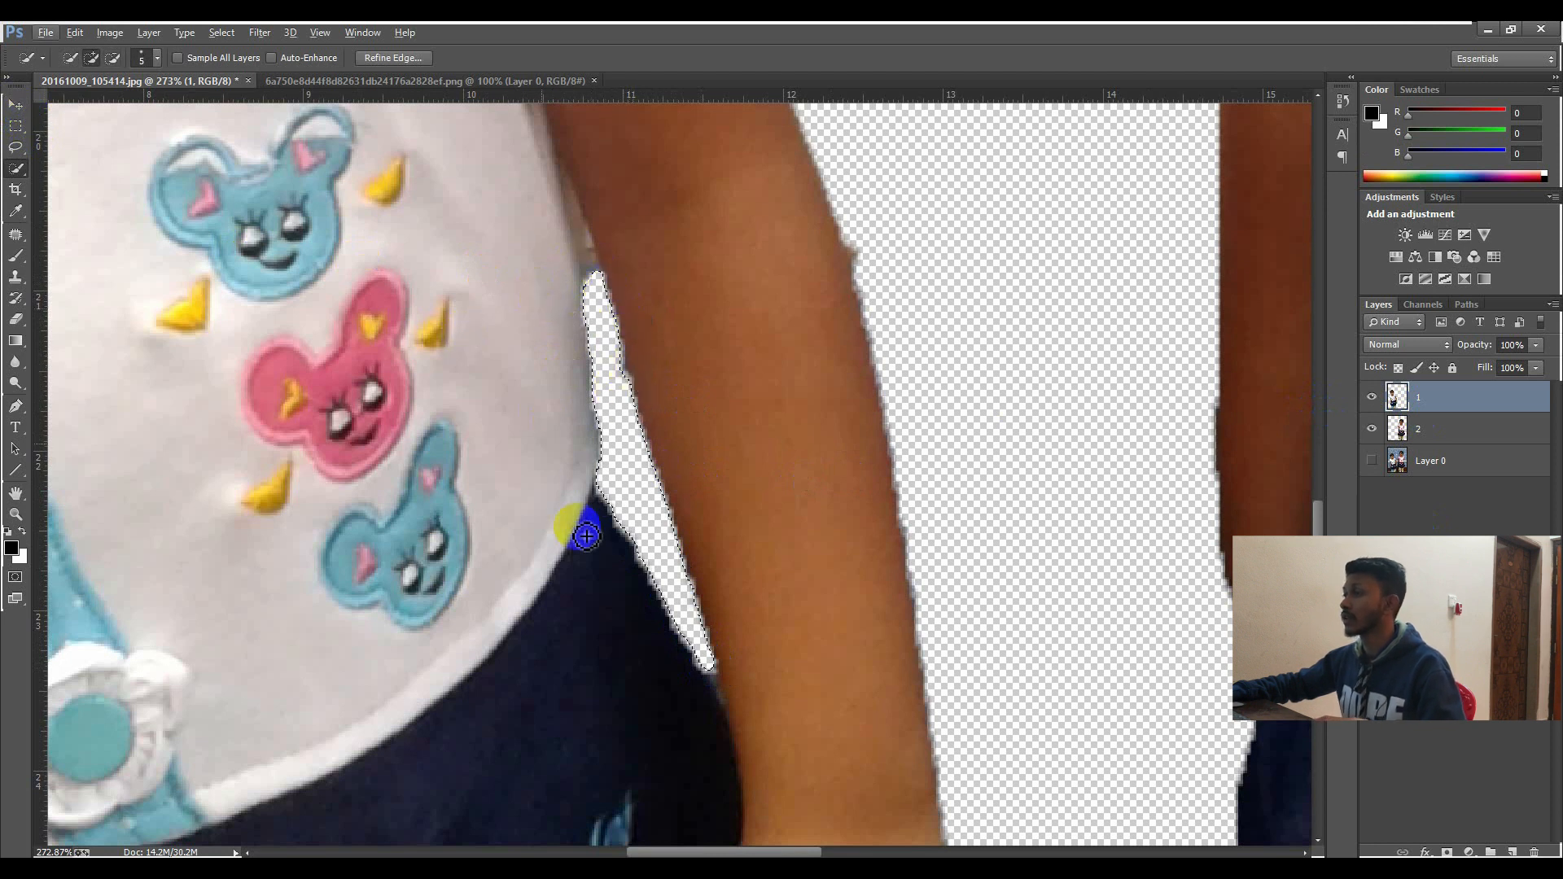
key(alt)
key(ctrl+d)
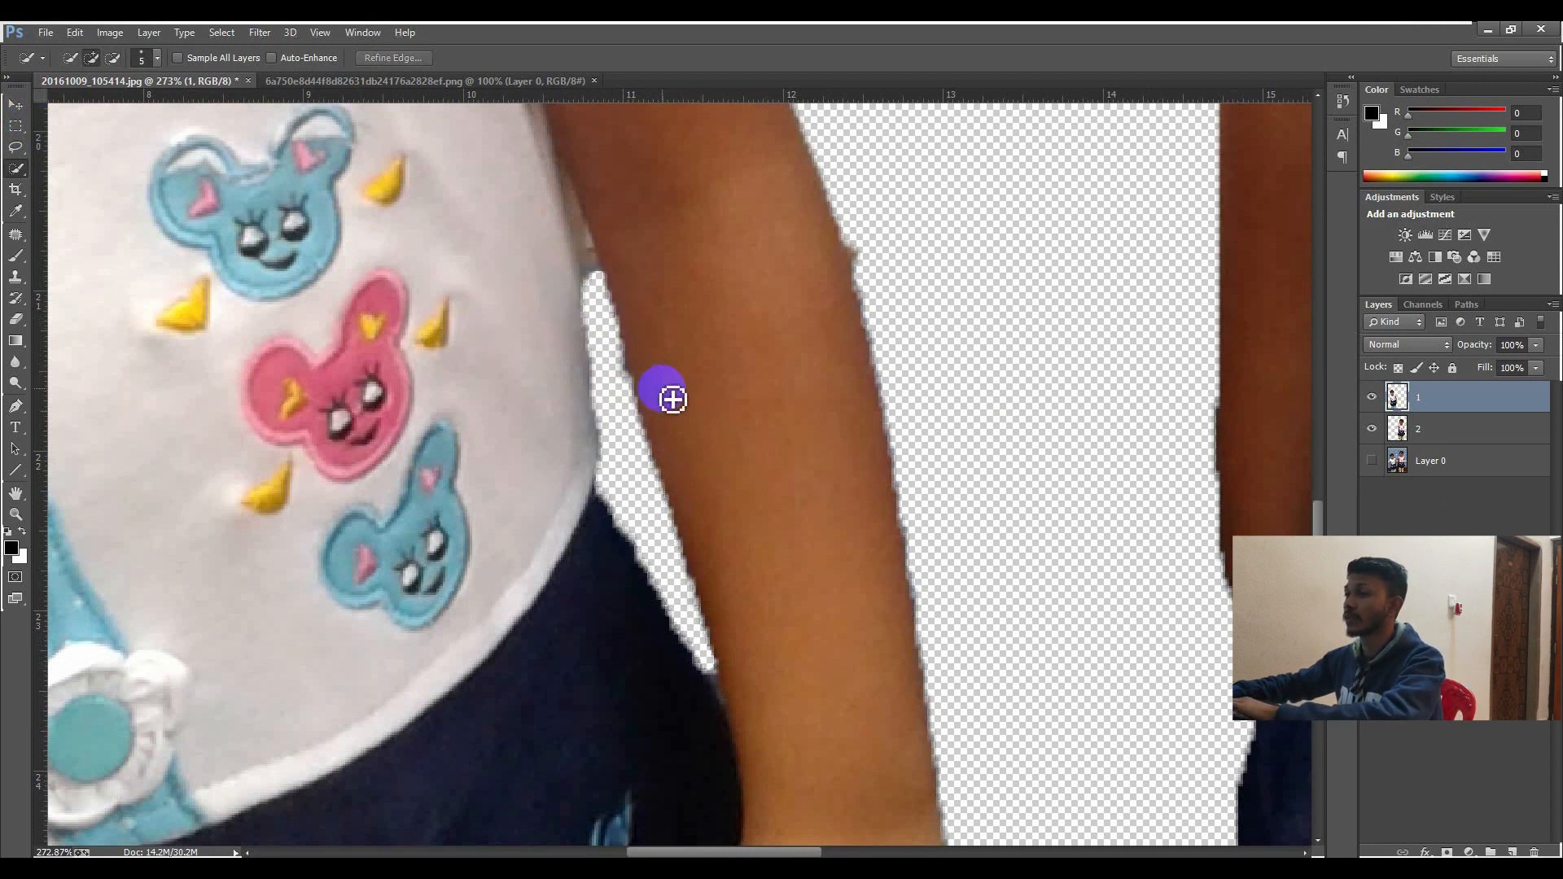
Step: Activate the Move tool with both cutouts fully in view, and look at the brick wall document before returning to the girls' photo
scroll(674, 399, down, 5)
scroll(682, 407, down, 6)
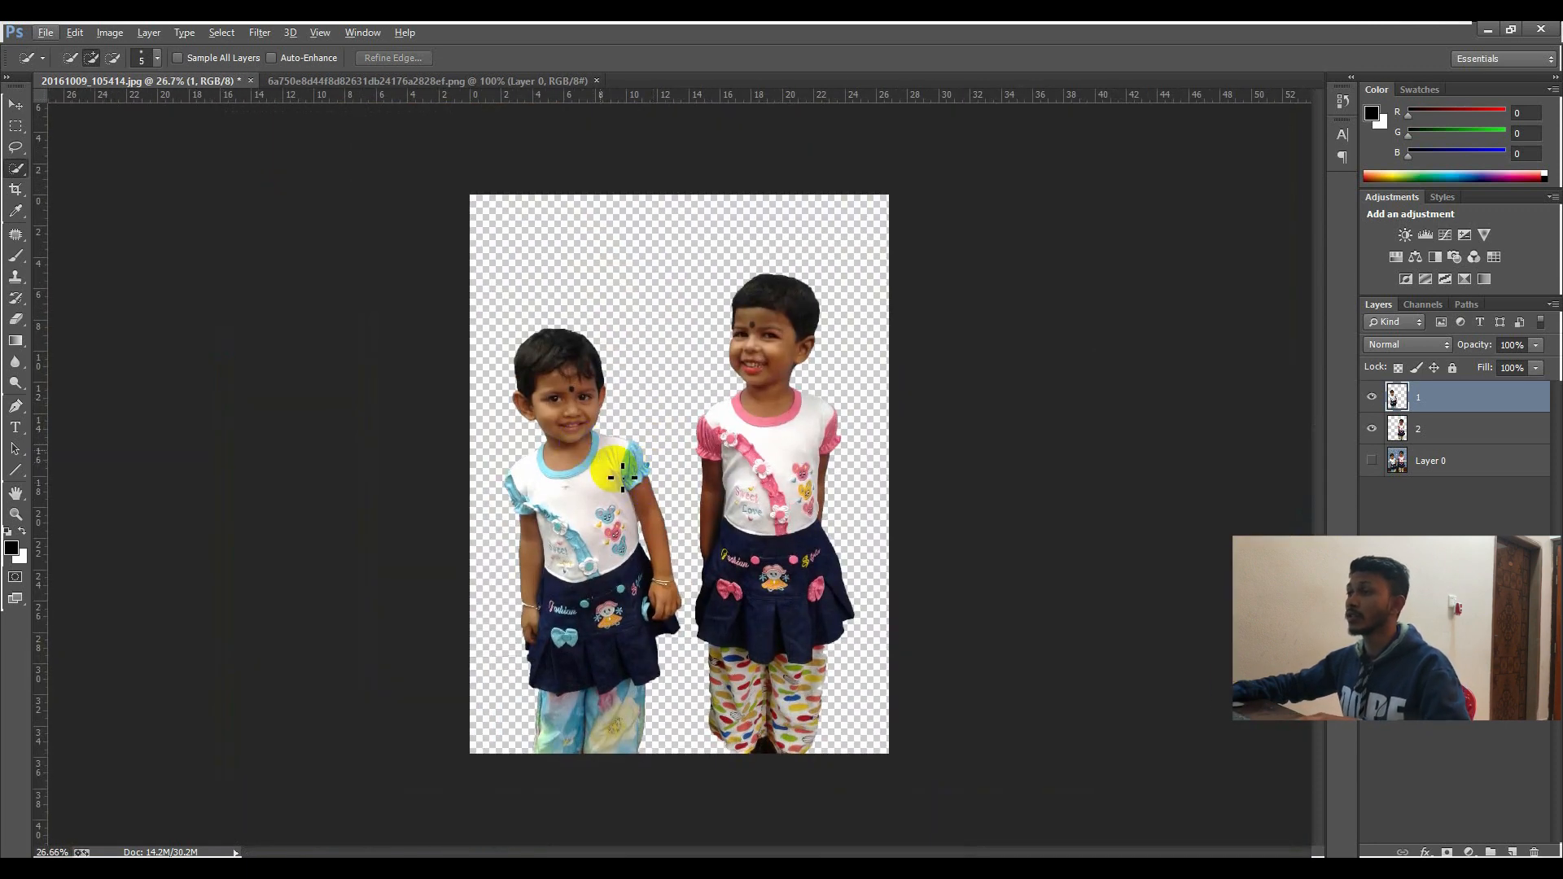
key(ctrl+0)
click(15, 106)
scroll(575, 451, down, 3)
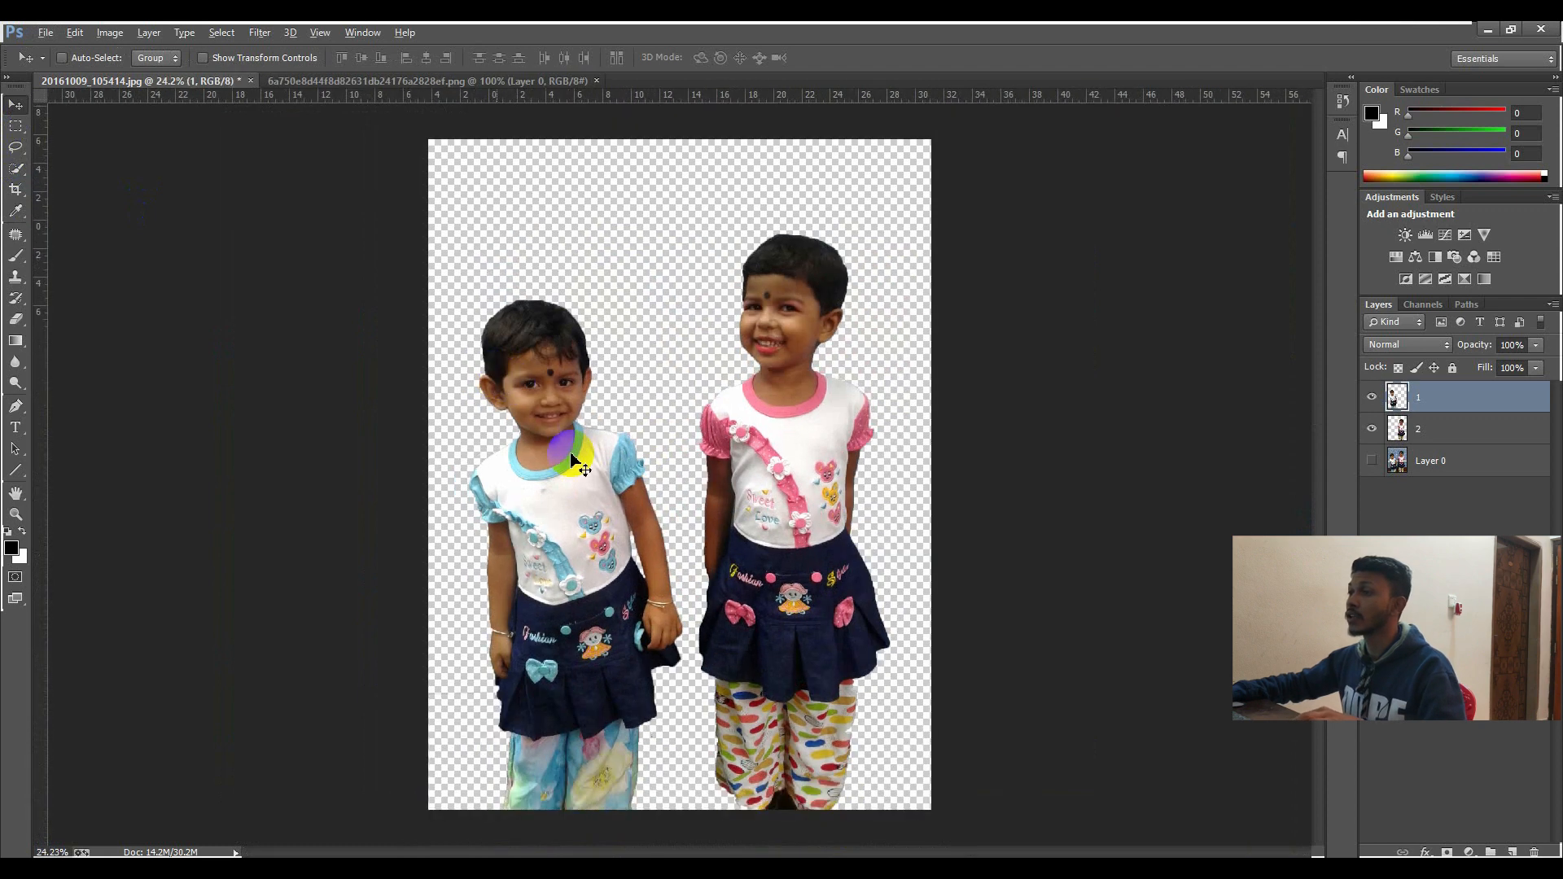
scroll(829, 399, up, 1)
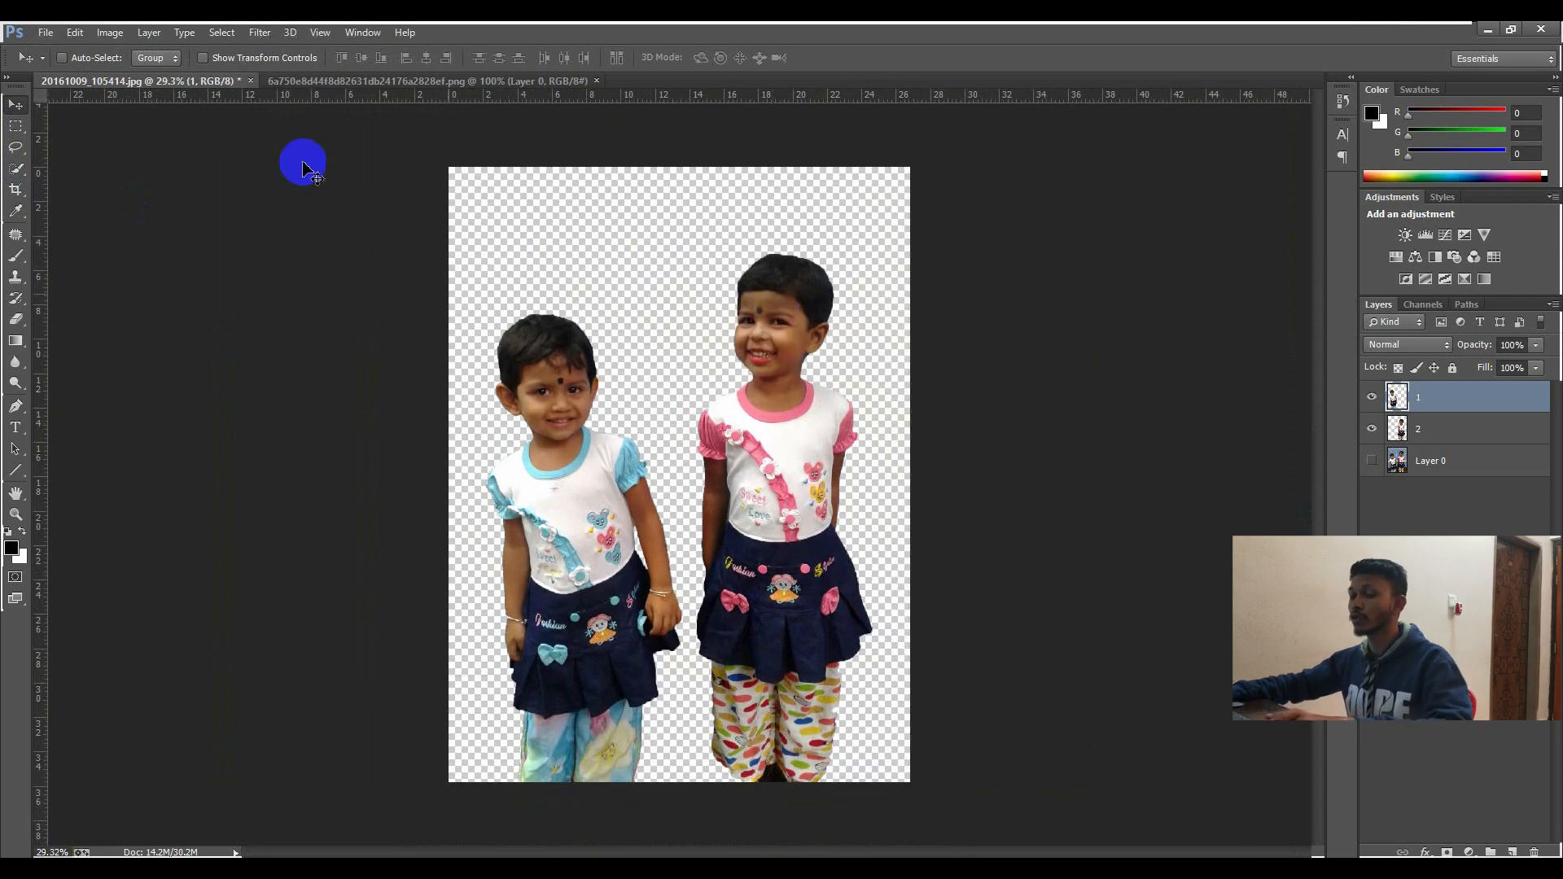
click(350, 83)
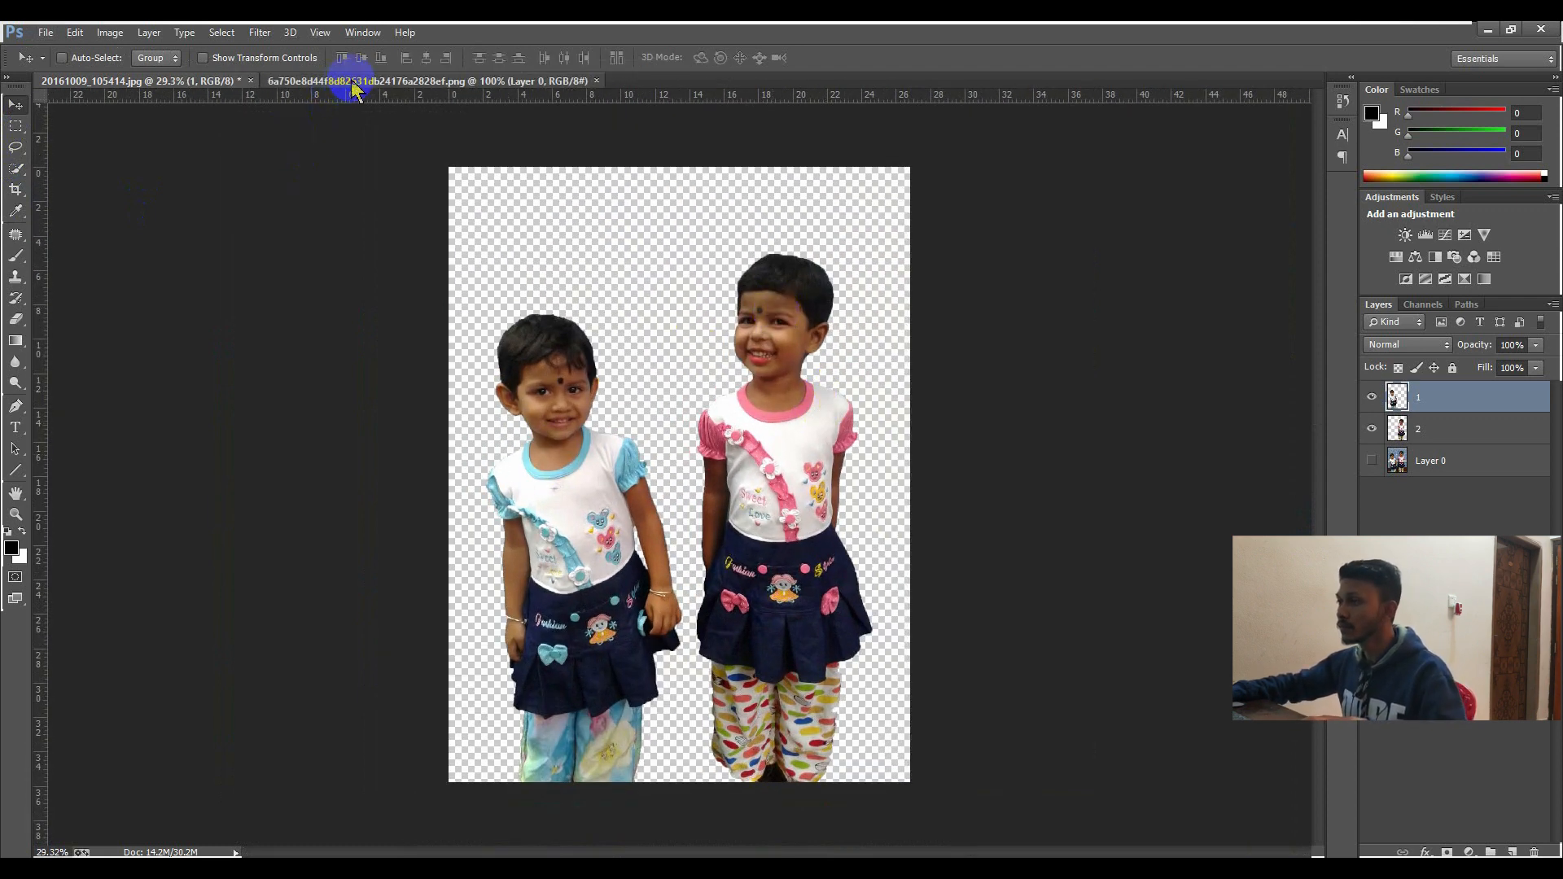
click(198, 84)
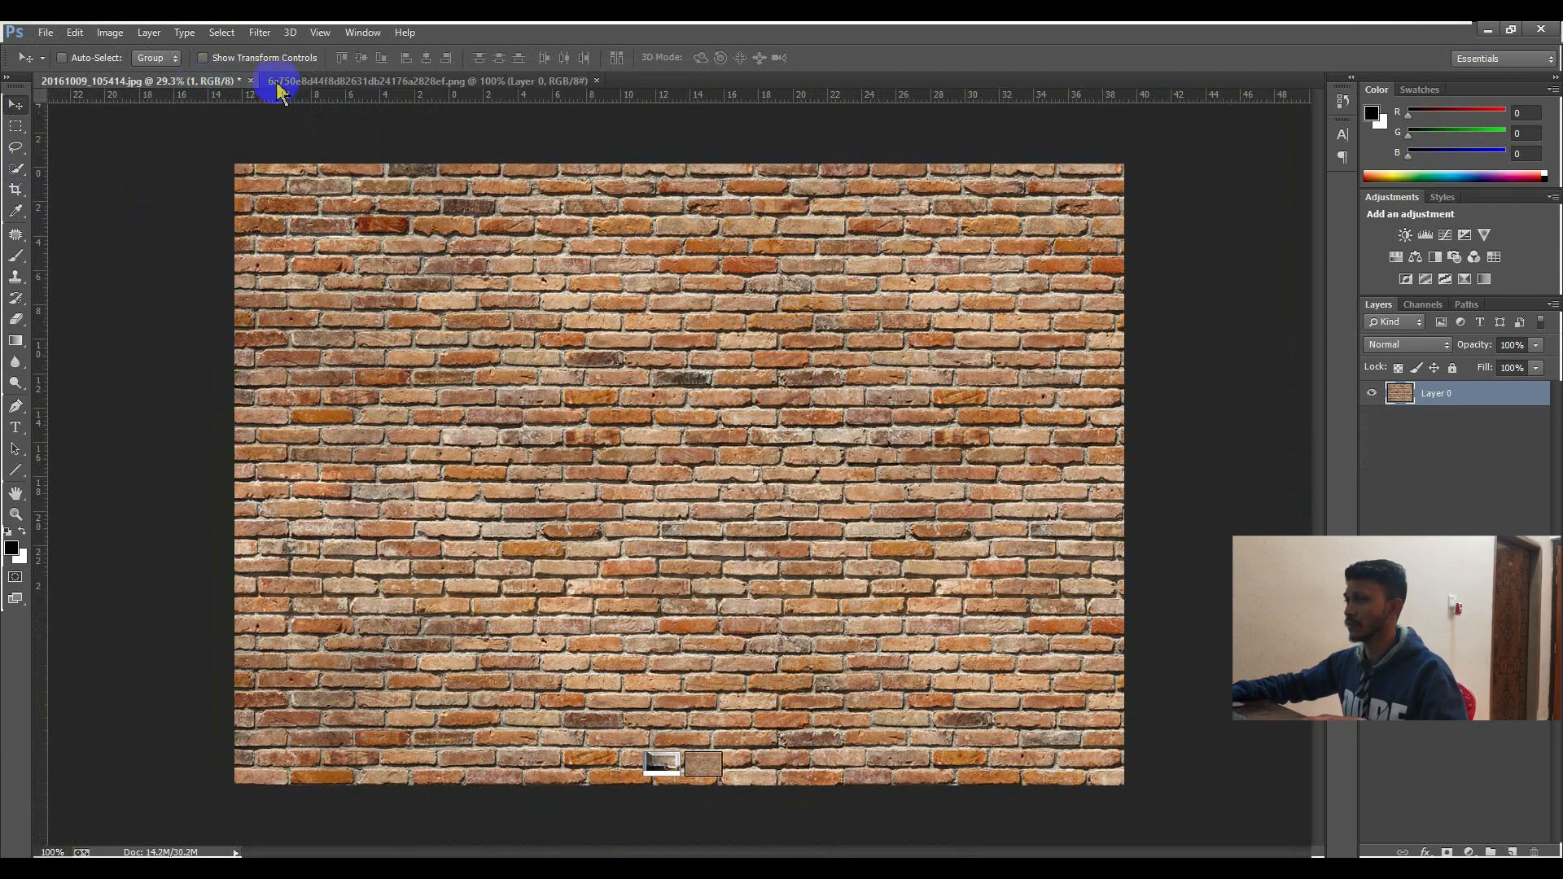
Step: In the brick wall document, outline the two small thumbnail pictures near the wall's lower edge with the Patch tool
click(316, 81)
scroll(403, 265, up, 1)
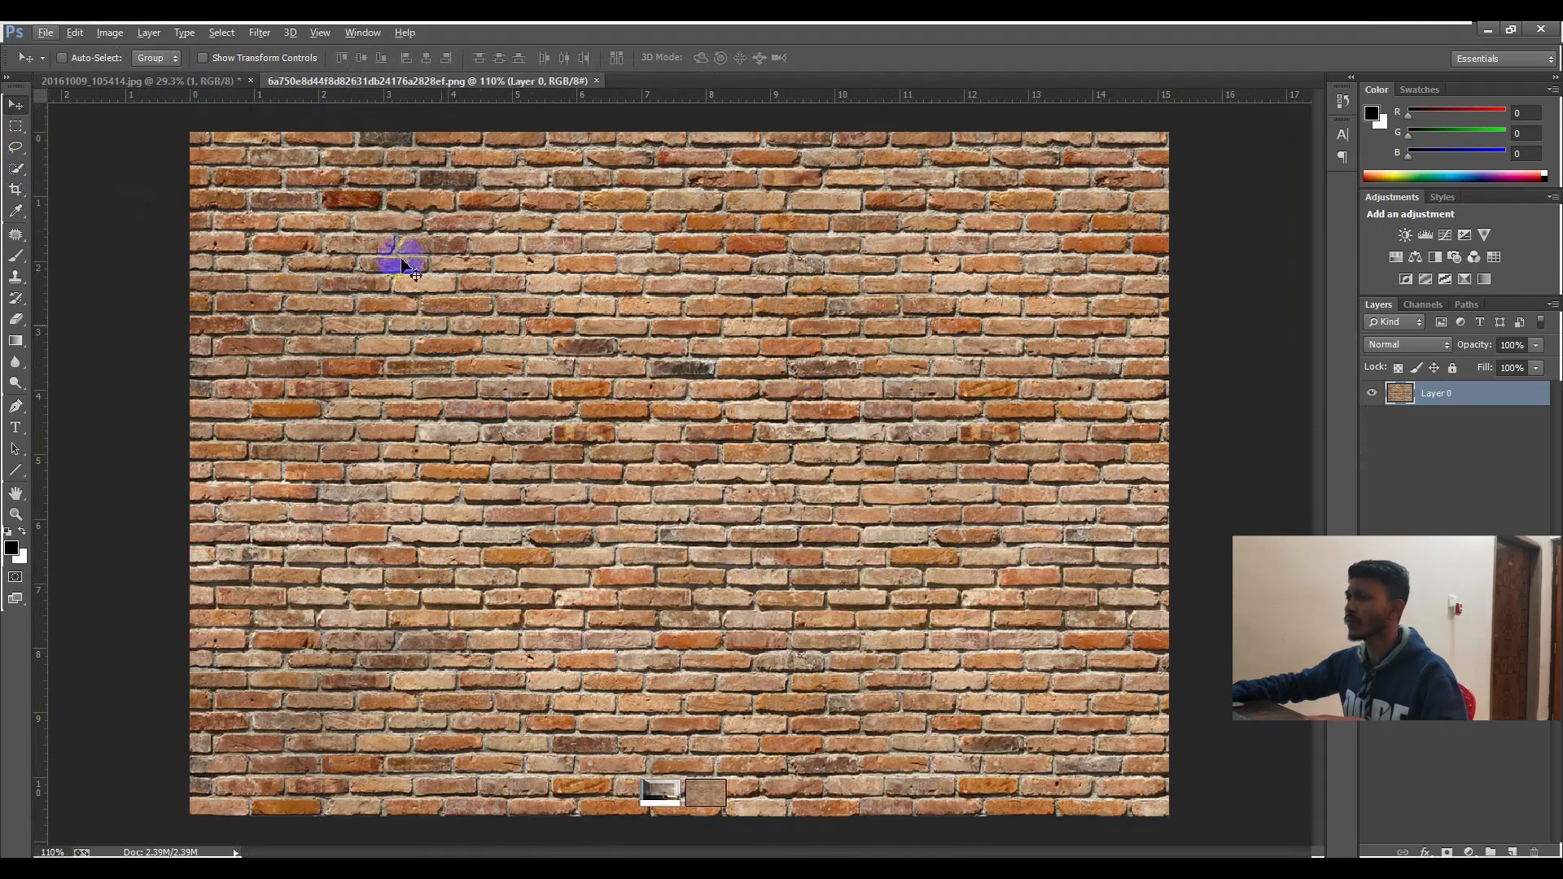
click(1536, 506)
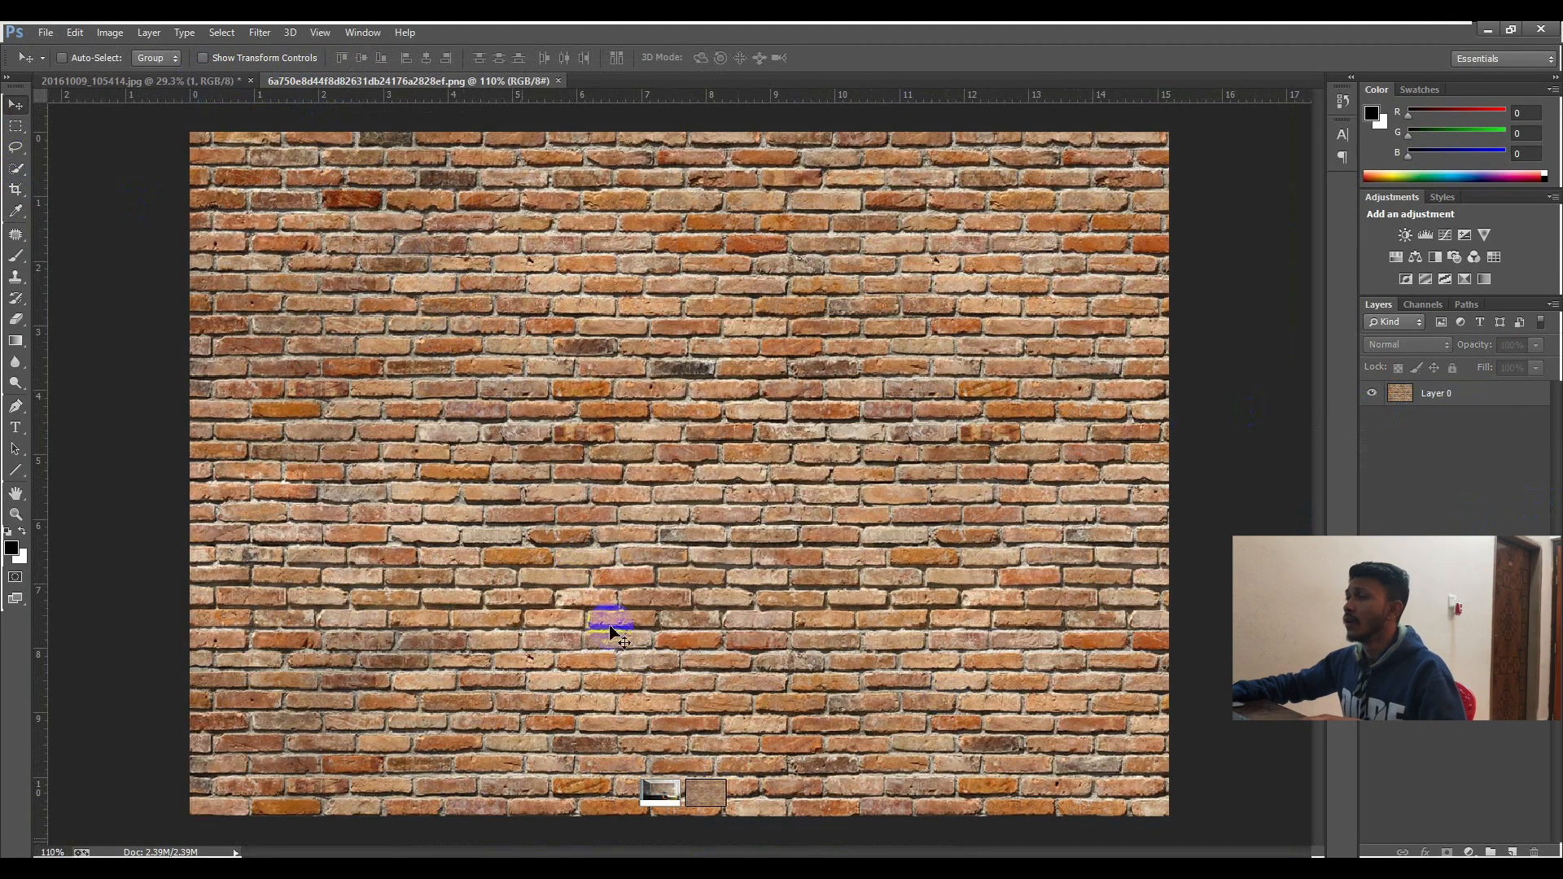
scroll(666, 788, up, 8)
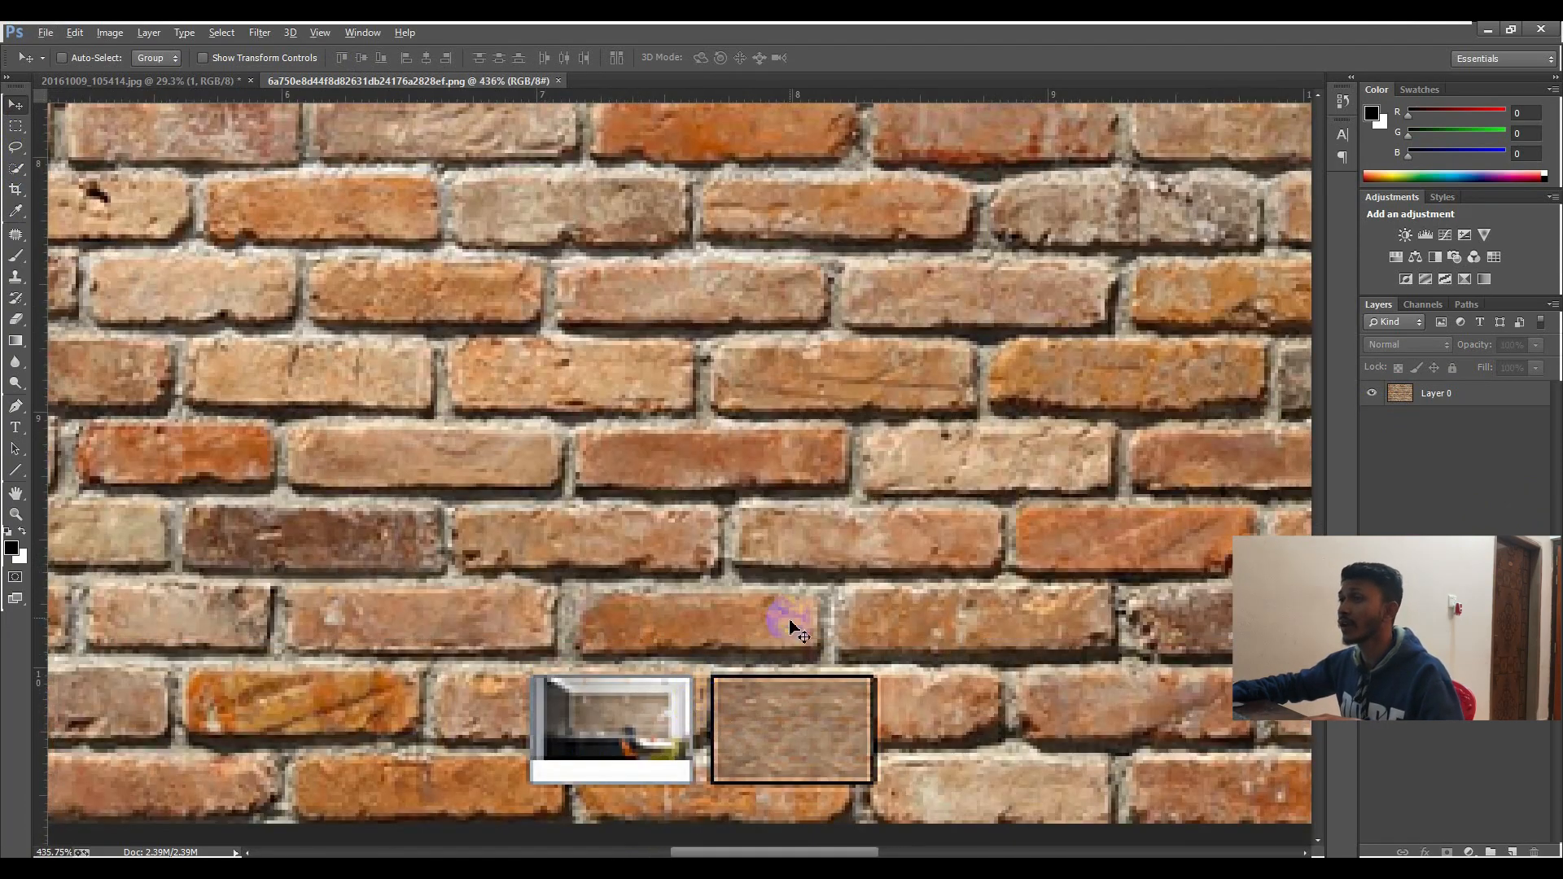
scroll(791, 627, down, 8)
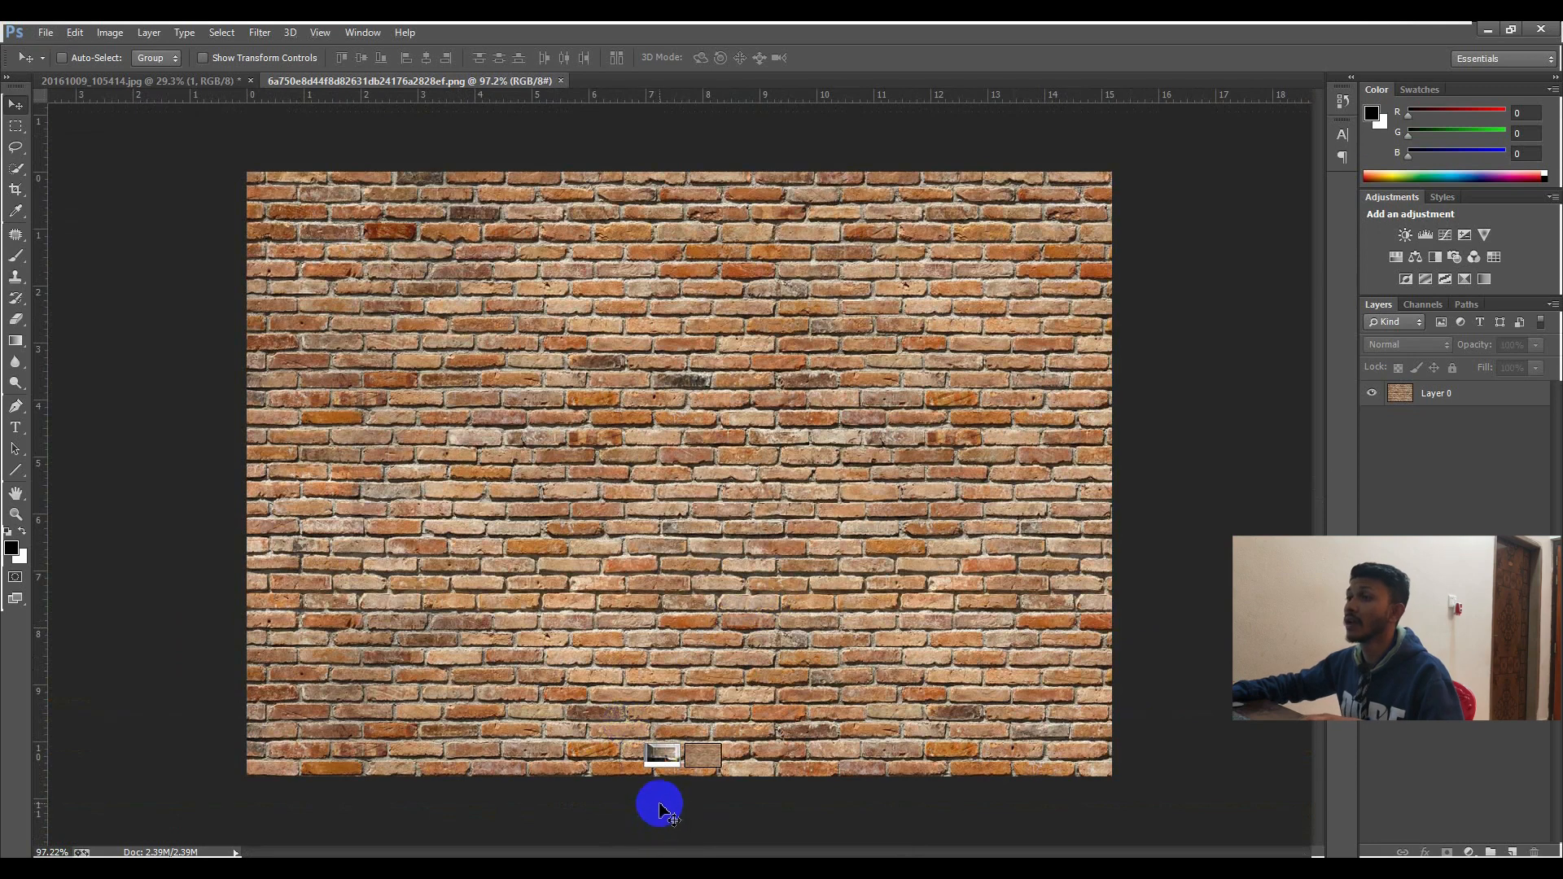
scroll(692, 802, up, 2)
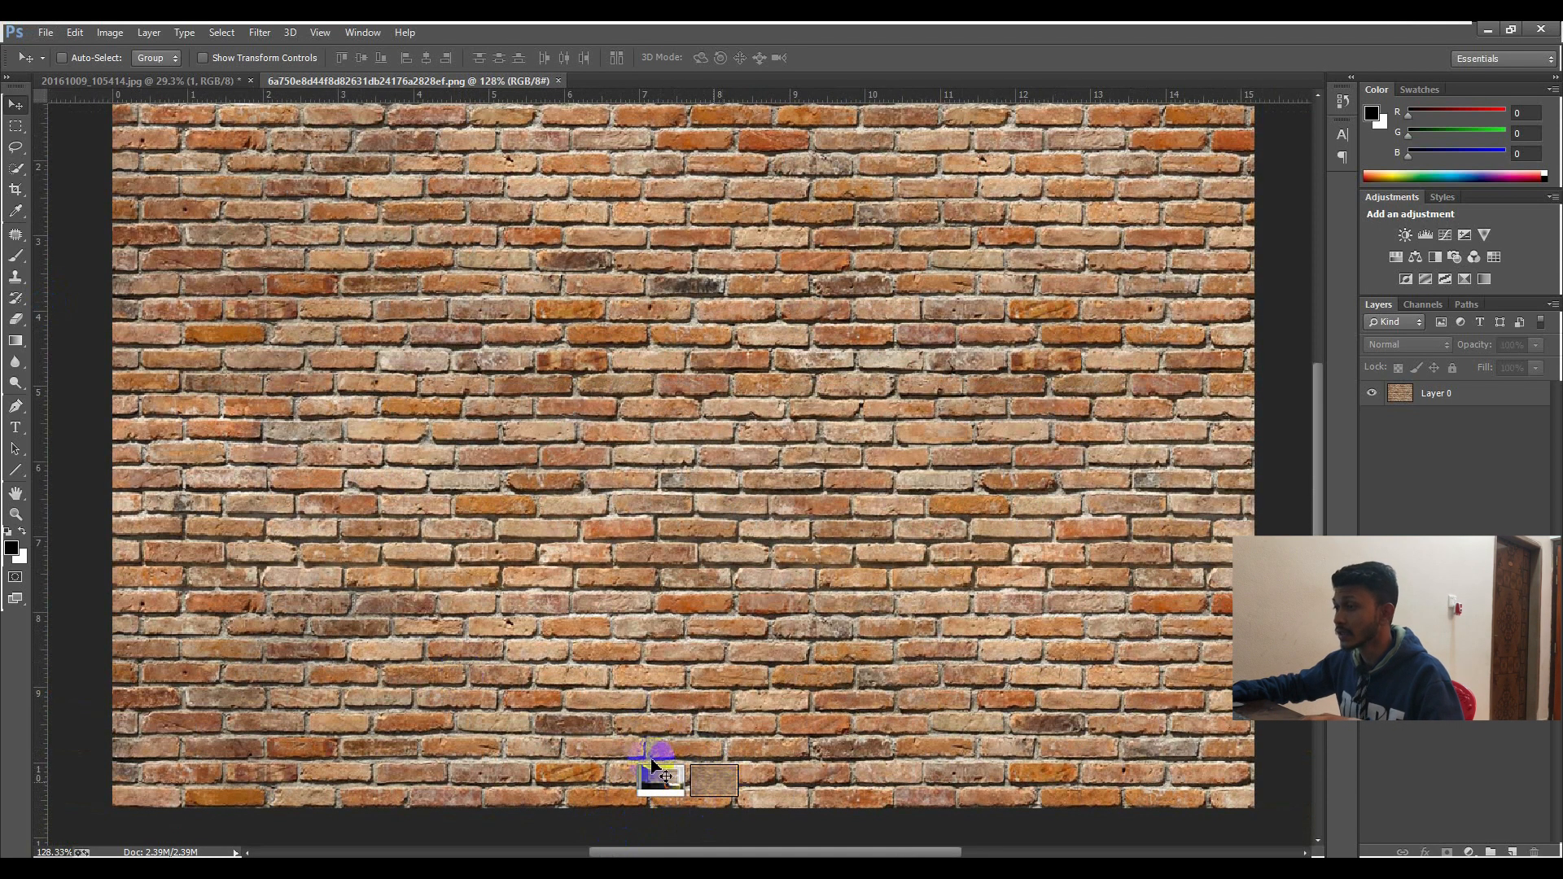
key(l)
drag(14, 244, 120, 271)
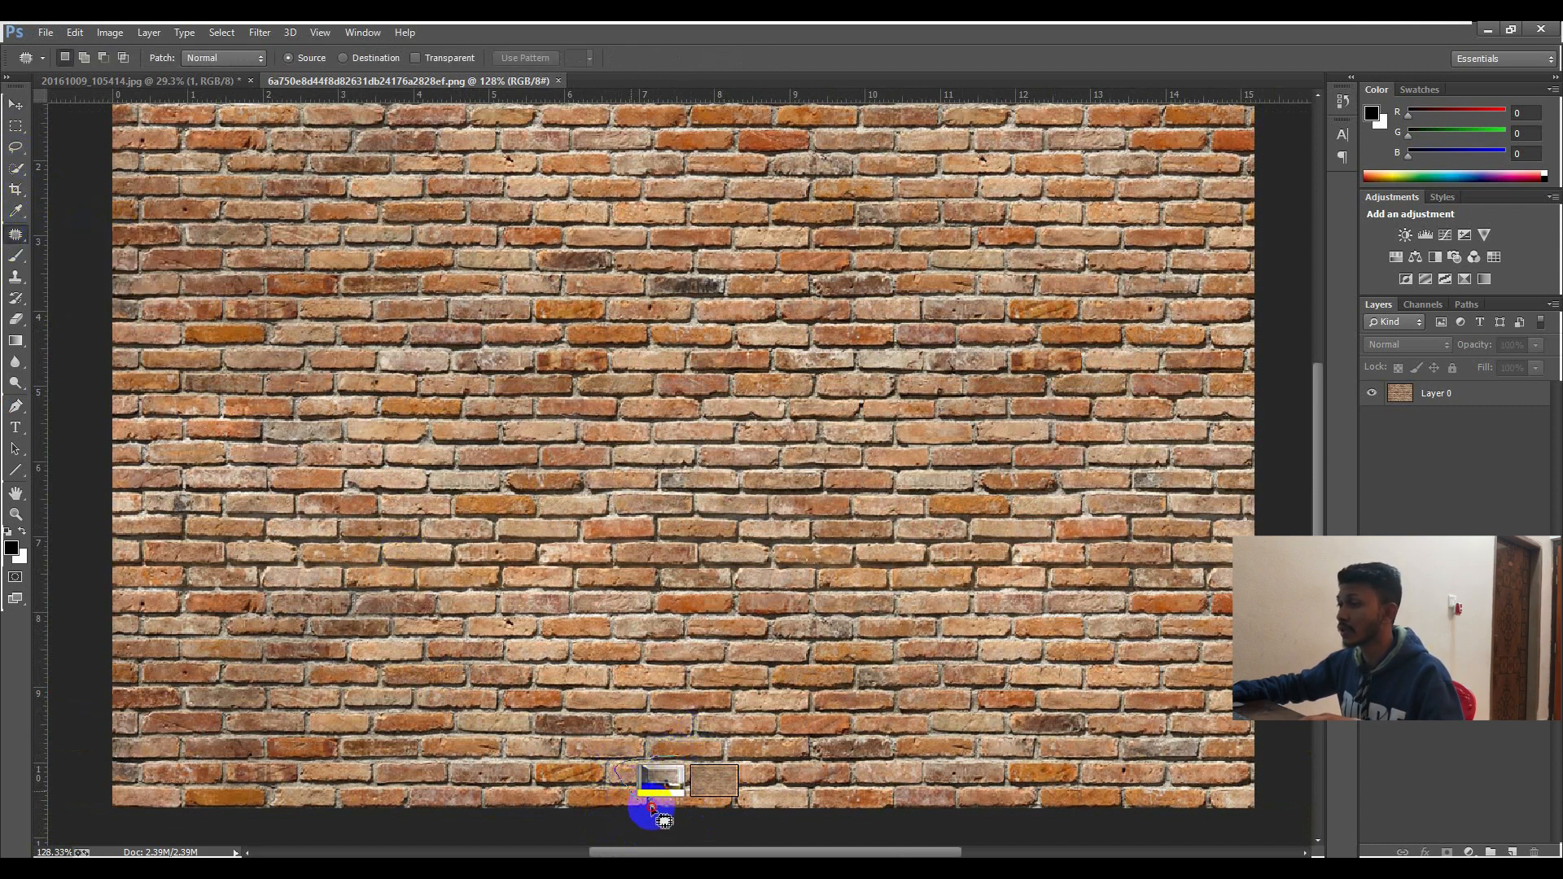
mouse_move(652, 807)
mouse_down()
mouse_move(737, 805)
mouse_move(762, 786)
mouse_up()
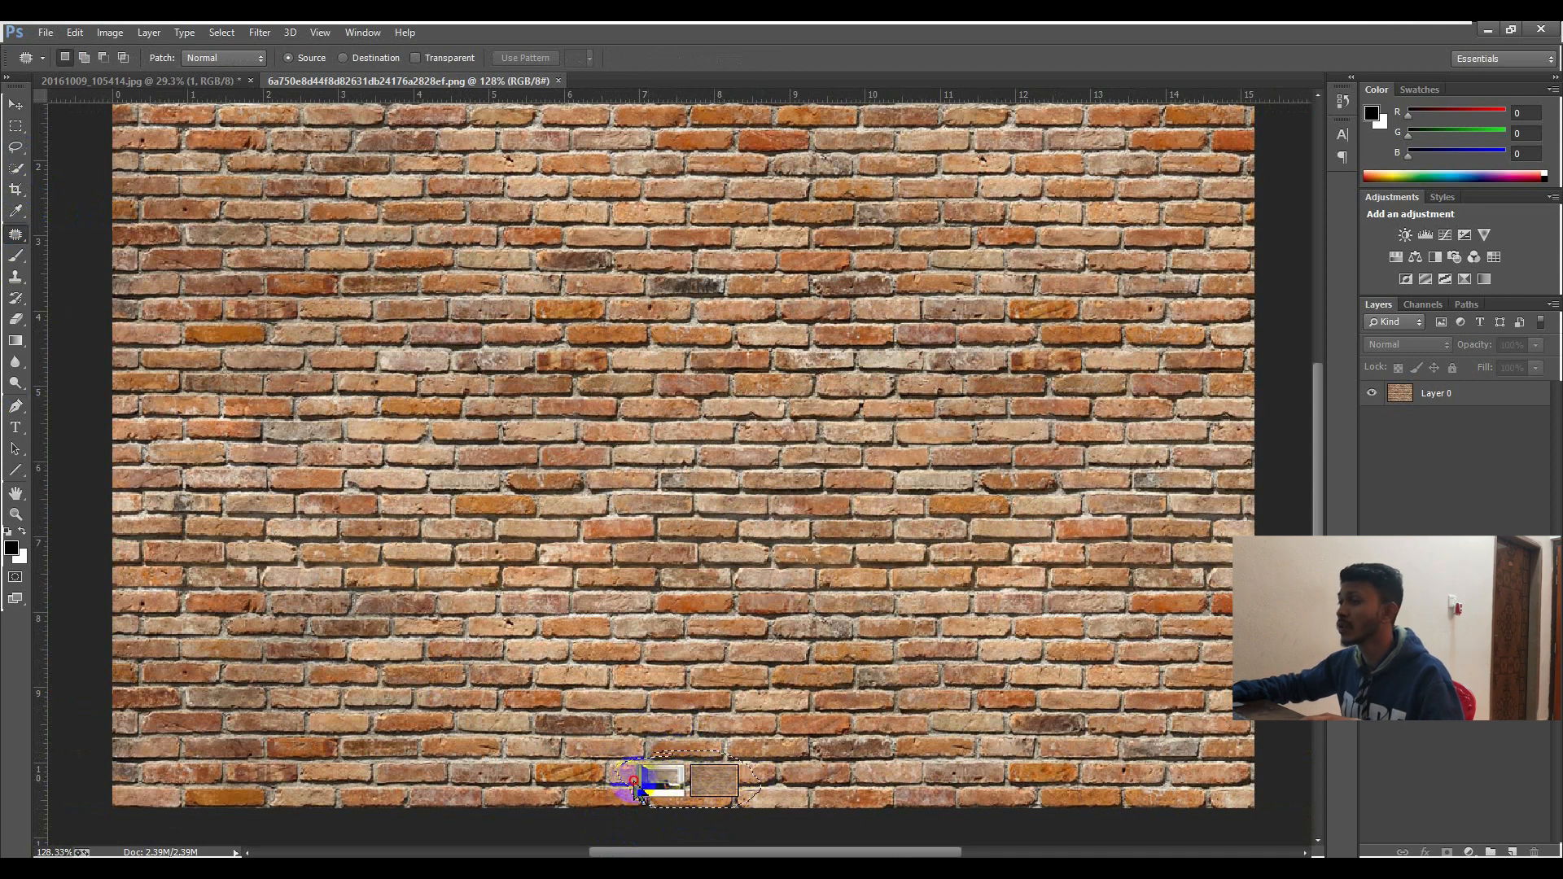
Step: On Layer 0, patch the outlined thumbnail pictures with clean bricks sampled beside them, and deselect
drag(637, 785, 757, 482)
click(785, 350)
click(1433, 391)
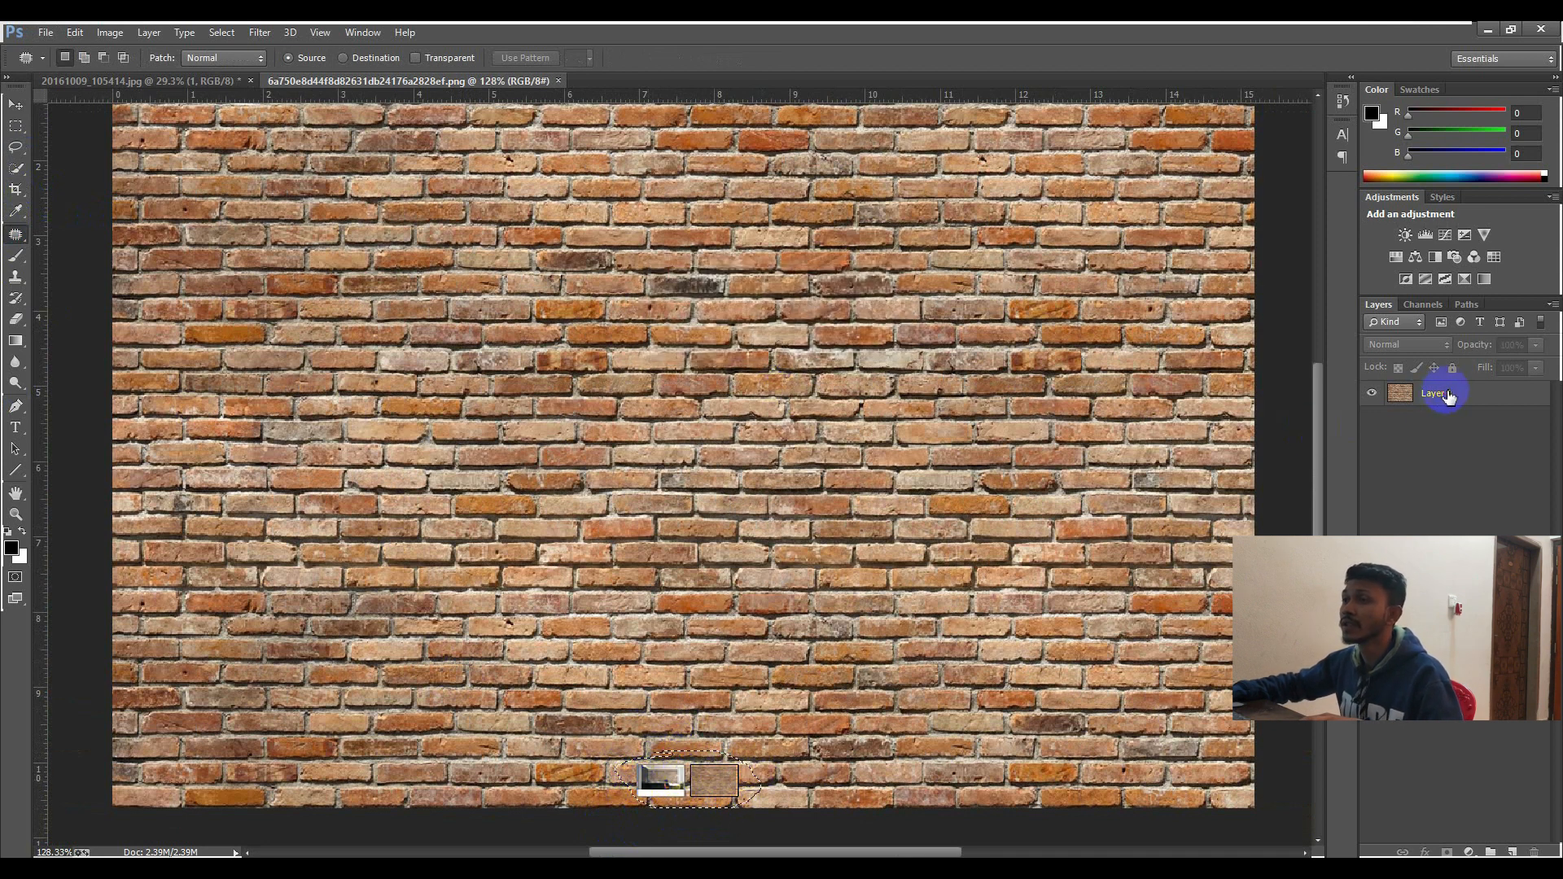
drag(669, 784, 532, 783)
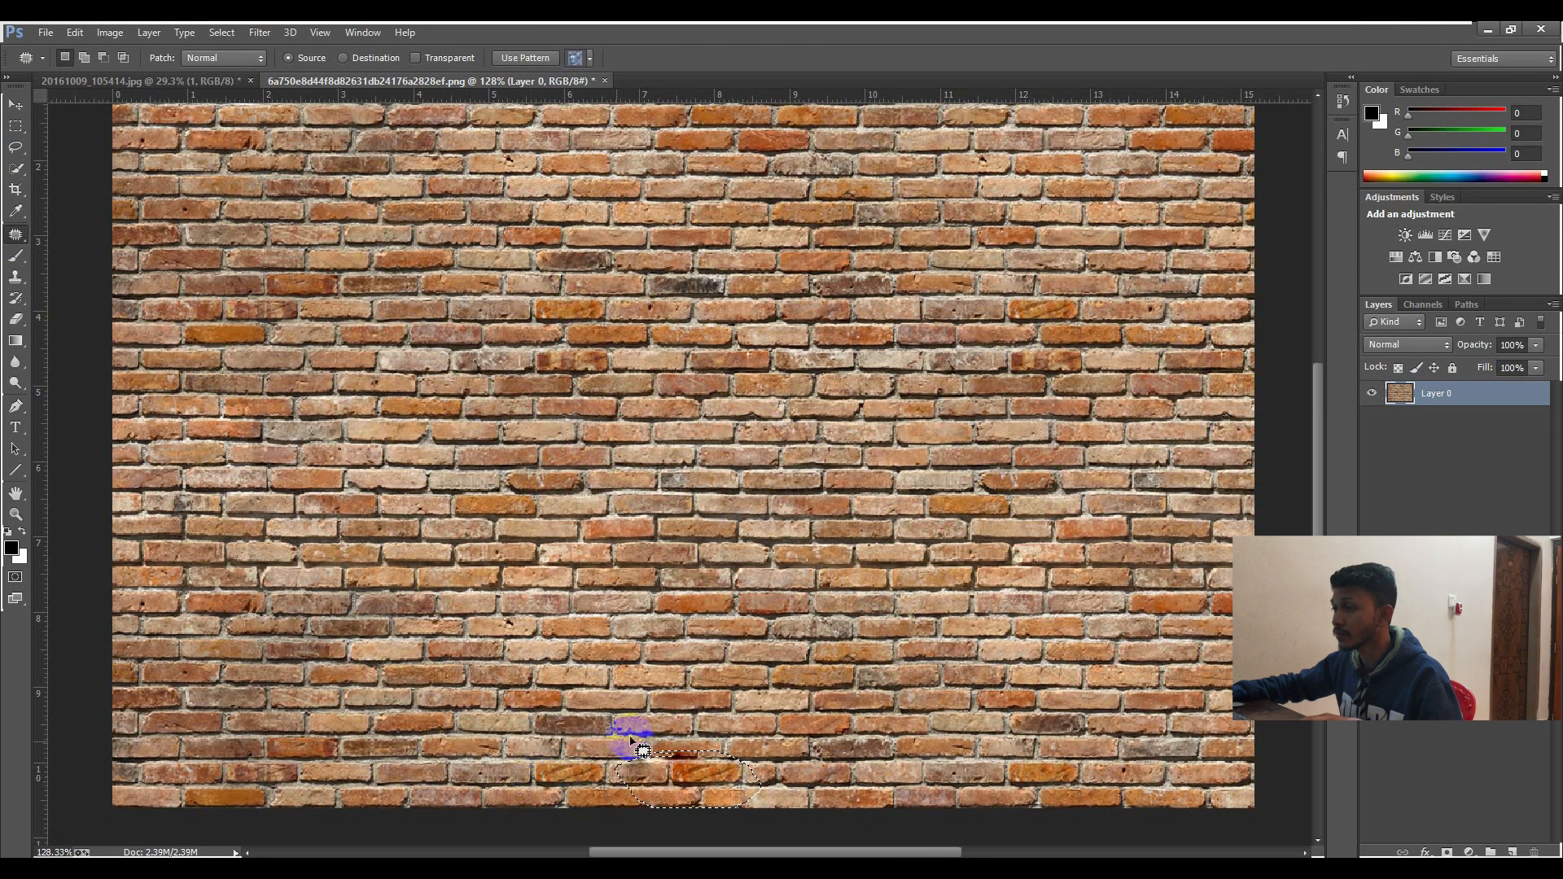
key(ctrl+d)
scroll(691, 579, down, 3)
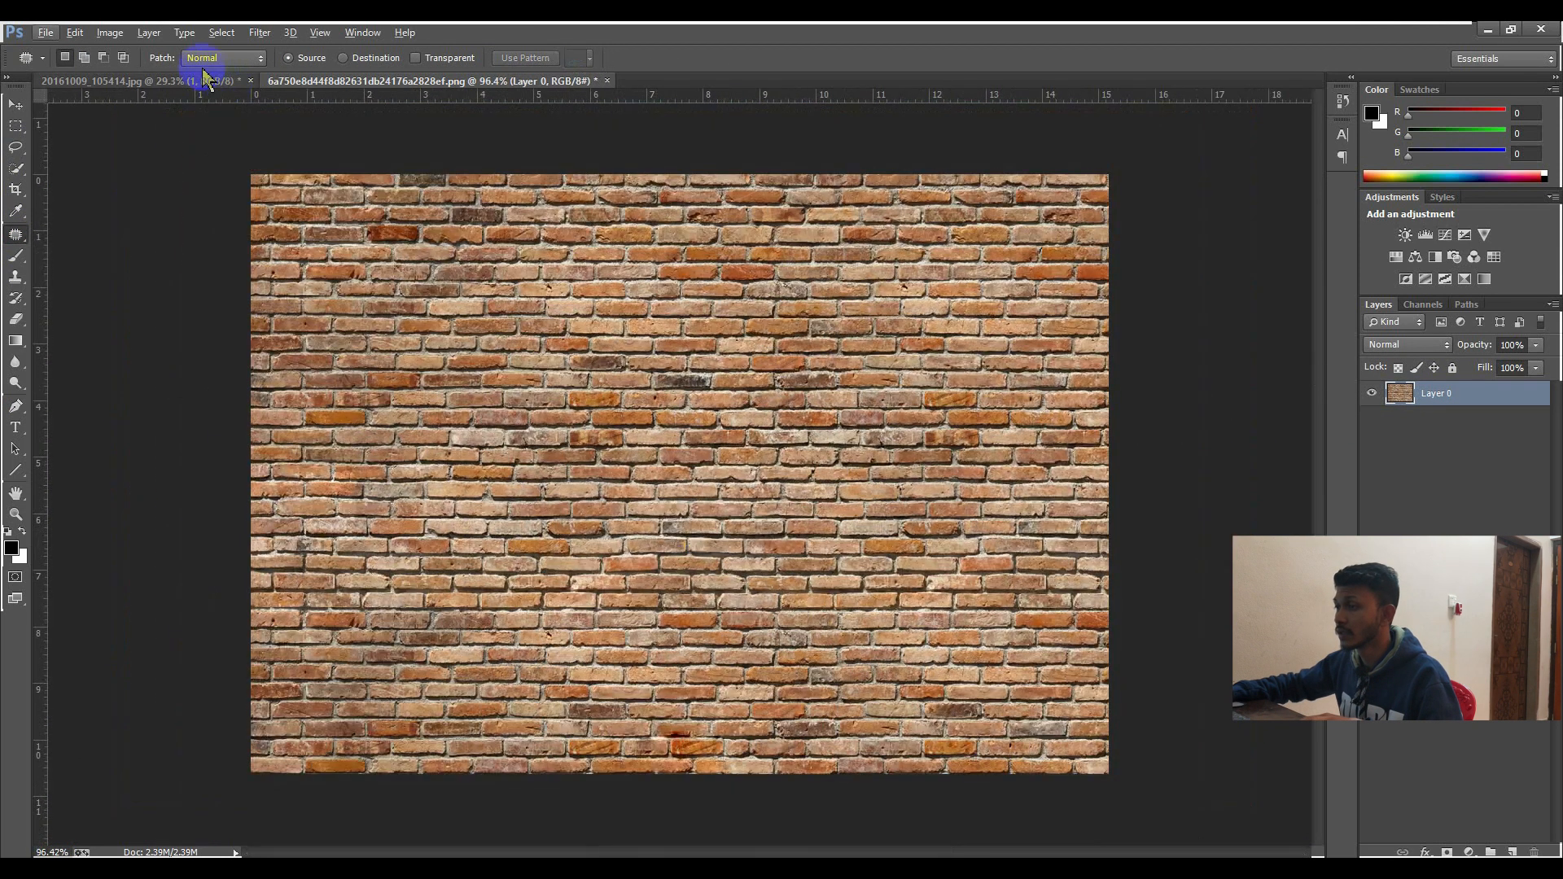
Step: Copy layers 1 and 2 together from the girls' photo into the brick wall document and position them over the wall
click(204, 84)
click(1433, 431)
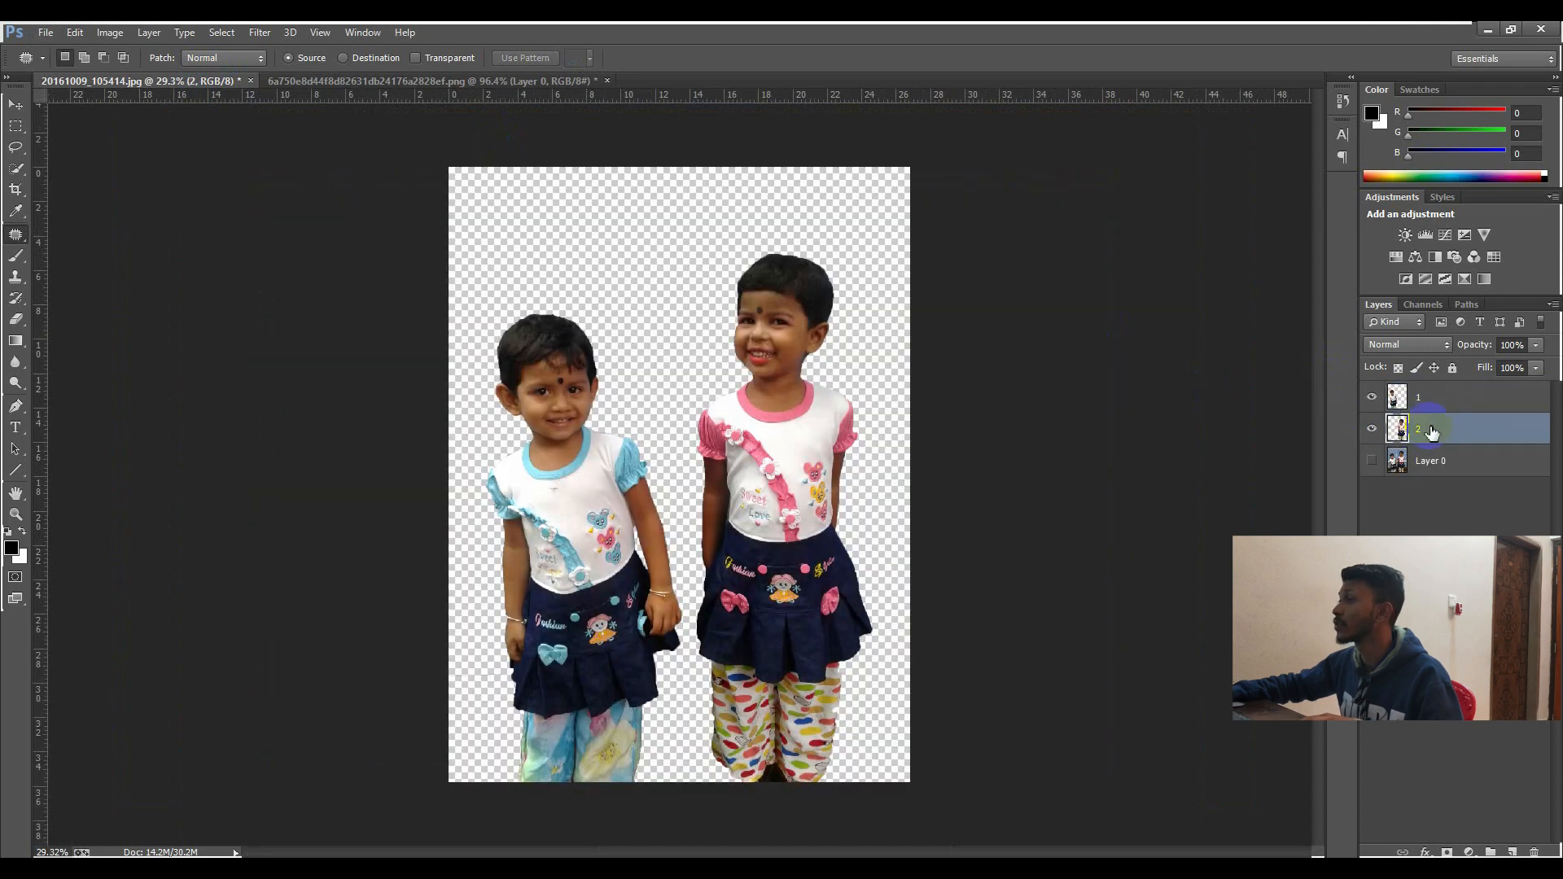
shift+click(1435, 411)
click(15, 104)
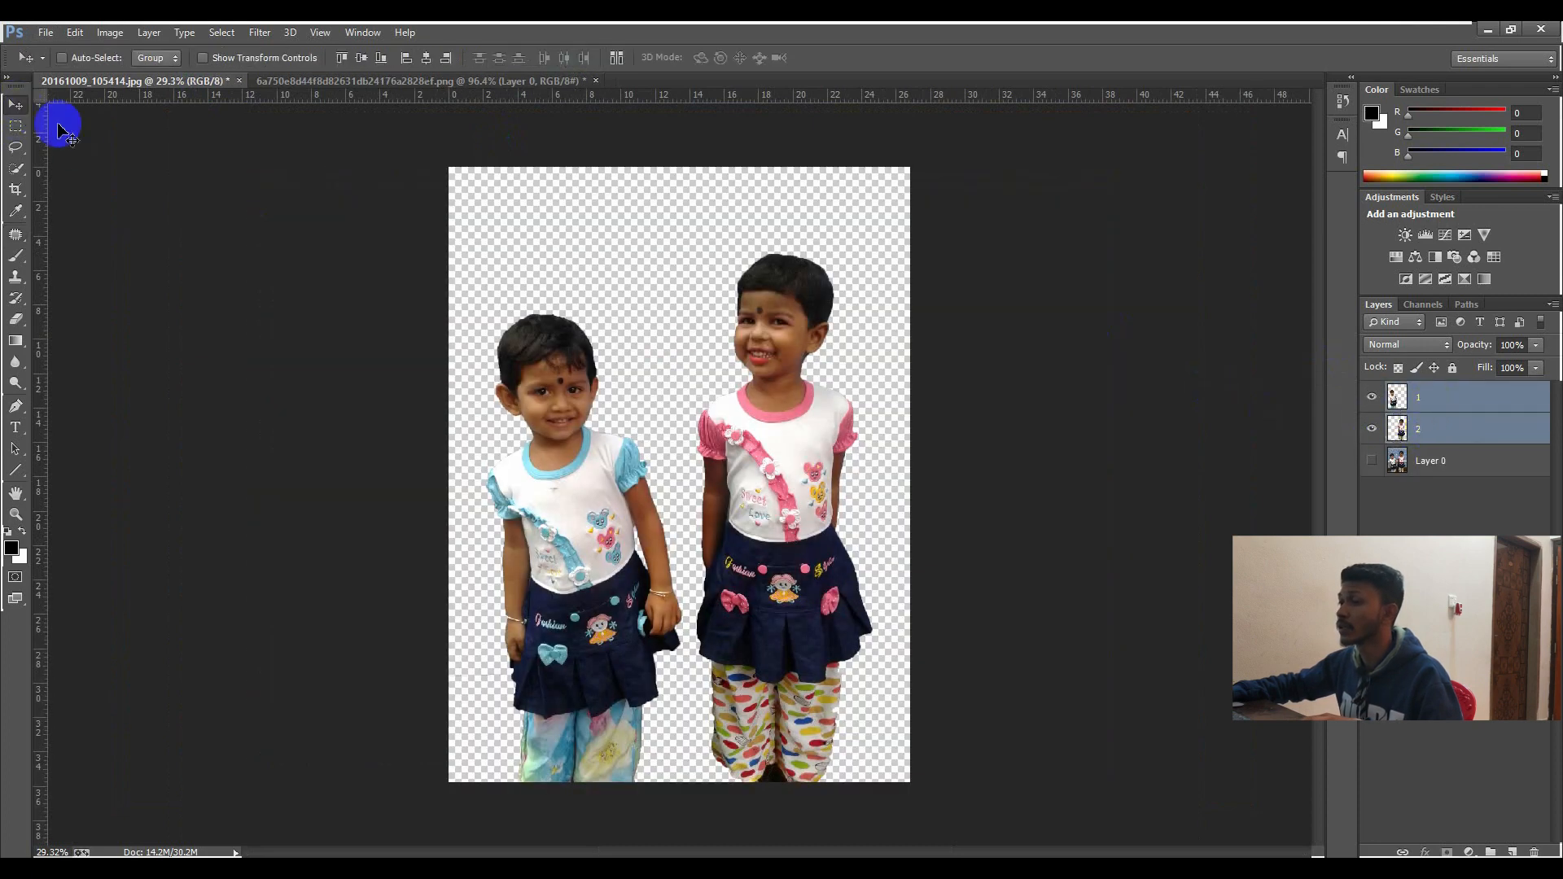
drag(550, 495, 494, 213)
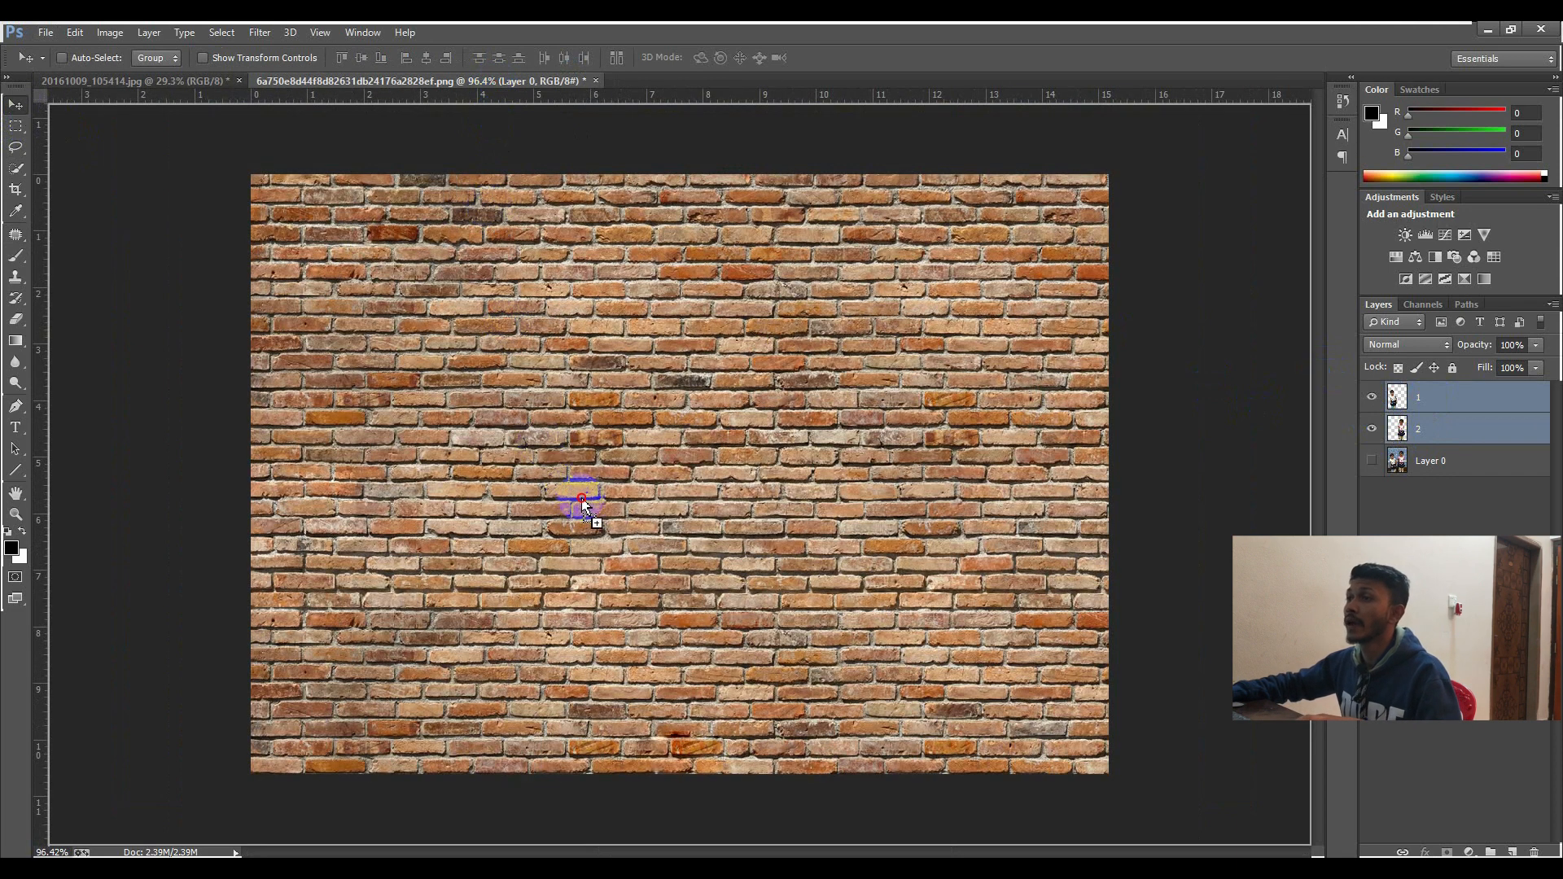
drag(615, 529, 615, 531)
drag(544, 466, 307, 469)
drag(903, 466, 751, 485)
Step: Scale both cutouts proportionally to about 36.85% with Free Transform and move them up so both girls stand at the wall's lower edge
scroll(819, 466, down, 3)
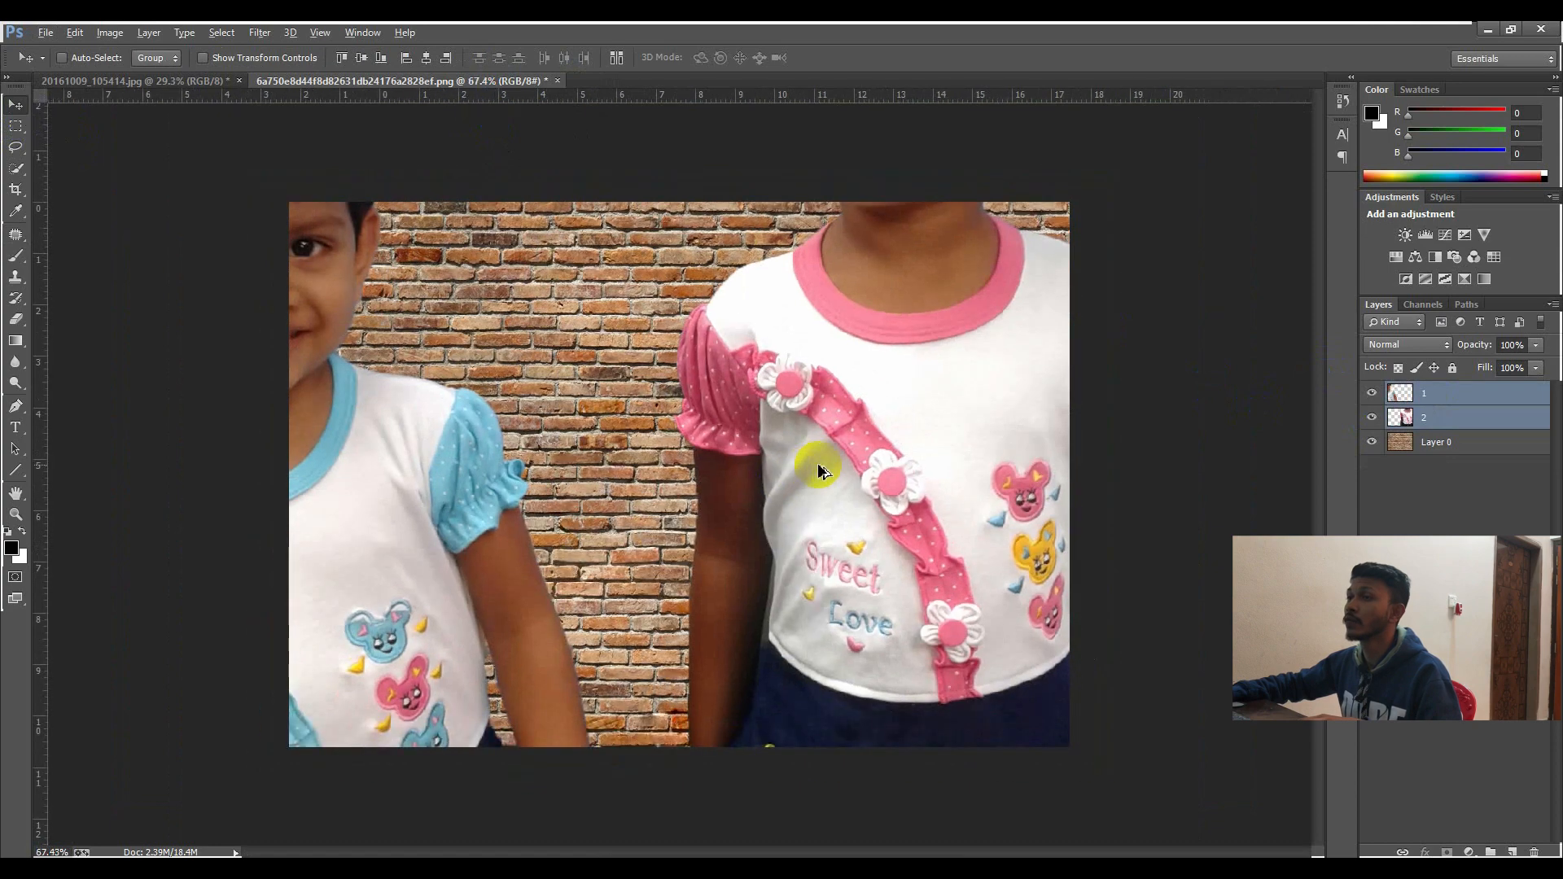
scroll(816, 466, down, 3)
scroll(807, 466, up, 4)
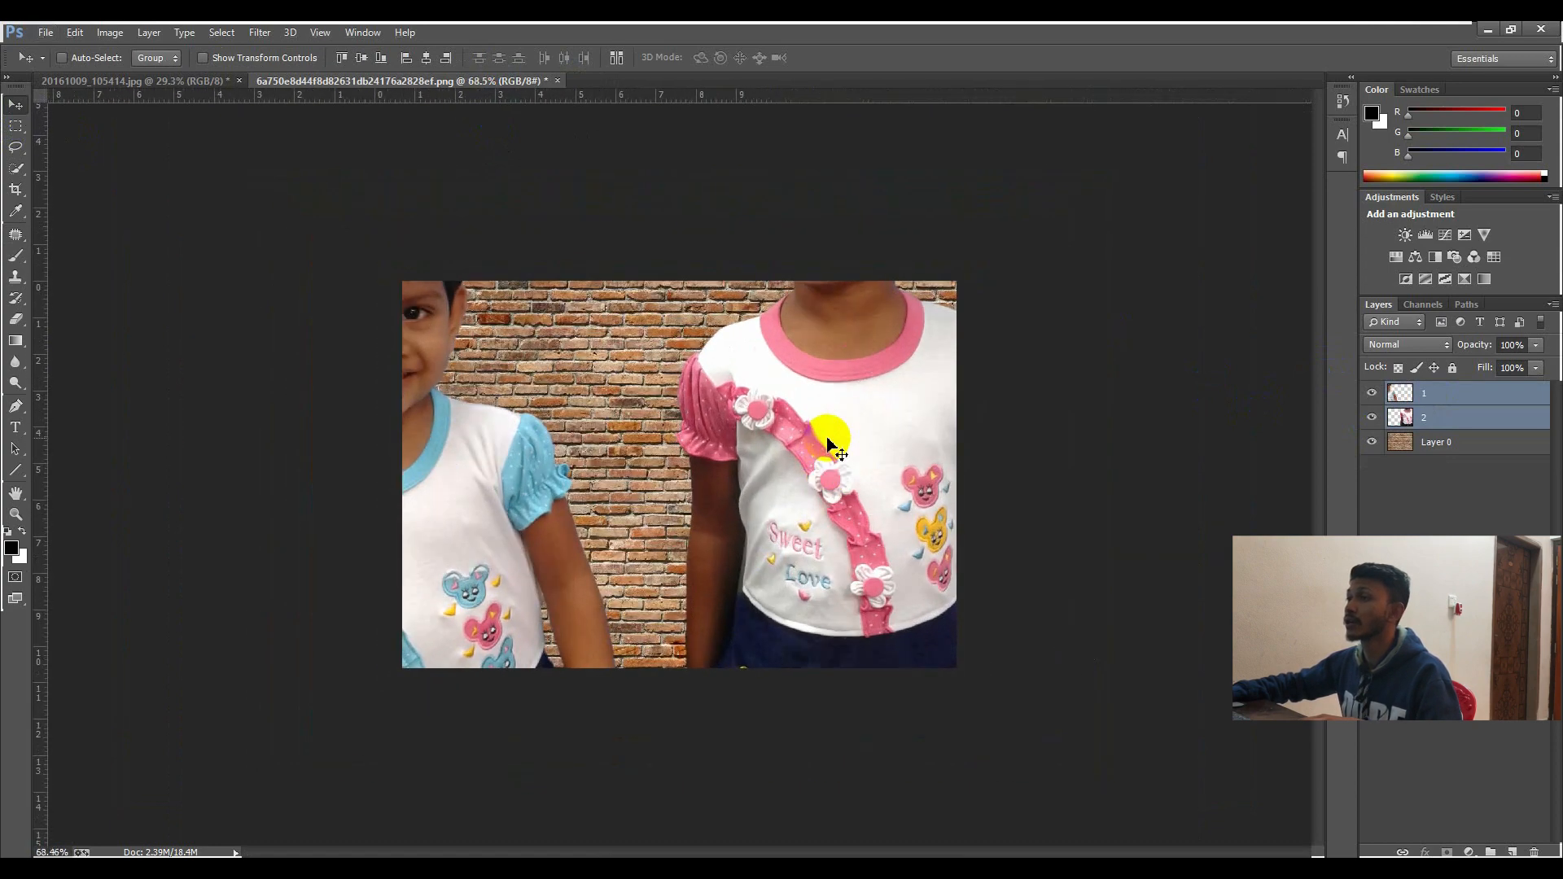
mouse_move(872, 412)
mouse_down()
mouse_move(733, 383)
mouse_move(699, 343)
mouse_move(782, 281)
mouse_move(889, 418)
mouse_move(994, 332)
mouse_move(876, 374)
mouse_move(985, 383)
mouse_move(890, 551)
mouse_move(879, 321)
mouse_move(891, 424)
mouse_up()
scroll(838, 429, down, 4)
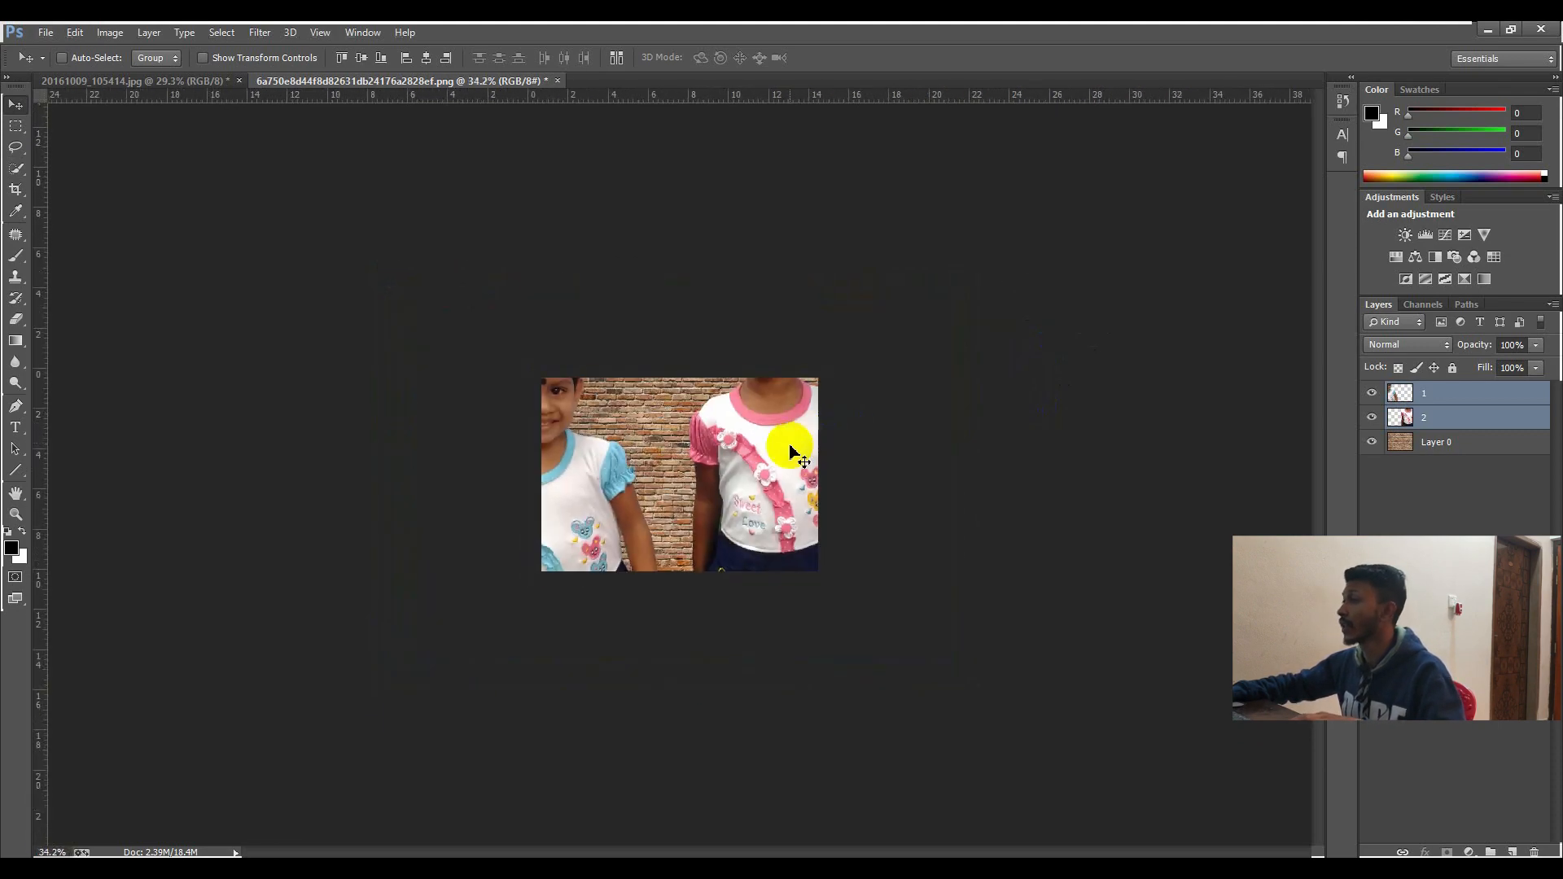
scroll(788, 453, up, 1)
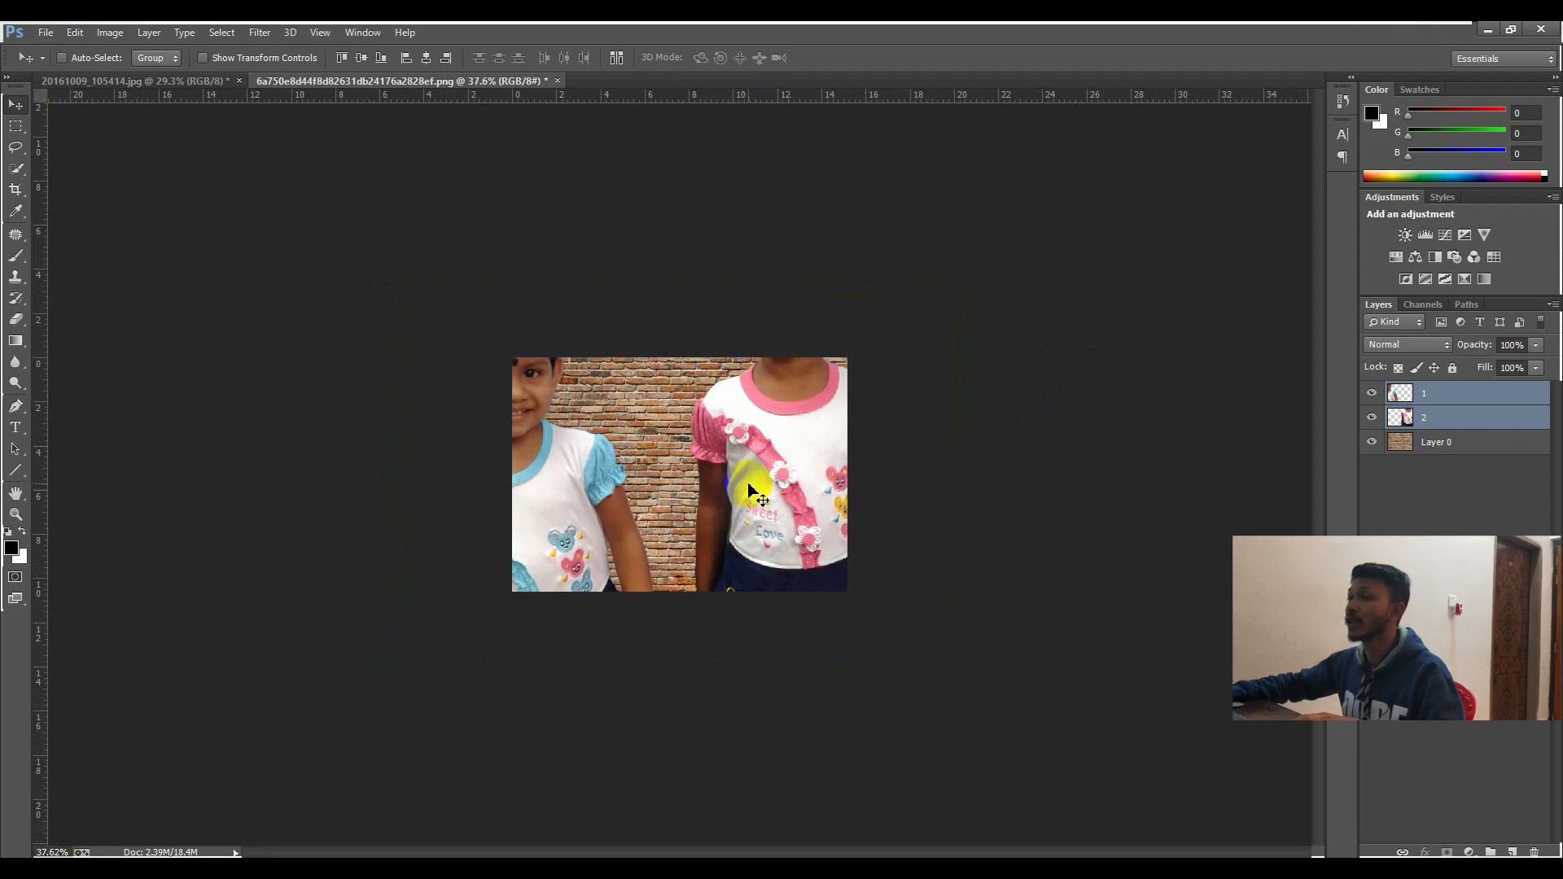
key(ctrl+t)
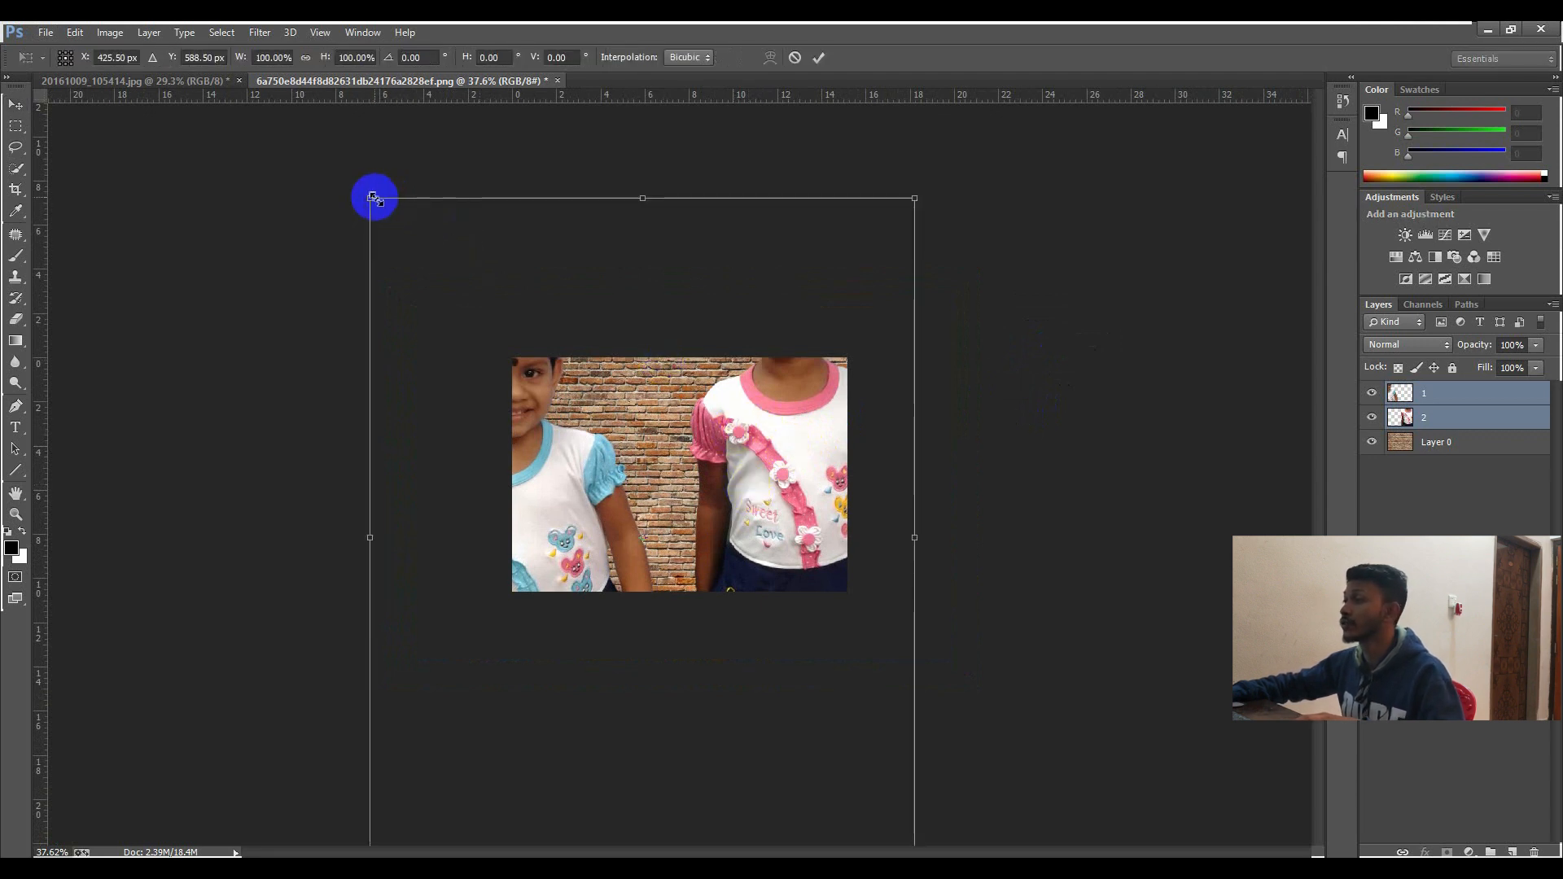
drag(373, 200, 545, 415)
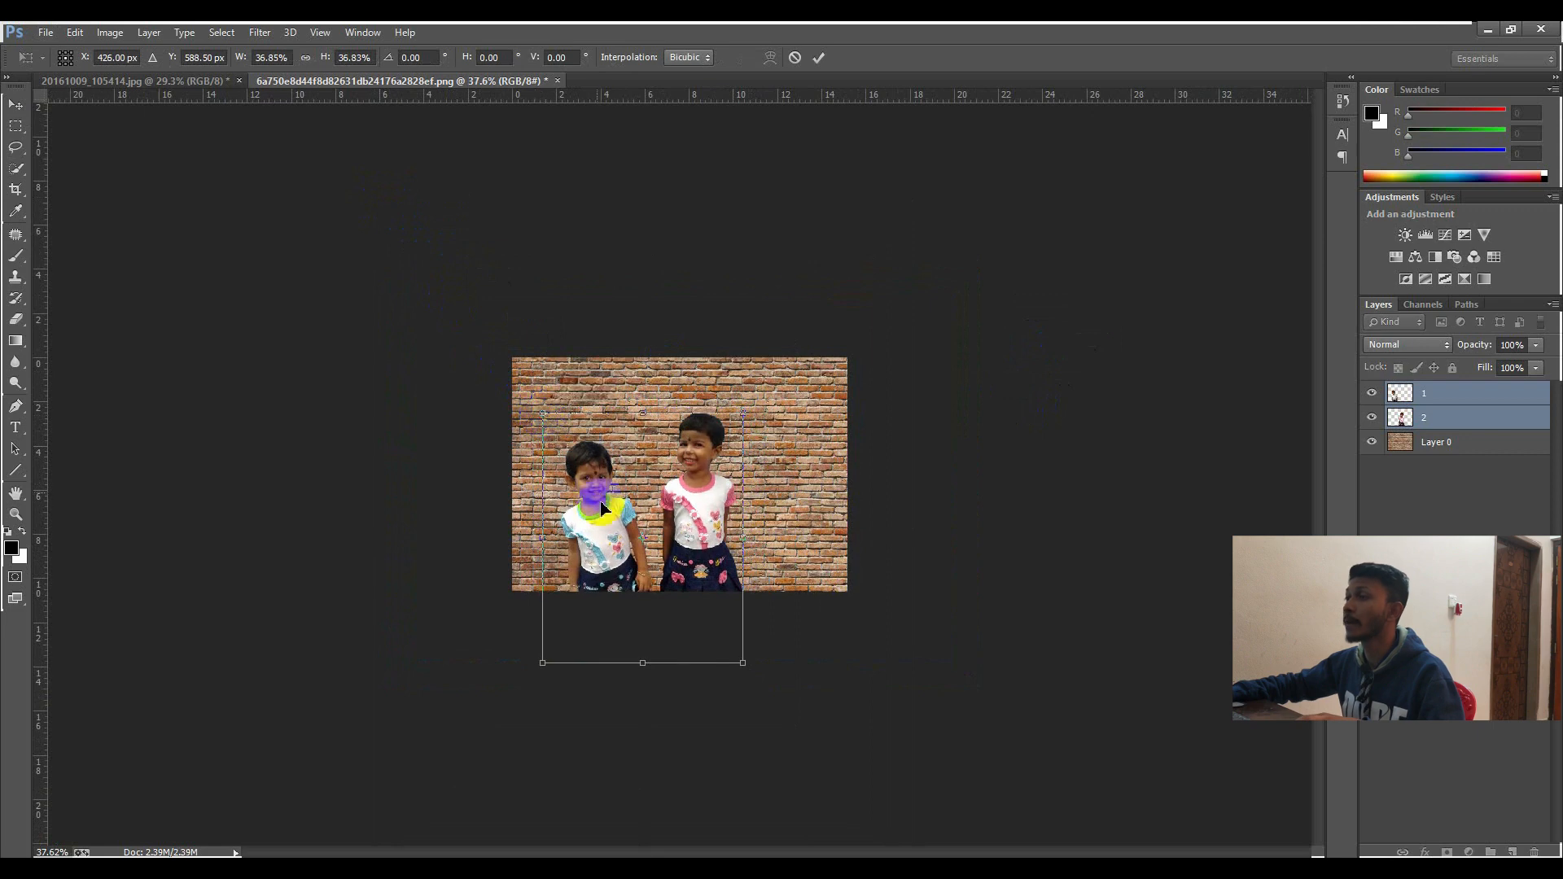
drag(596, 508, 640, 438)
scroll(640, 440, up, 3)
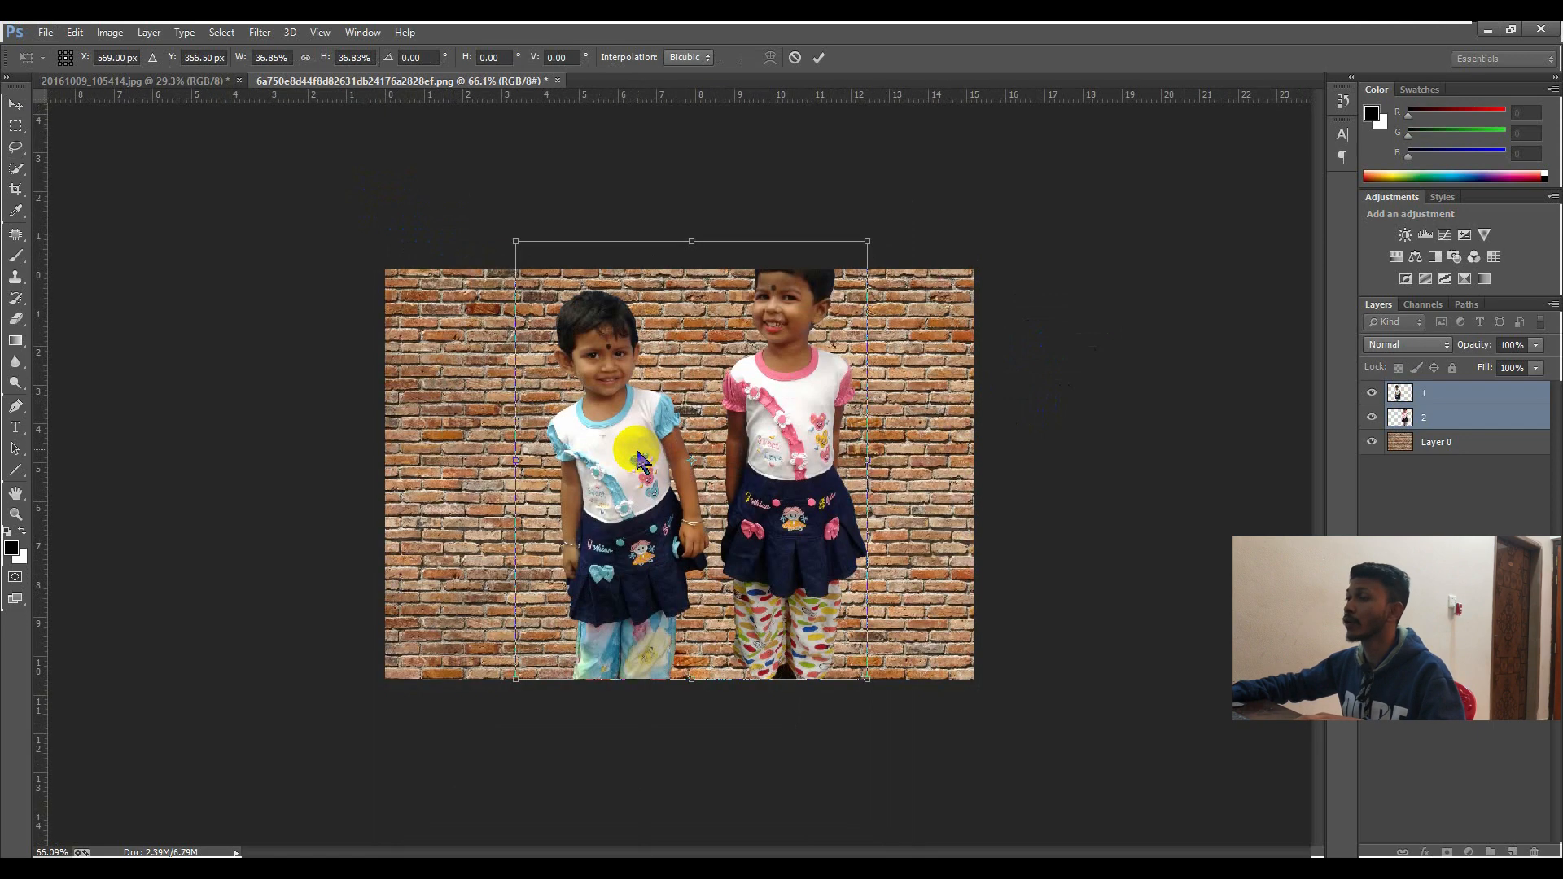
Step: Shrink both cutouts further about their centre, move them down to the wall's lower edge and apply the transform
drag(519, 248, 544, 310)
drag(621, 401, 606, 464)
click(819, 57)
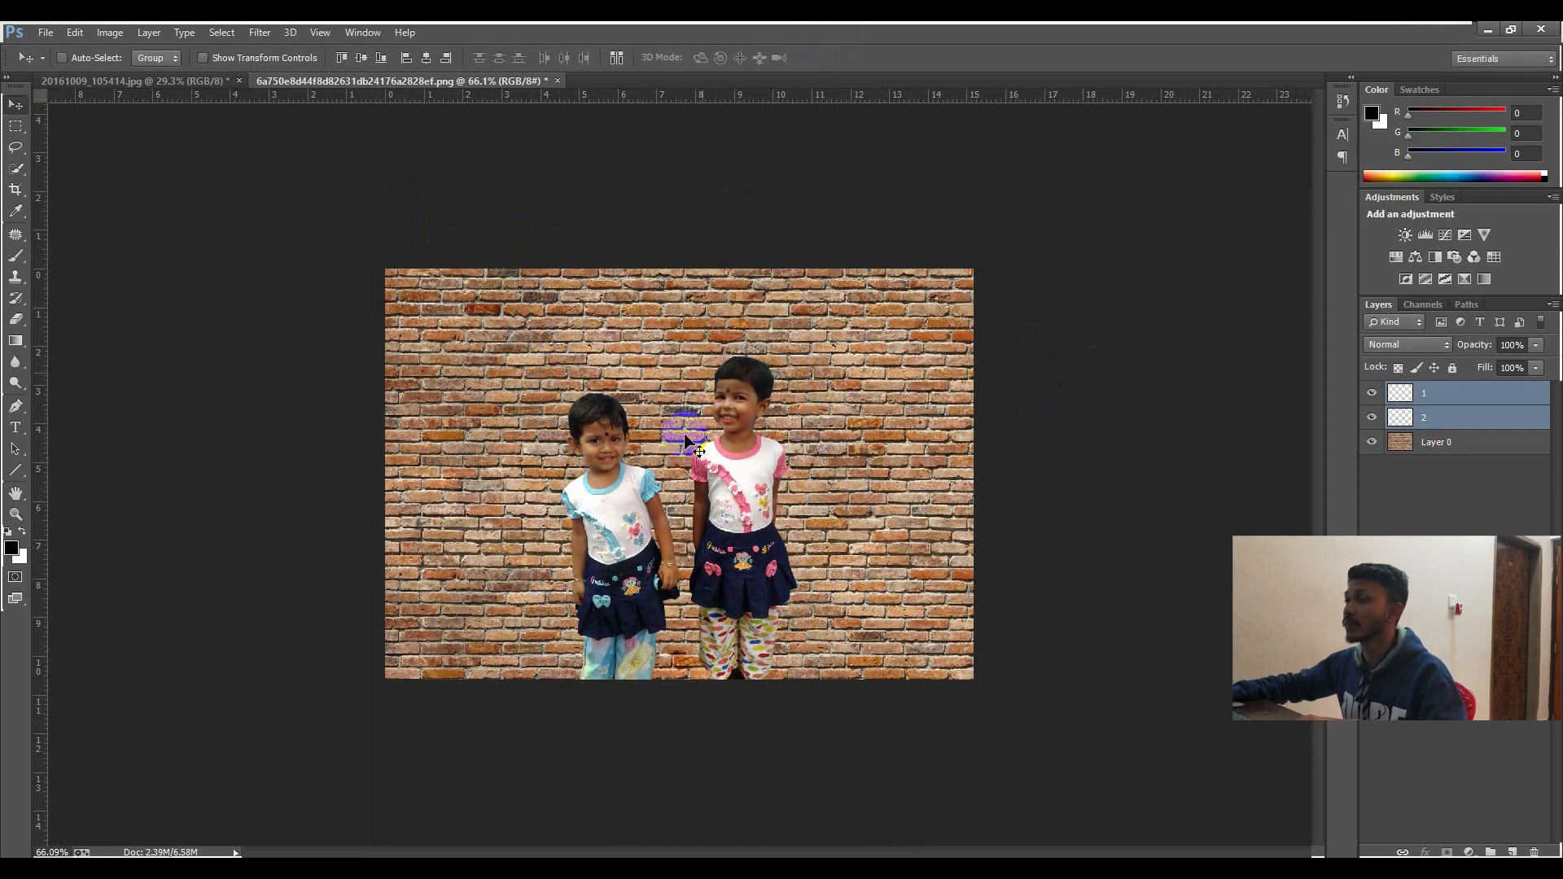
Step: Select layers 1 and 2 together and convert them into a single smart object
scroll(643, 476, up, 1)
scroll(642, 473, up, 6)
scroll(641, 473, down, 3)
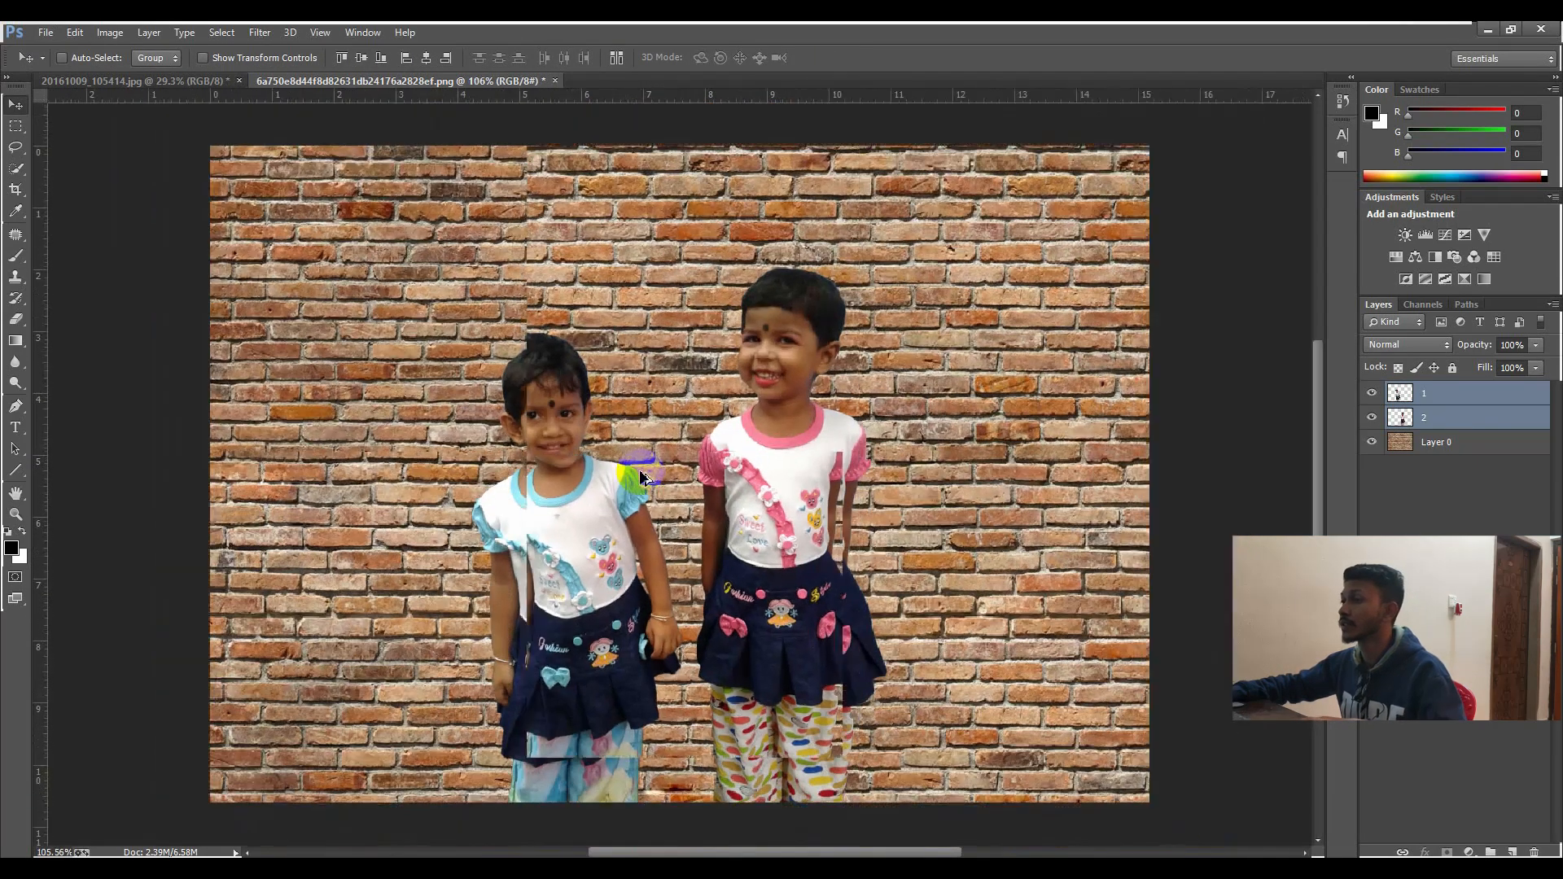
click(1425, 485)
click(1438, 413)
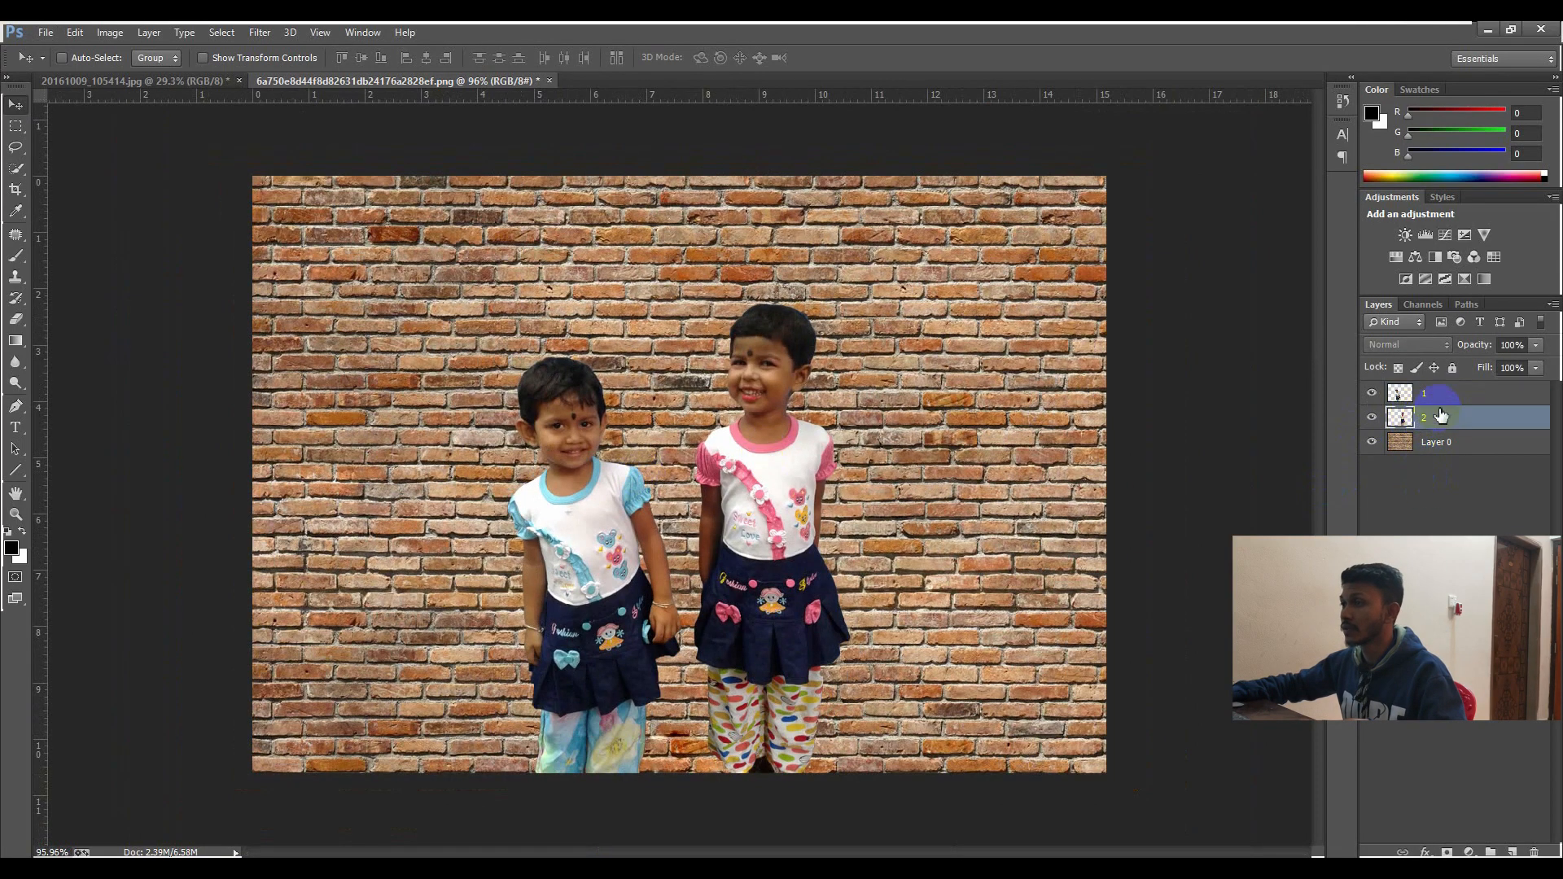
ctrl+click(1443, 398)
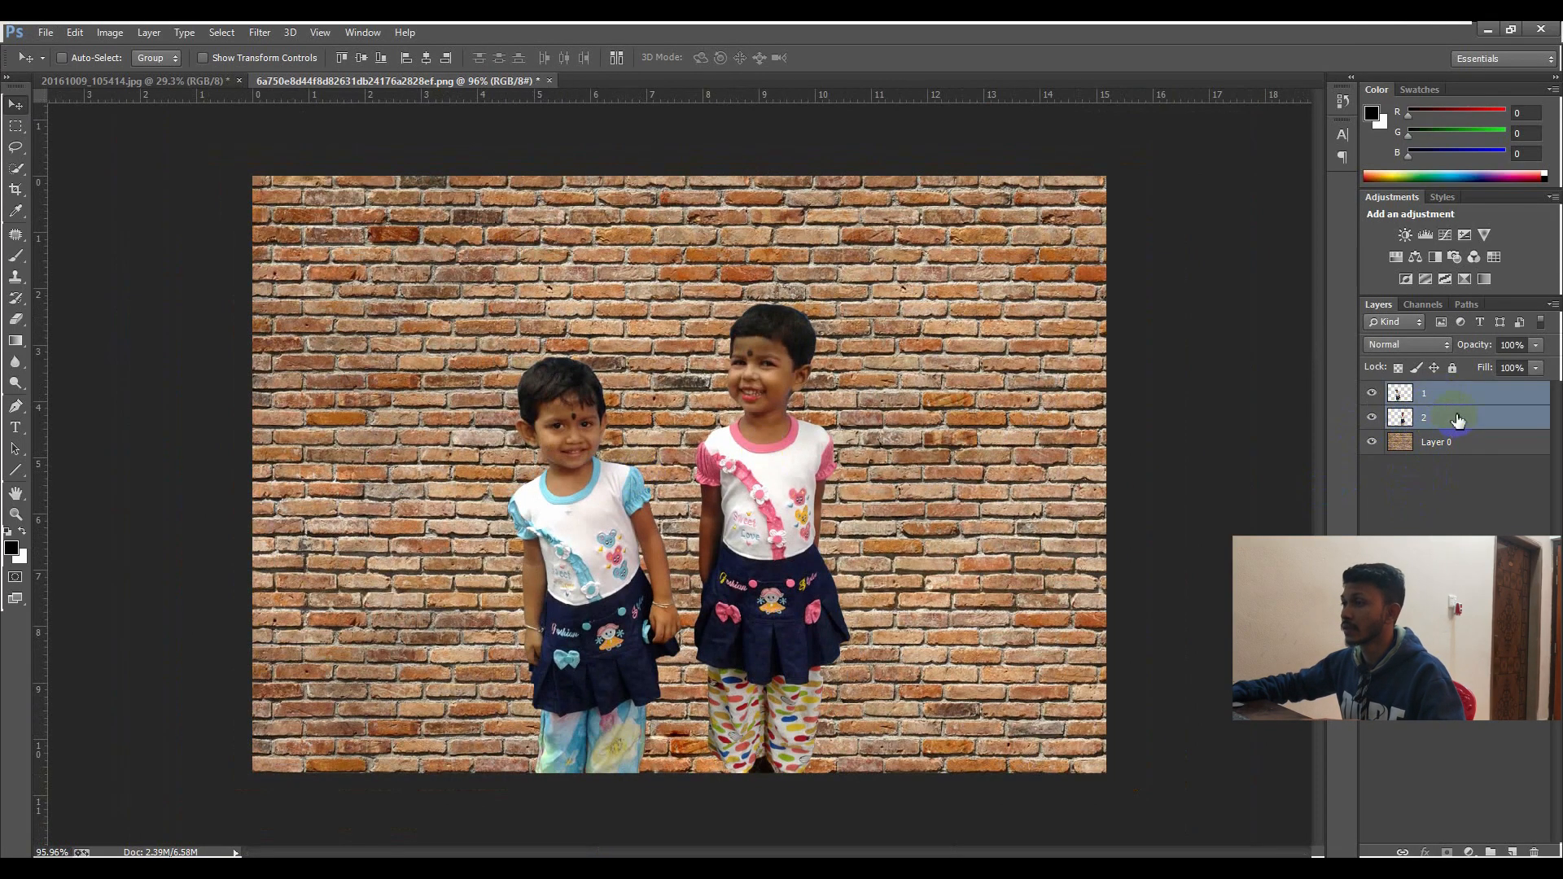
double_click(1425, 418)
click(1437, 421)
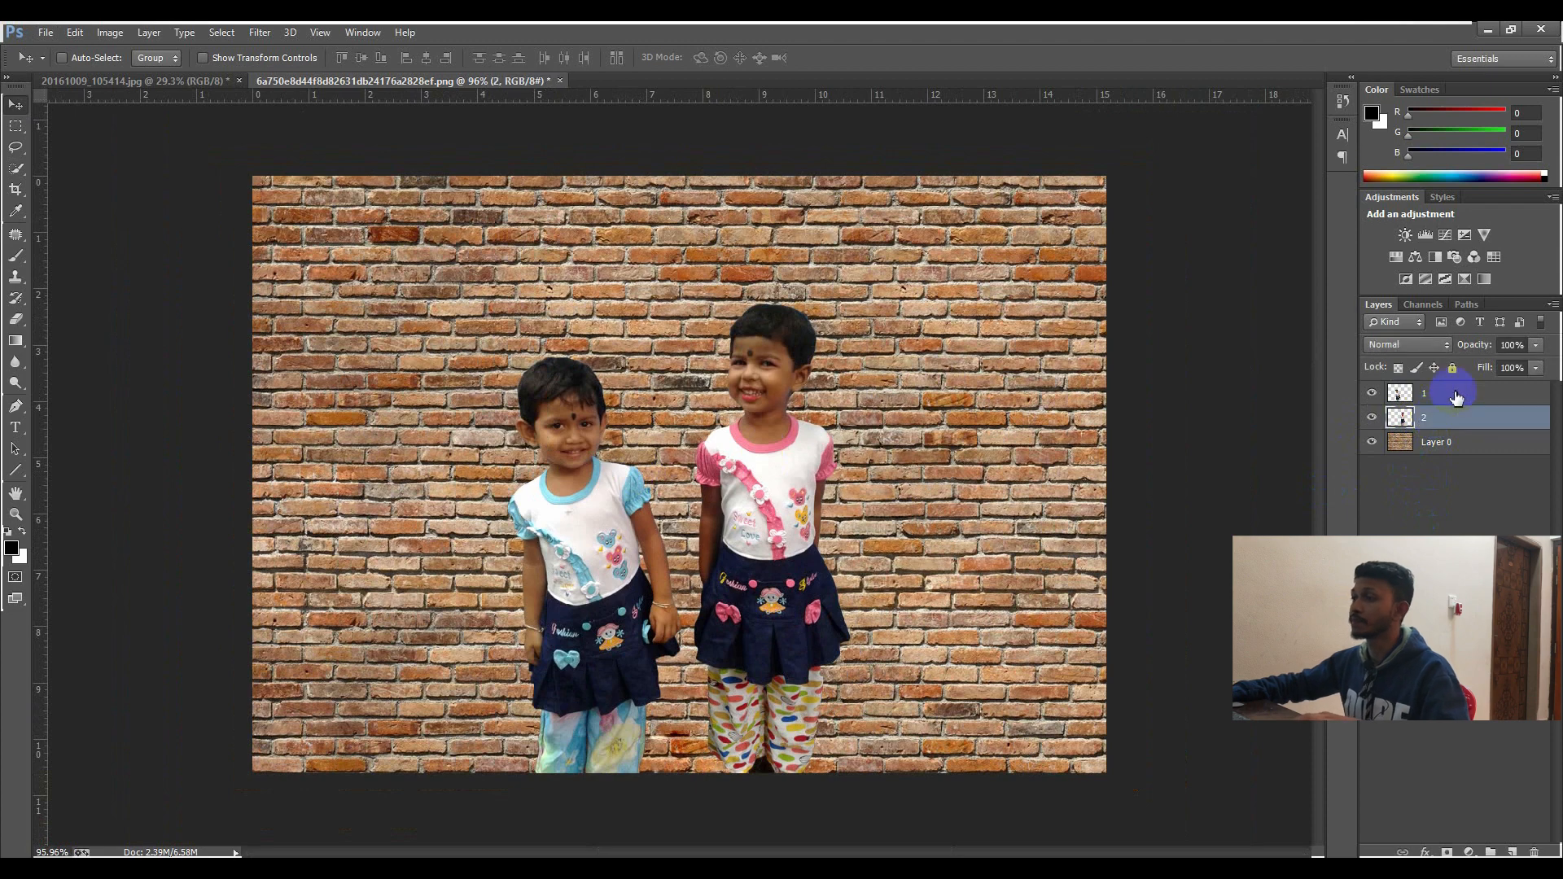
ctrl+click(1457, 398)
right_click(1447, 395)
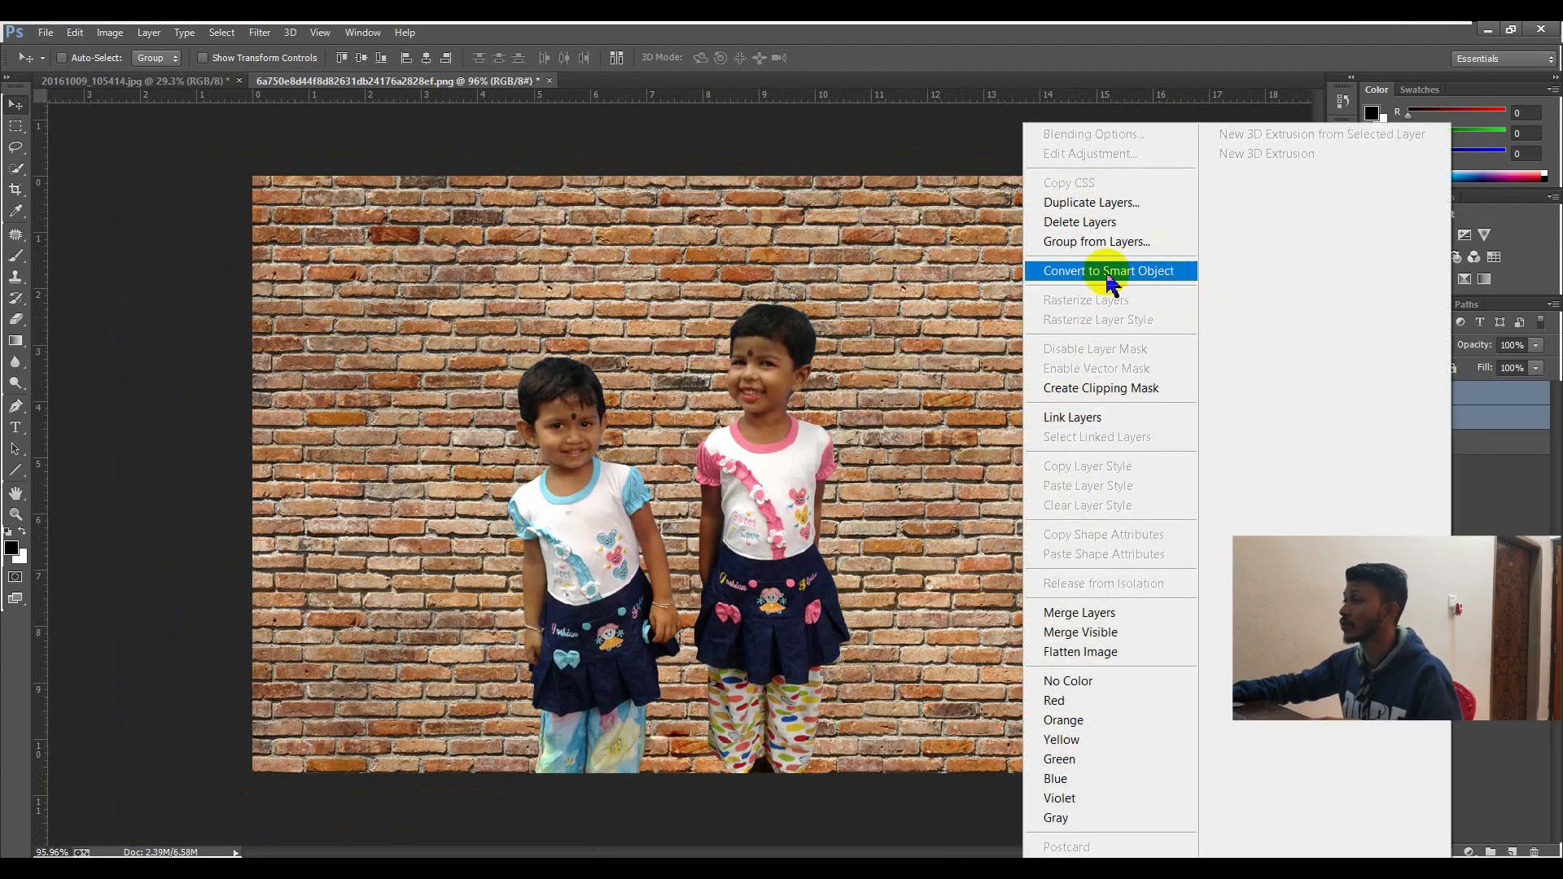
click(1148, 272)
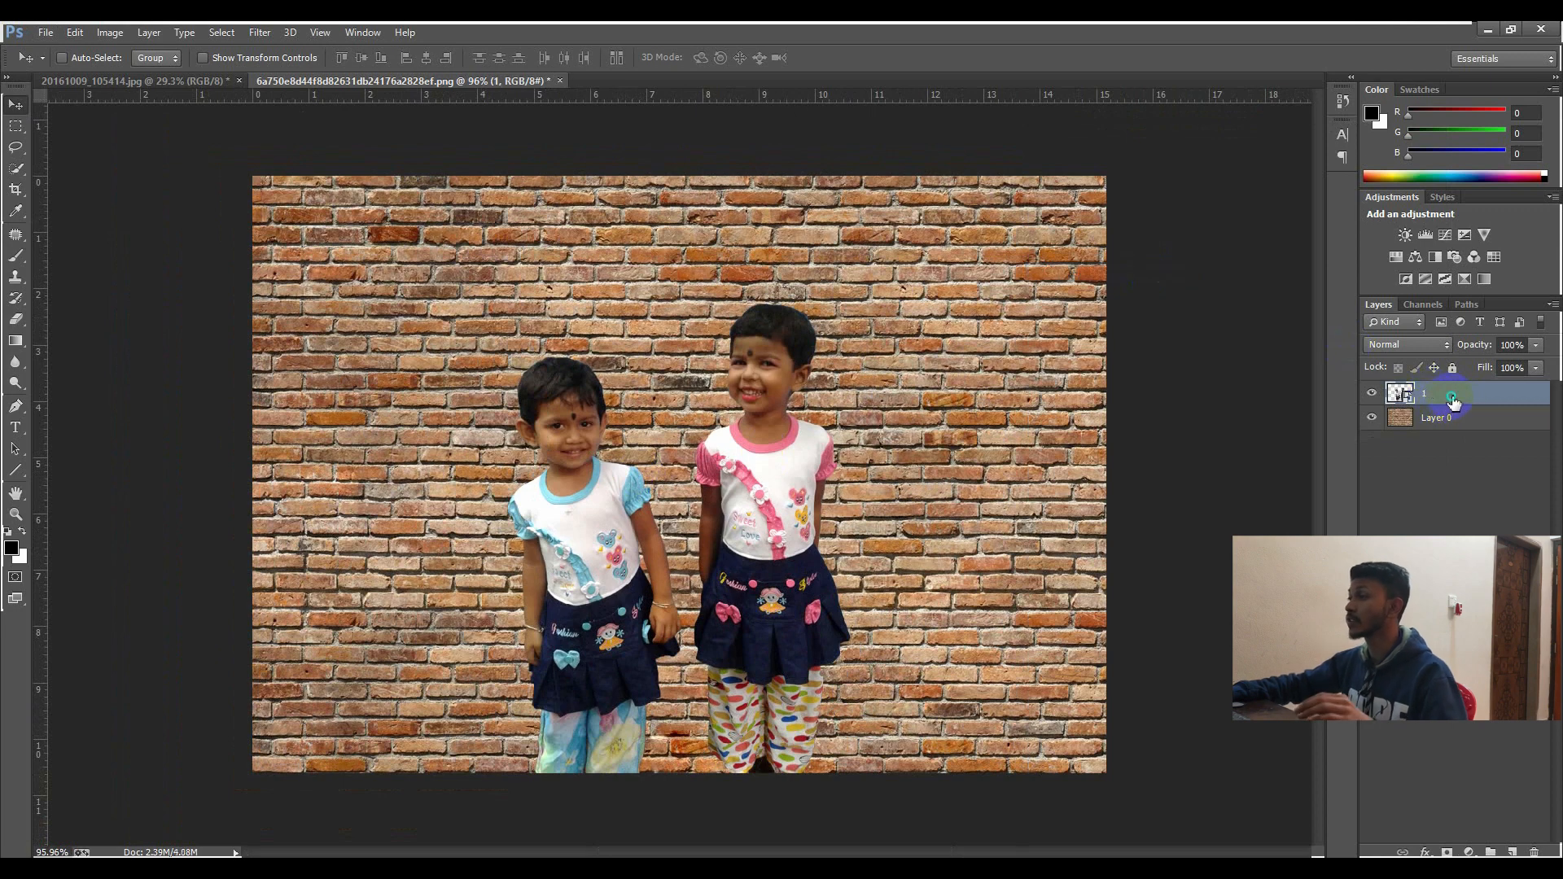
Step: Rasterize the combined smart object into a regular layer and keep layer 1 selected above the wall
right_click(1454, 400)
click(1164, 330)
click(1465, 464)
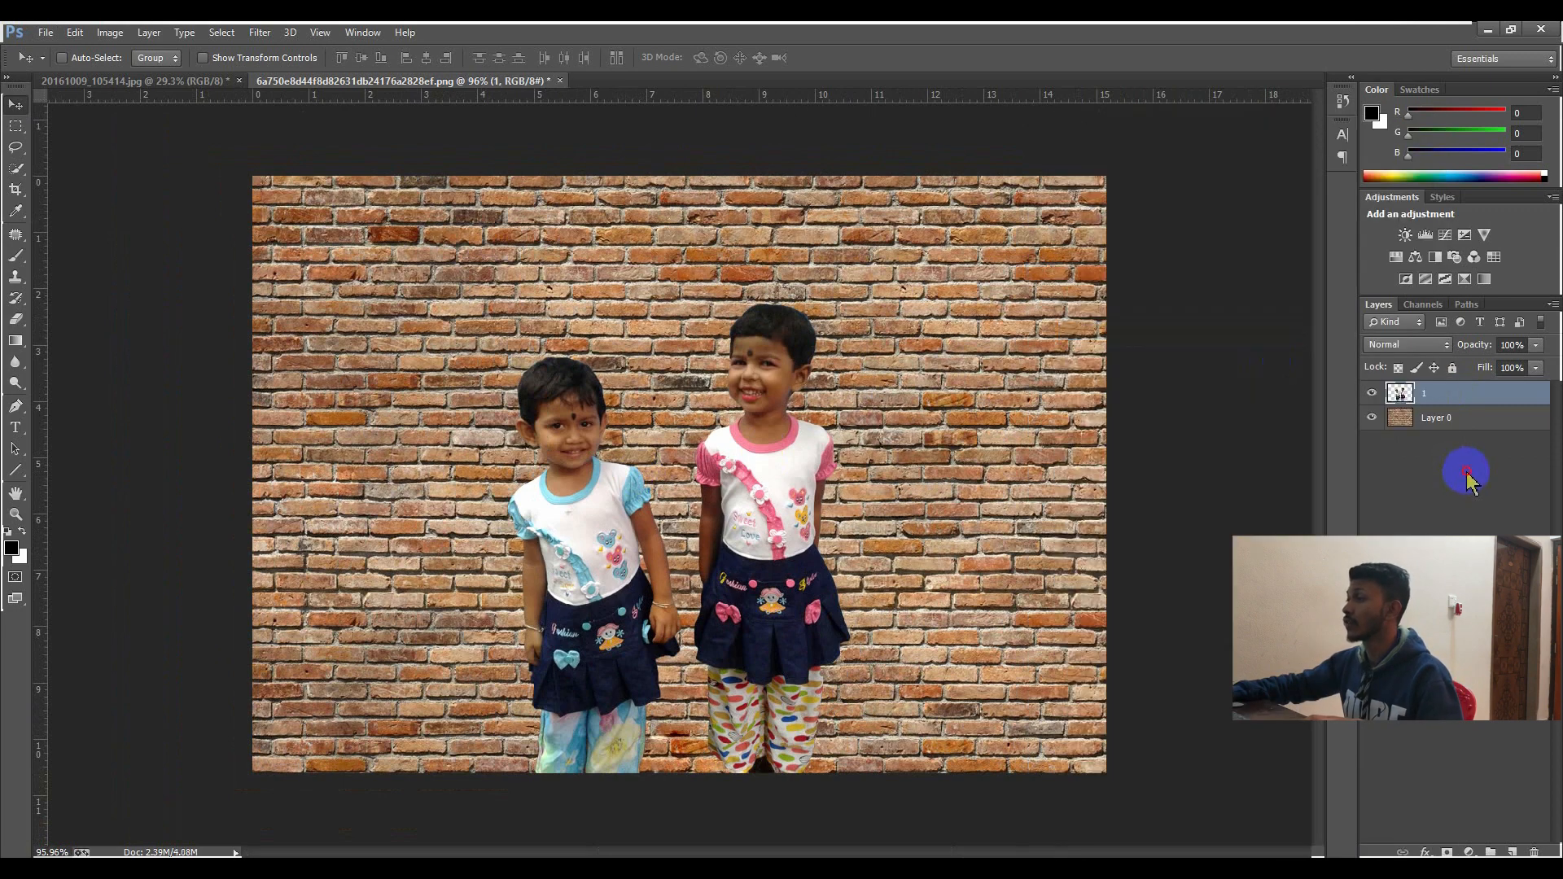
scroll(676, 456, down, 2)
scroll(669, 484, up, 2)
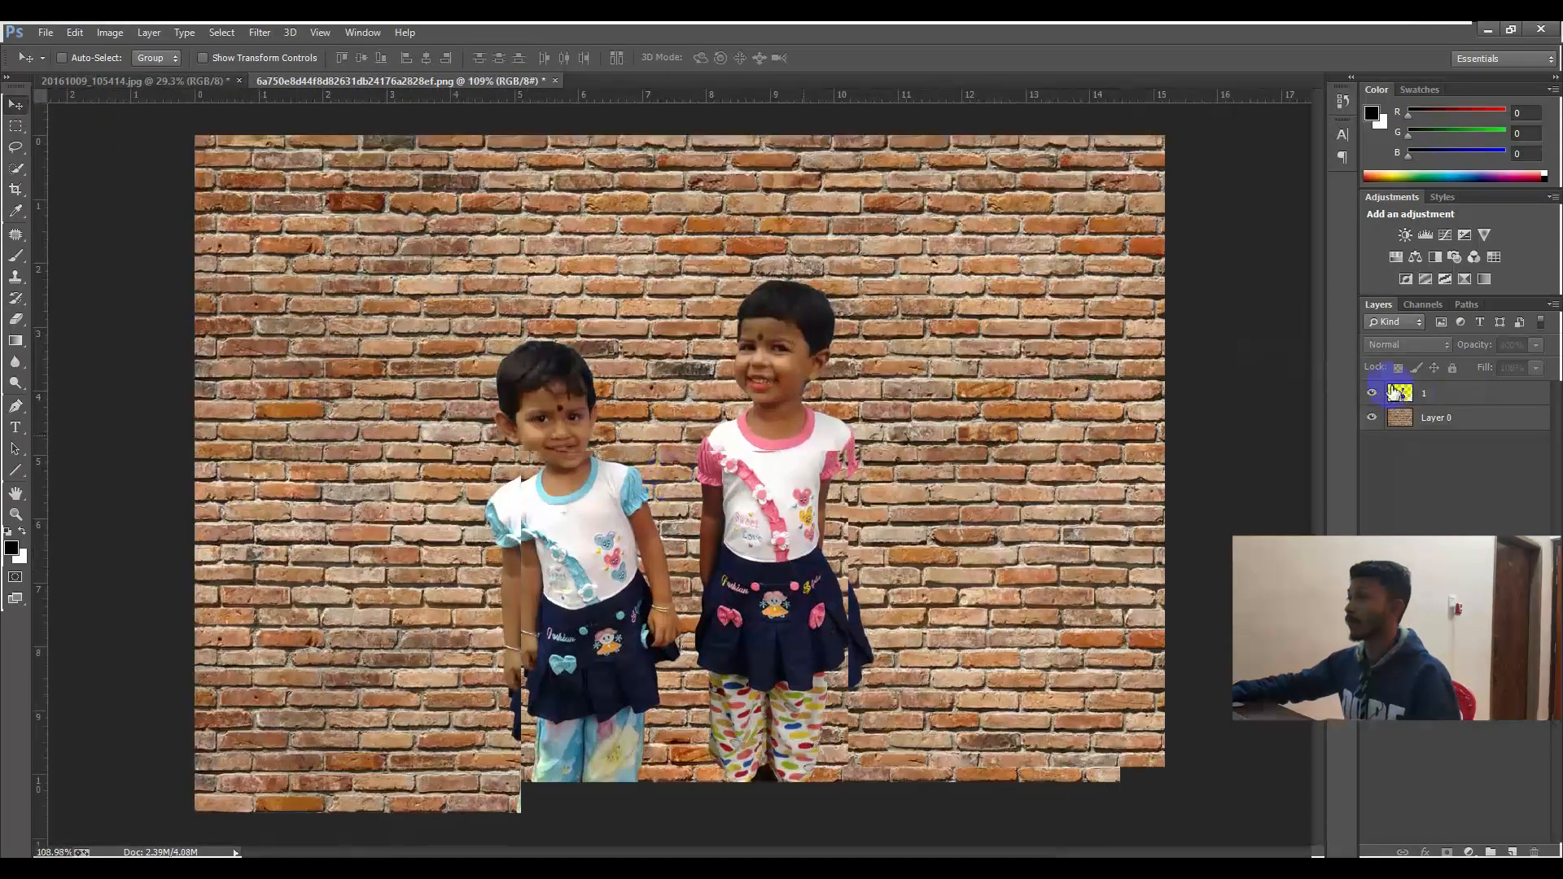
click(1446, 397)
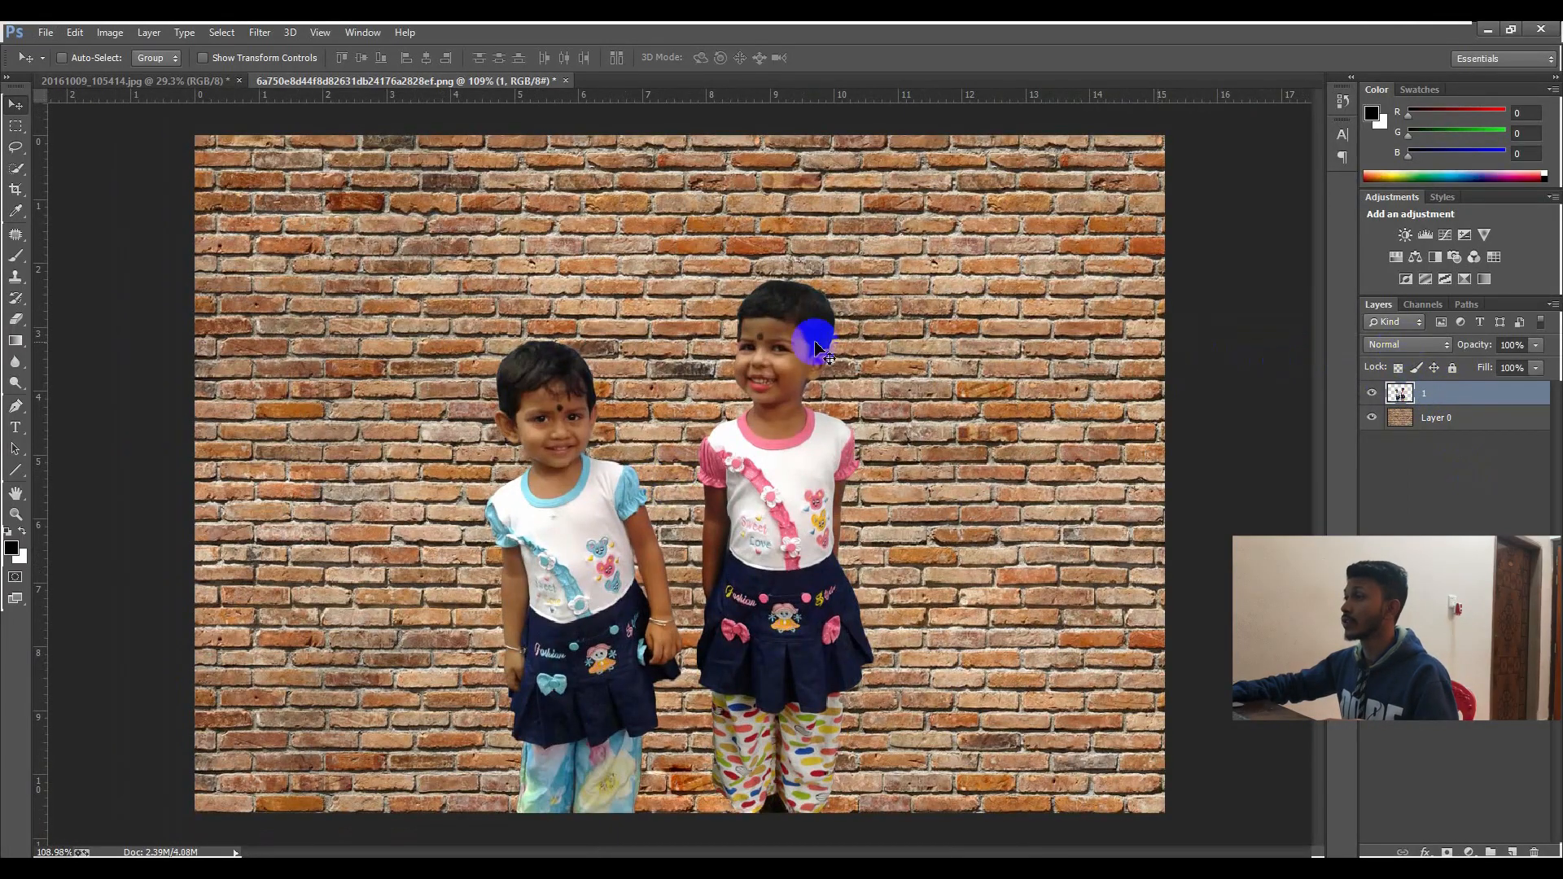
Step: Try the Overlay and Soft Light blend modes on layer 1 with the two girls
click(1420, 349)
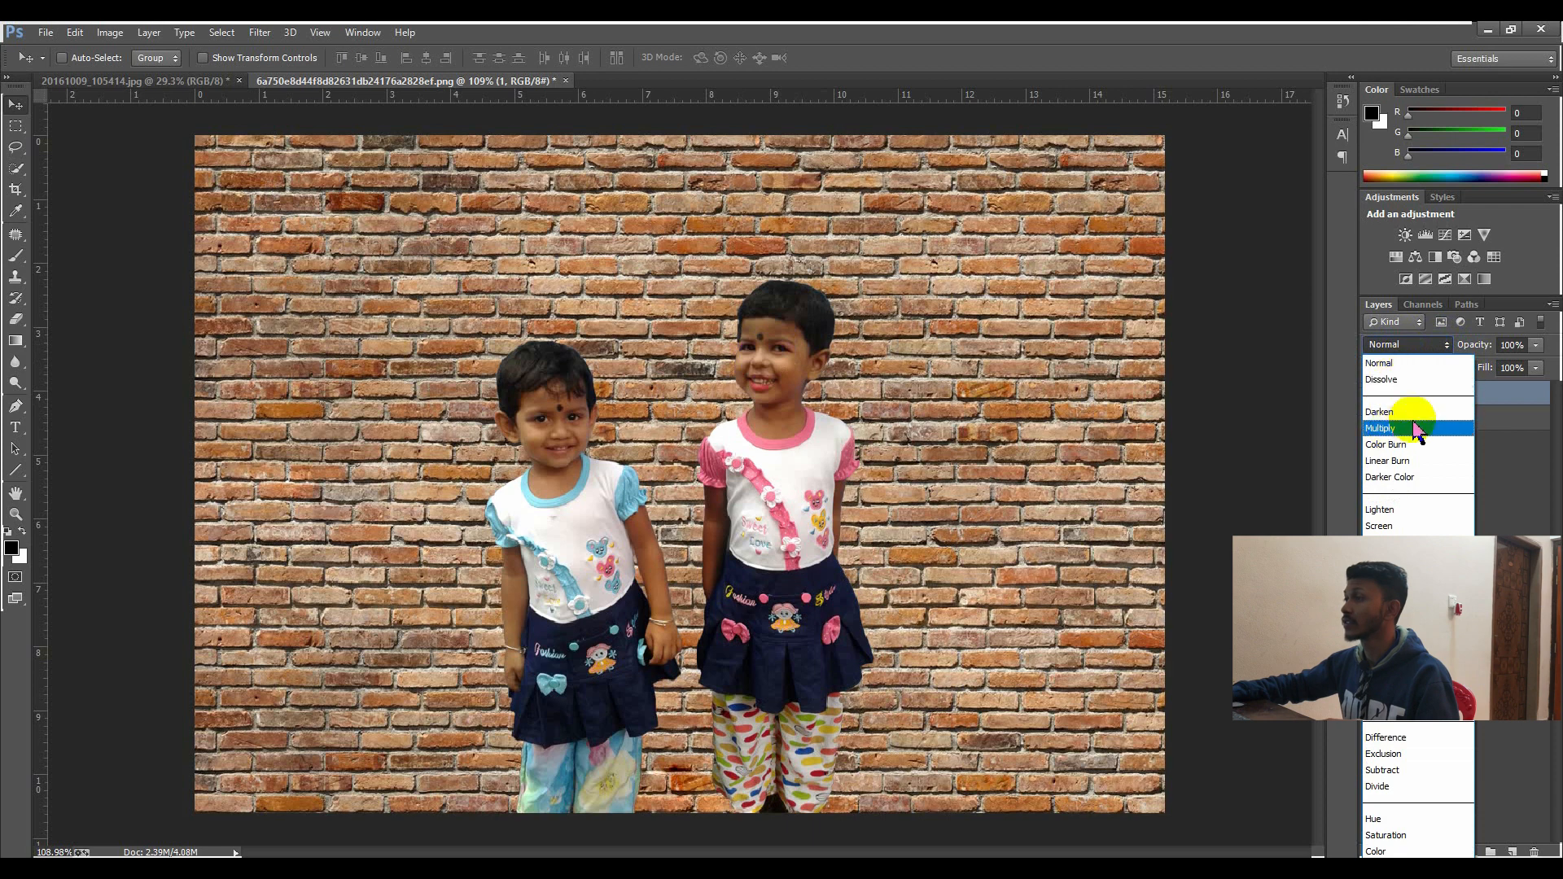
click(1531, 488)
click(1420, 345)
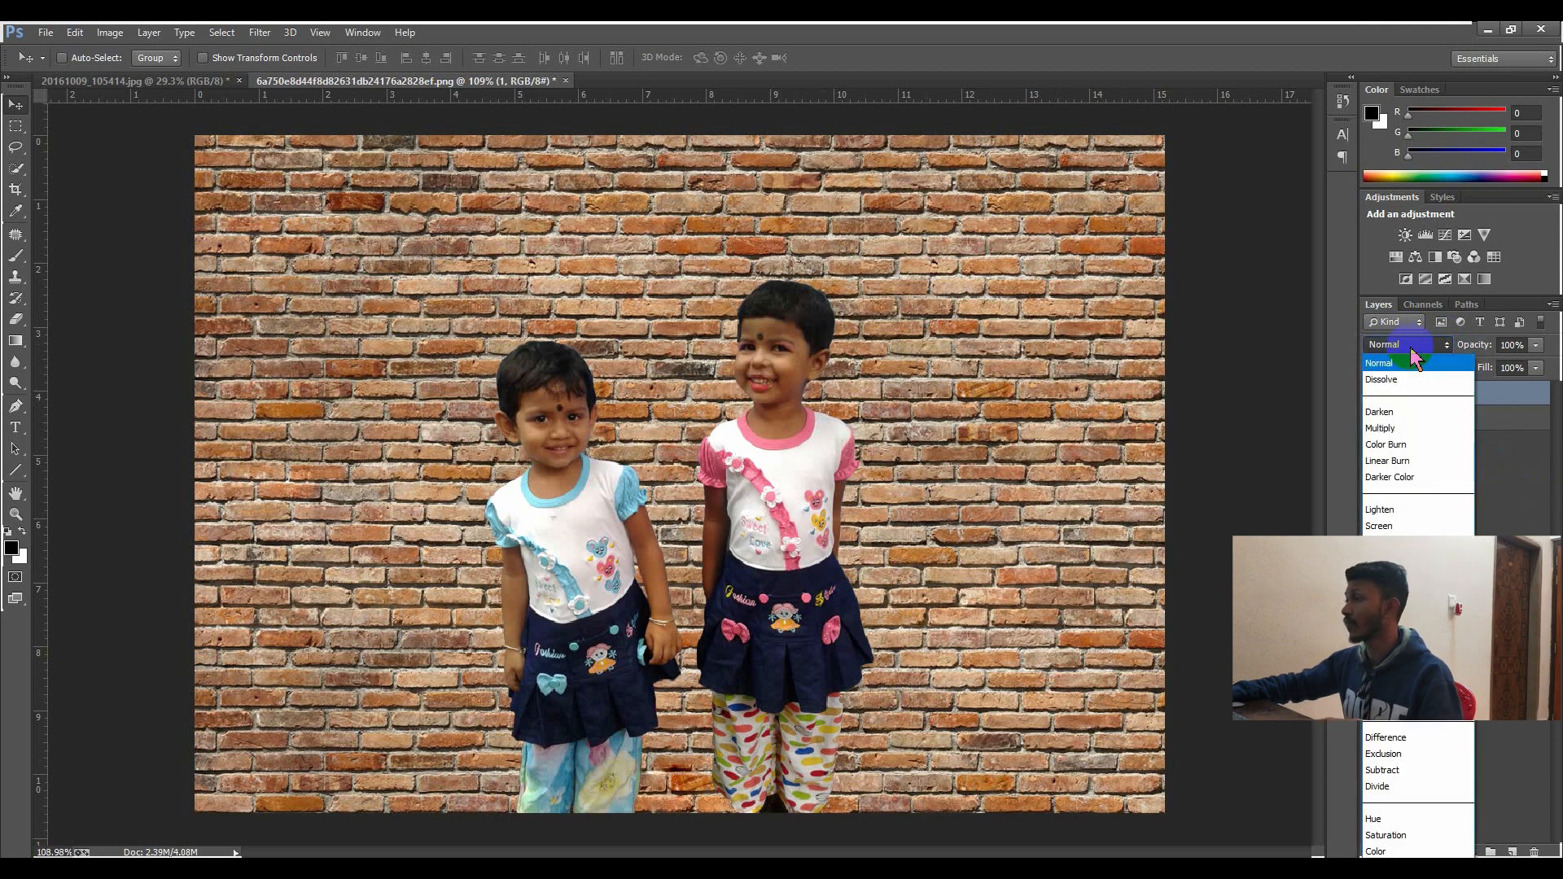
click(1384, 607)
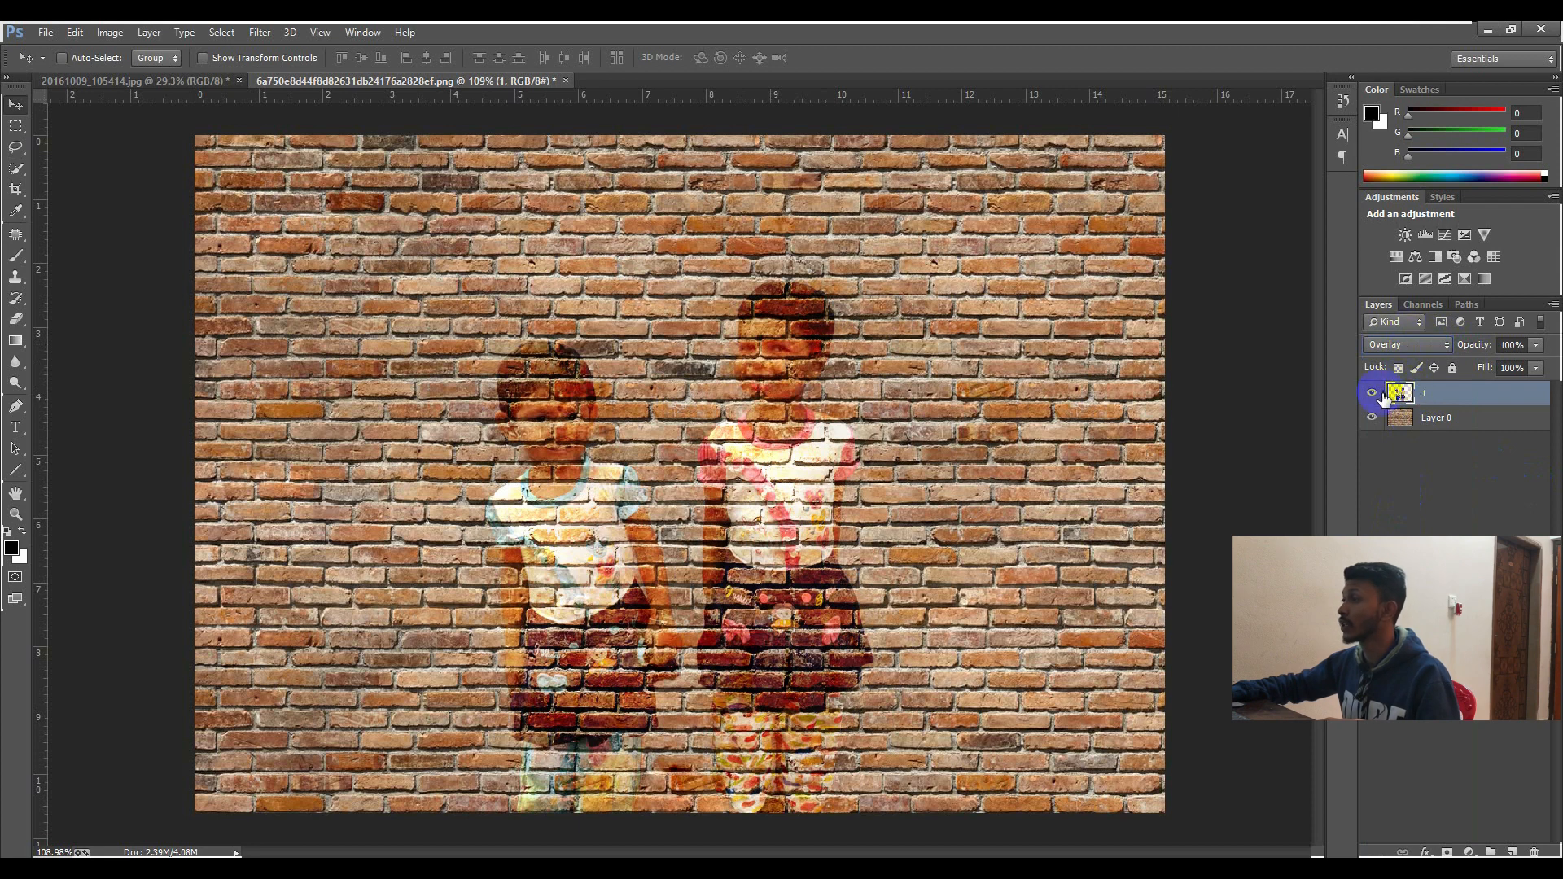
click(1401, 349)
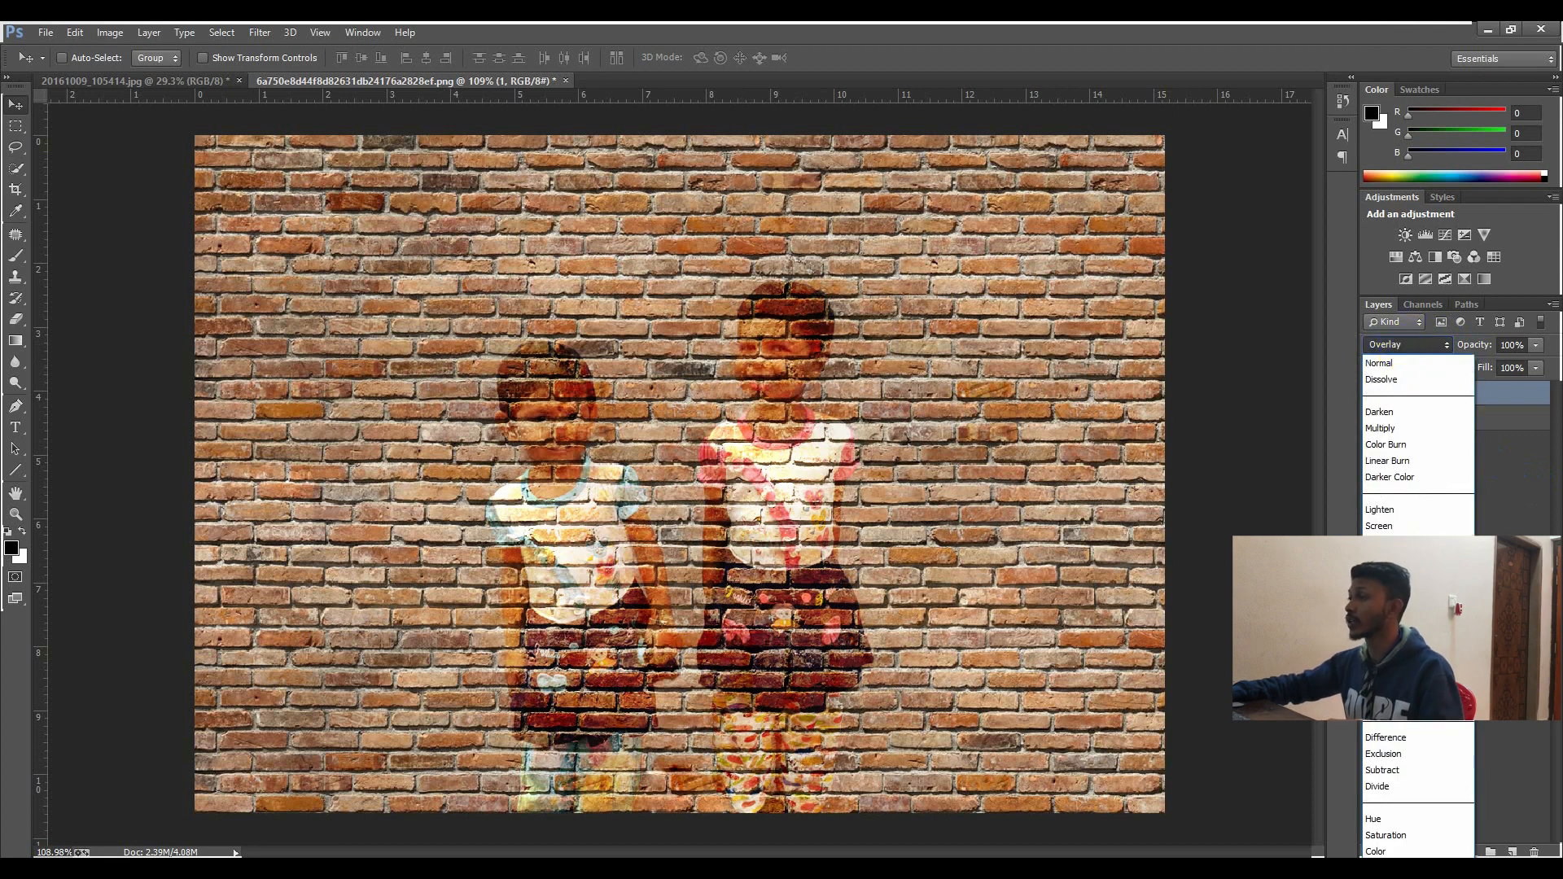
click(1384, 623)
Step: Set layer 1's blend mode to Hard Light and deselect the layer
click(1408, 345)
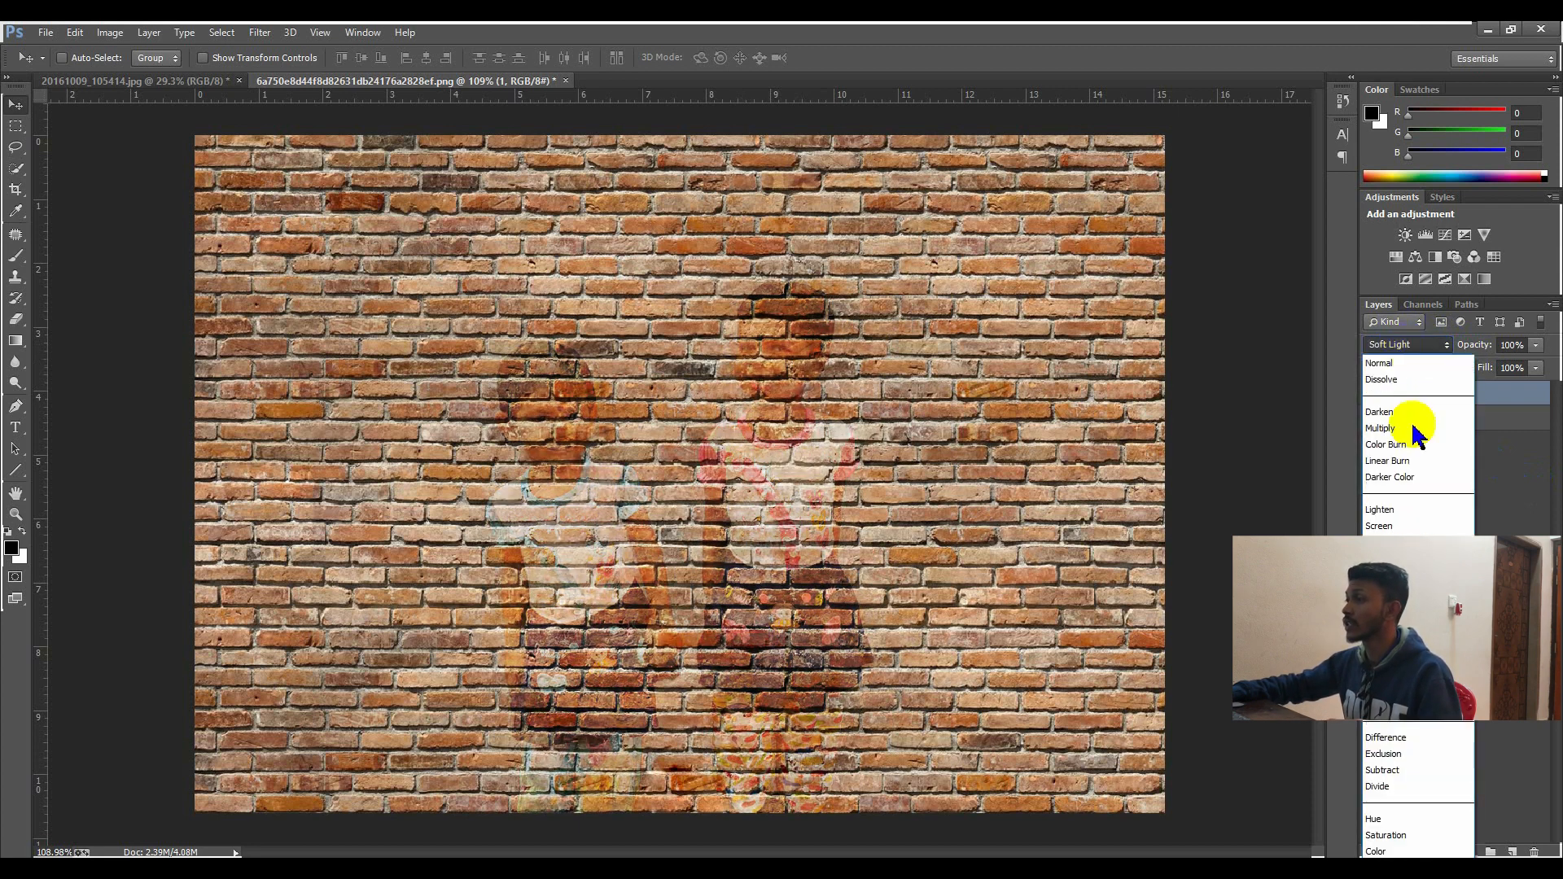
click(1384, 640)
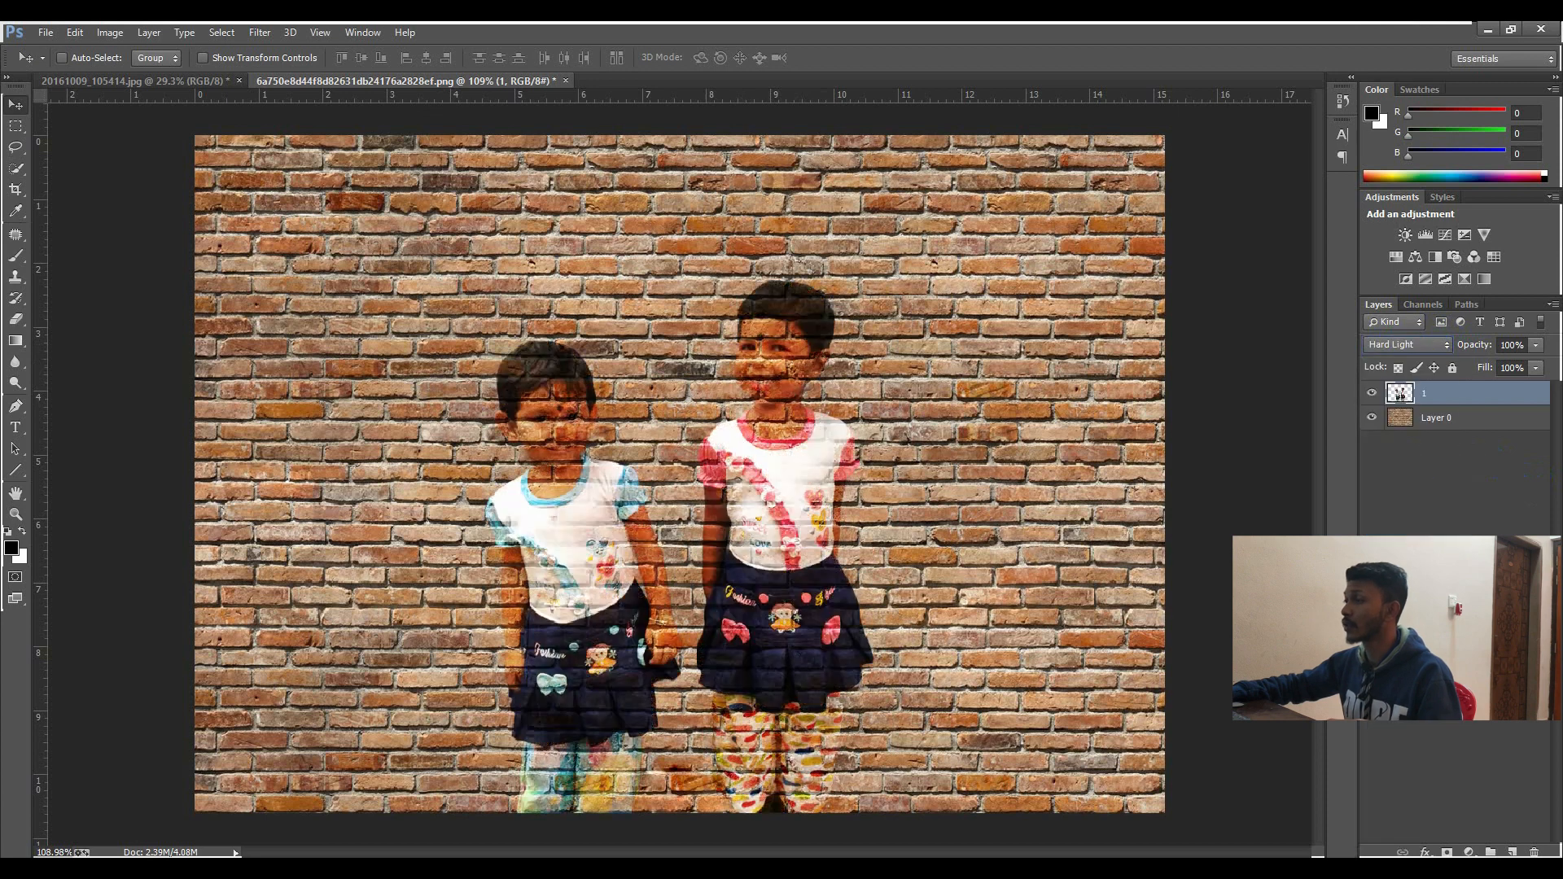
click(1438, 488)
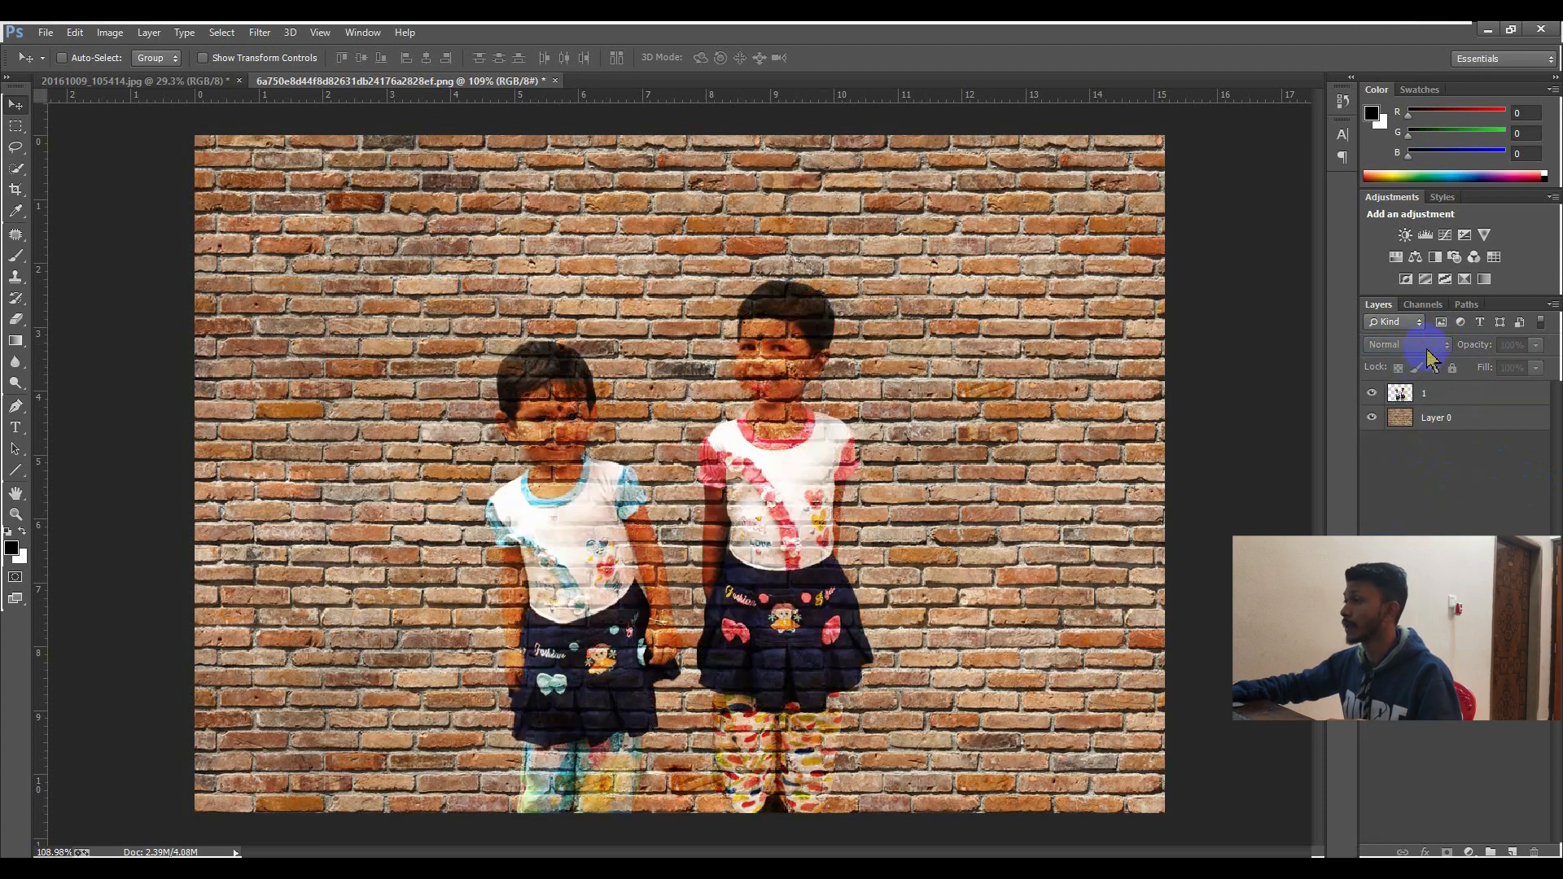
click(1457, 395)
click(1421, 345)
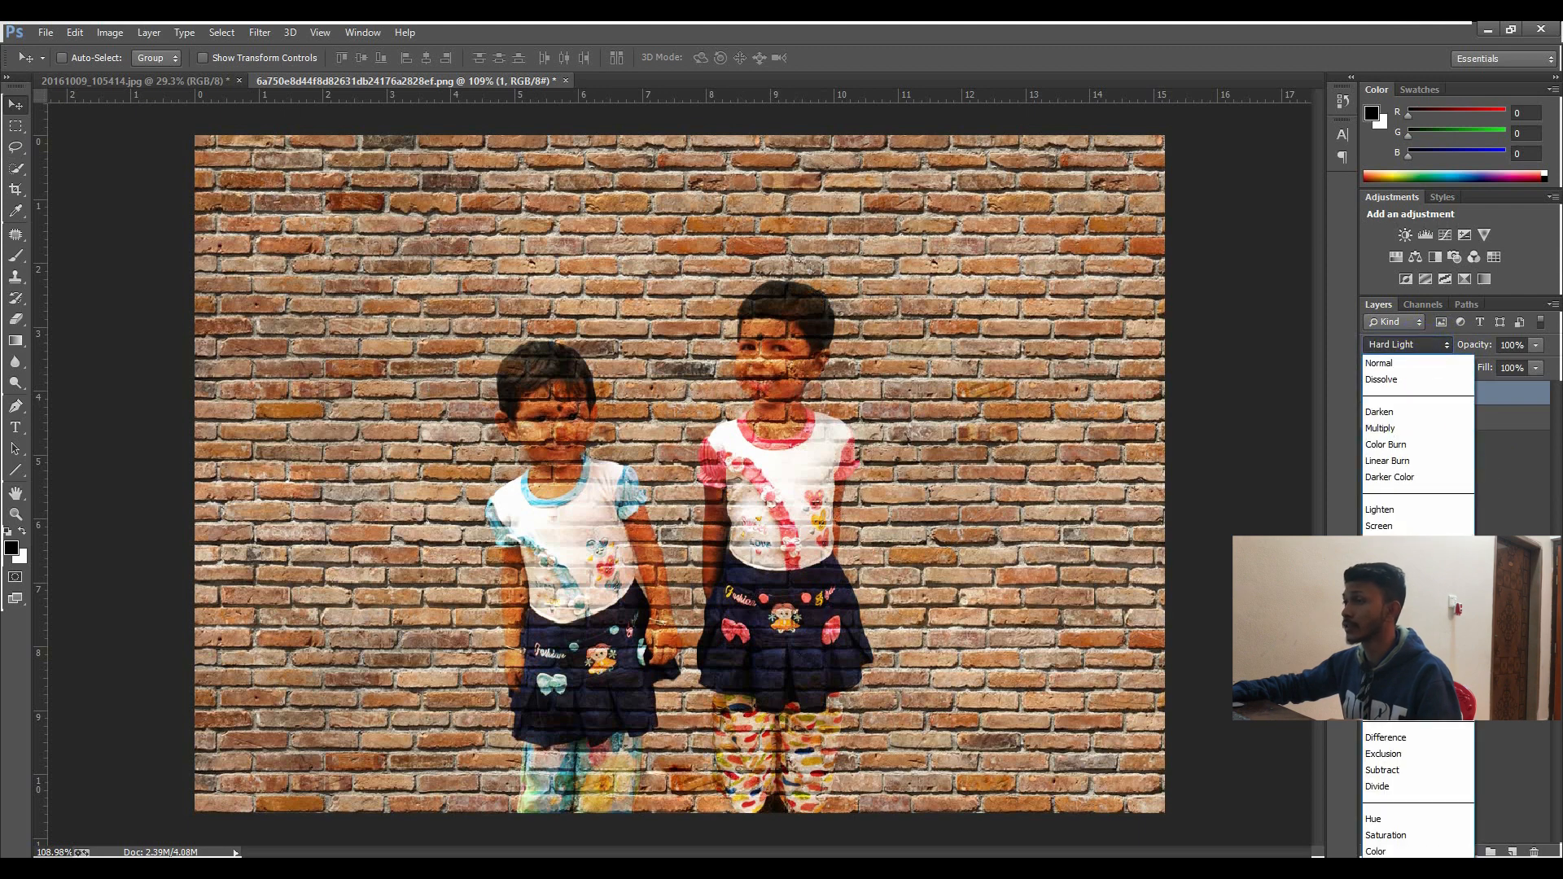
click(1398, 640)
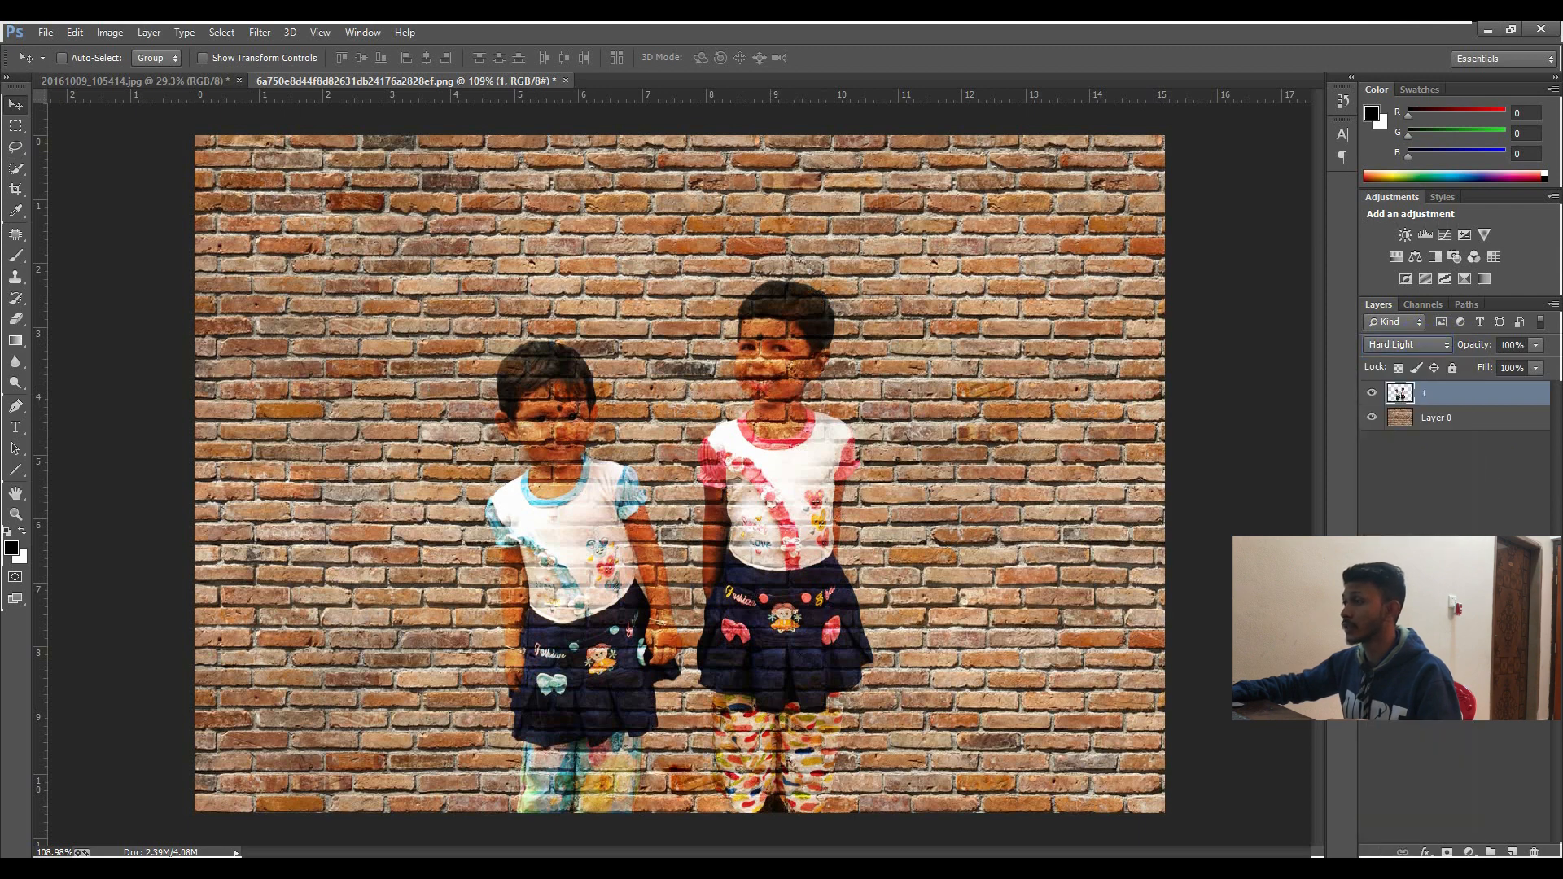
click(1441, 464)
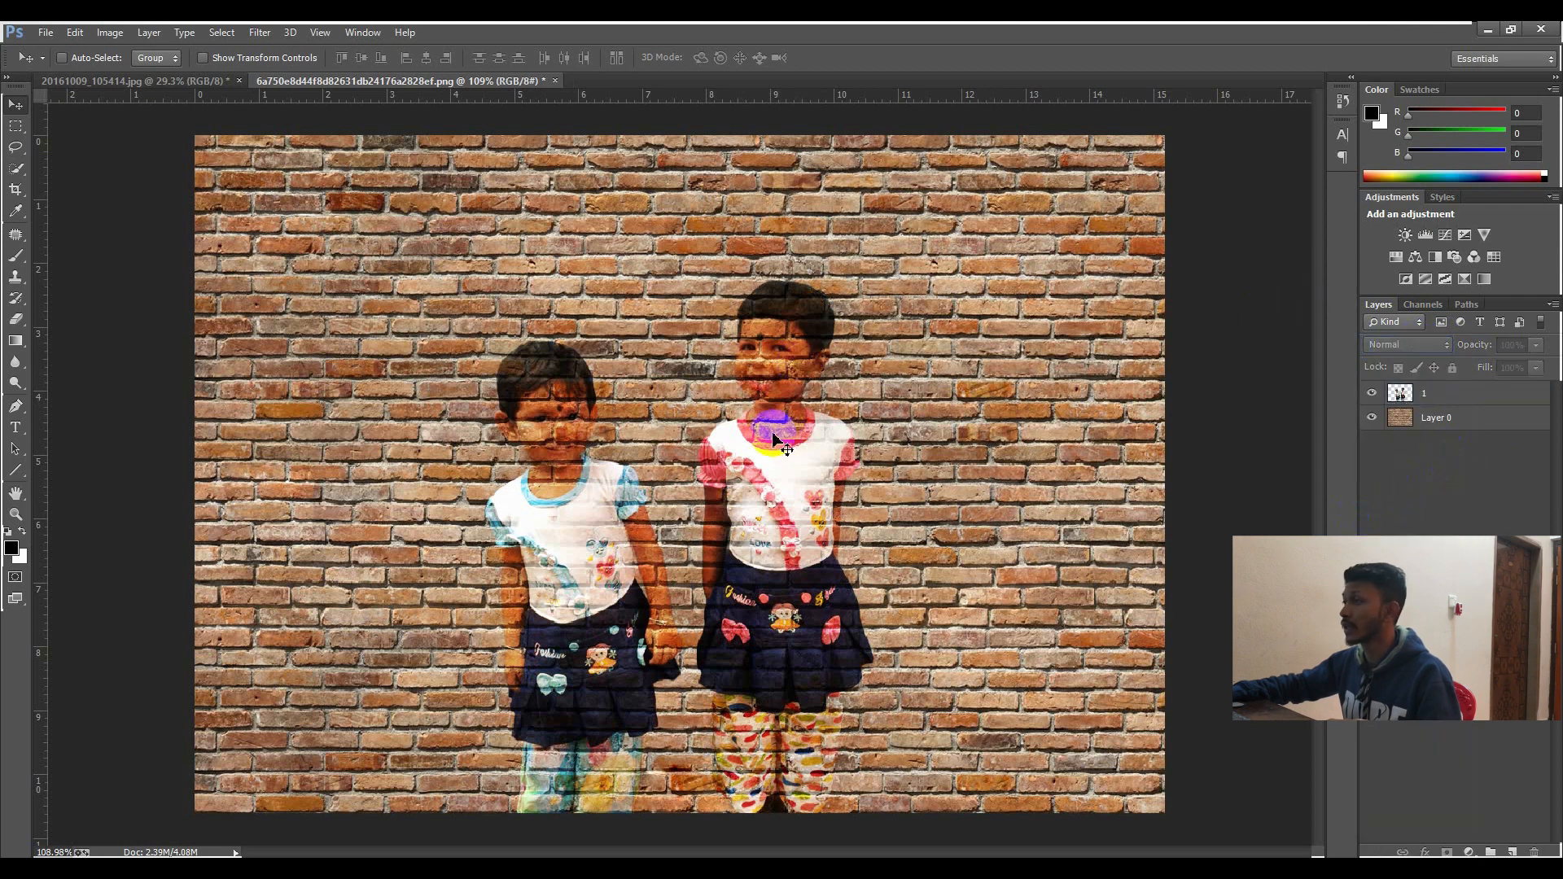
Step: Try brightening the brick wall's Layer 0 with the Camera Raw filter at exposure +1.00, and undo the filter
scroll(733, 436, down, 3)
scroll(659, 497, up, 2)
scroll(660, 495, up, 2)
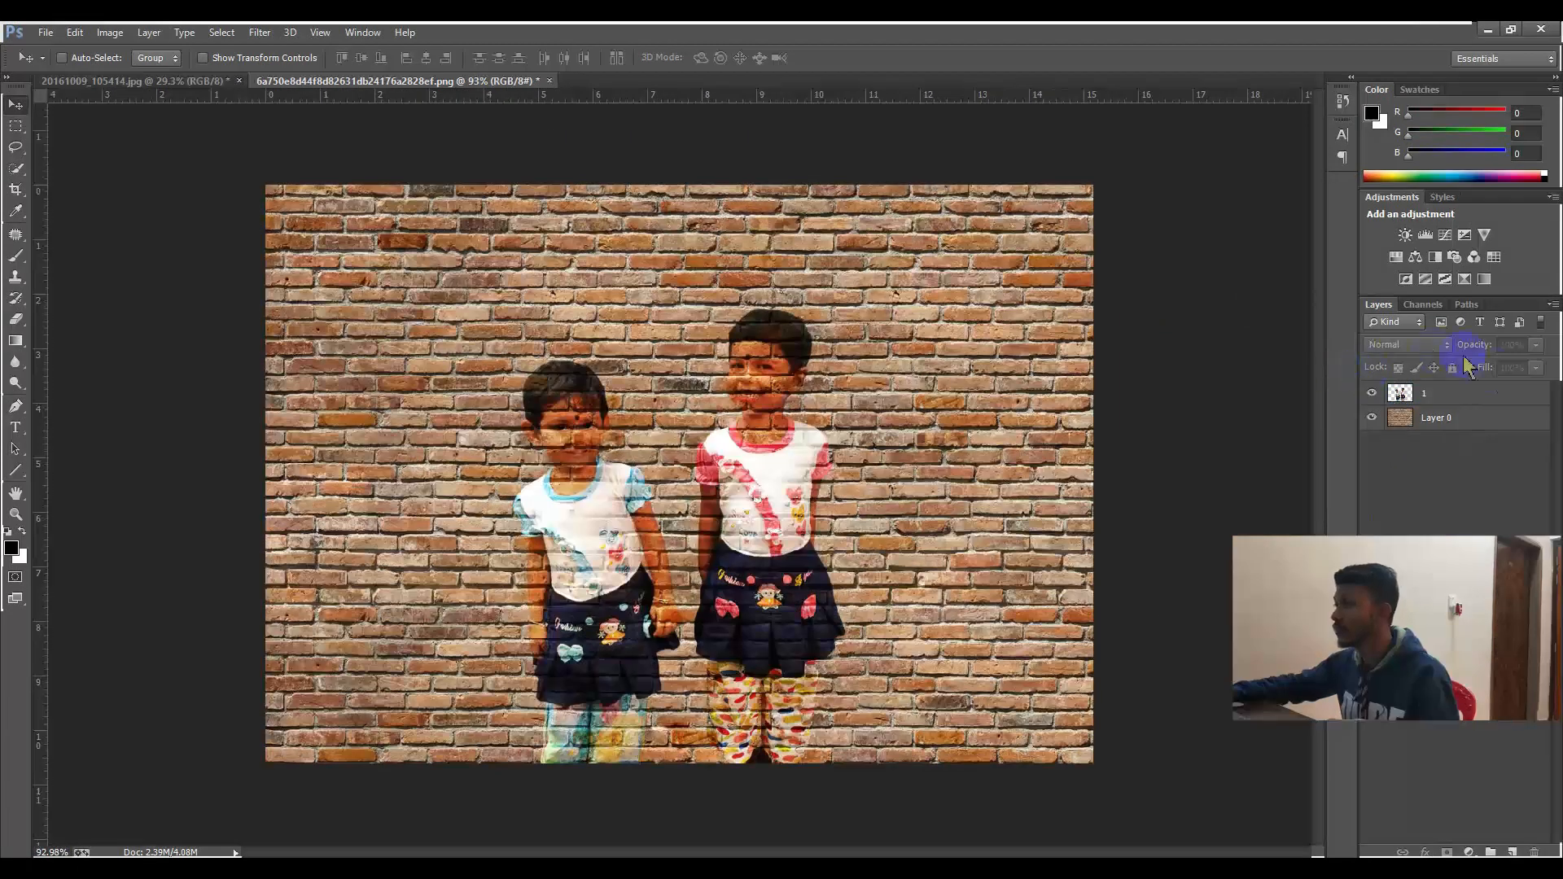
click(1454, 400)
click(1457, 418)
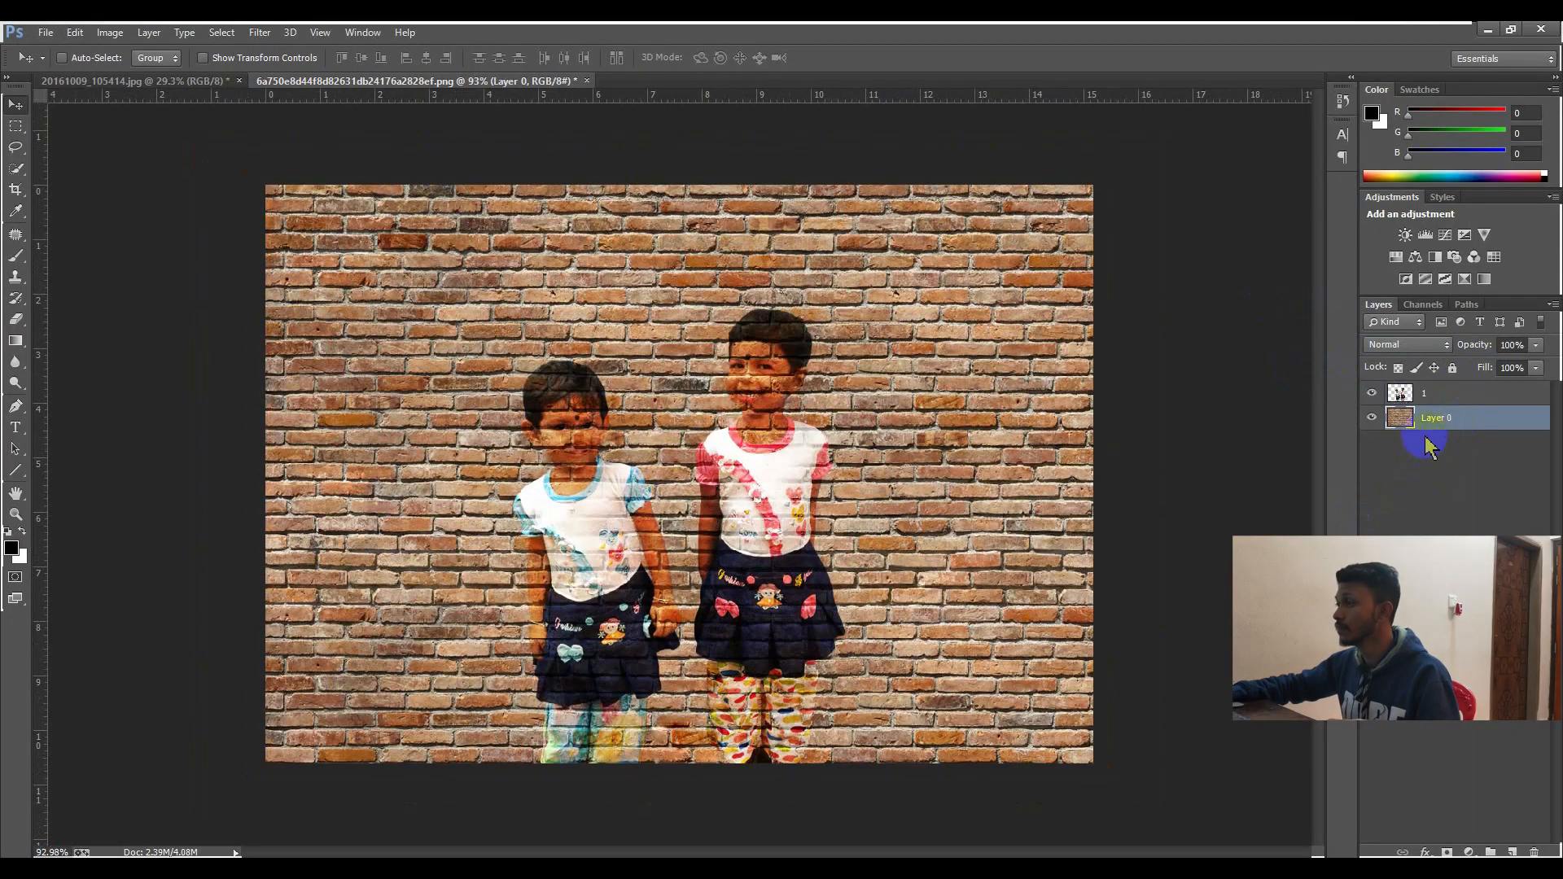
click(261, 32)
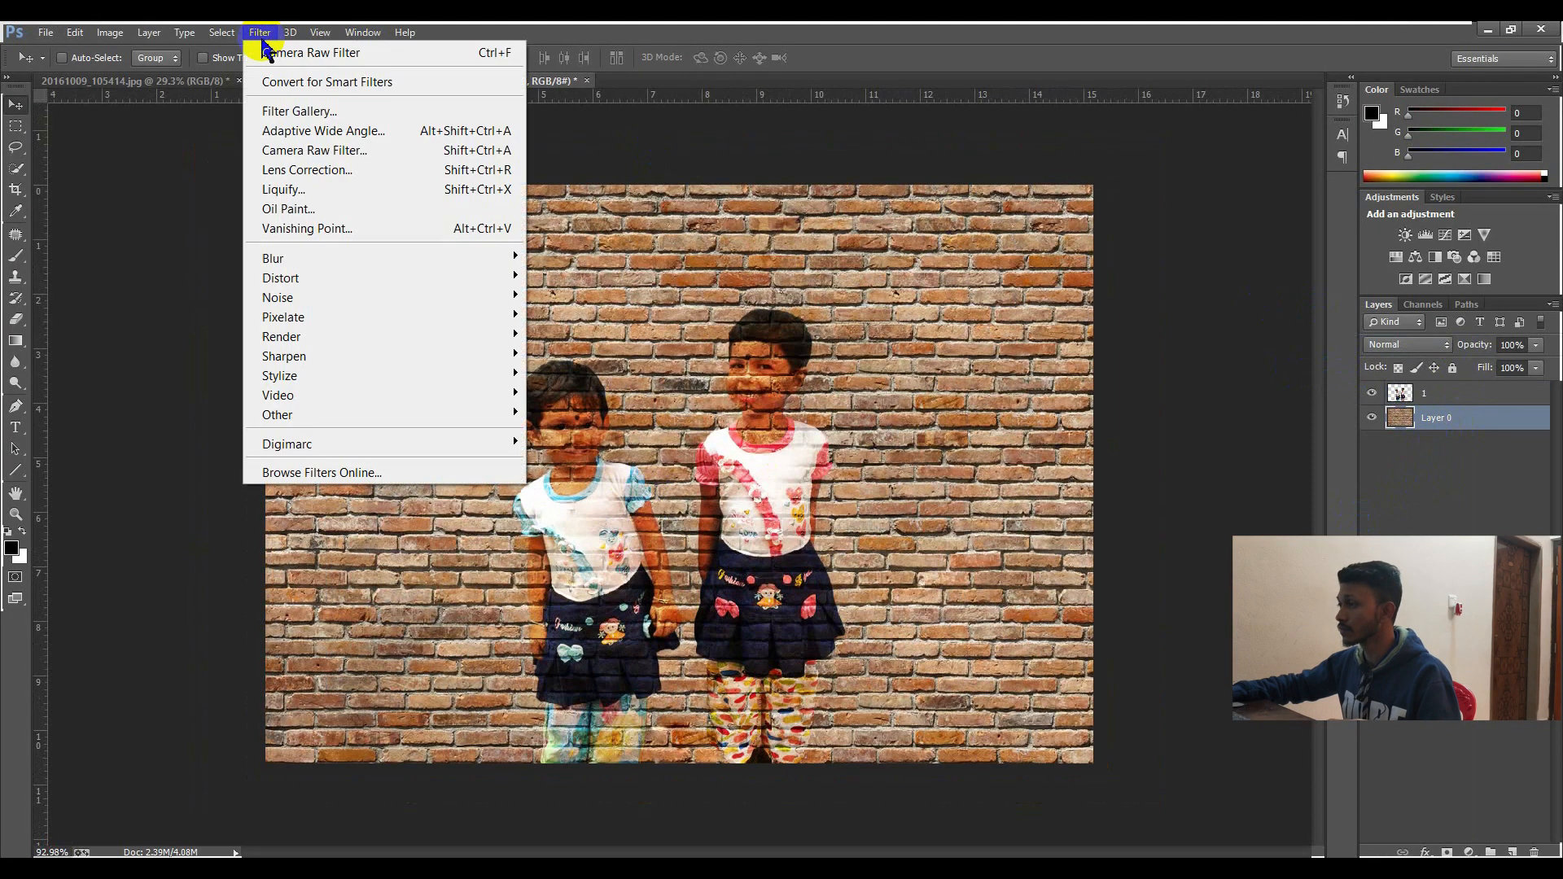
click(365, 155)
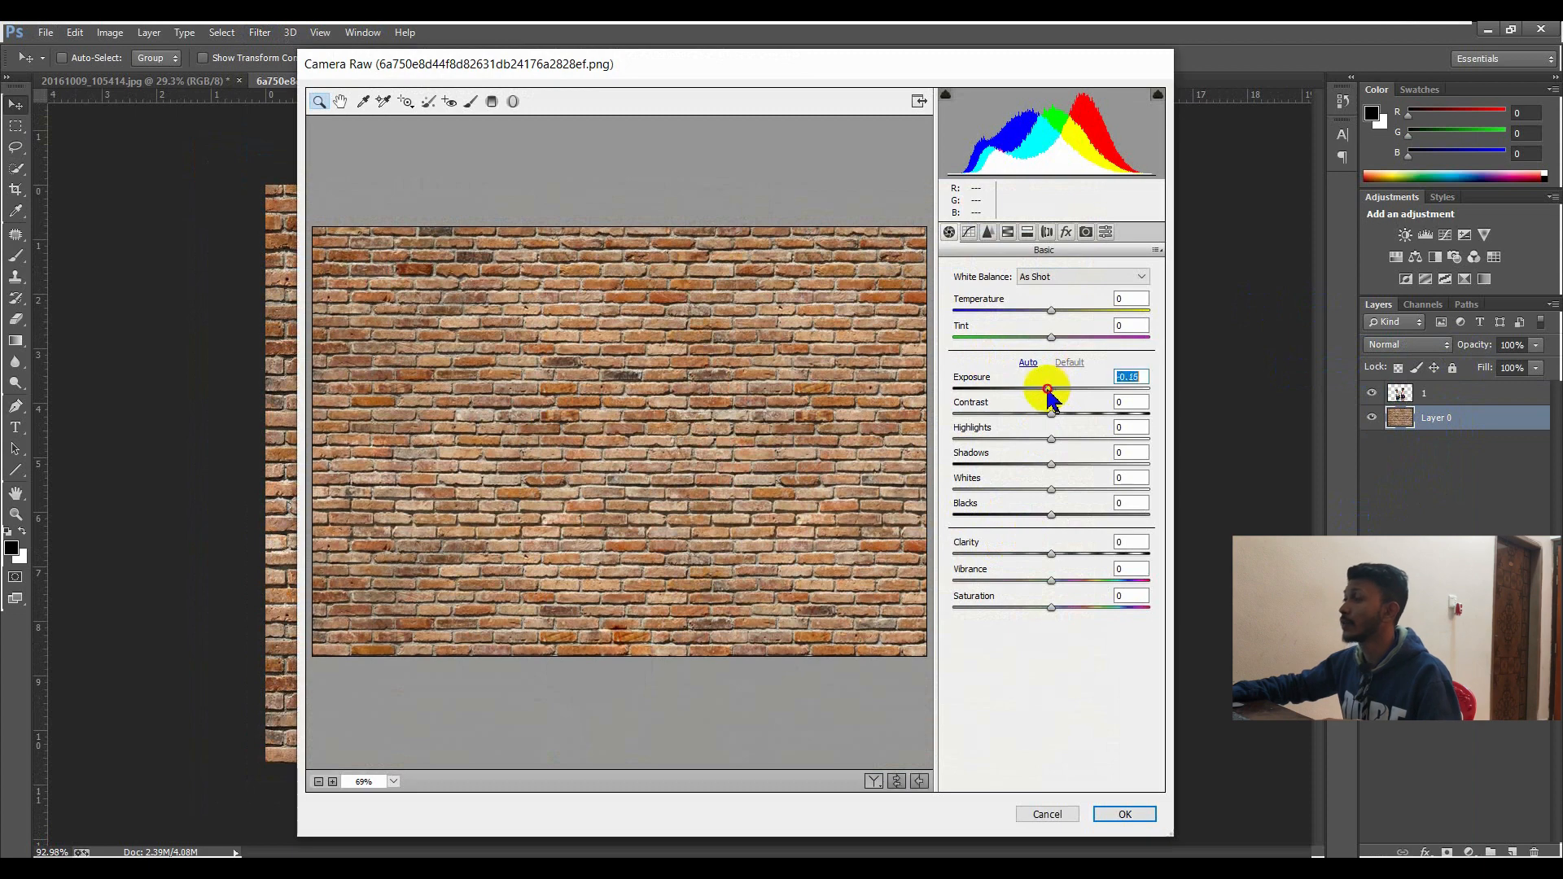
drag(1048, 390, 1071, 392)
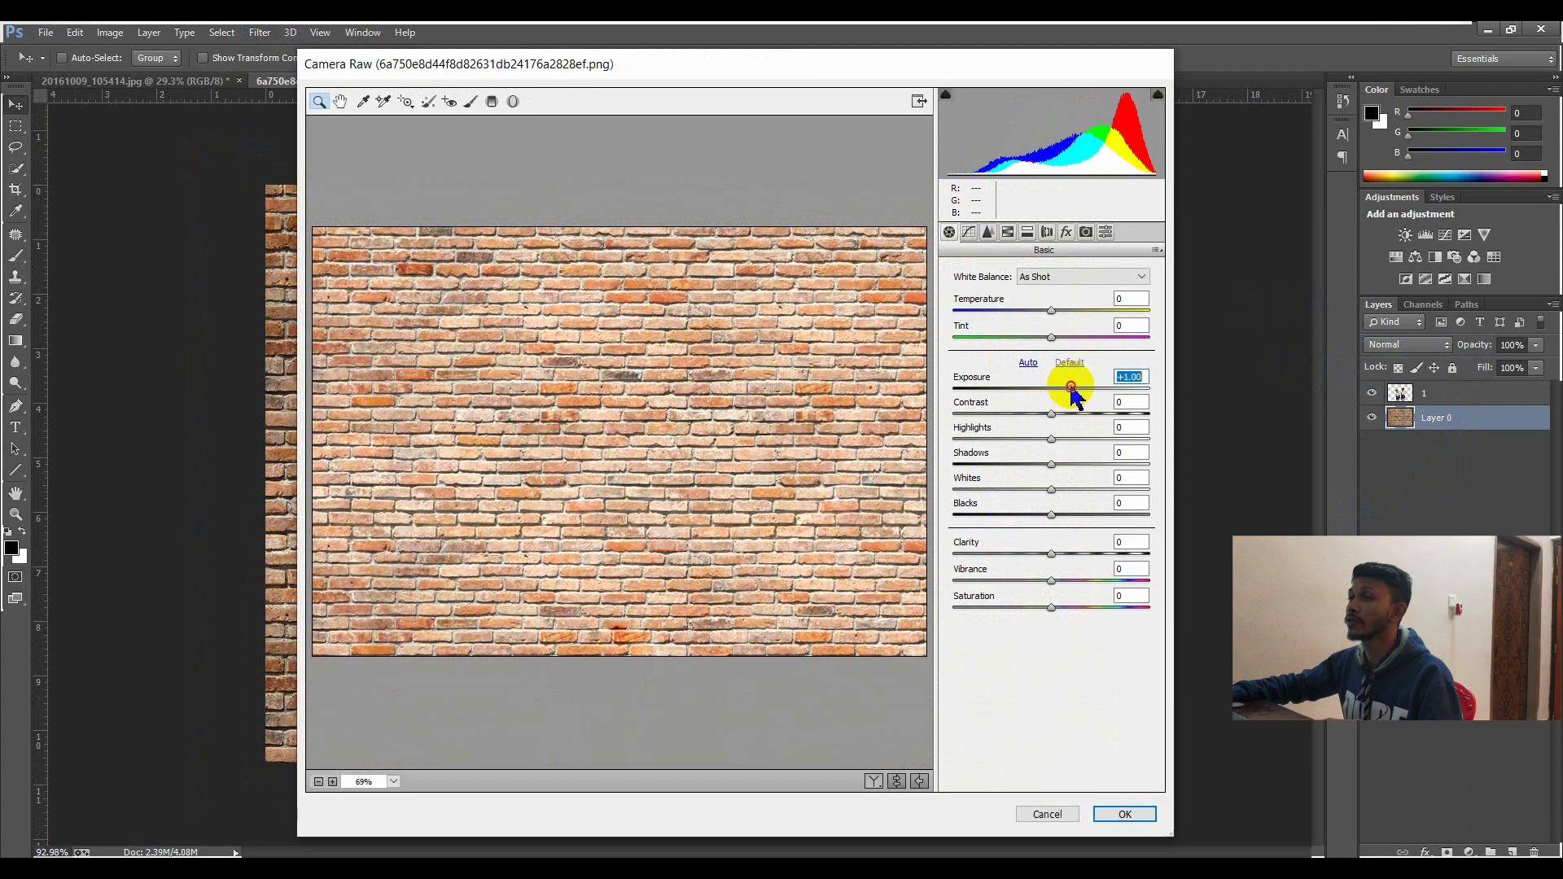
click(1127, 817)
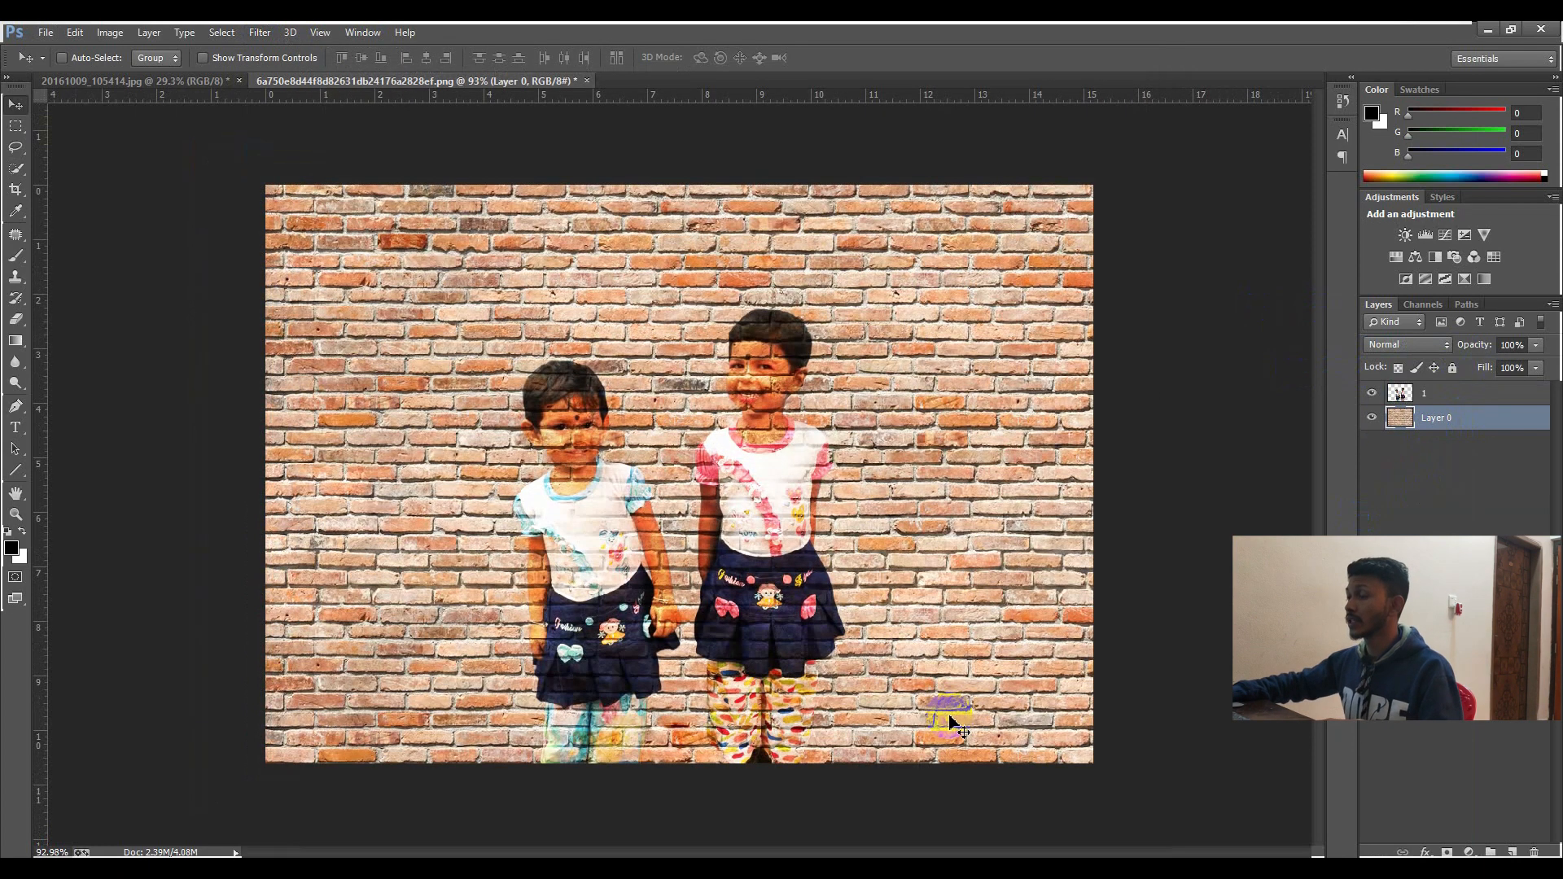
scroll(852, 462, down, 1)
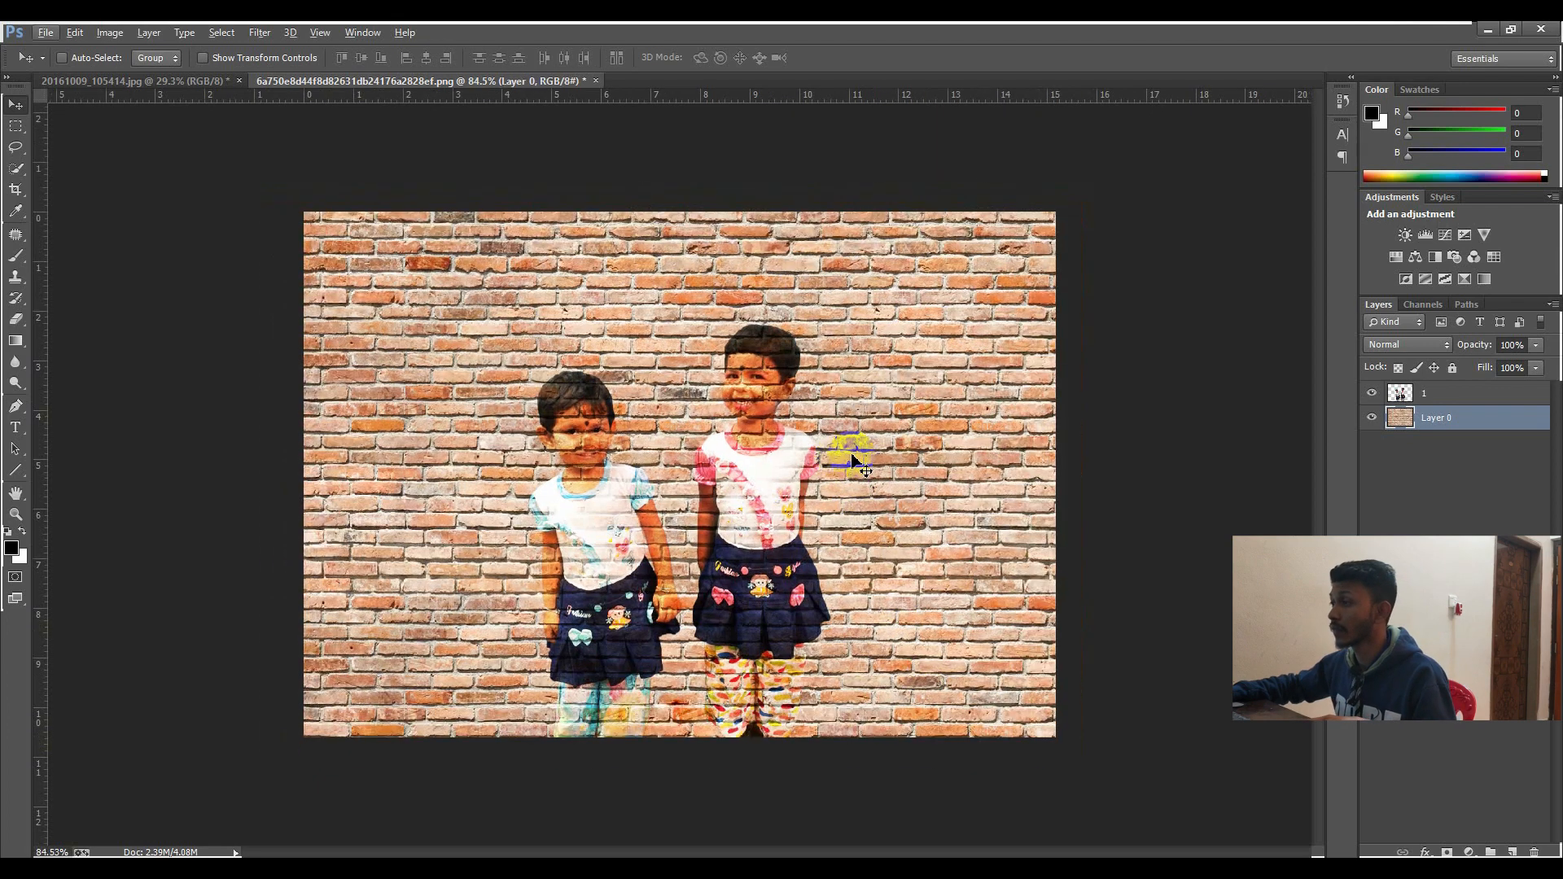
key(ctrl+z)
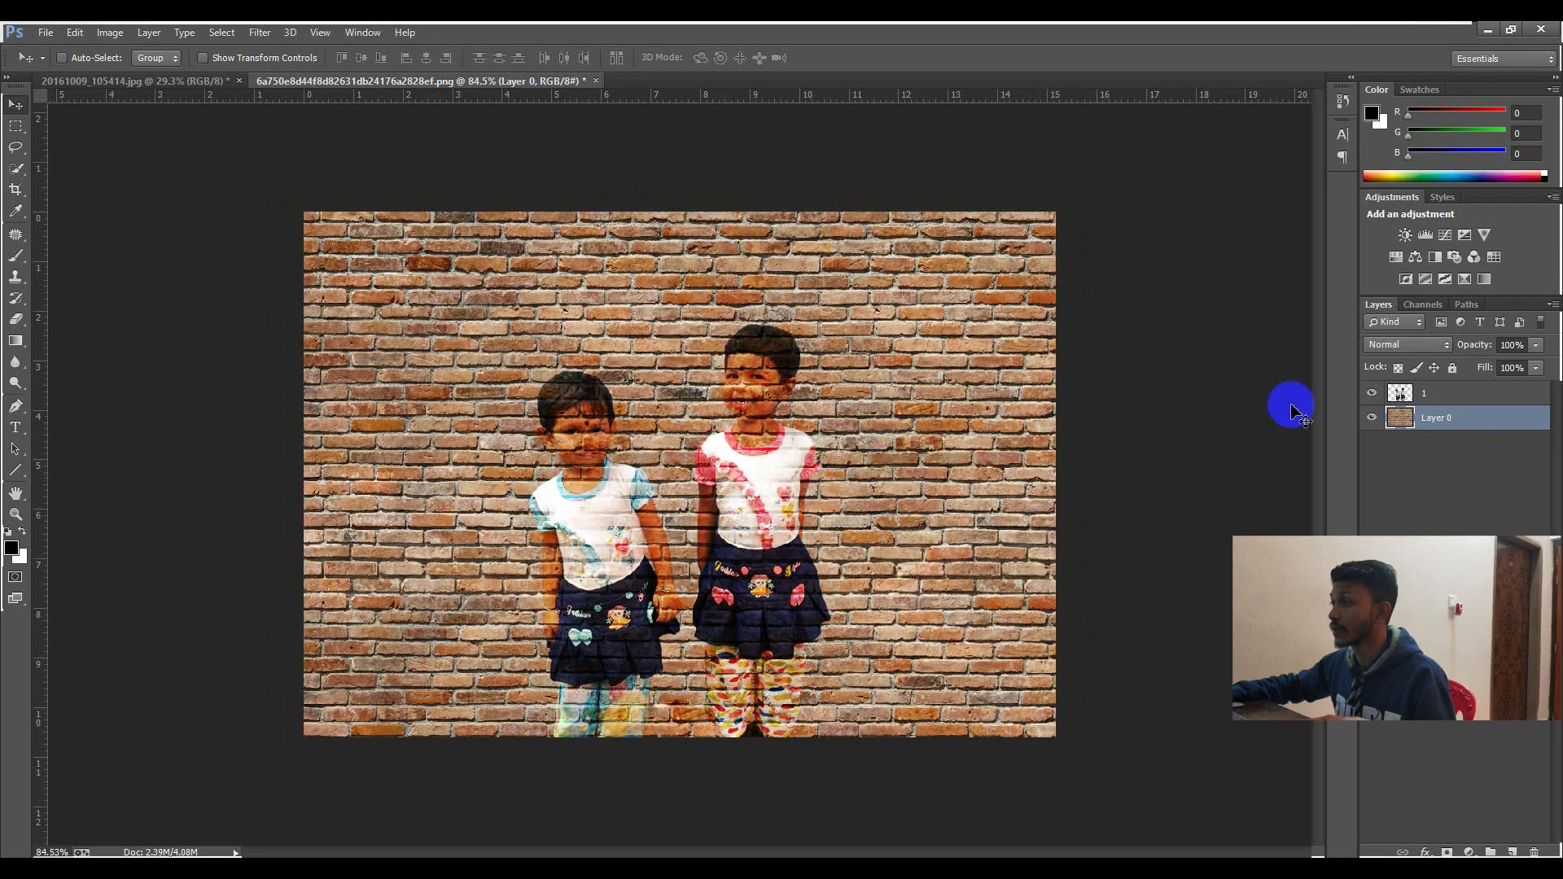
Step: Try Camera Raw on Layer 0 with clarity +100, blacks -7, whites +33, shadows +25 and reduced highlights, and undo the filter
click(262, 32)
click(329, 148)
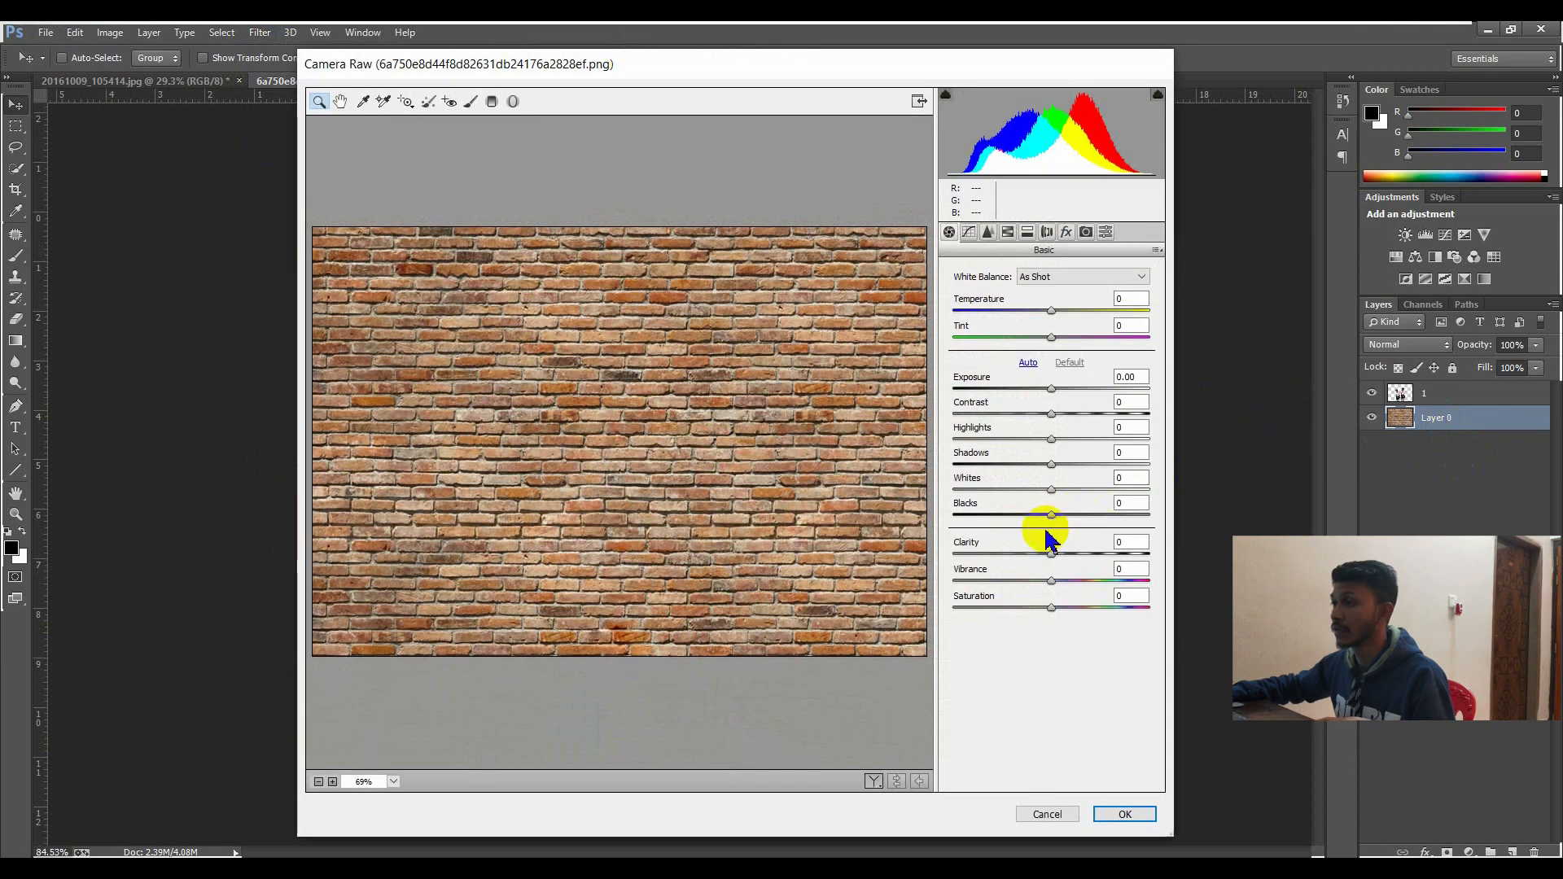
drag(1052, 555, 1167, 558)
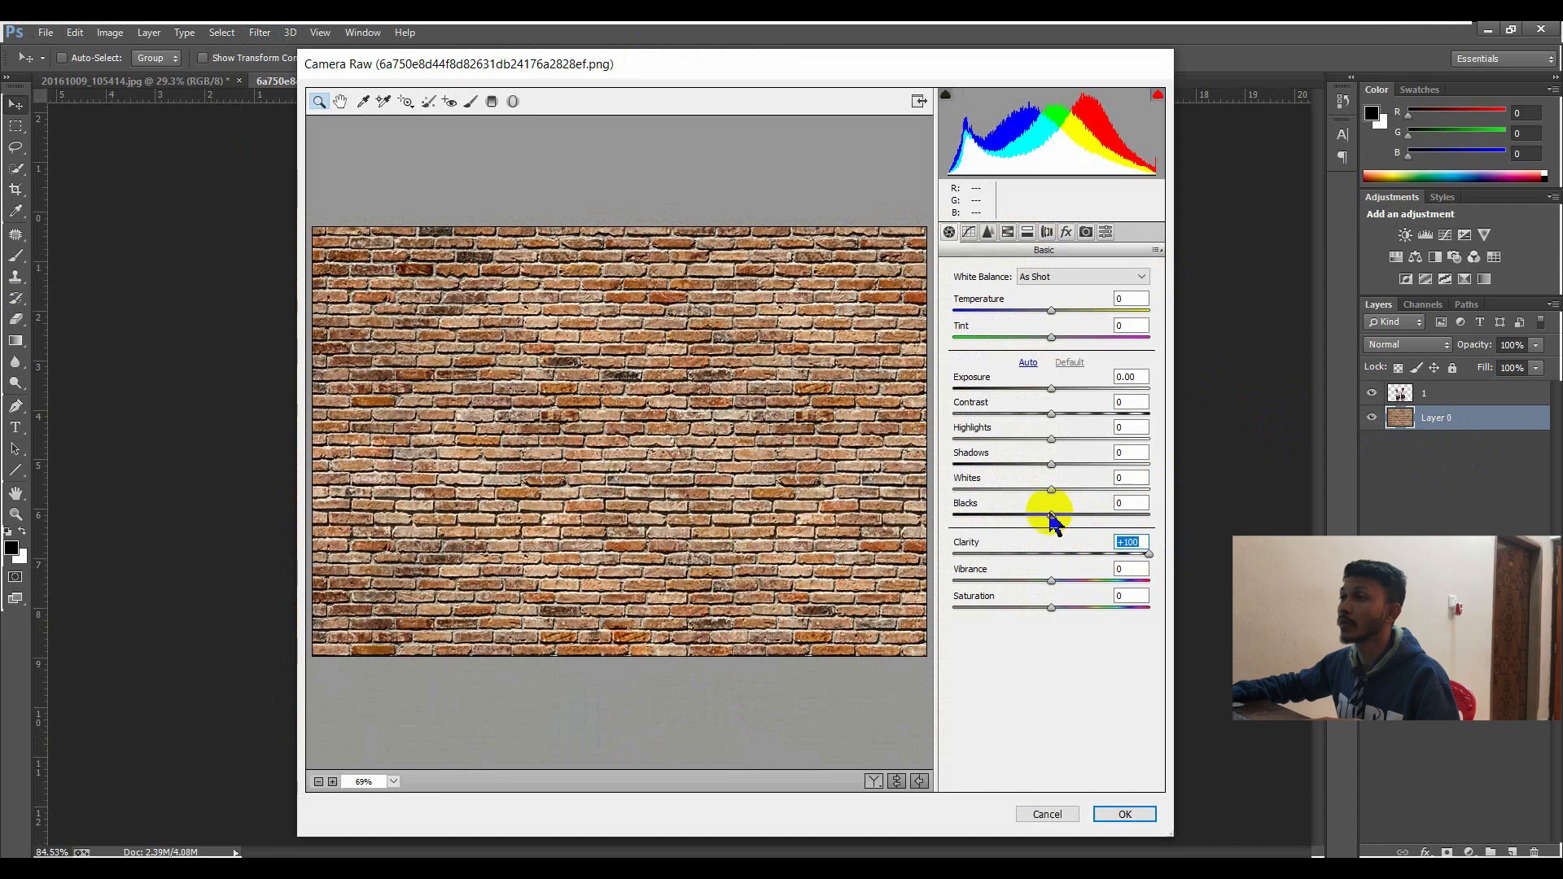
mouse_move(1048, 515)
mouse_down()
mouse_move(1002, 510)
mouse_move(1077, 521)
mouse_move(977, 513)
mouse_move(1107, 515)
mouse_move(1056, 513)
mouse_move(1056, 497)
mouse_move(1085, 495)
mouse_move(1064, 492)
mouse_move(1098, 491)
mouse_move(1078, 462)
mouse_move(1069, 492)
mouse_up()
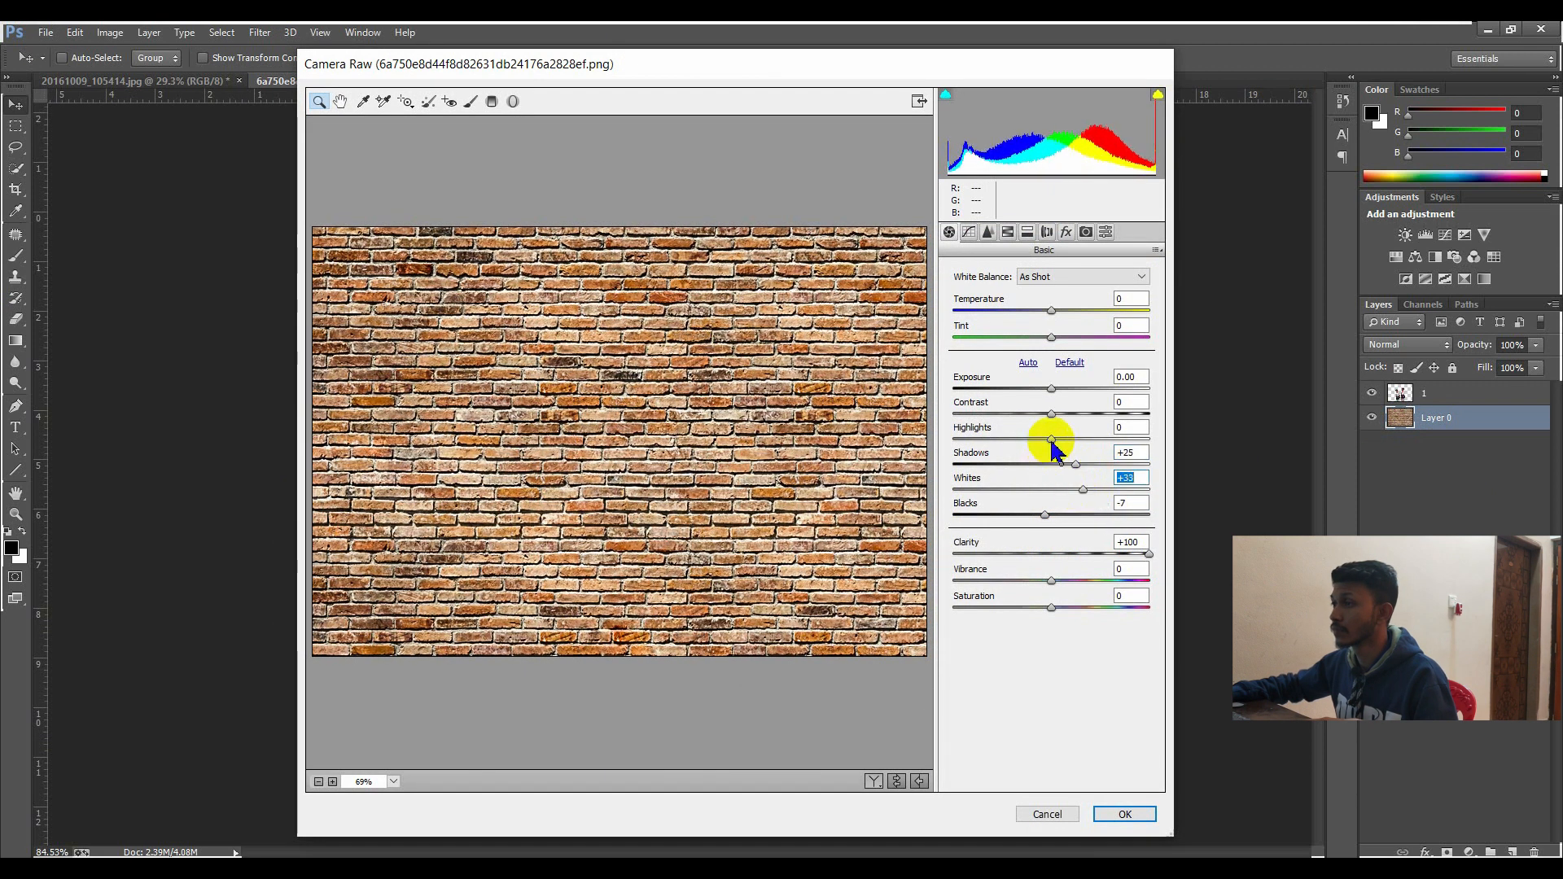
mouse_move(1051, 439)
mouse_down()
mouse_move(994, 433)
mouse_move(1122, 447)
mouse_move(1027, 439)
mouse_up()
click(1111, 810)
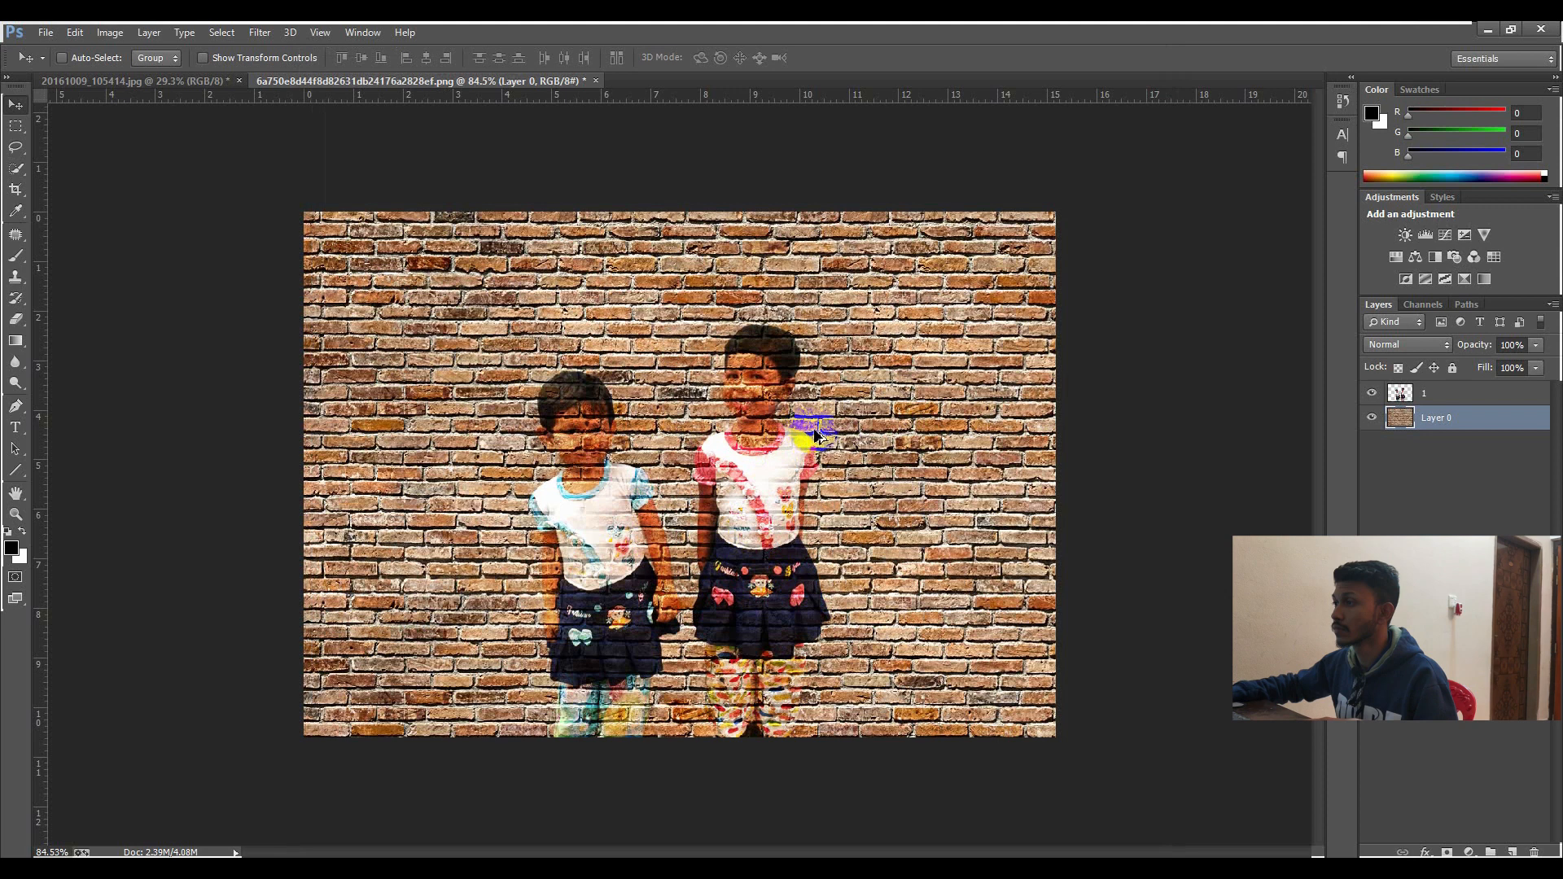
key(ctrl+z)
Step: Adjust the lights and highlights of the brick wall's Layer 0 with Camera Raw's parametric tone curve and apply the filter
click(1417, 423)
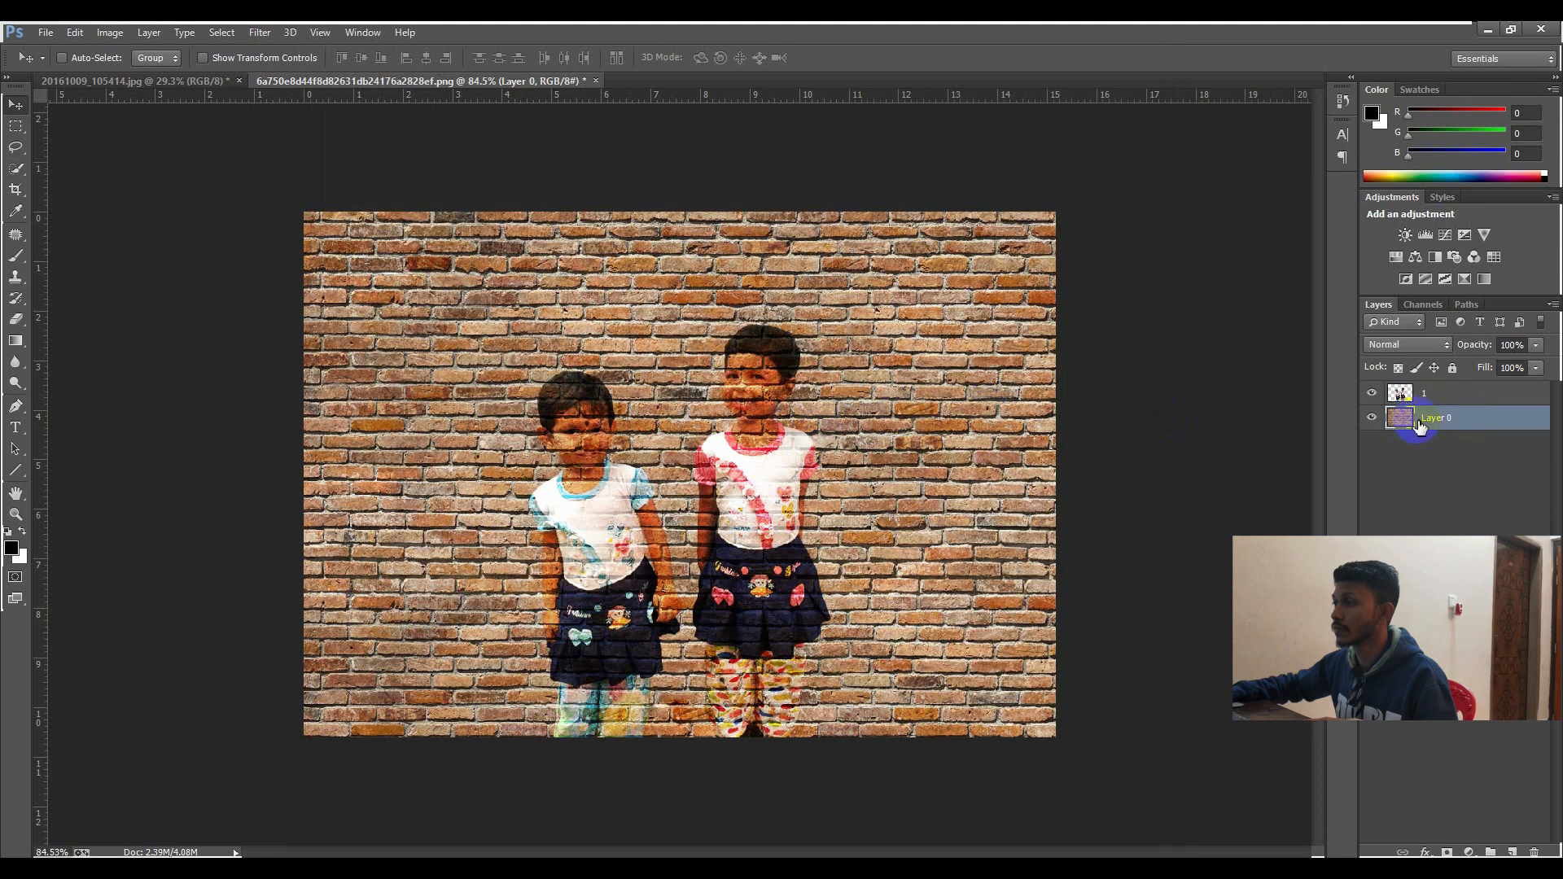
click(260, 32)
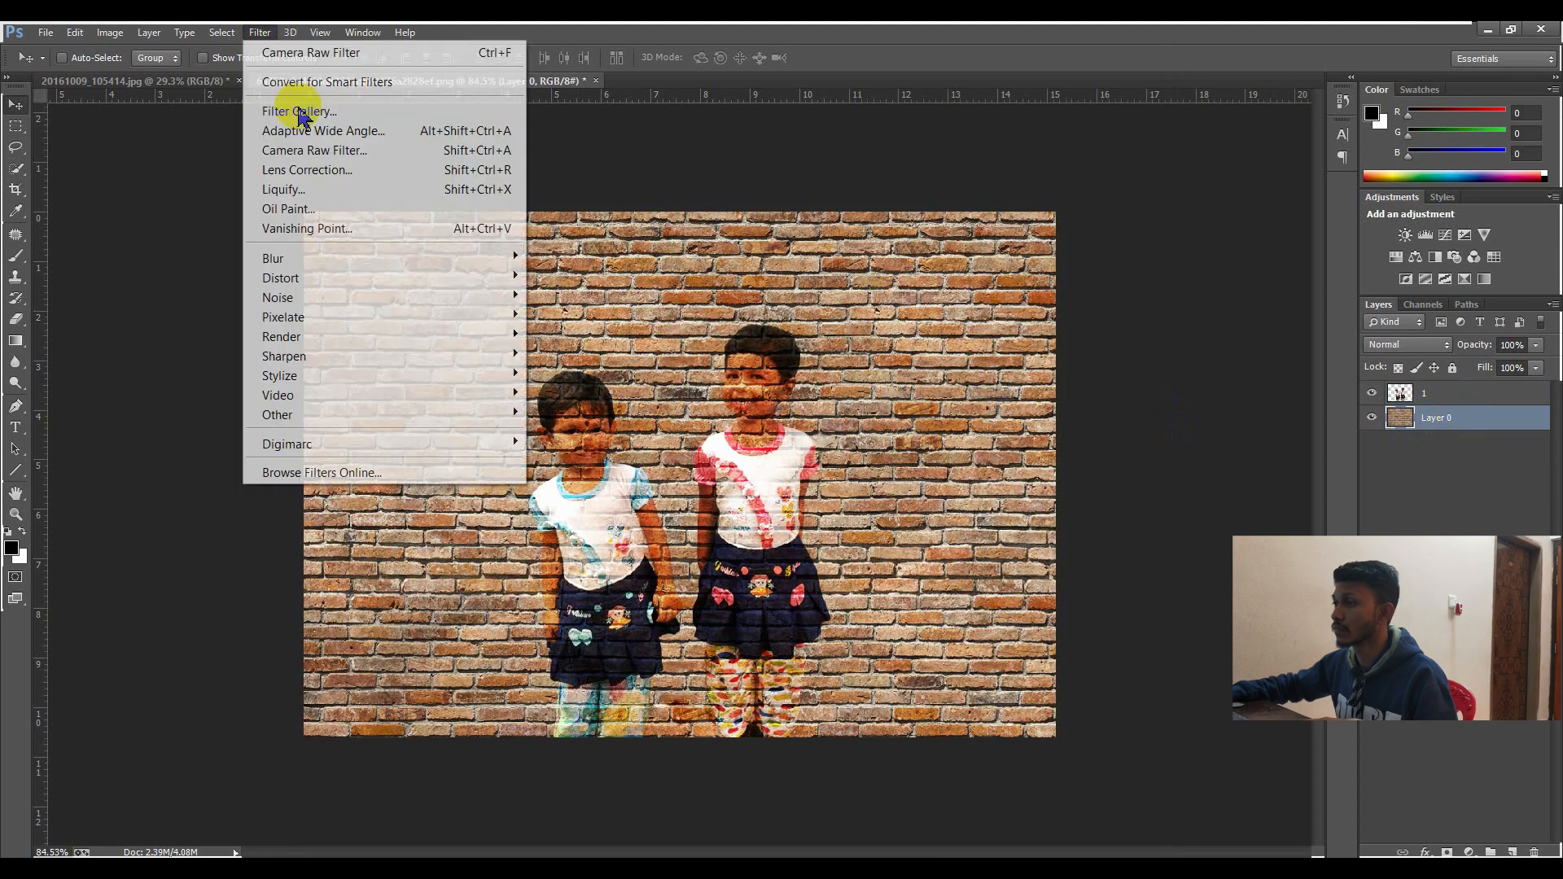
click(336, 152)
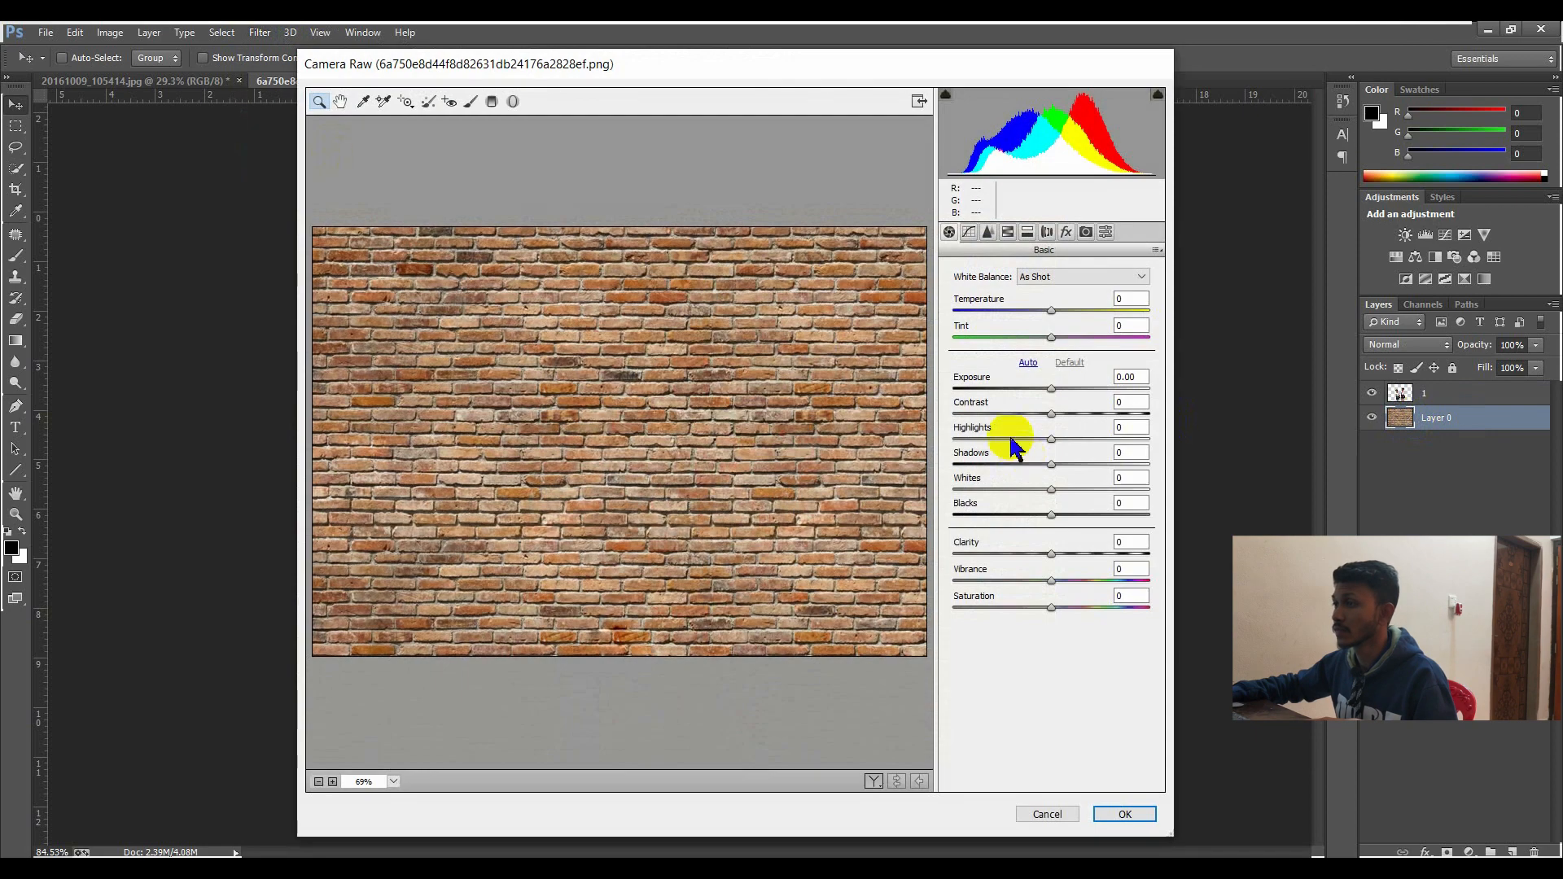
click(968, 232)
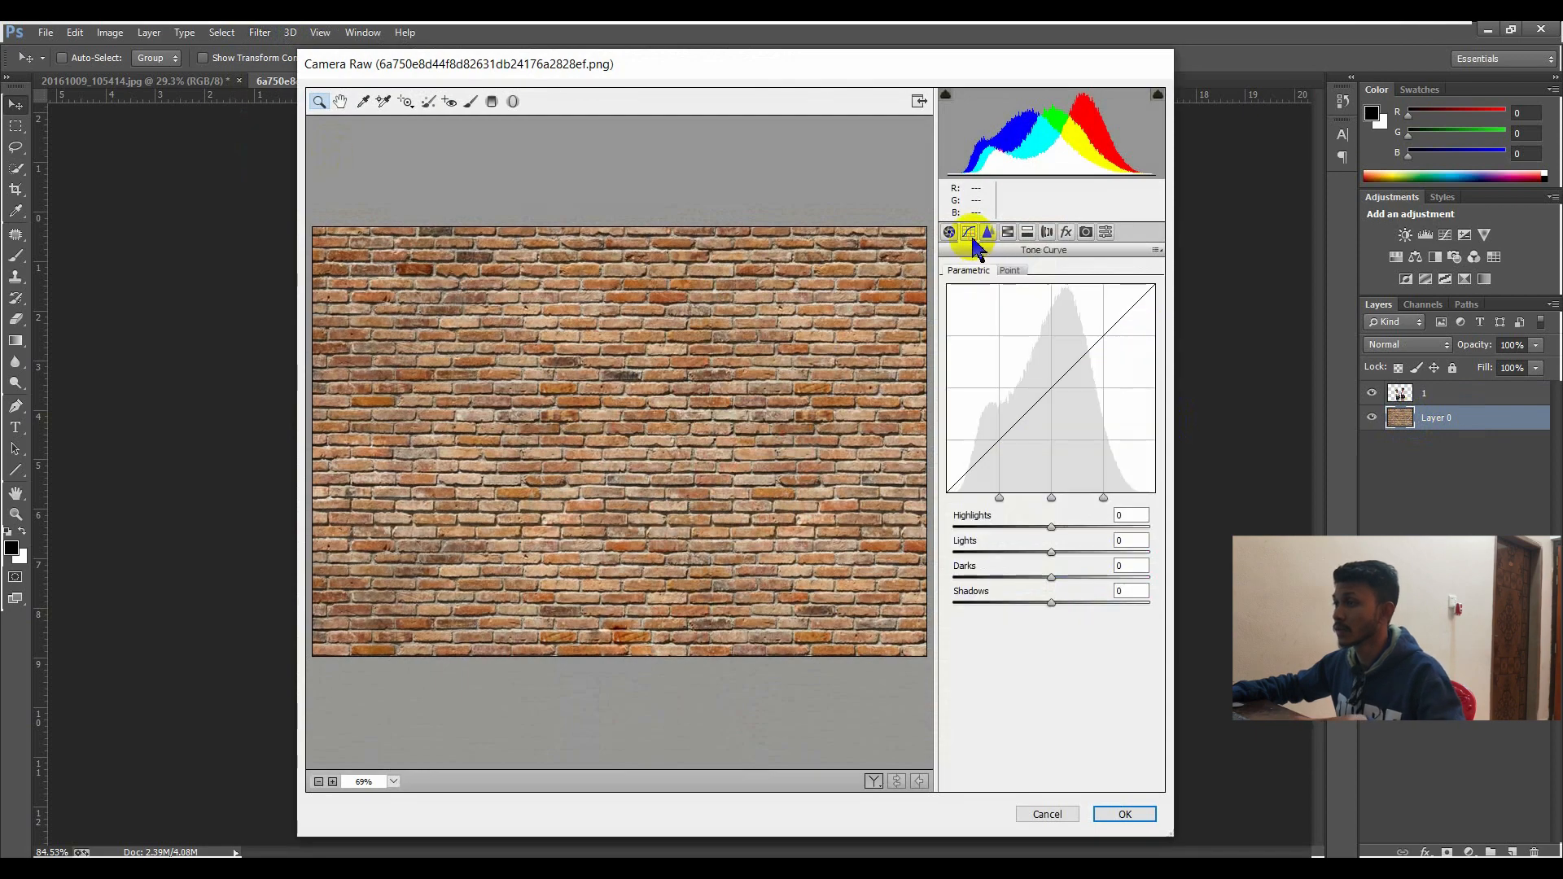
drag(1054, 556, 1072, 529)
click(1108, 813)
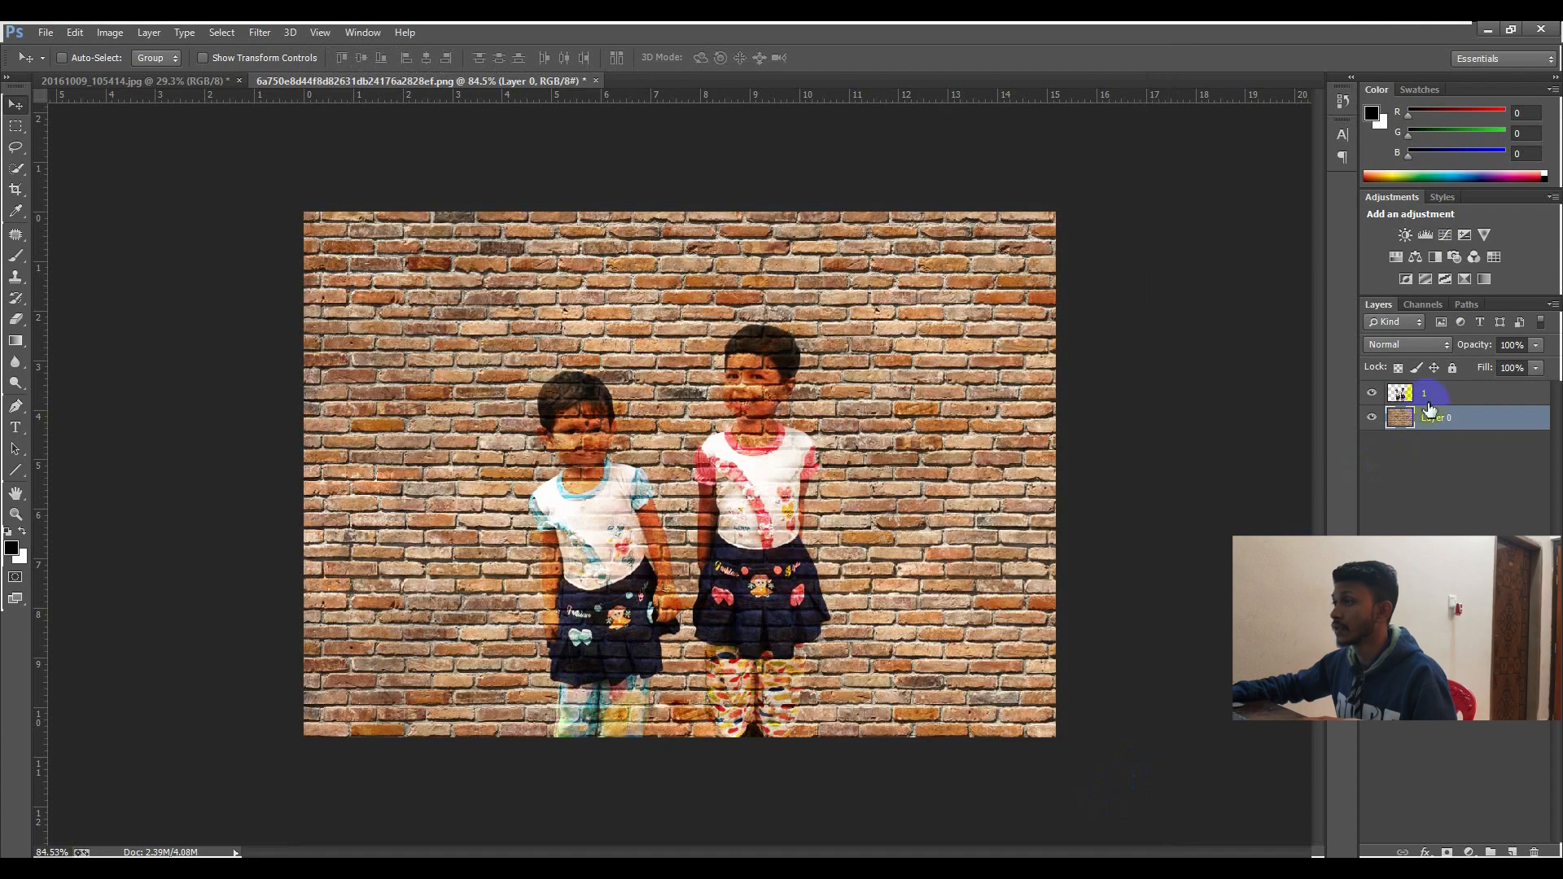
Step: Select layer 1 and examine at several zoom levels how the girls blend into the brick texture
click(1431, 400)
scroll(757, 401, down, 2)
scroll(715, 408, up, 4)
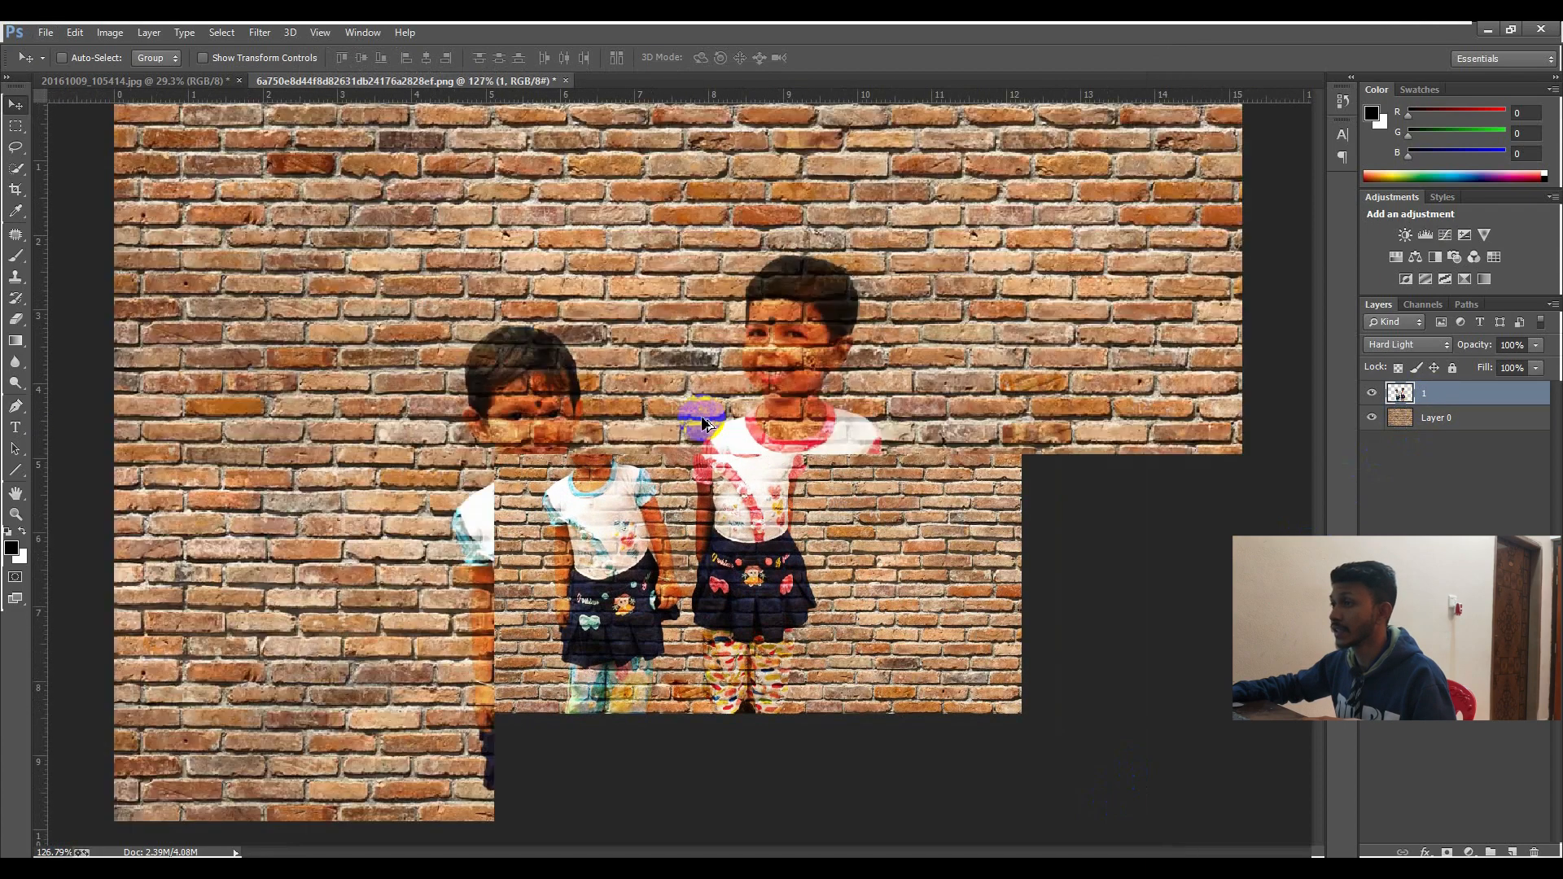
scroll(701, 424, down, 4)
scroll(554, 429, up, 3)
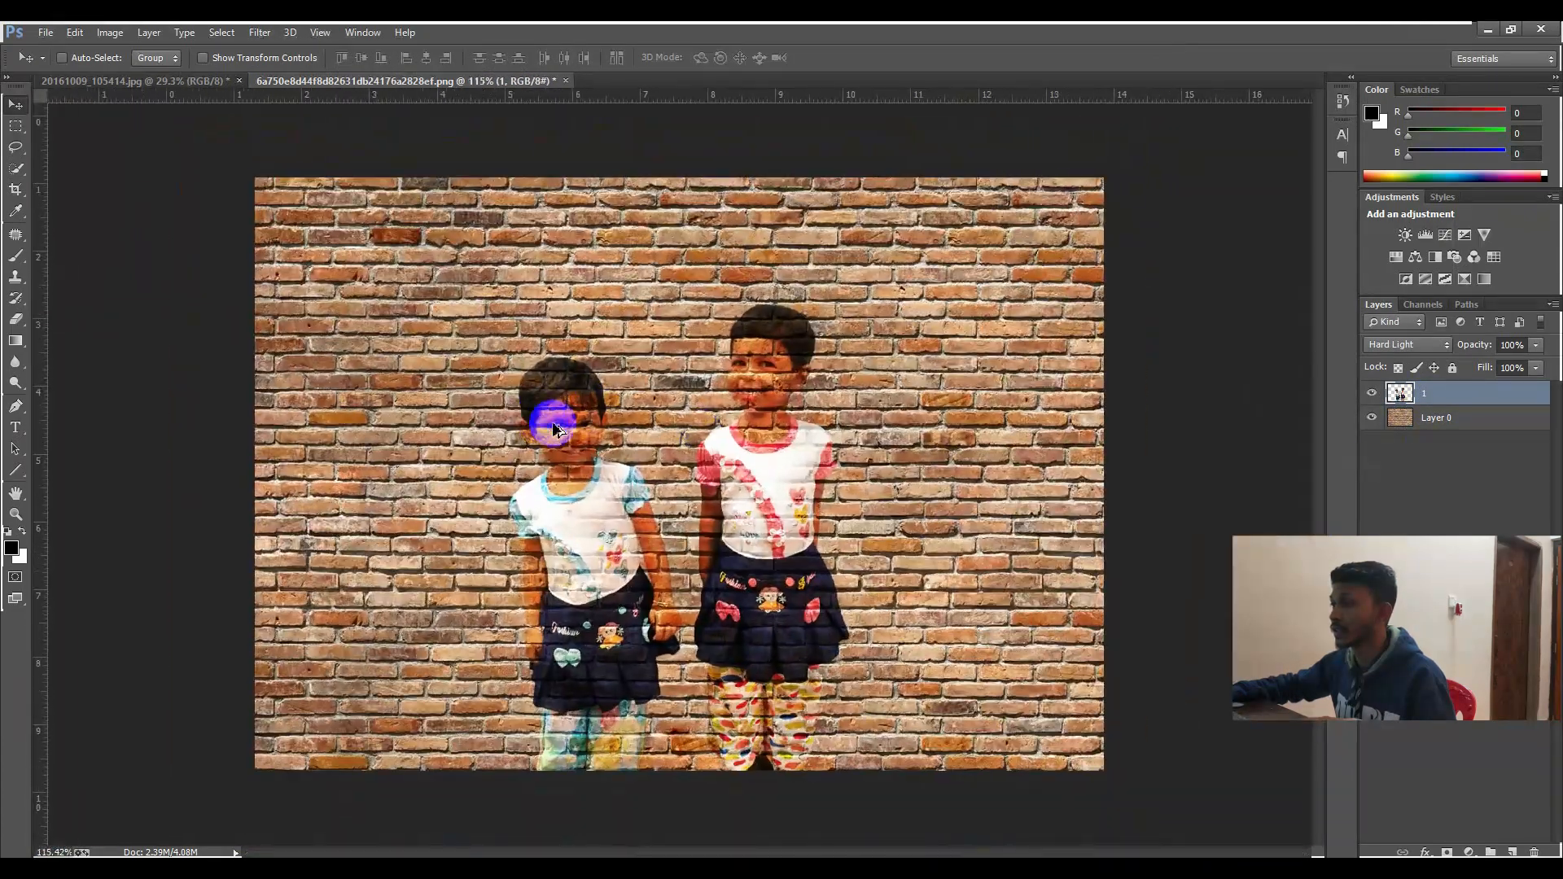
scroll(553, 429, up, 1)
scroll(553, 429, down, 4)
scroll(1069, 501, up, 3)
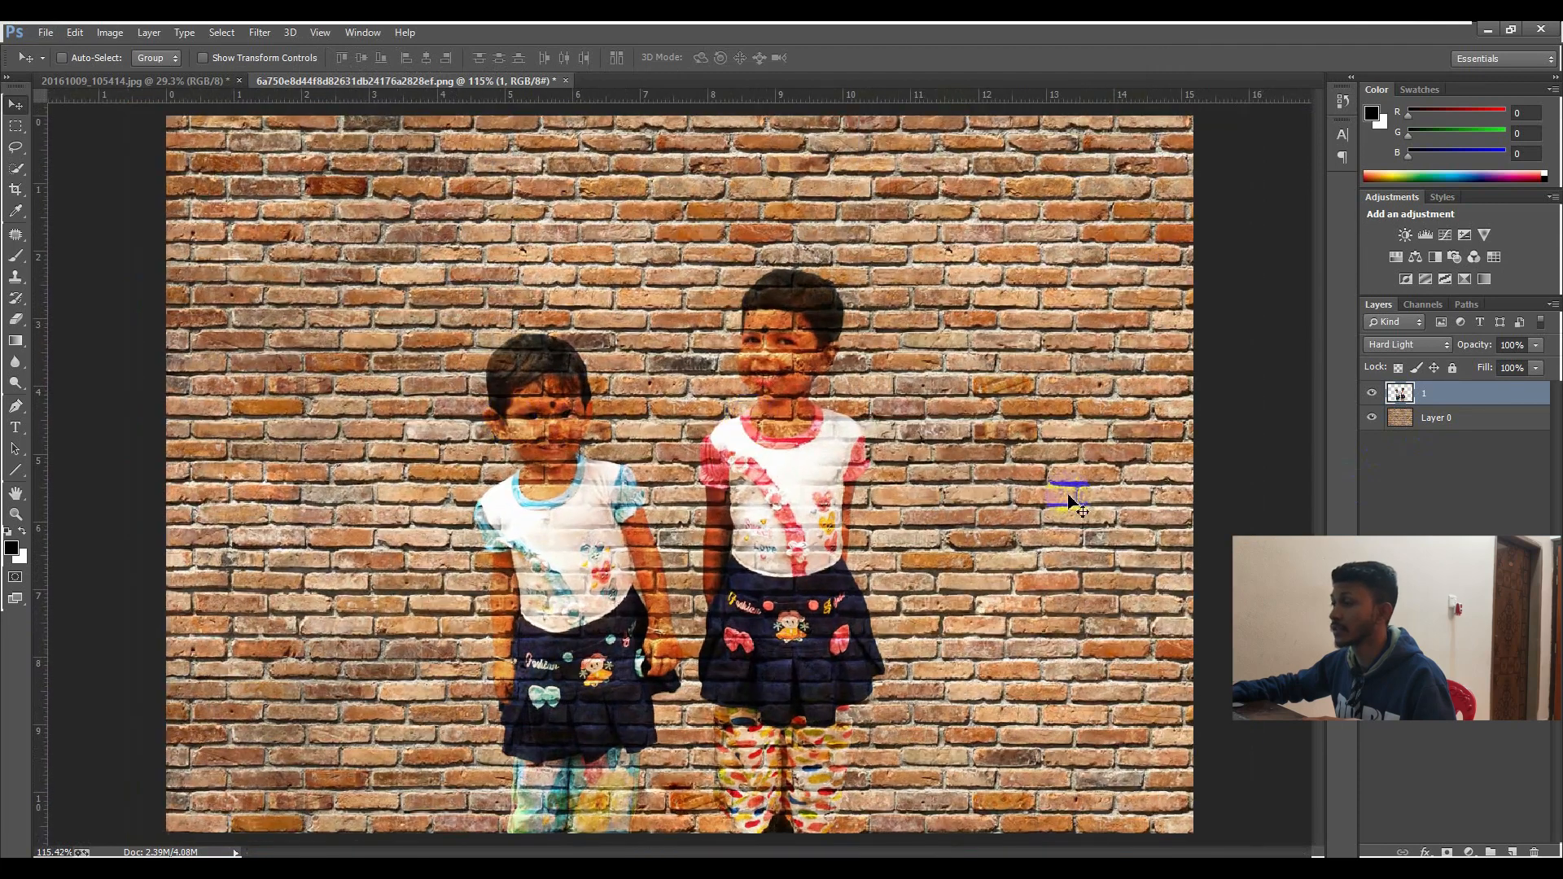
click(1457, 495)
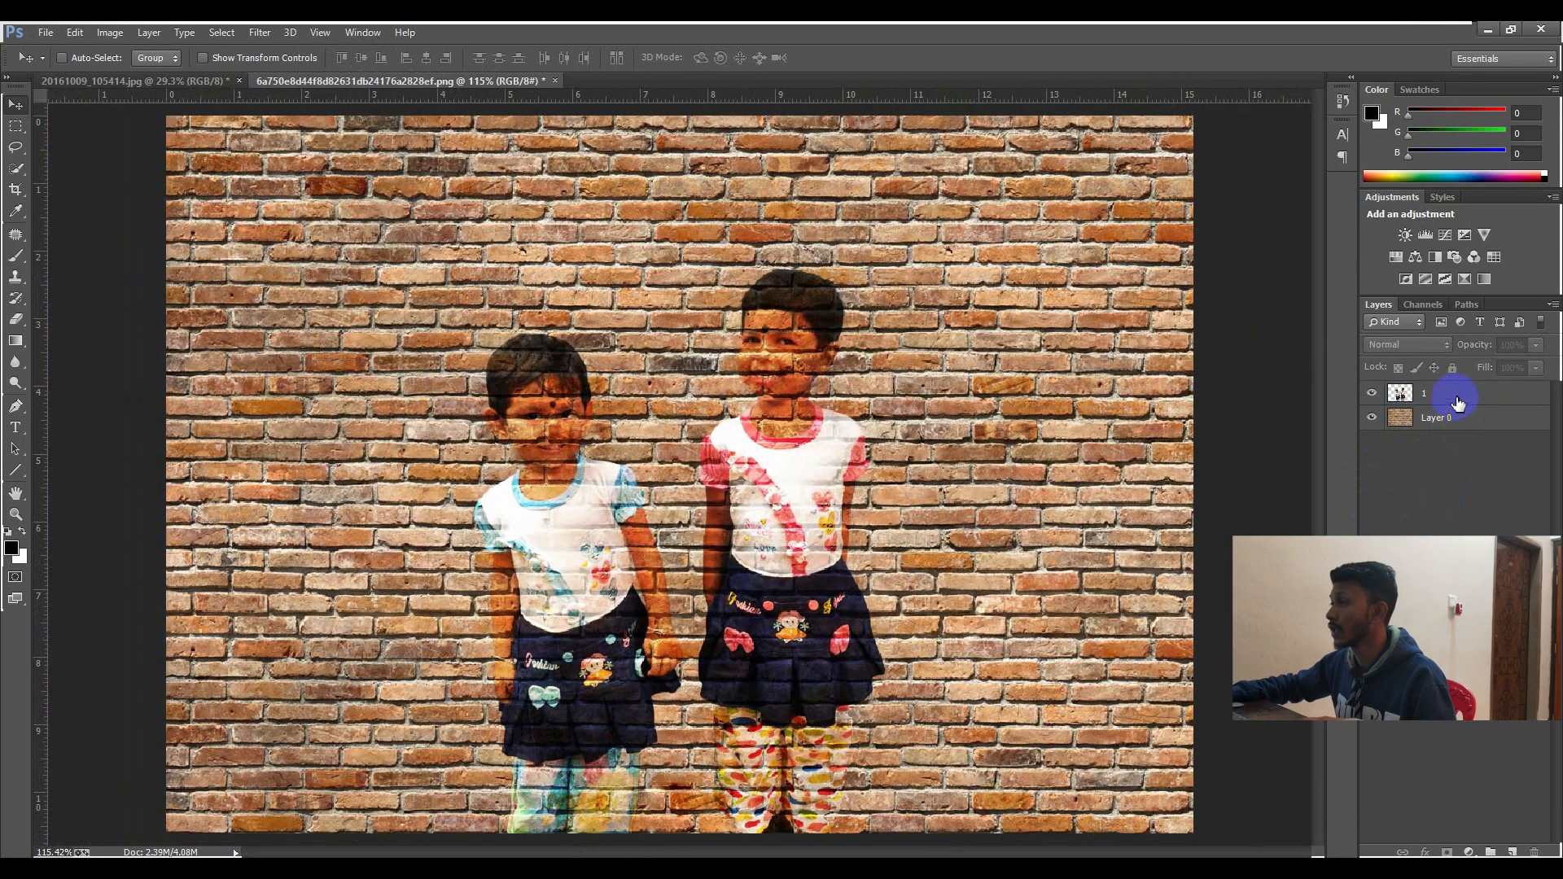
click(1441, 420)
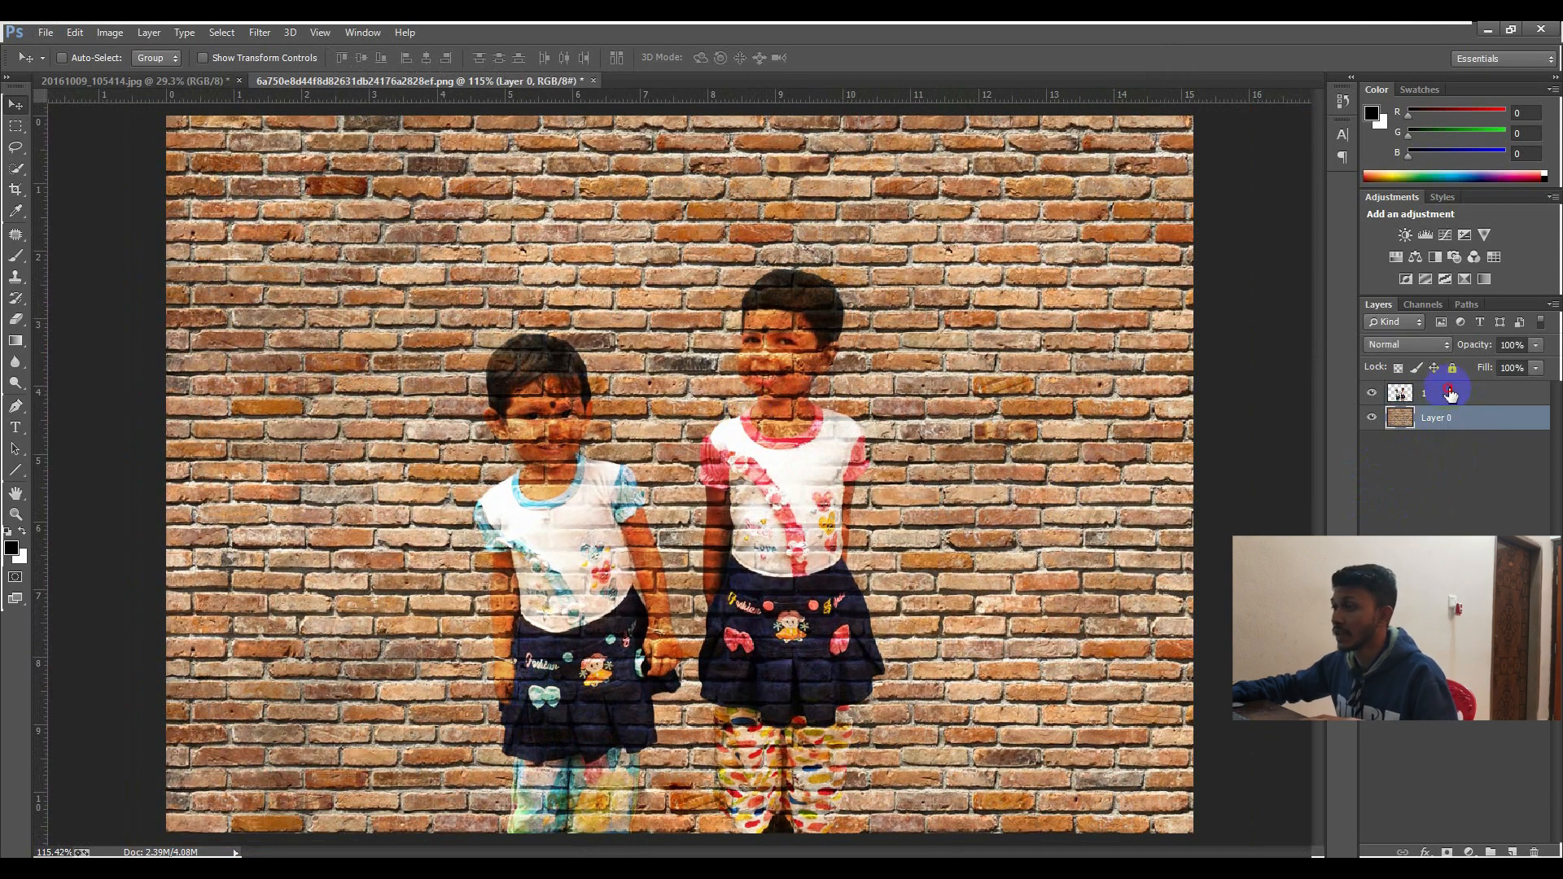
click(1448, 394)
click(1438, 422)
click(1443, 394)
click(1443, 429)
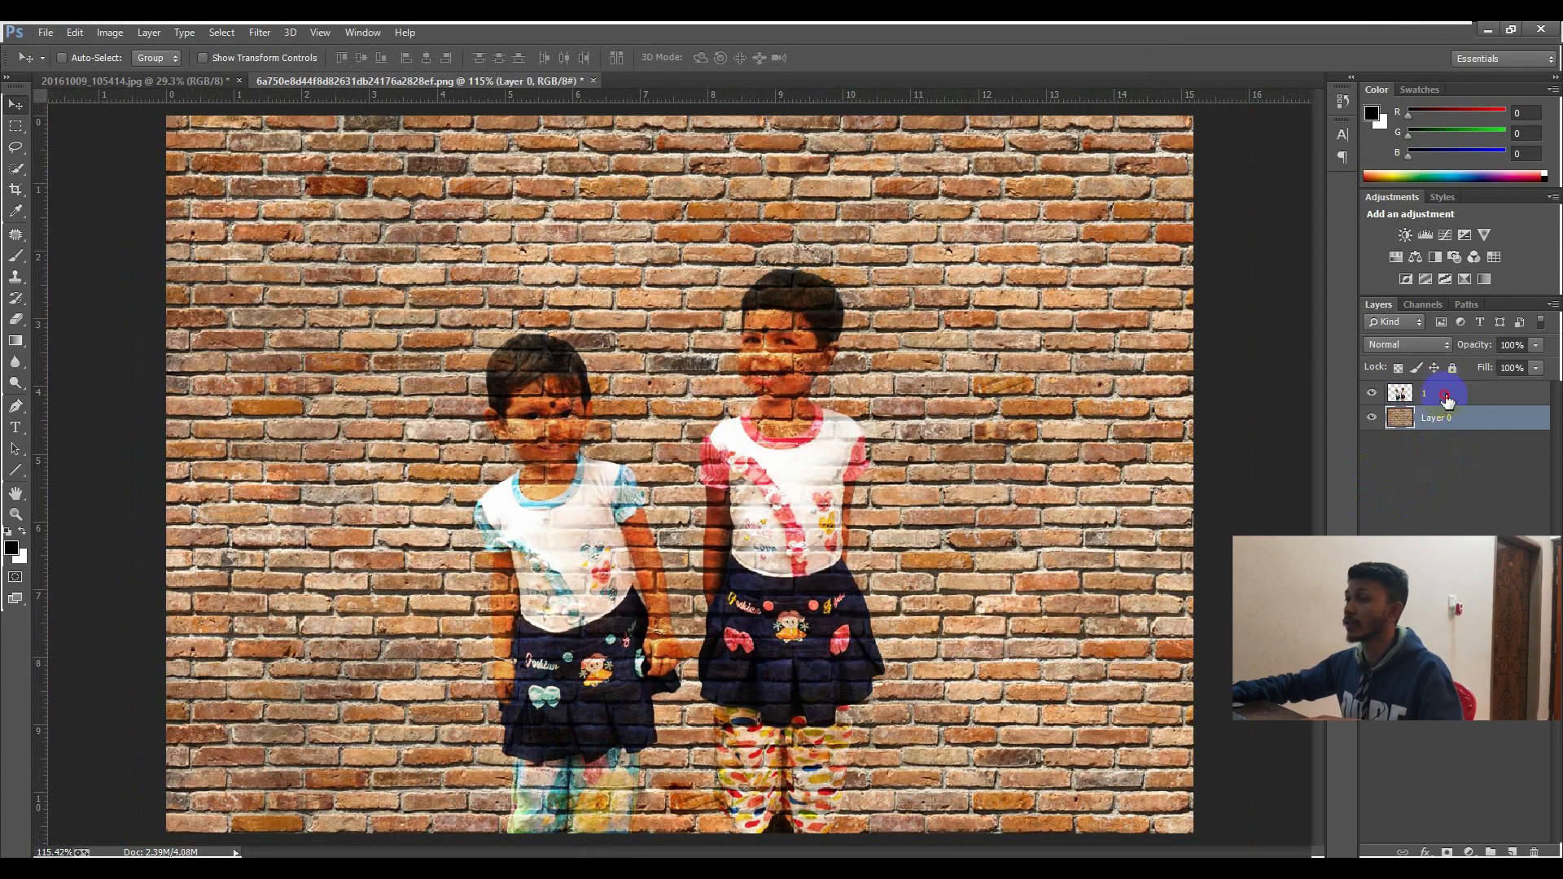
click(1449, 396)
click(1446, 424)
click(1439, 405)
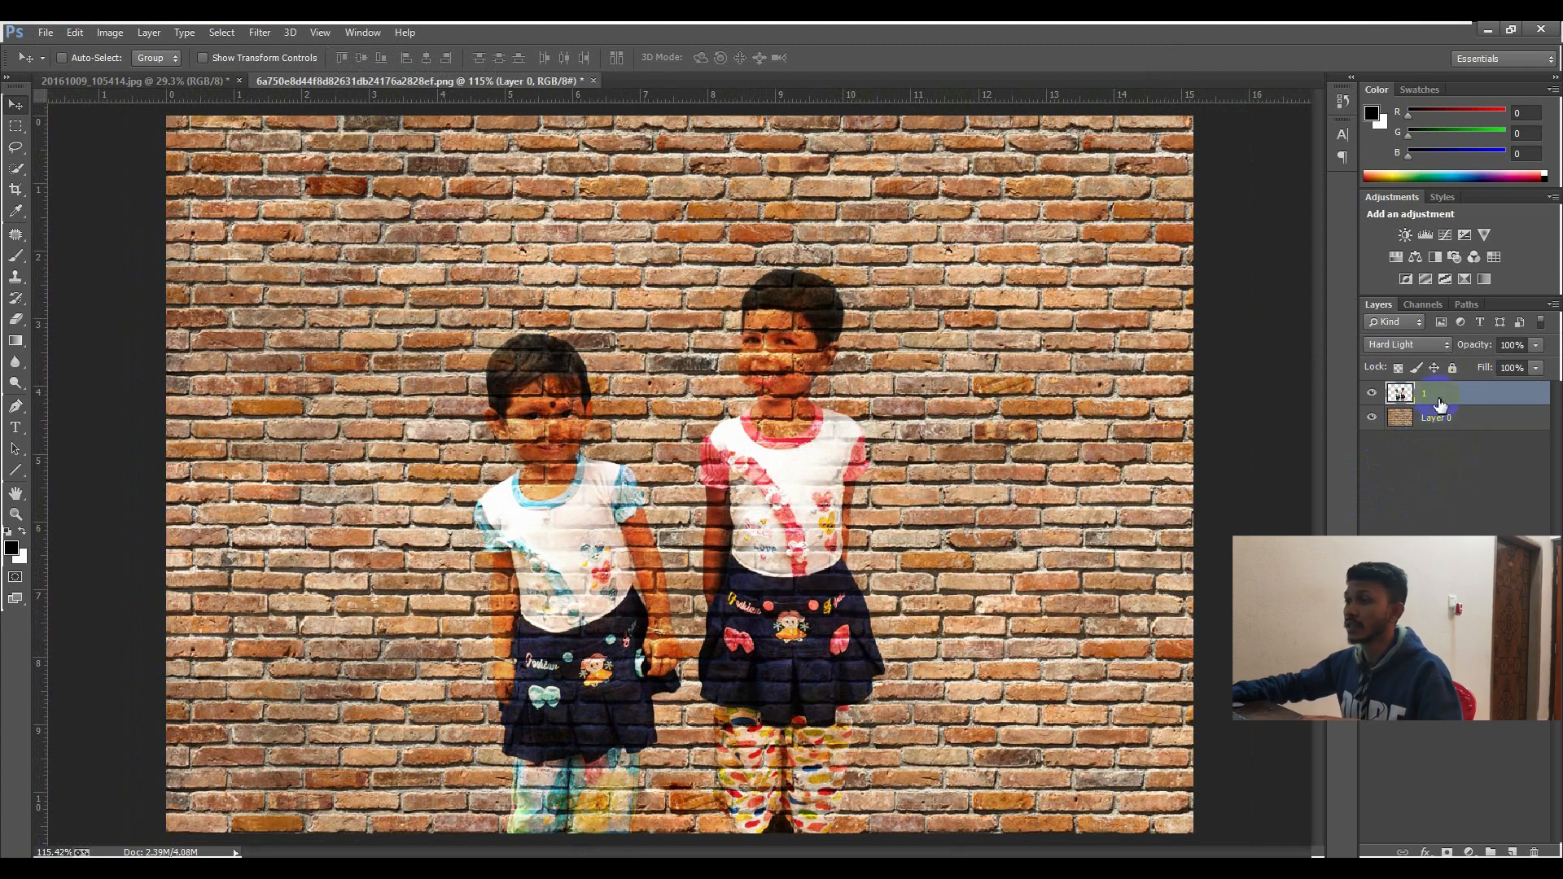
click(1433, 468)
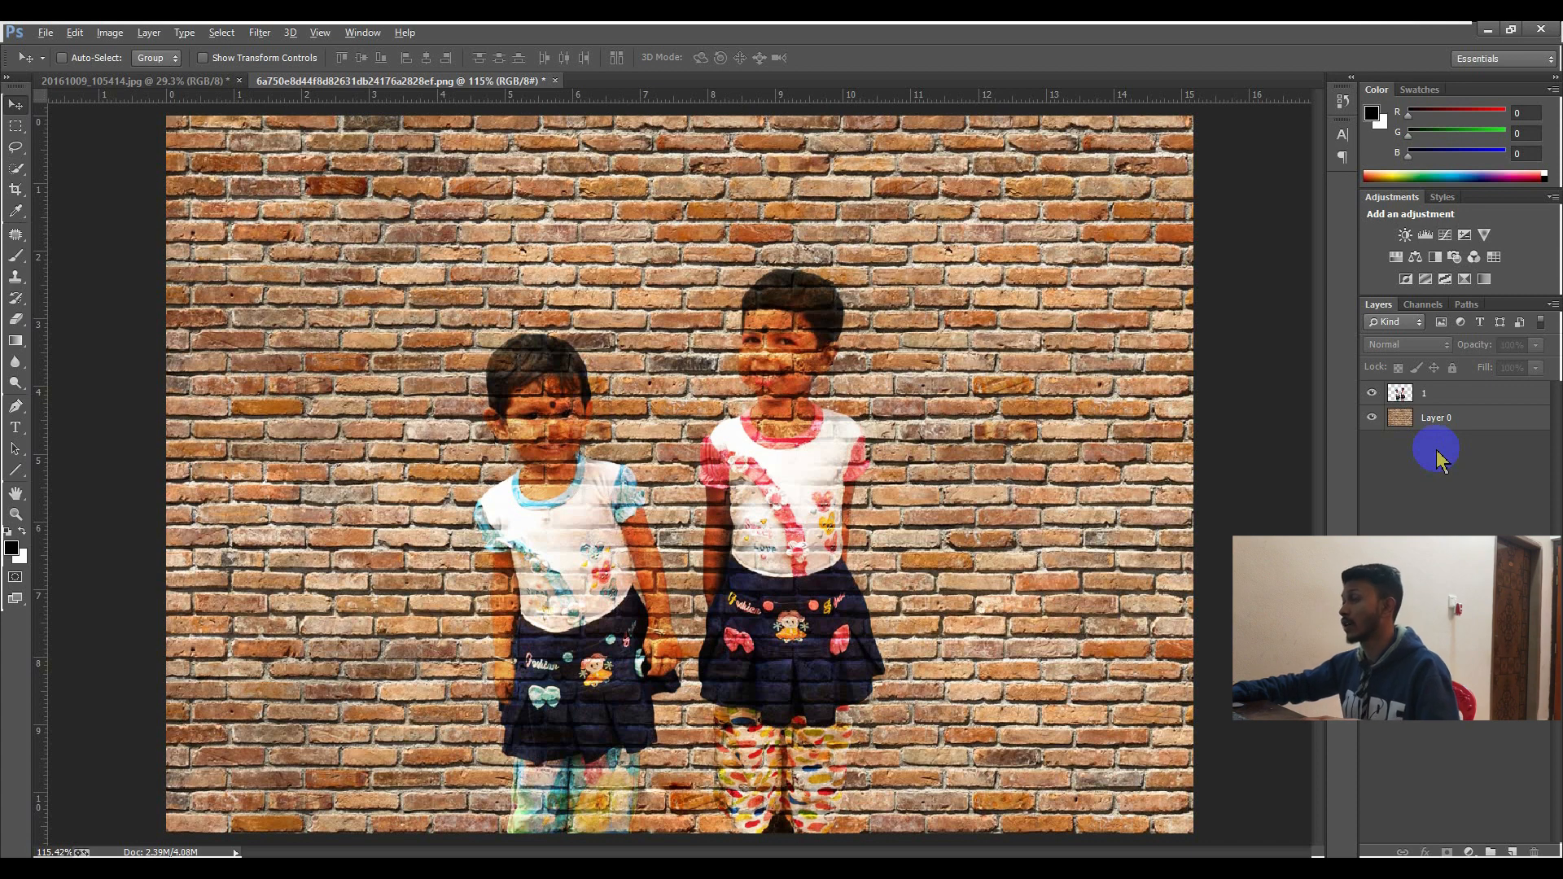
Step: Stamp all visible layers into a new merged layer above layer 1 and check the layers by toggling their visibility
key(ctrl+shift+alt+n)
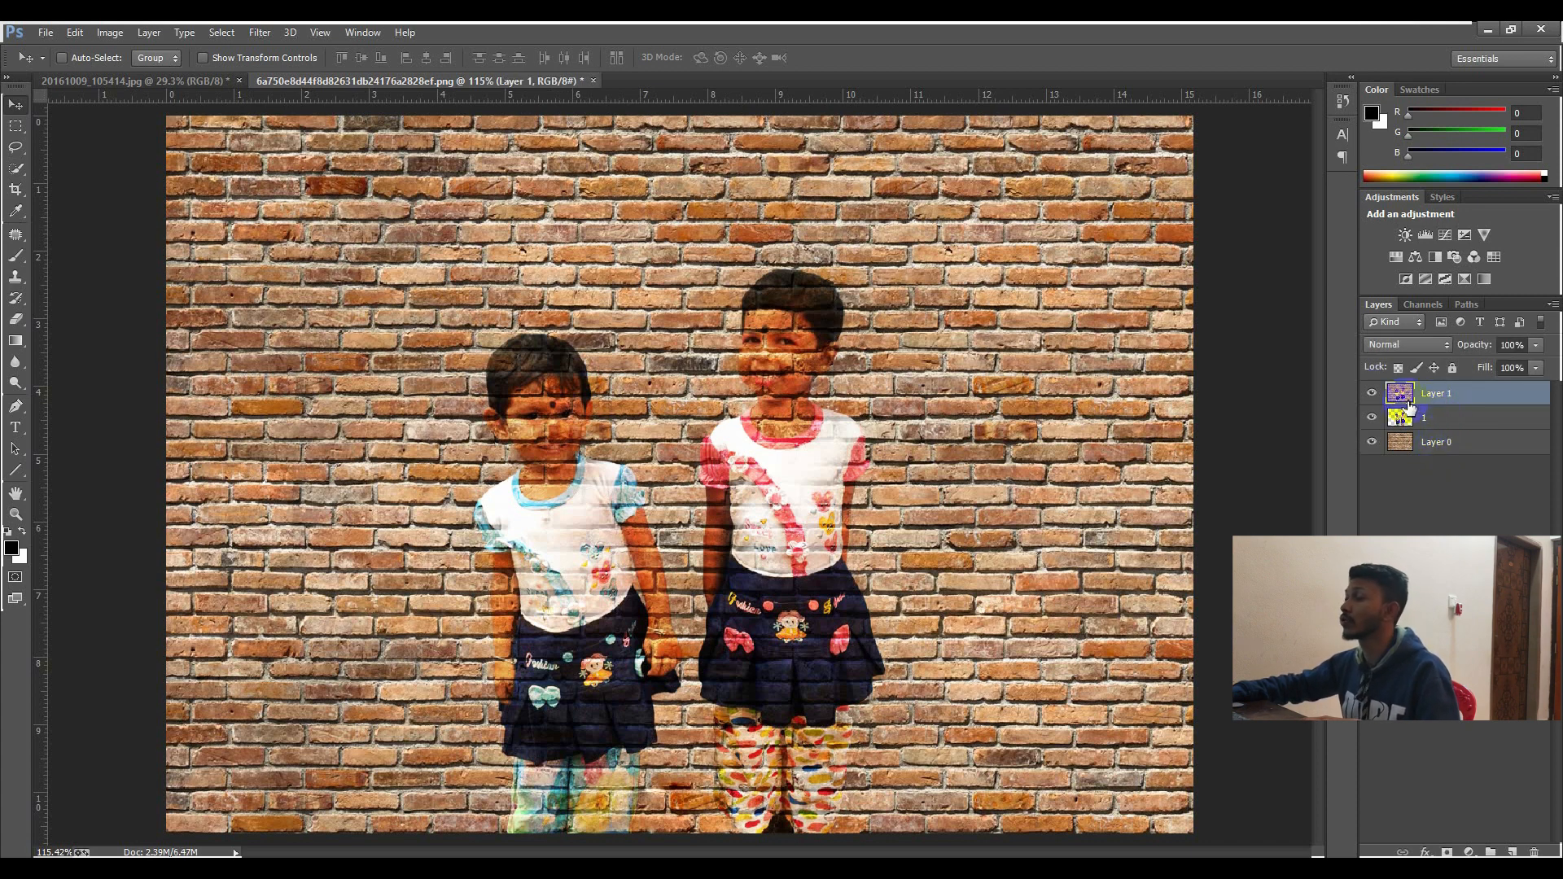
click(1372, 393)
click(1372, 418)
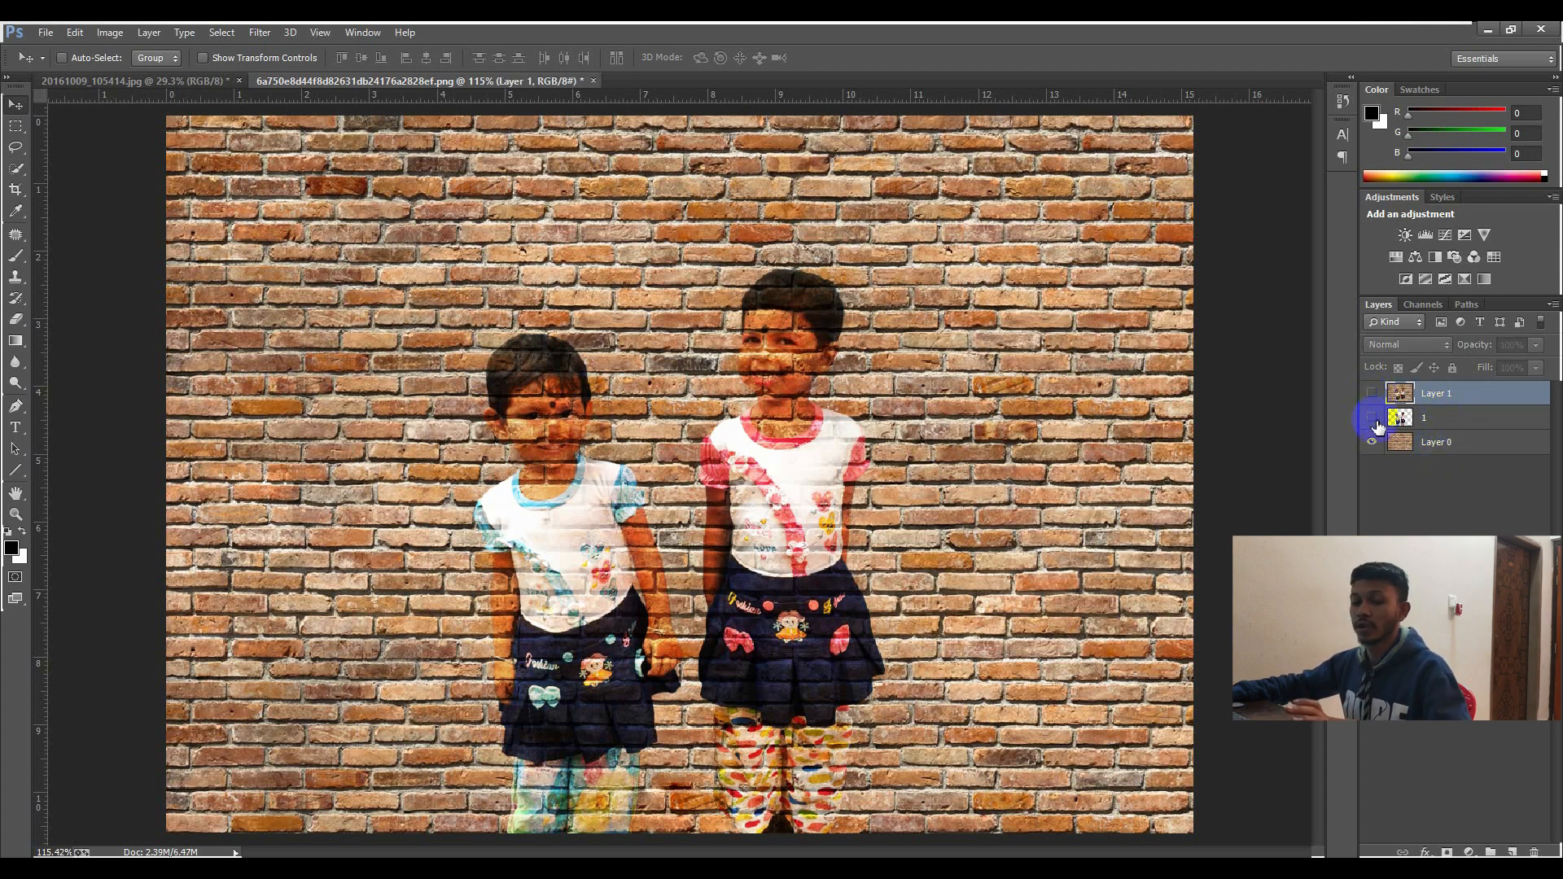
click(1372, 442)
click(1371, 418)
click(1372, 442)
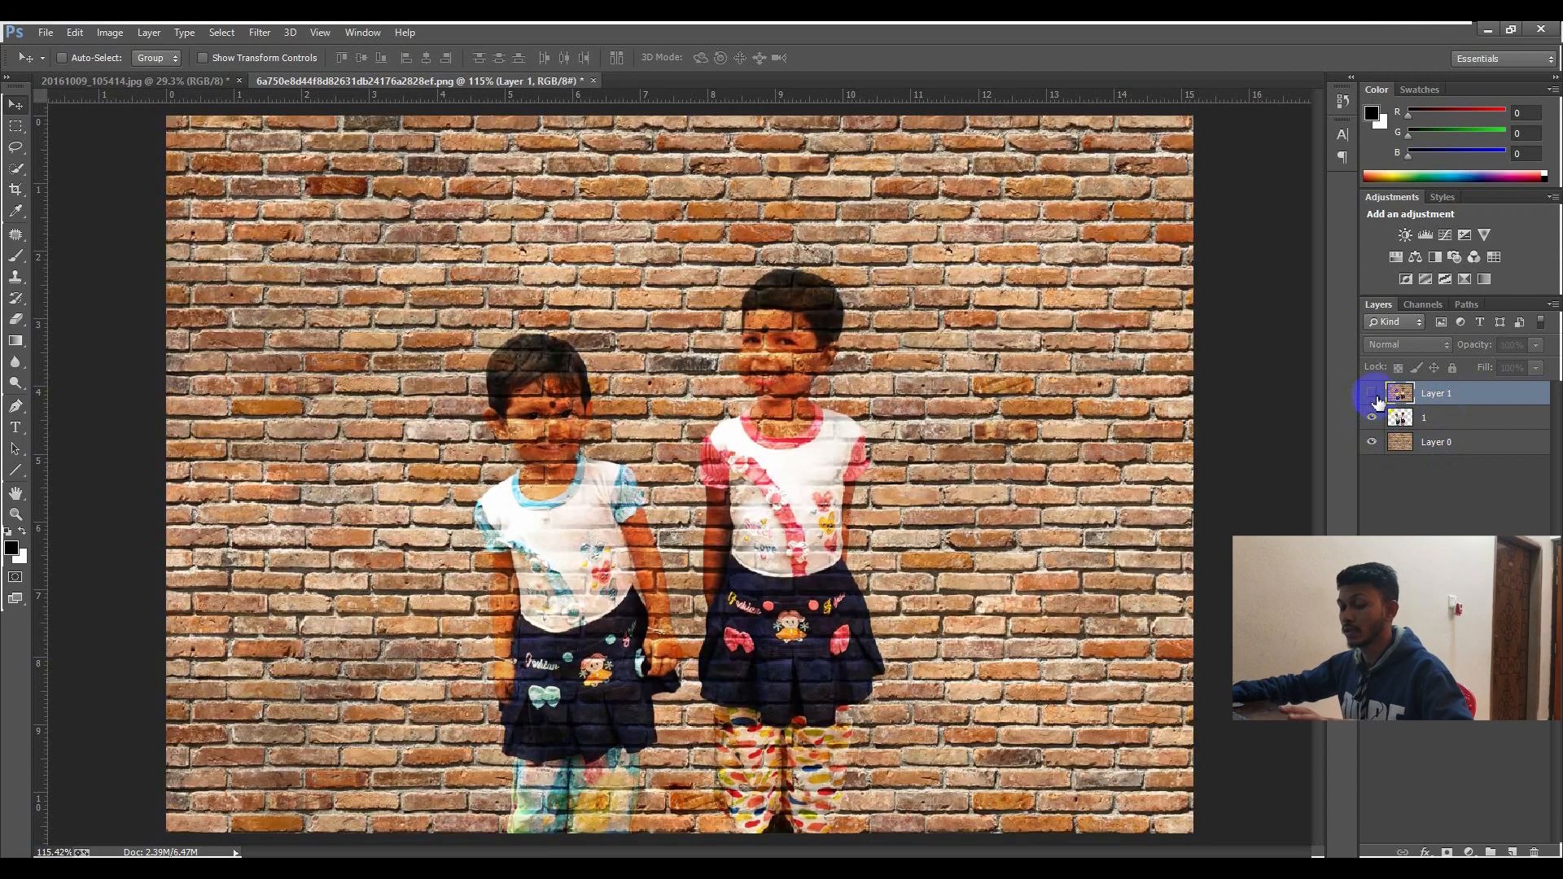
click(1372, 393)
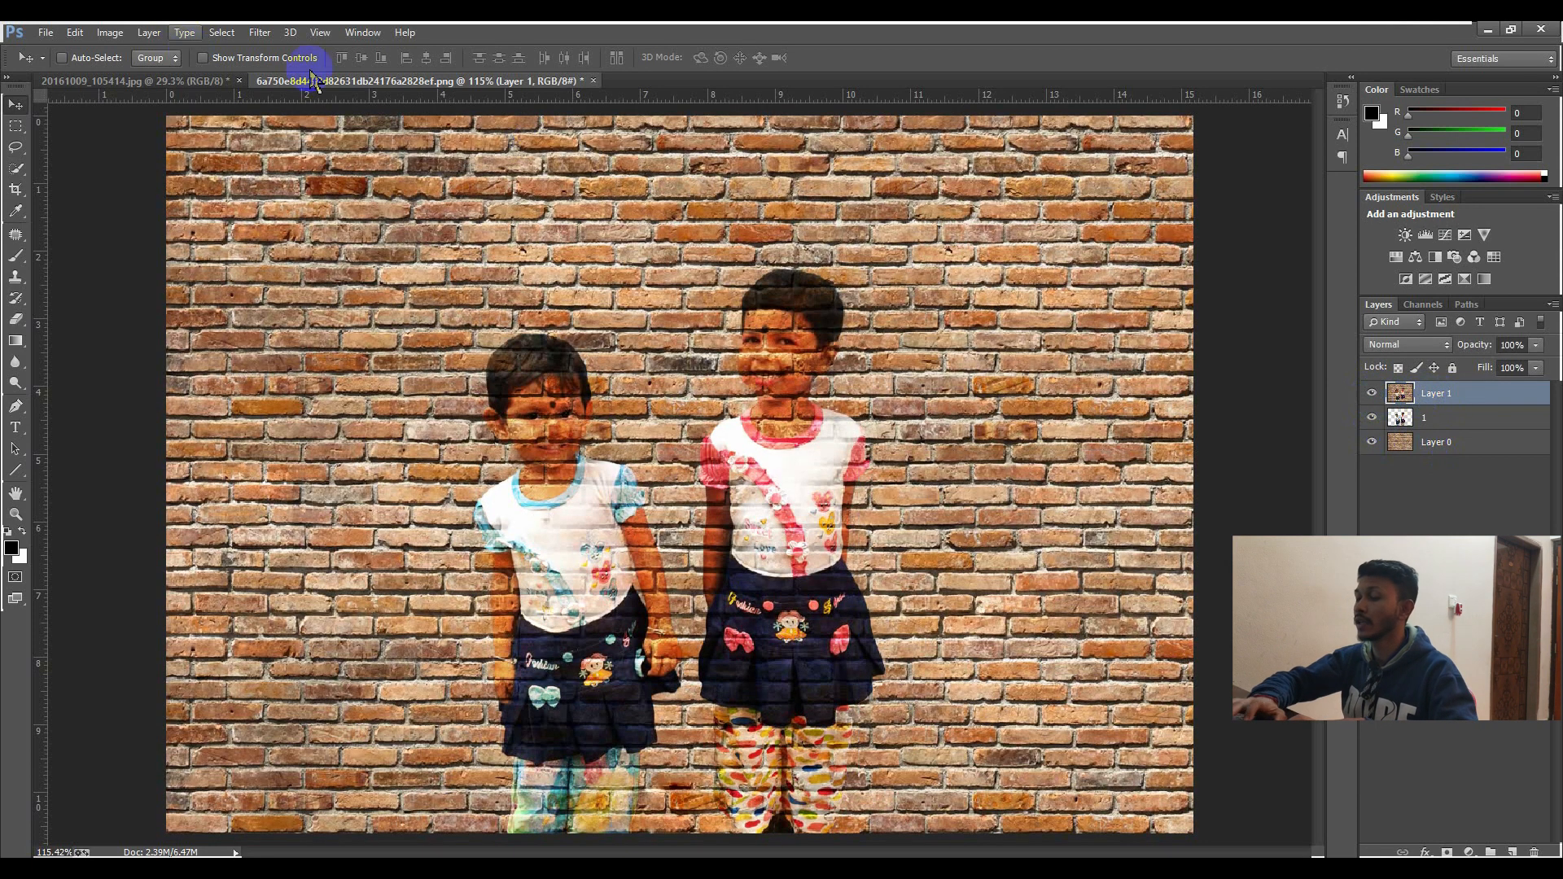
Step: Set Camera Raw's basic adjustments for merged Layer 1 to exposure -0.75, contrast +2, highlights -29, shadows +71, whites -2, blacks -26 and clarity +74
click(274, 33)
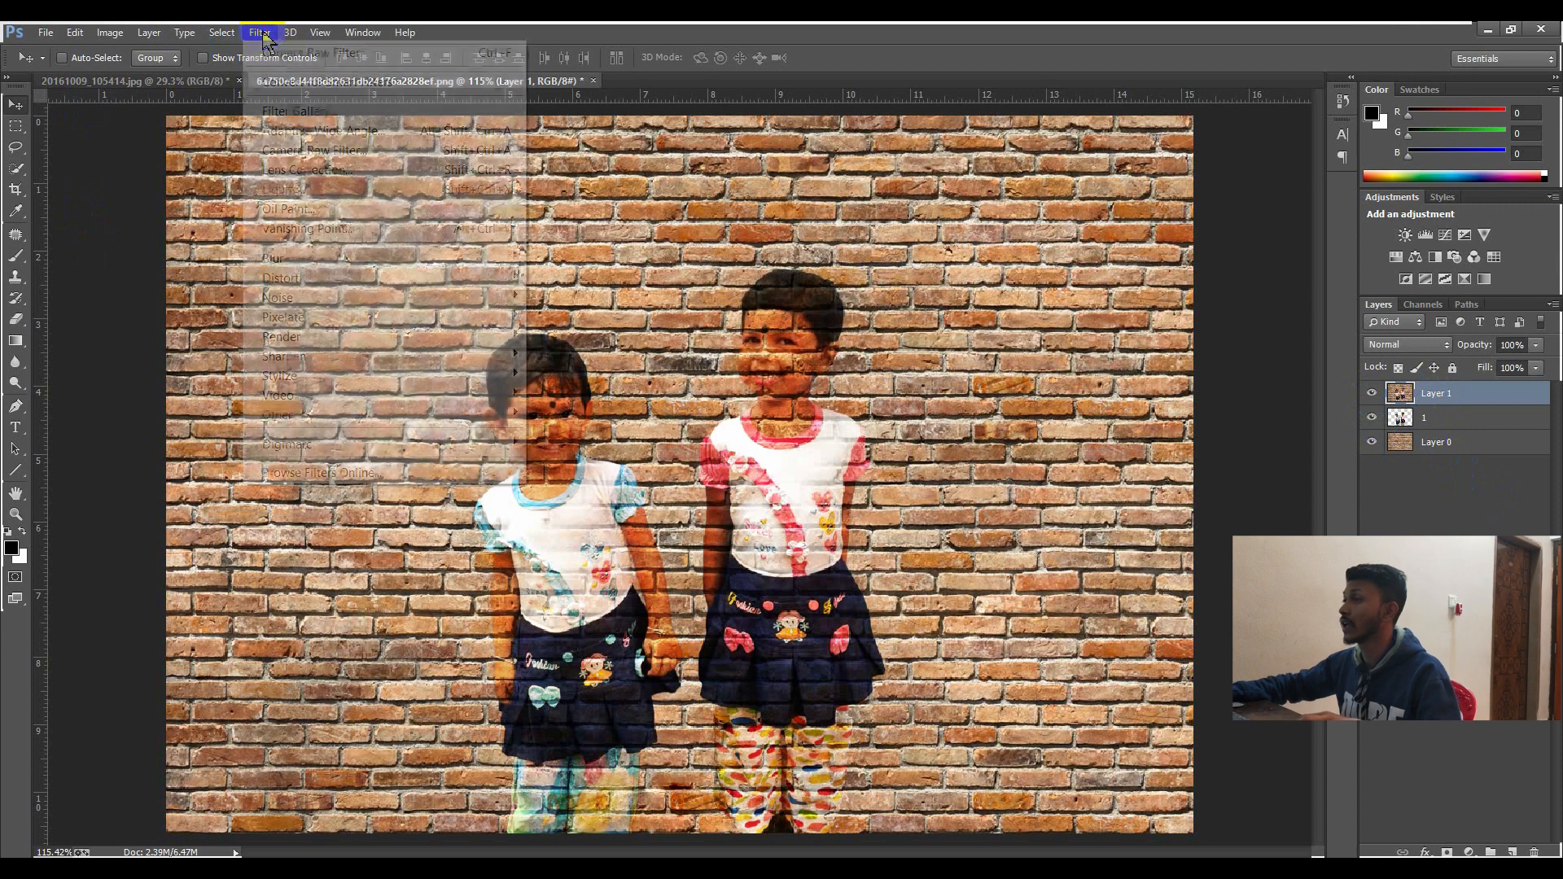
click(326, 155)
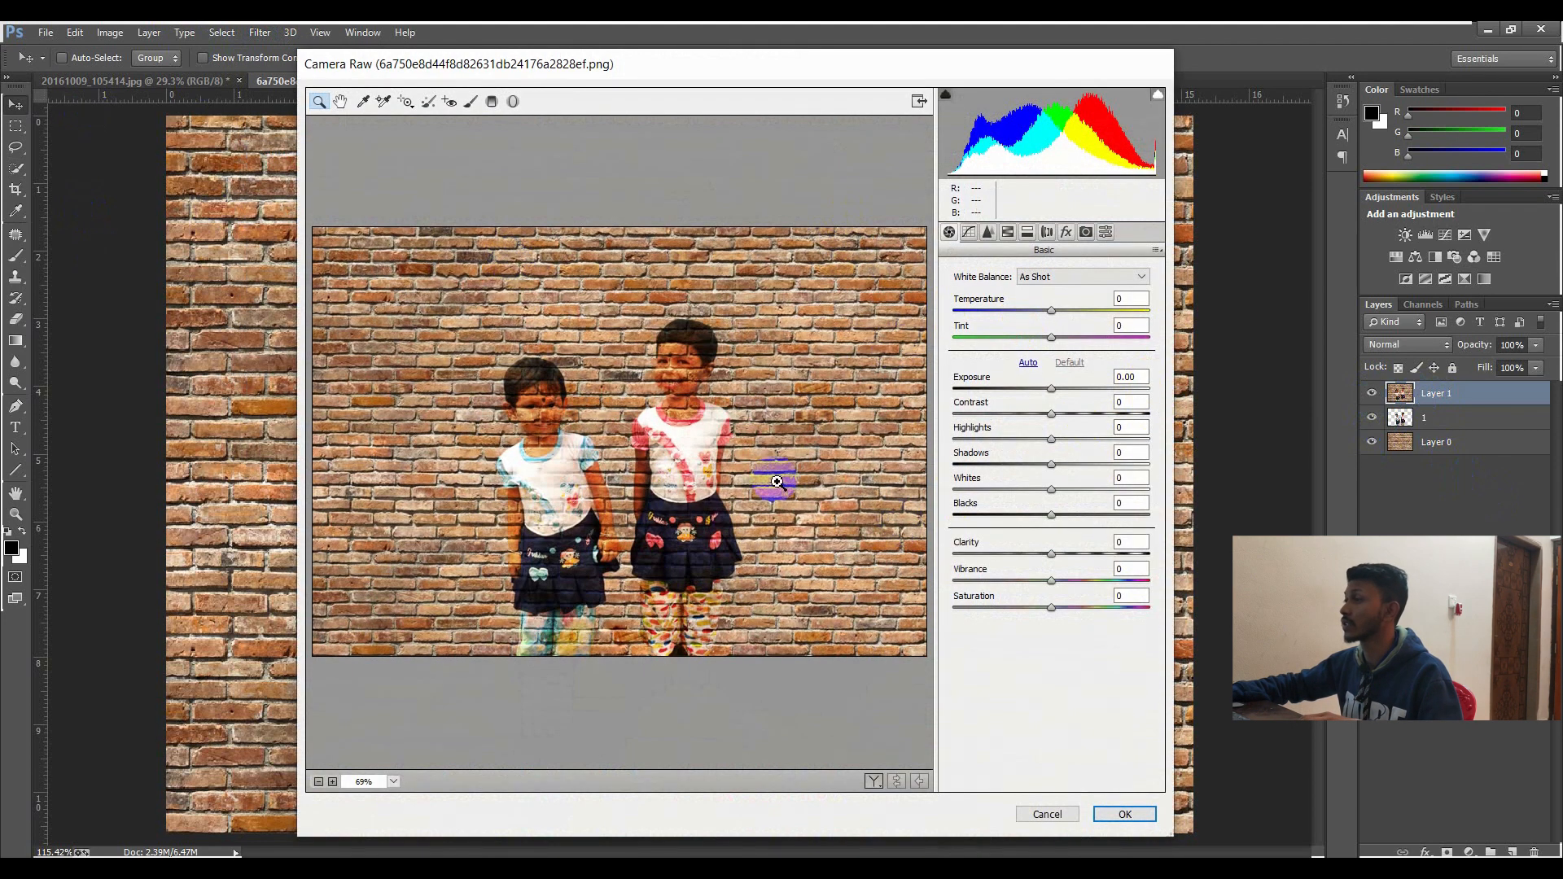
click(587, 469)
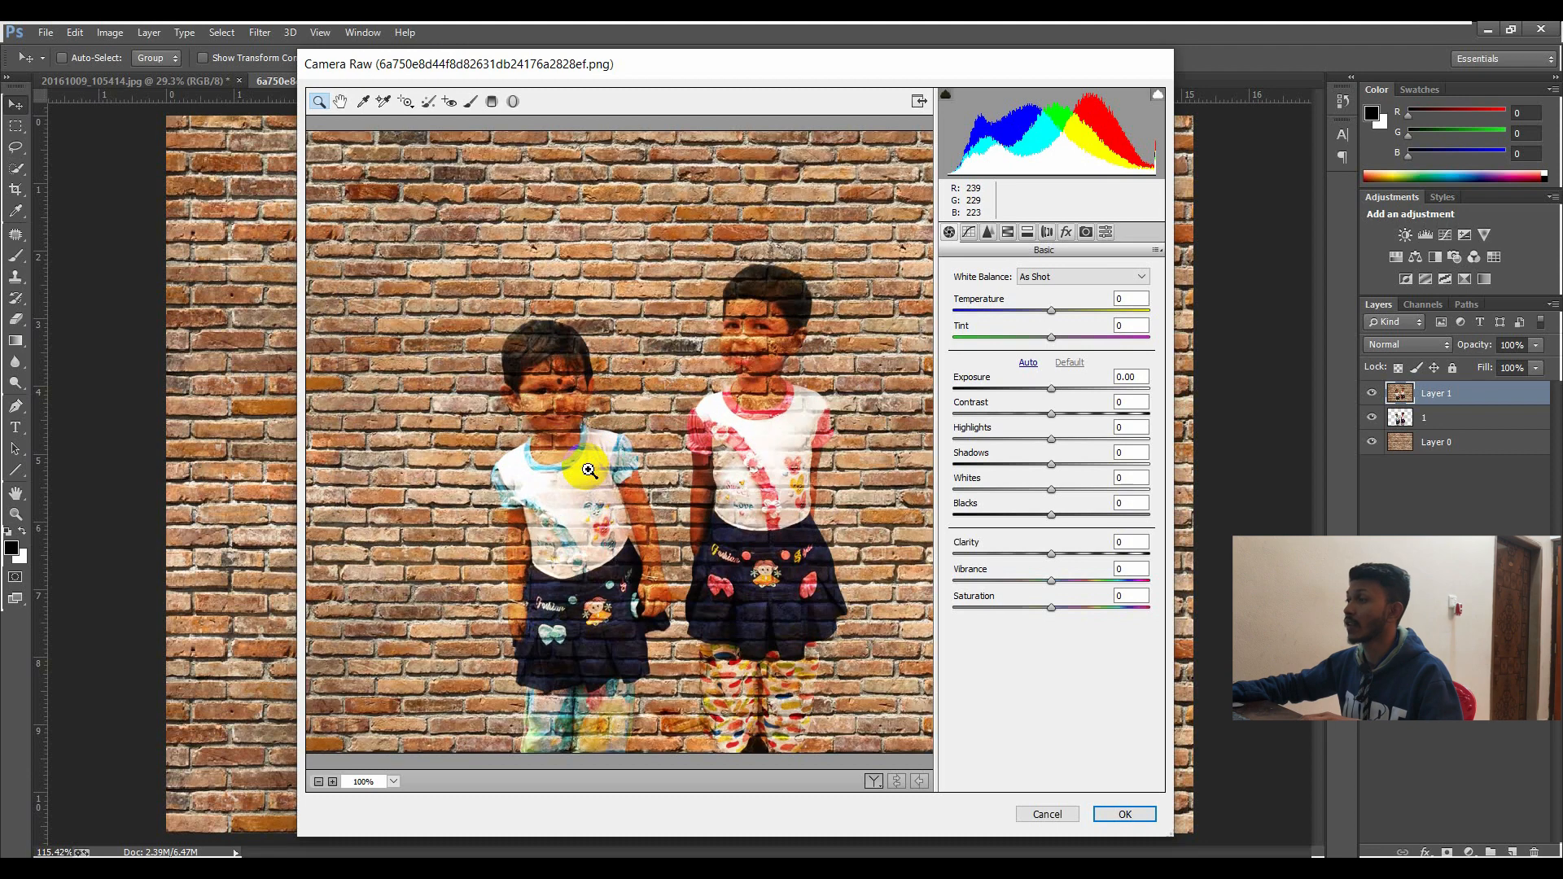
click(319, 782)
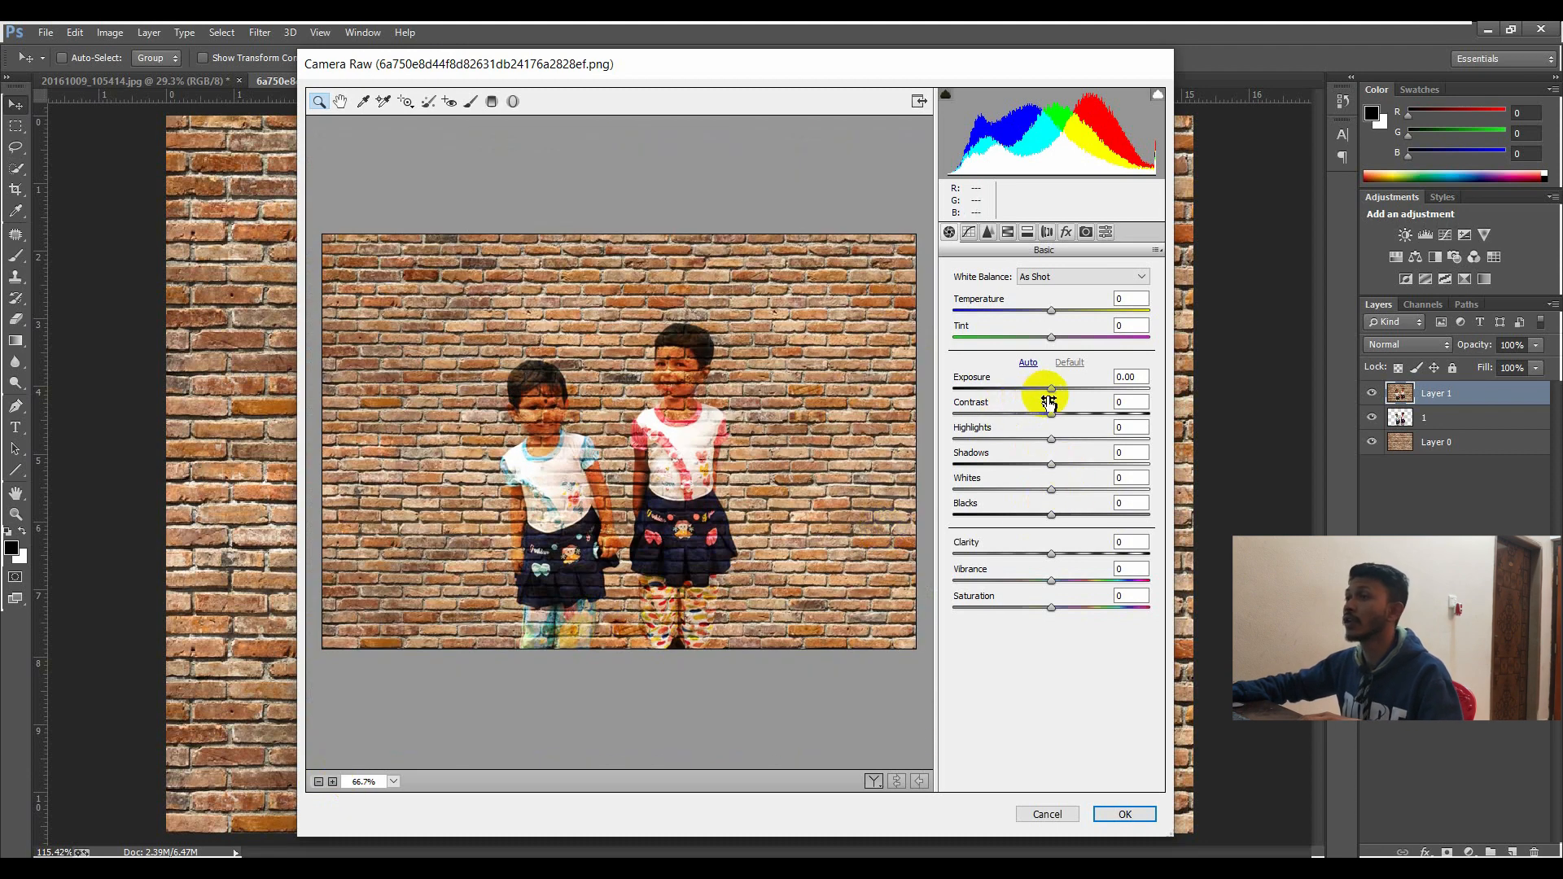
drag(1051, 391, 1036, 391)
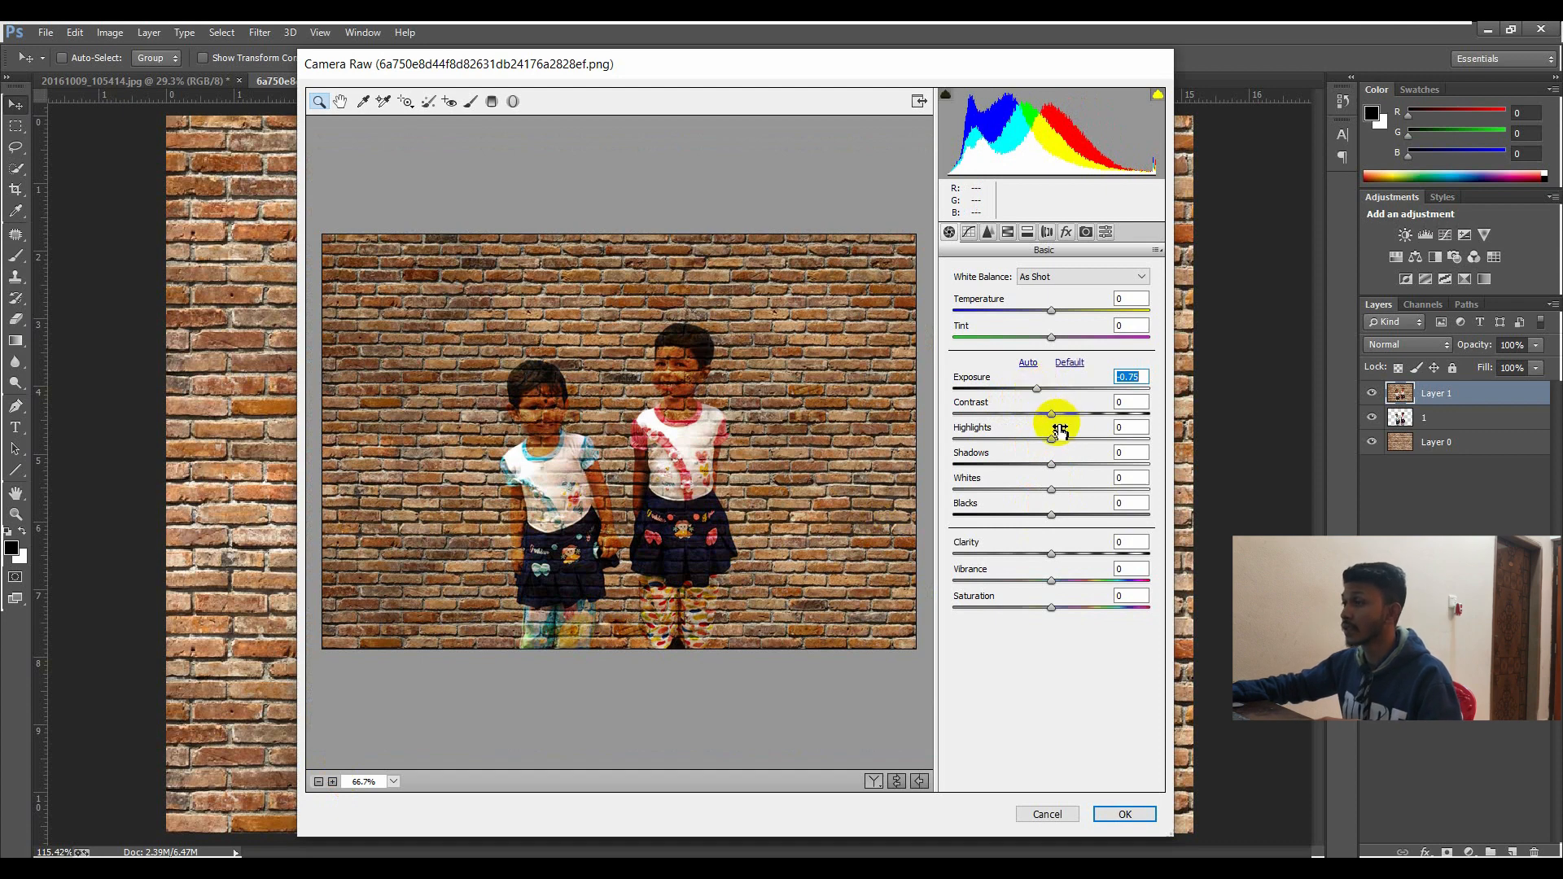
drag(1051, 415, 1116, 465)
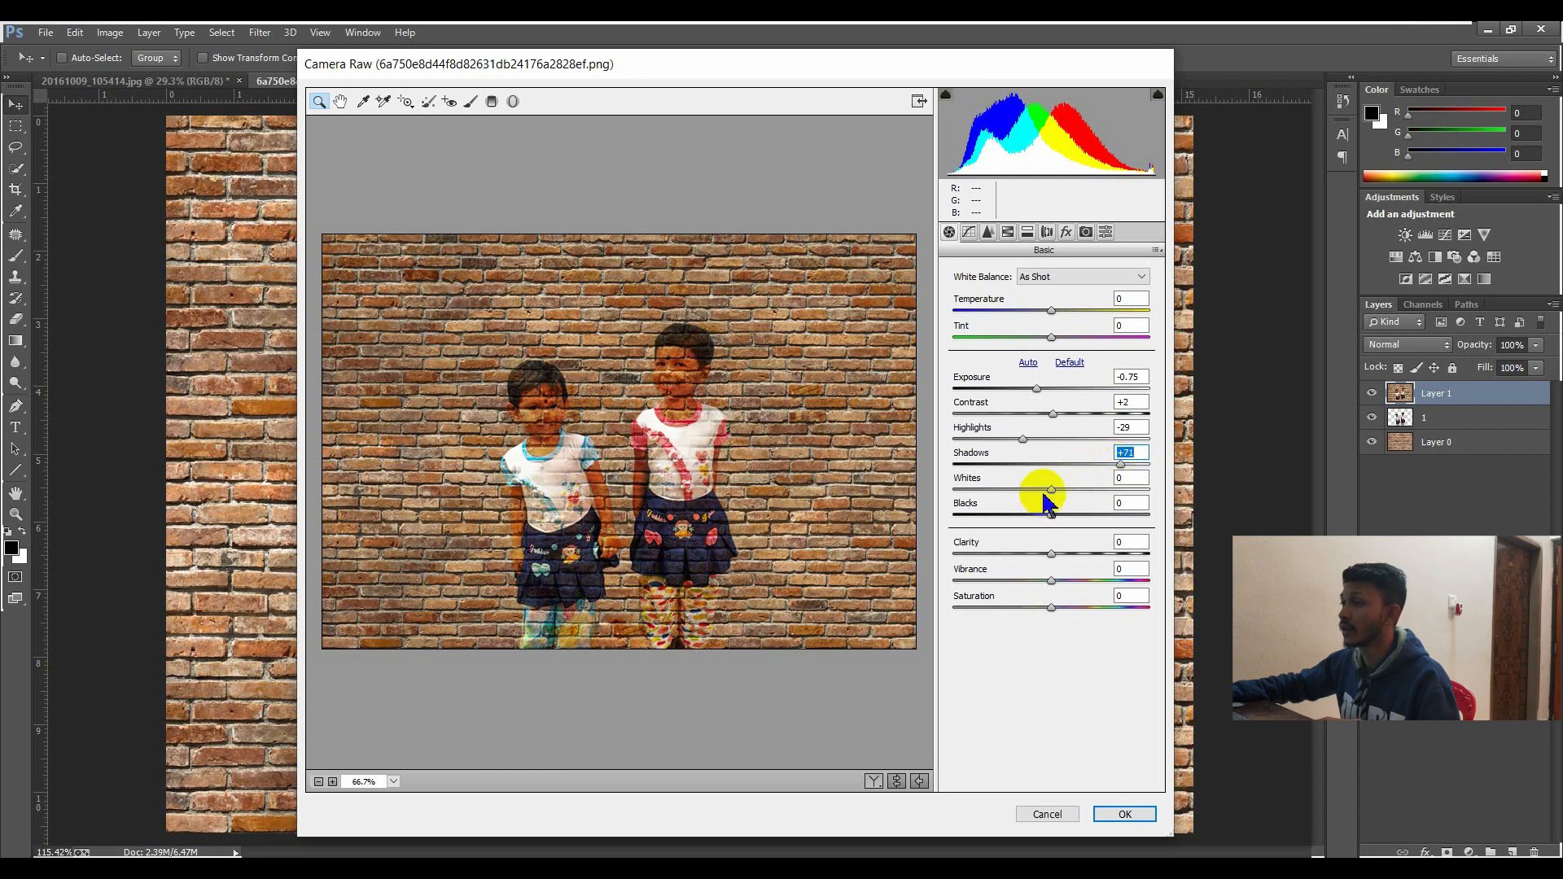
drag(1043, 489, 1120, 551)
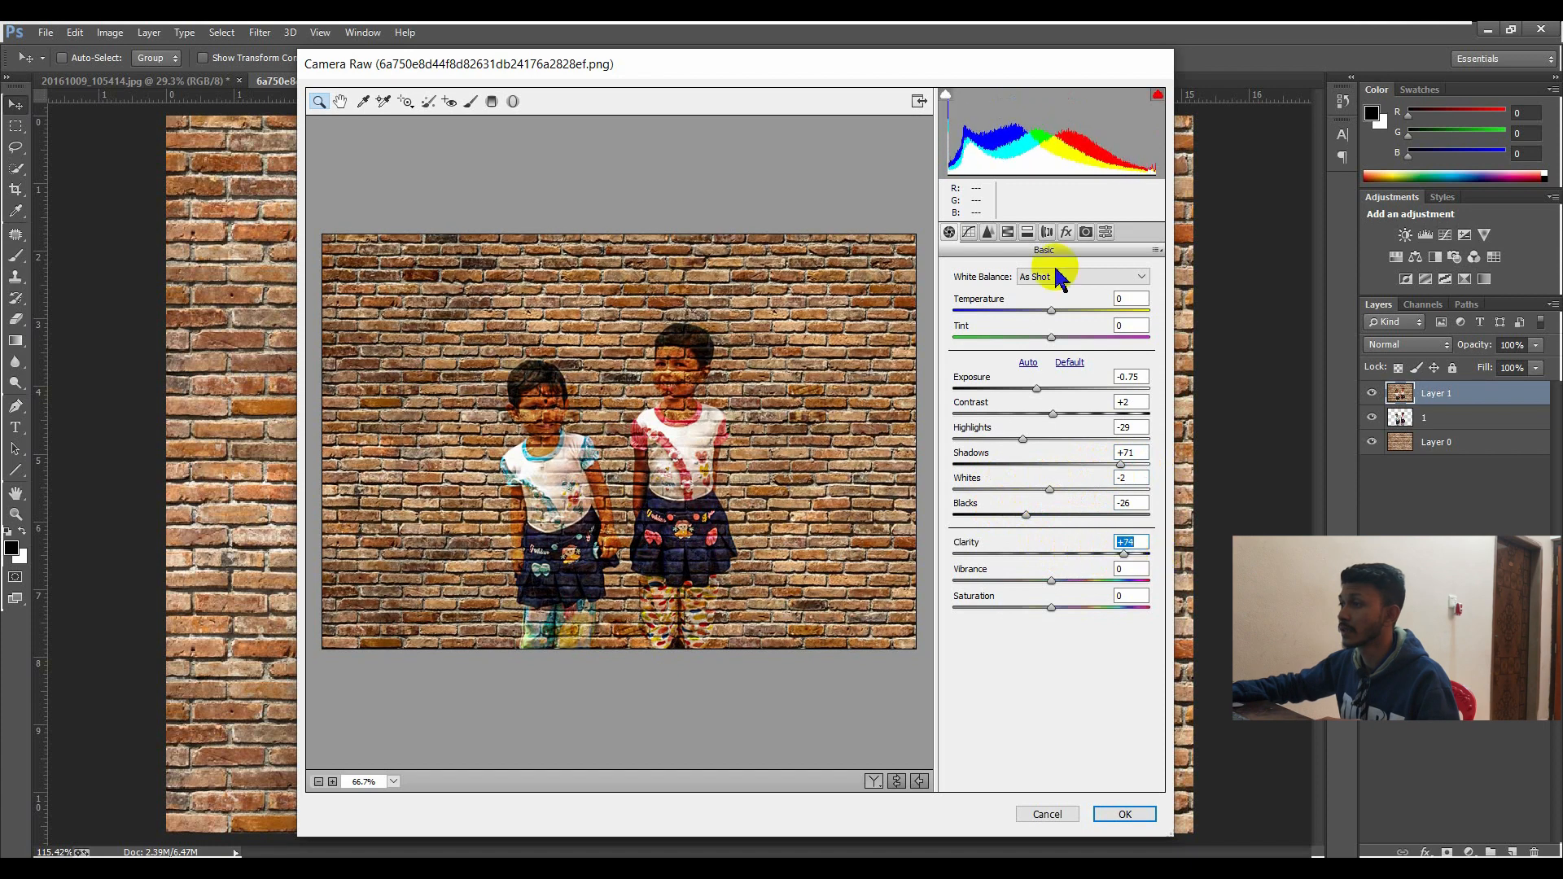
Step: Add a dark Highlight Priority post-crop vignette with an amount of about -28 and apply the Camera Raw filter to Layer 1
click(1066, 233)
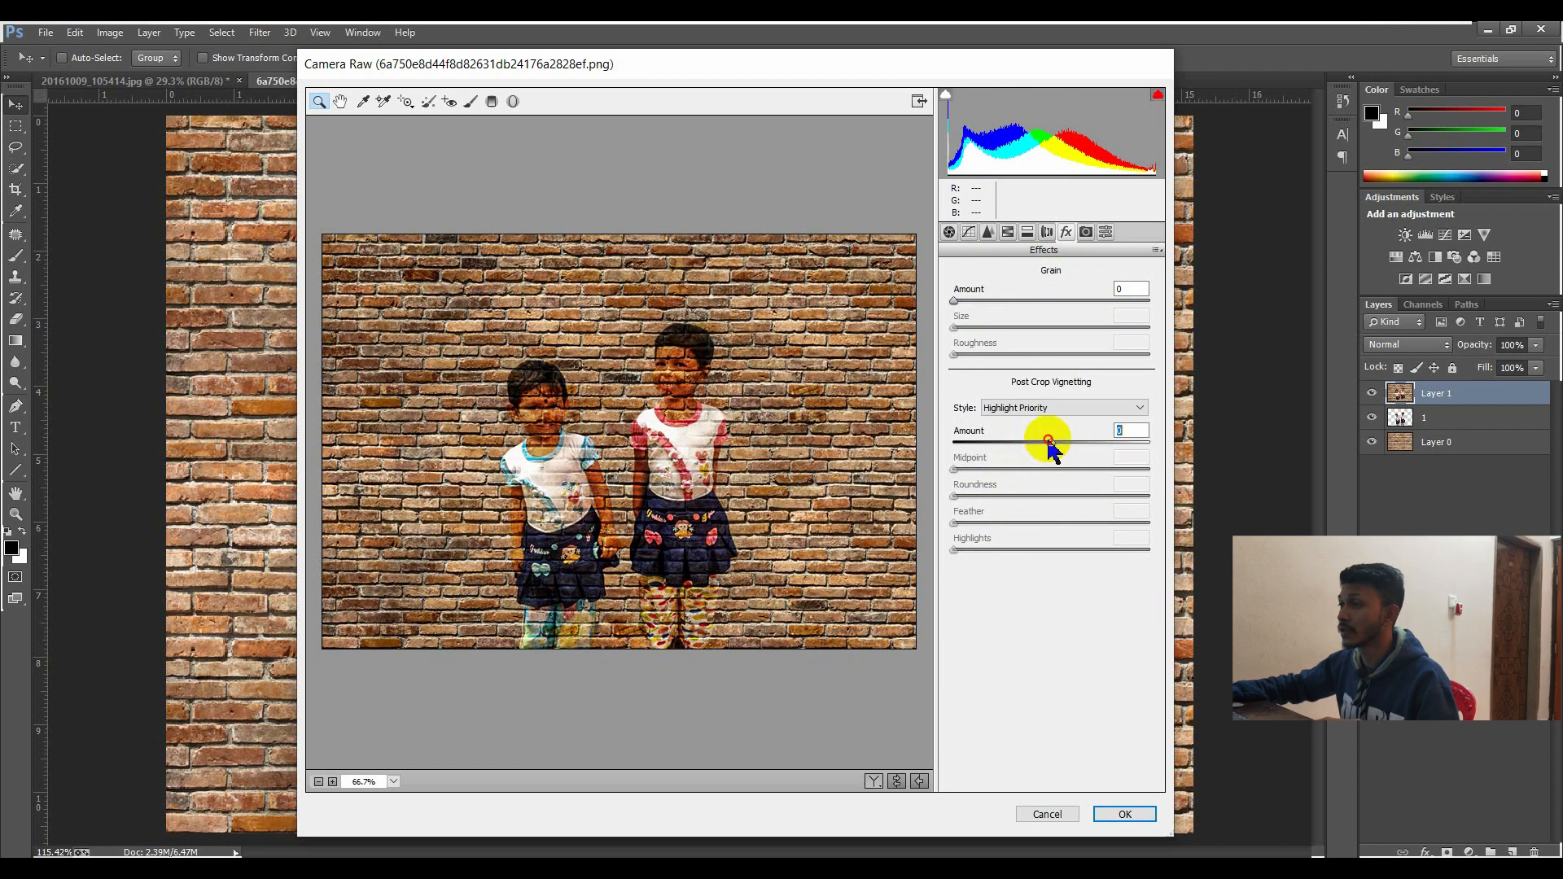
mouse_move(1047, 442)
mouse_down()
mouse_move(1000, 438)
mouse_move(1020, 439)
mouse_up()
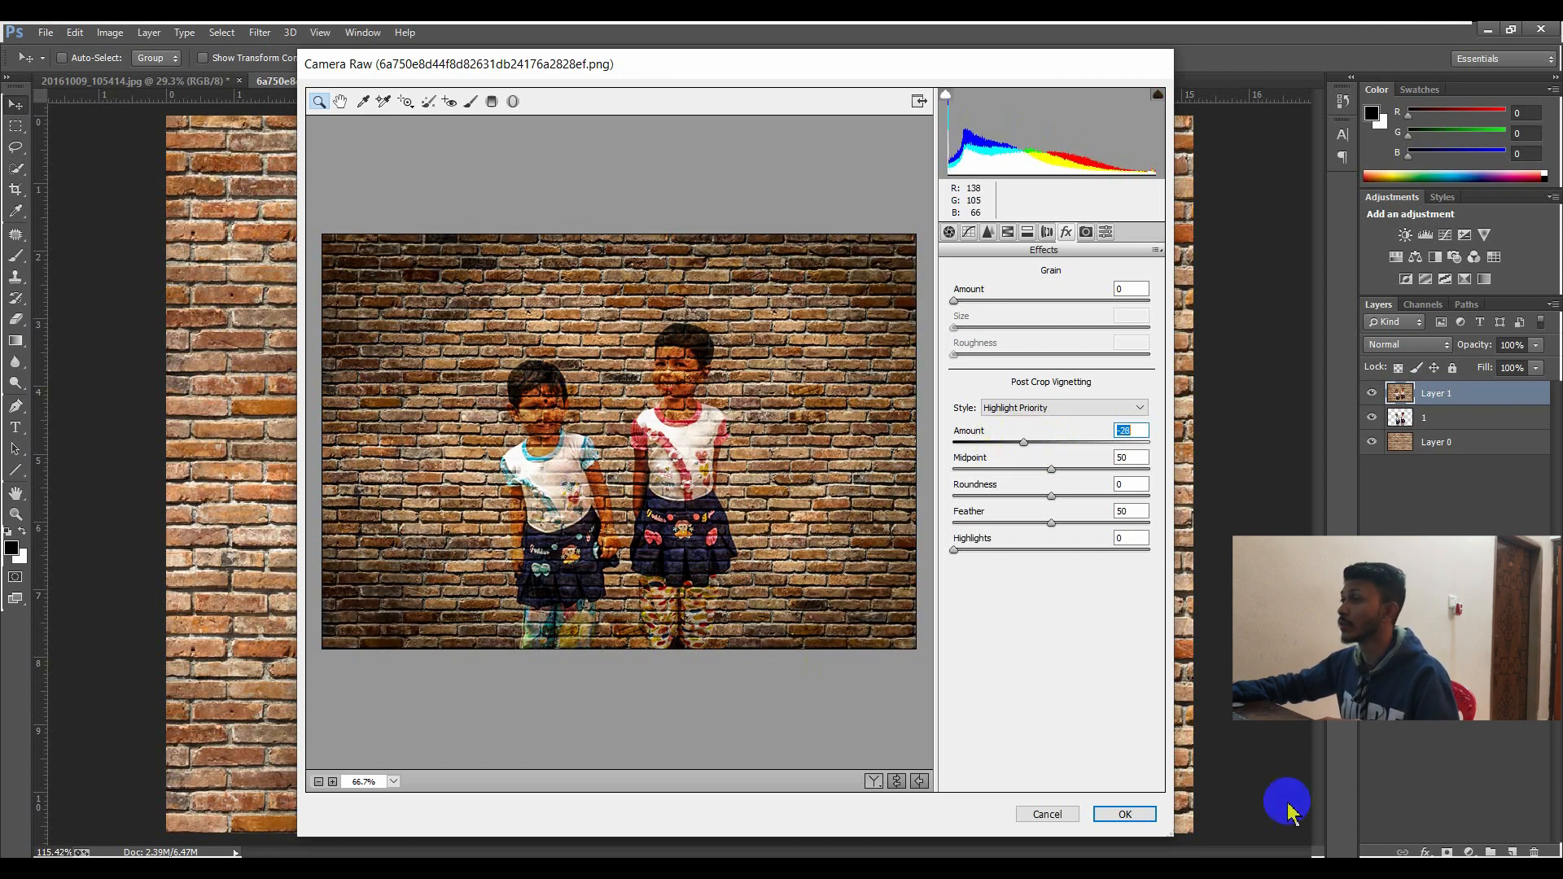
click(1136, 816)
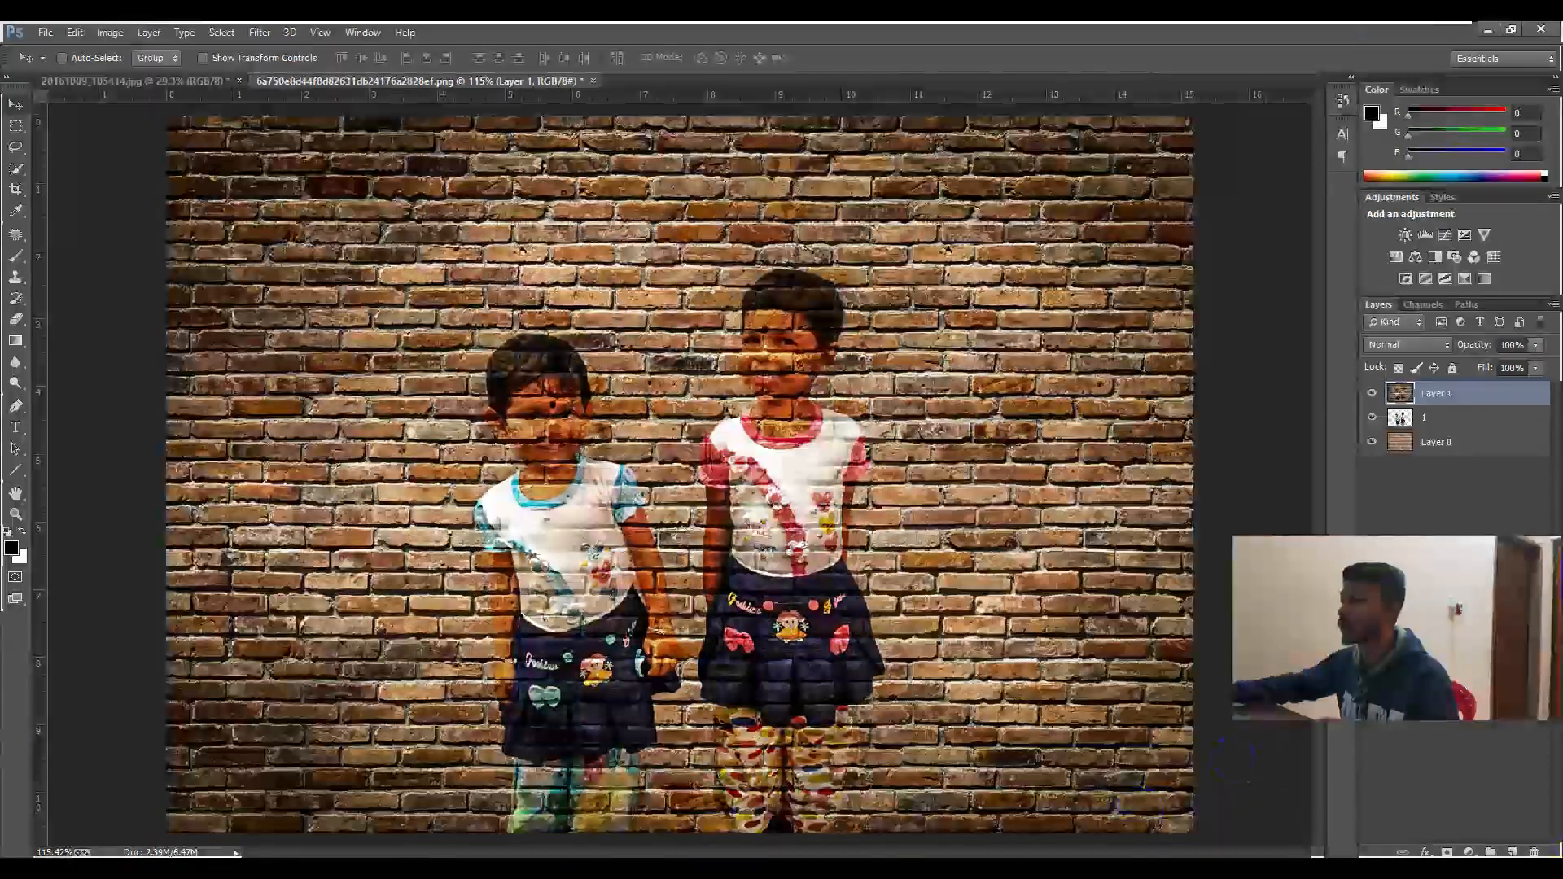
Step: Examine the toned and vignetted composite of the girls on the brick wall at several zoom levels
scroll(864, 407, down, 2)
scroll(586, 352, up, 2)
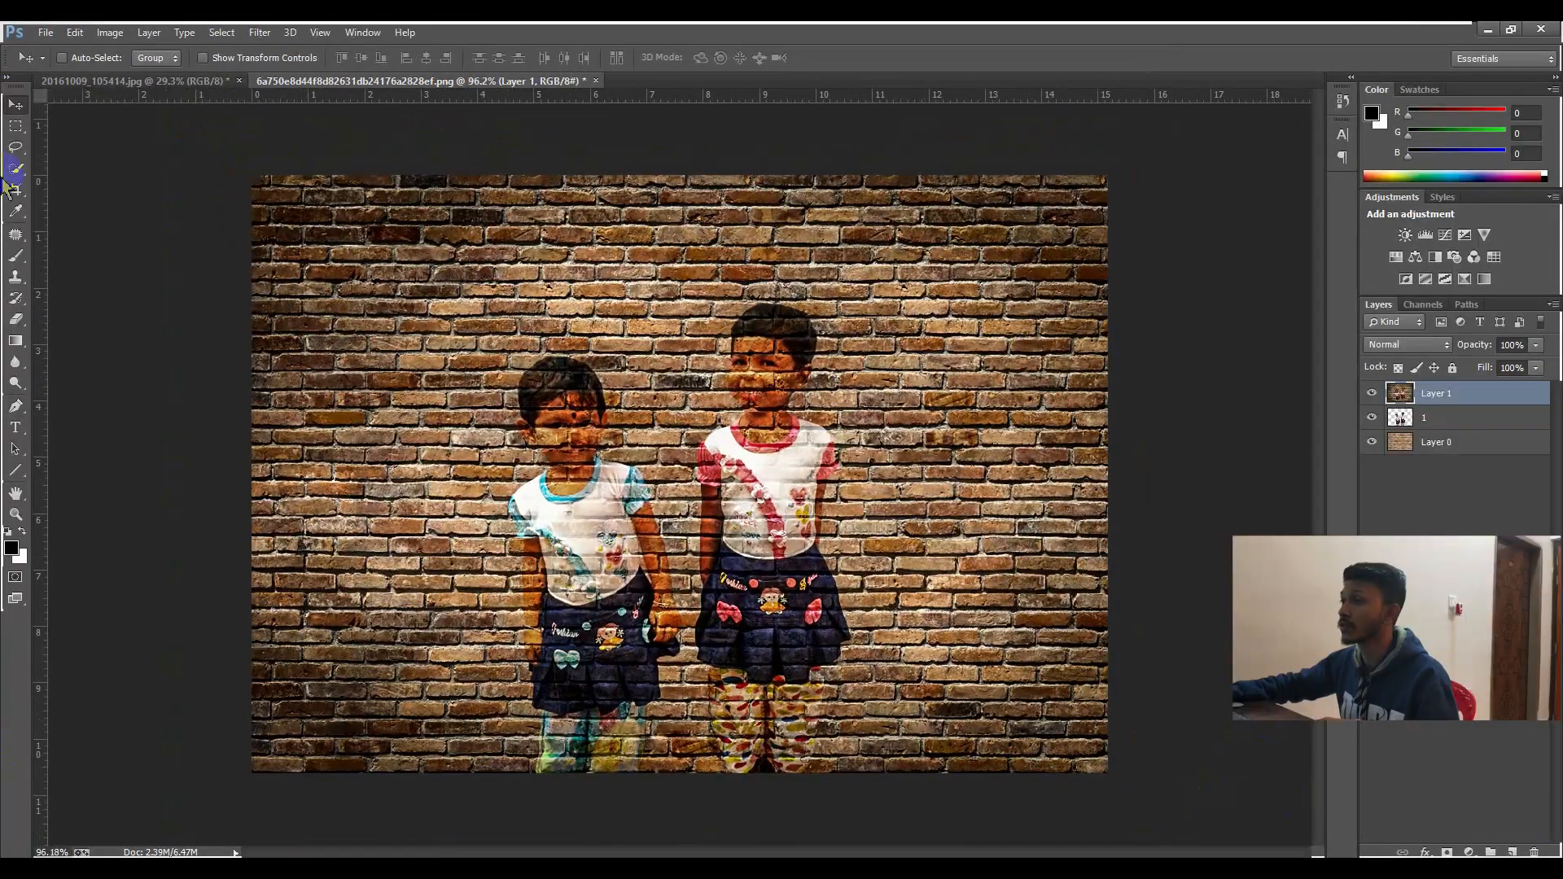
click(16, 126)
click(15, 104)
click(15, 127)
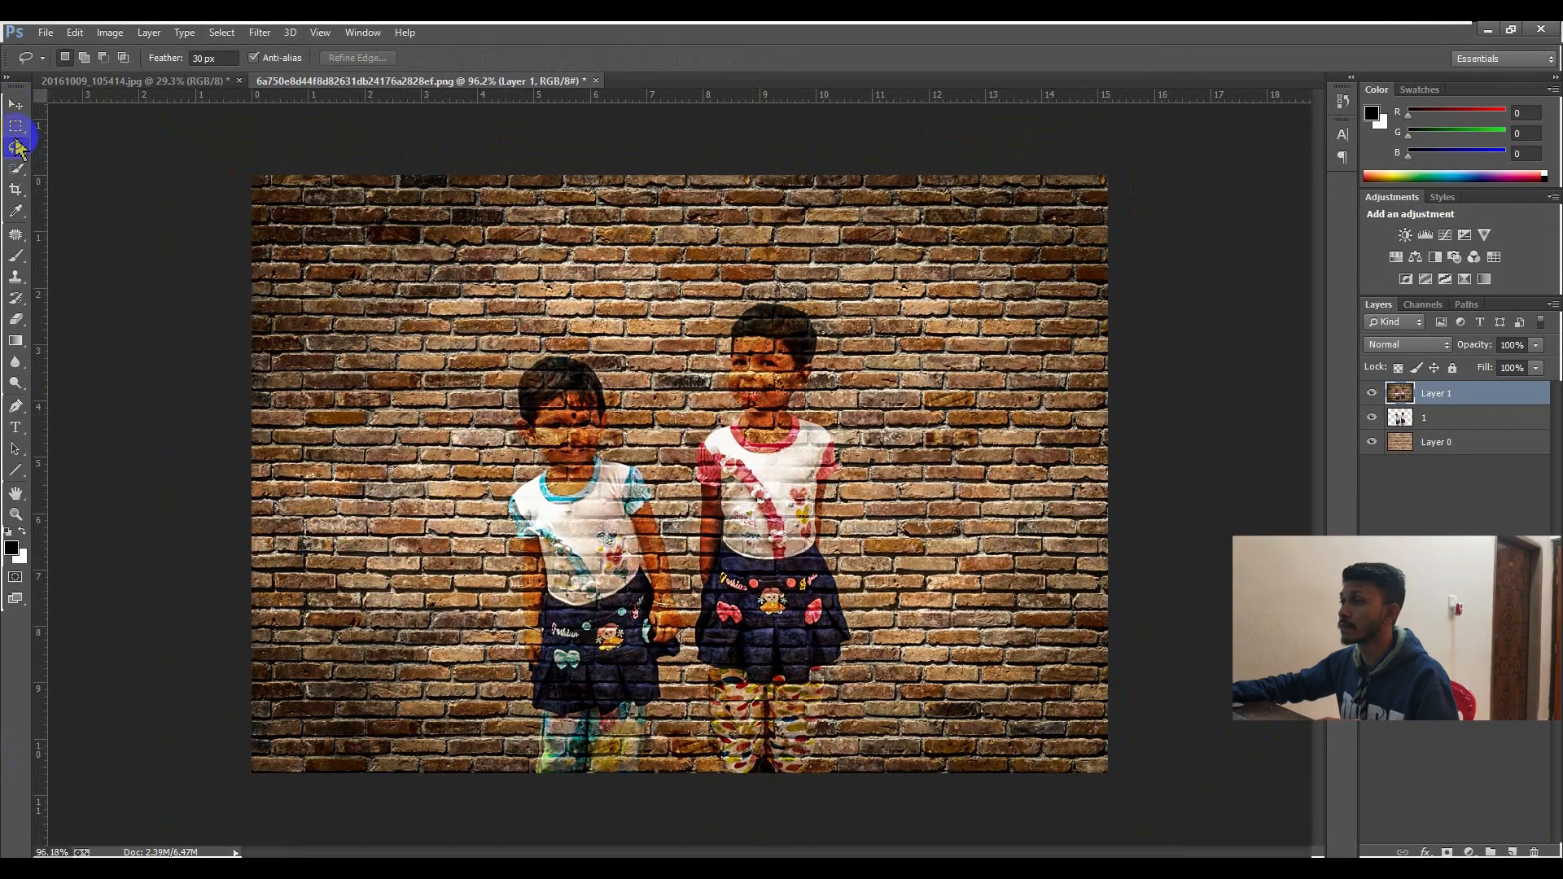
click(16, 104)
click(15, 126)
click(15, 105)
scroll(561, 284, down, 4)
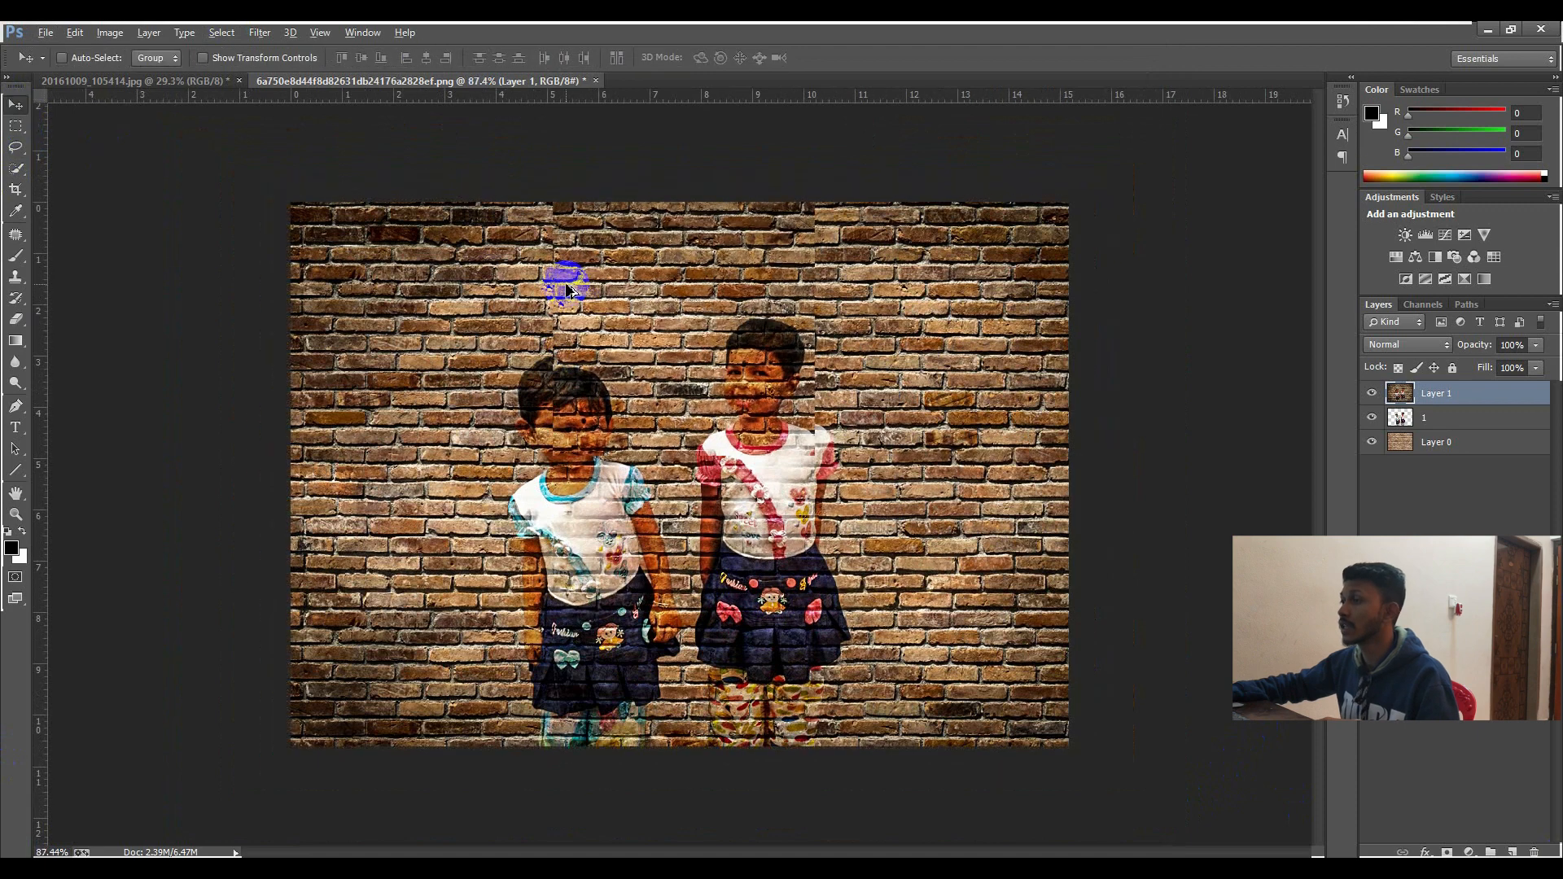
scroll(469, 291, up, 4)
scroll(469, 291, up, 1)
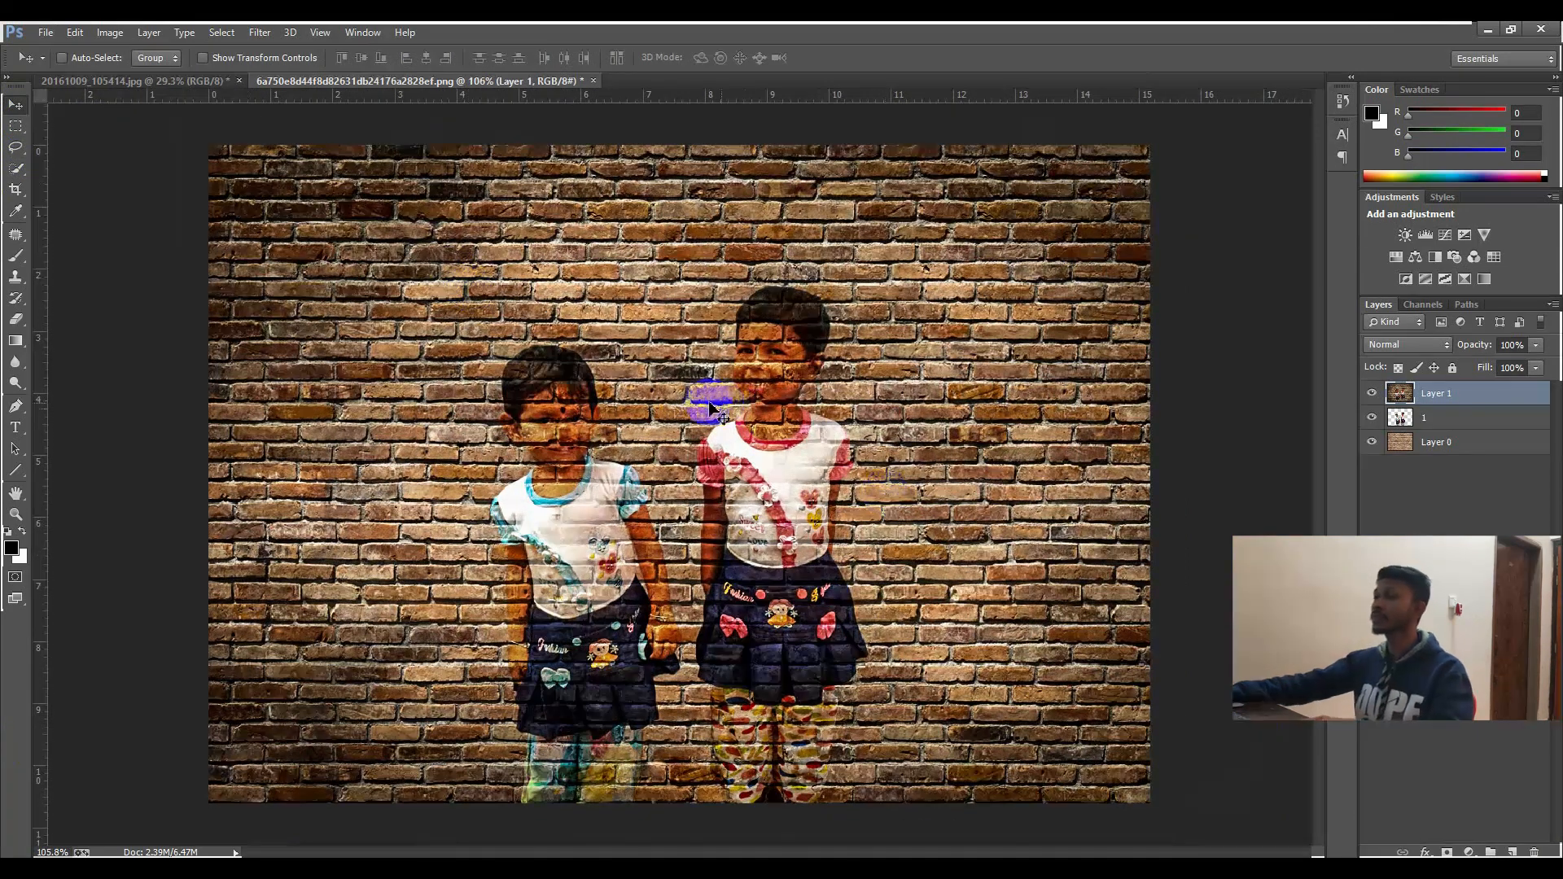
scroll(558, 394, down, 2)
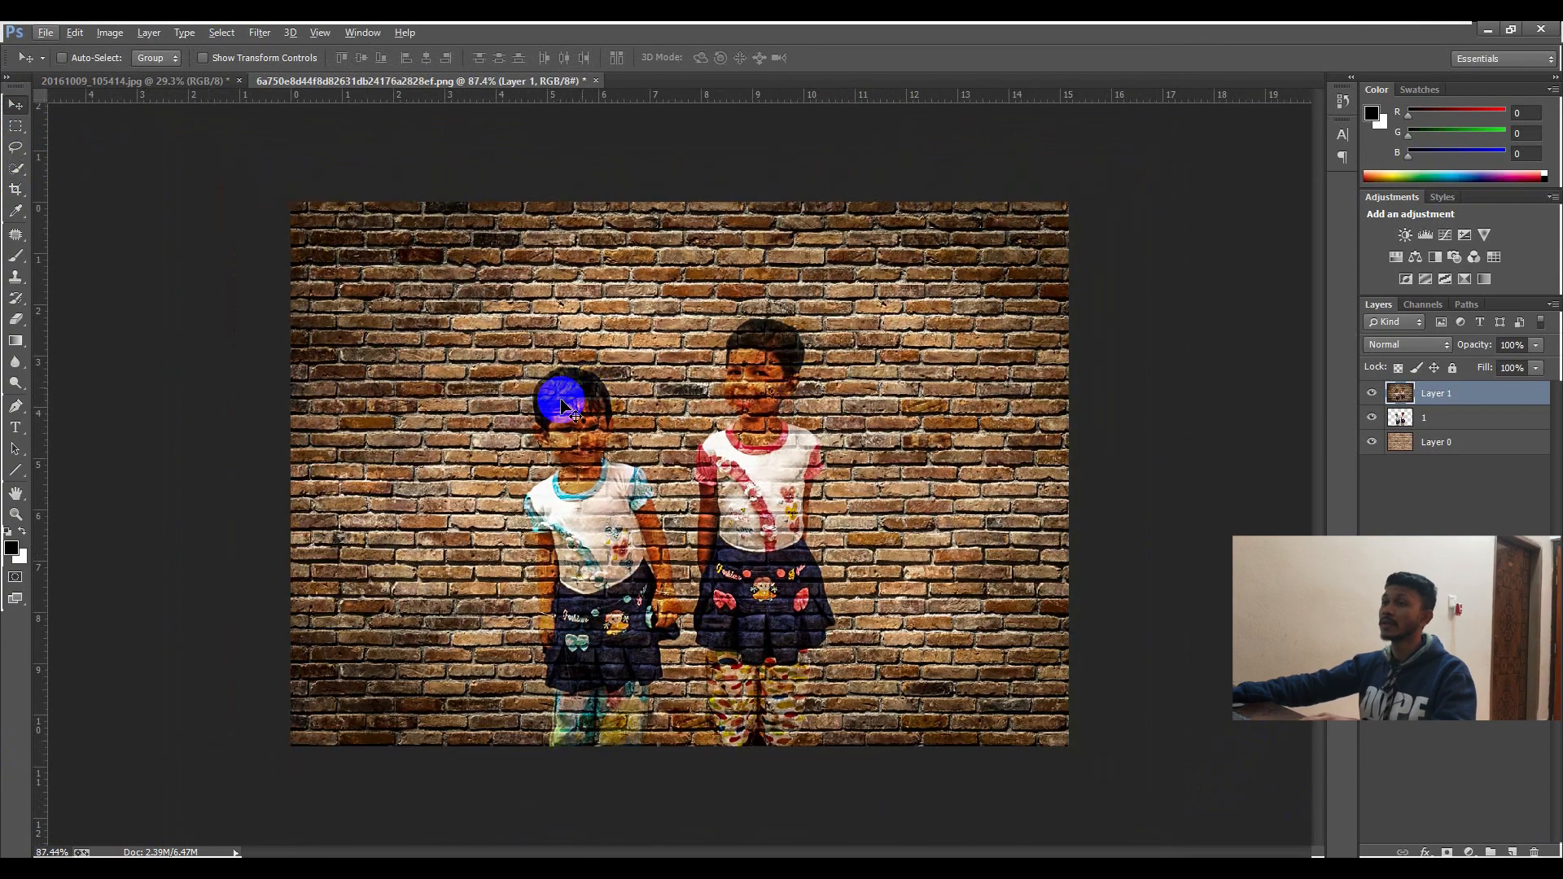
scroll(558, 394, up, 3)
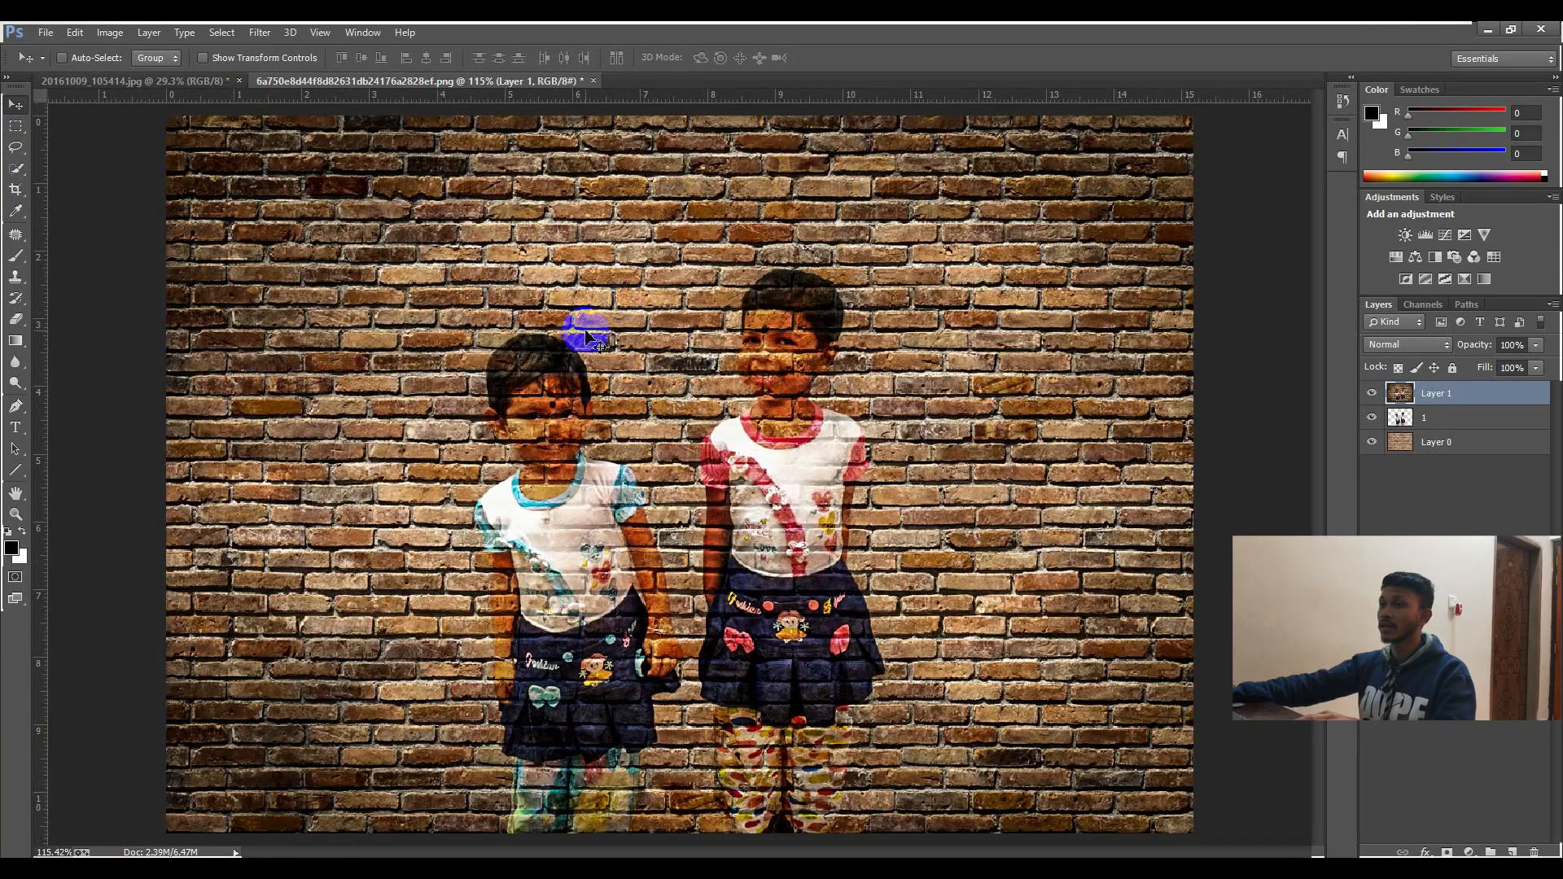
scroll(586, 334, down, 1)
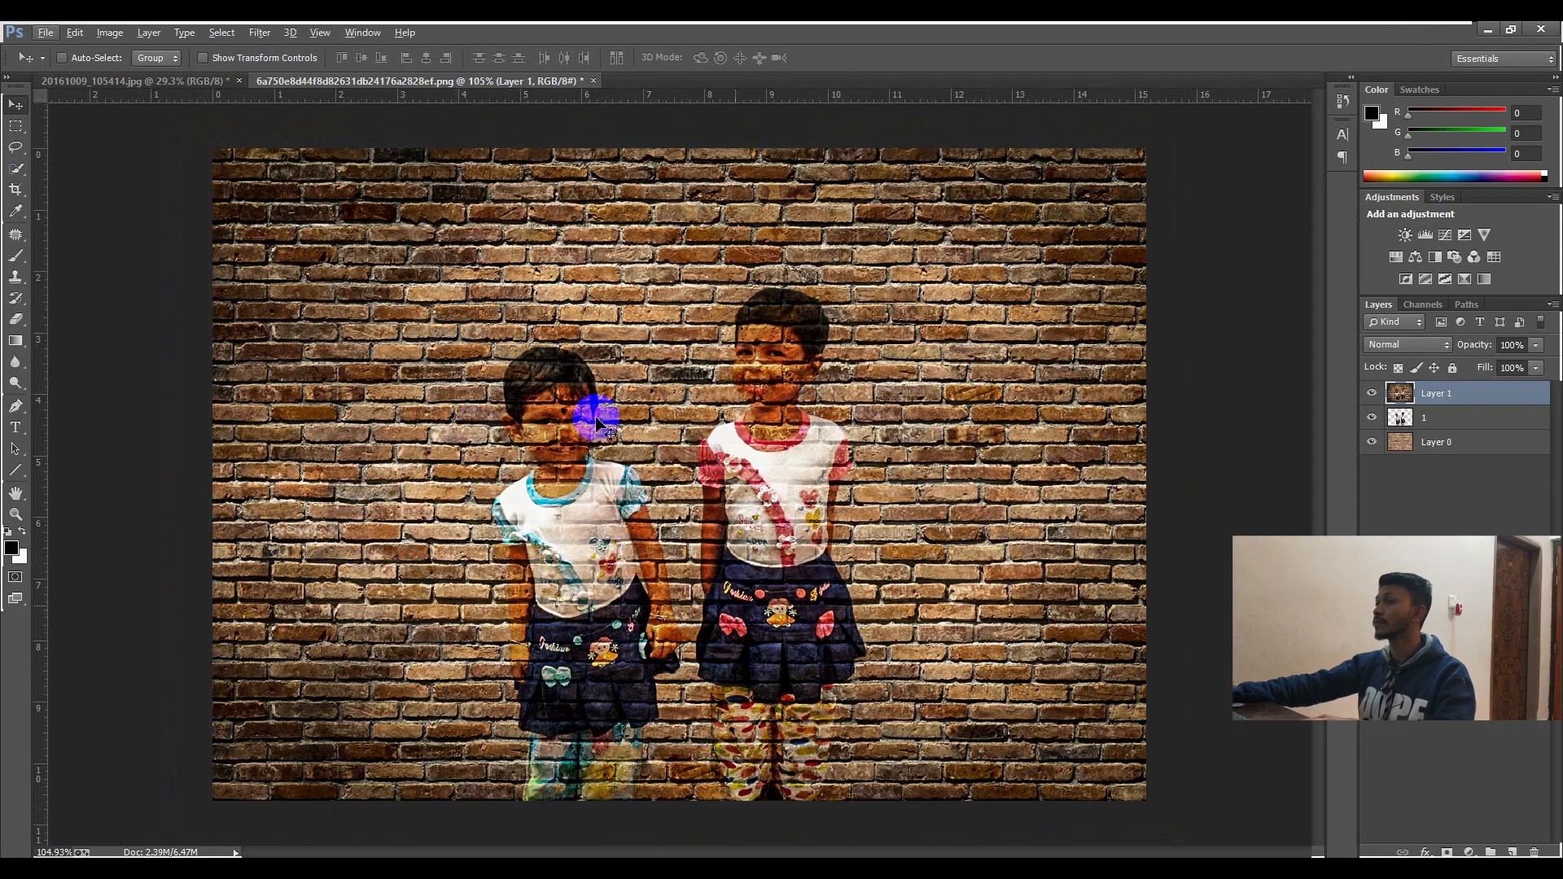